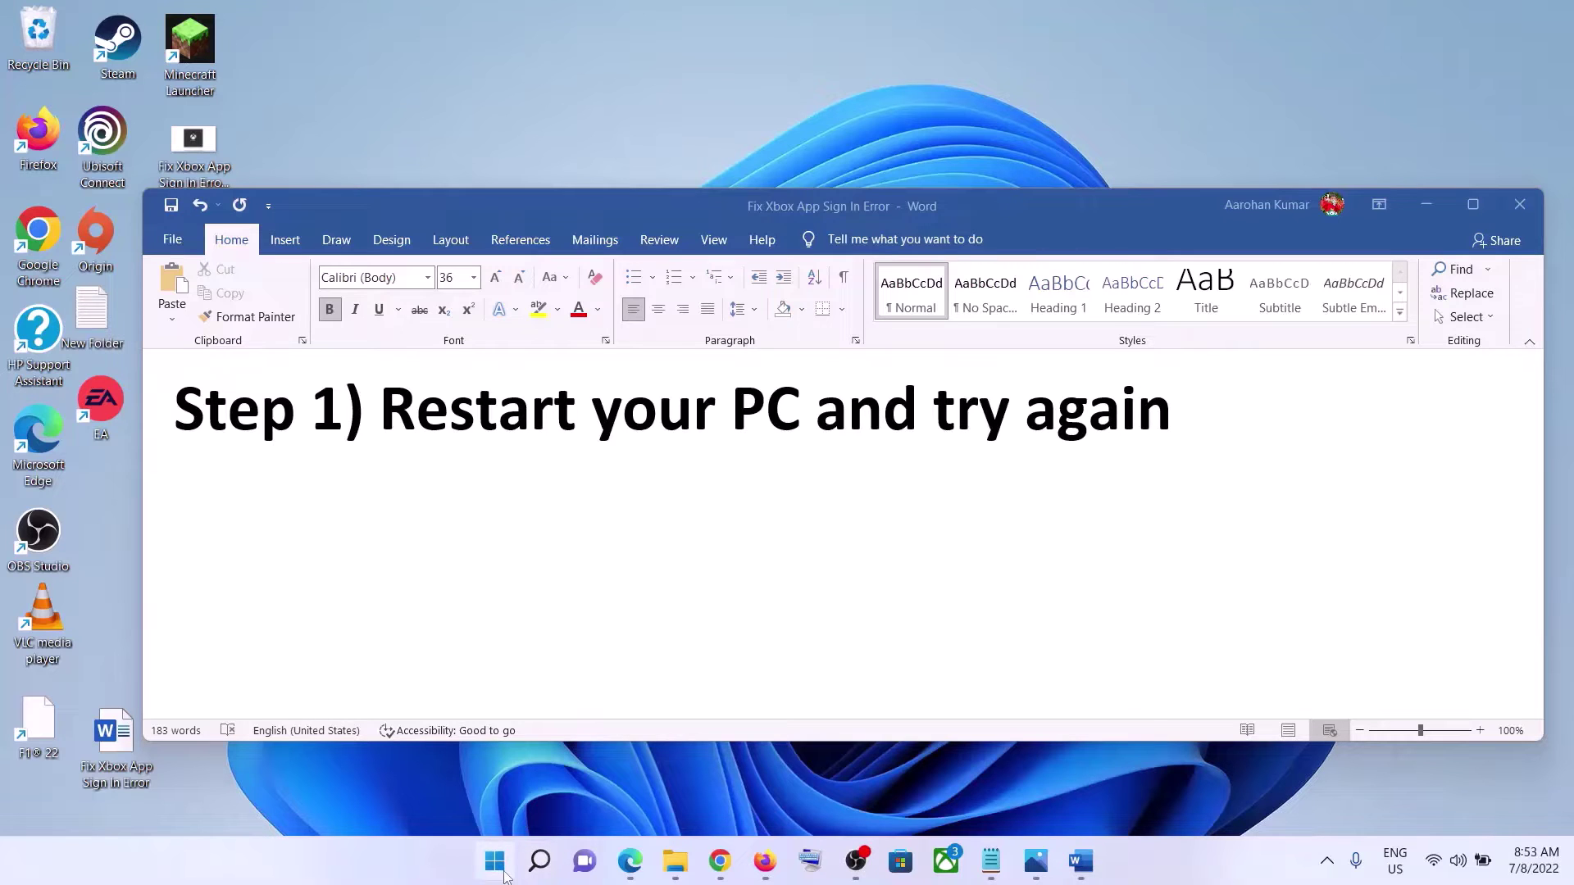
# Open and dismiss the Start power options without restarting, returning to the Word guide
pyautogui.click(495, 861)
pyautogui.click(1046, 805)
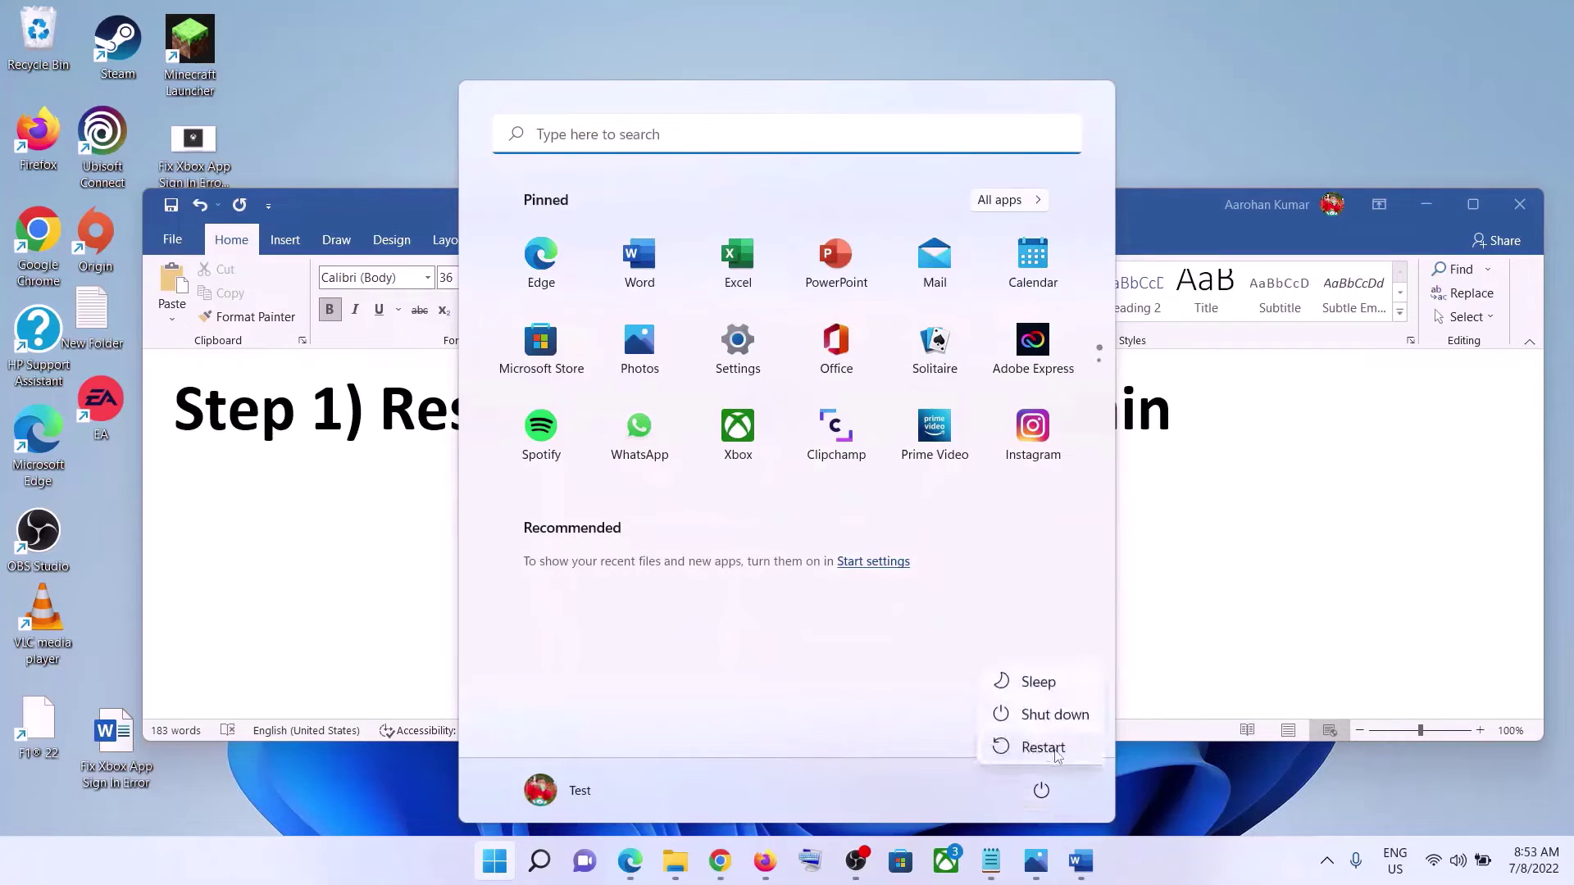
pyautogui.click(1240, 492)
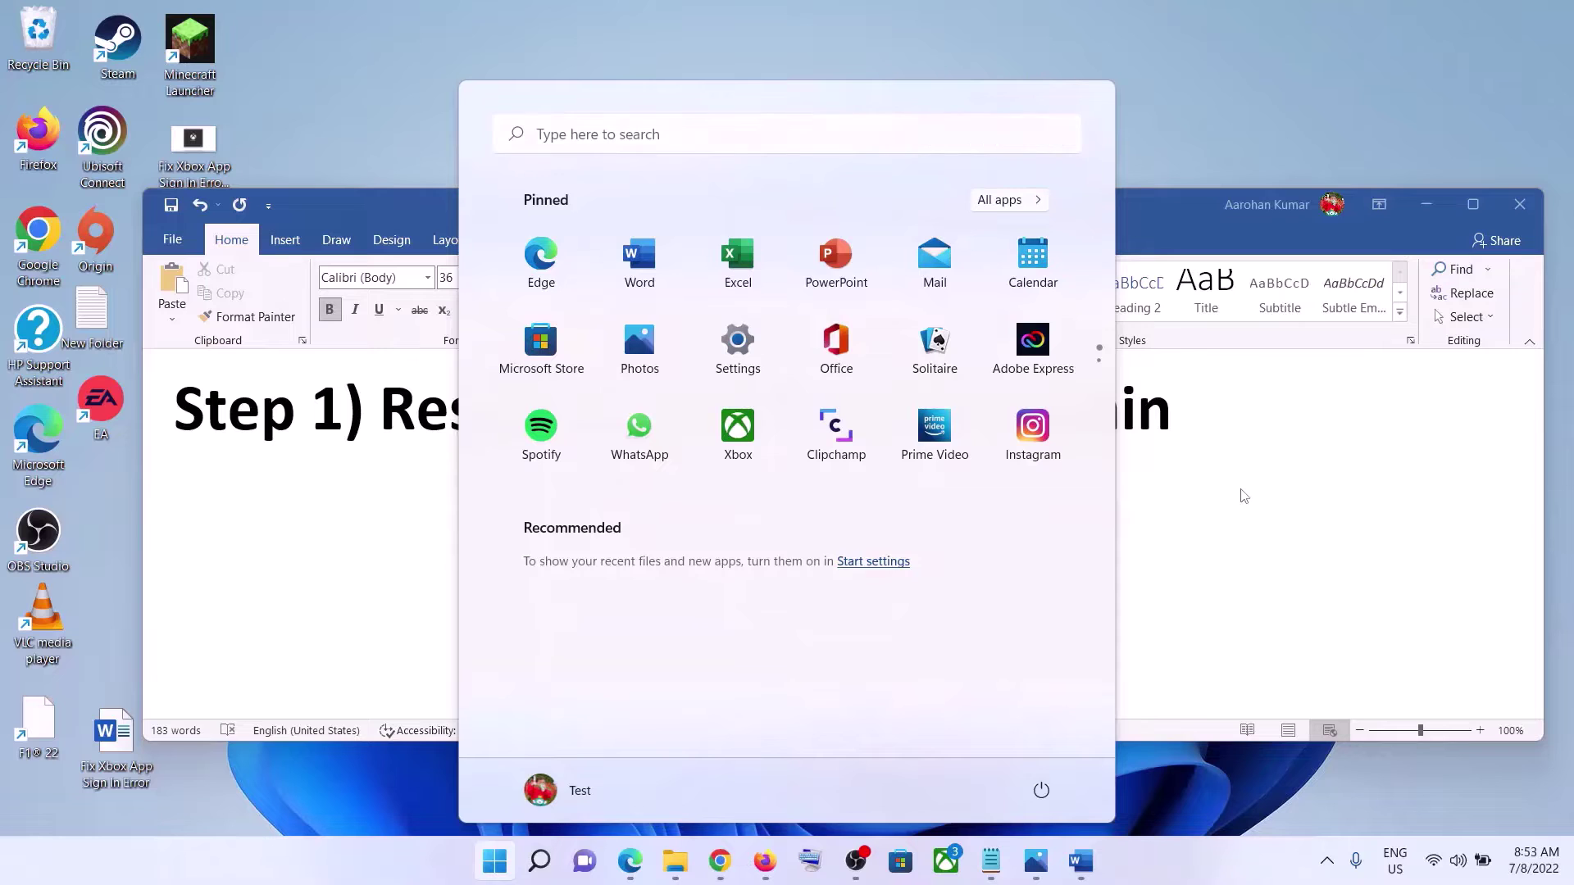
pyautogui.click(1240, 492)
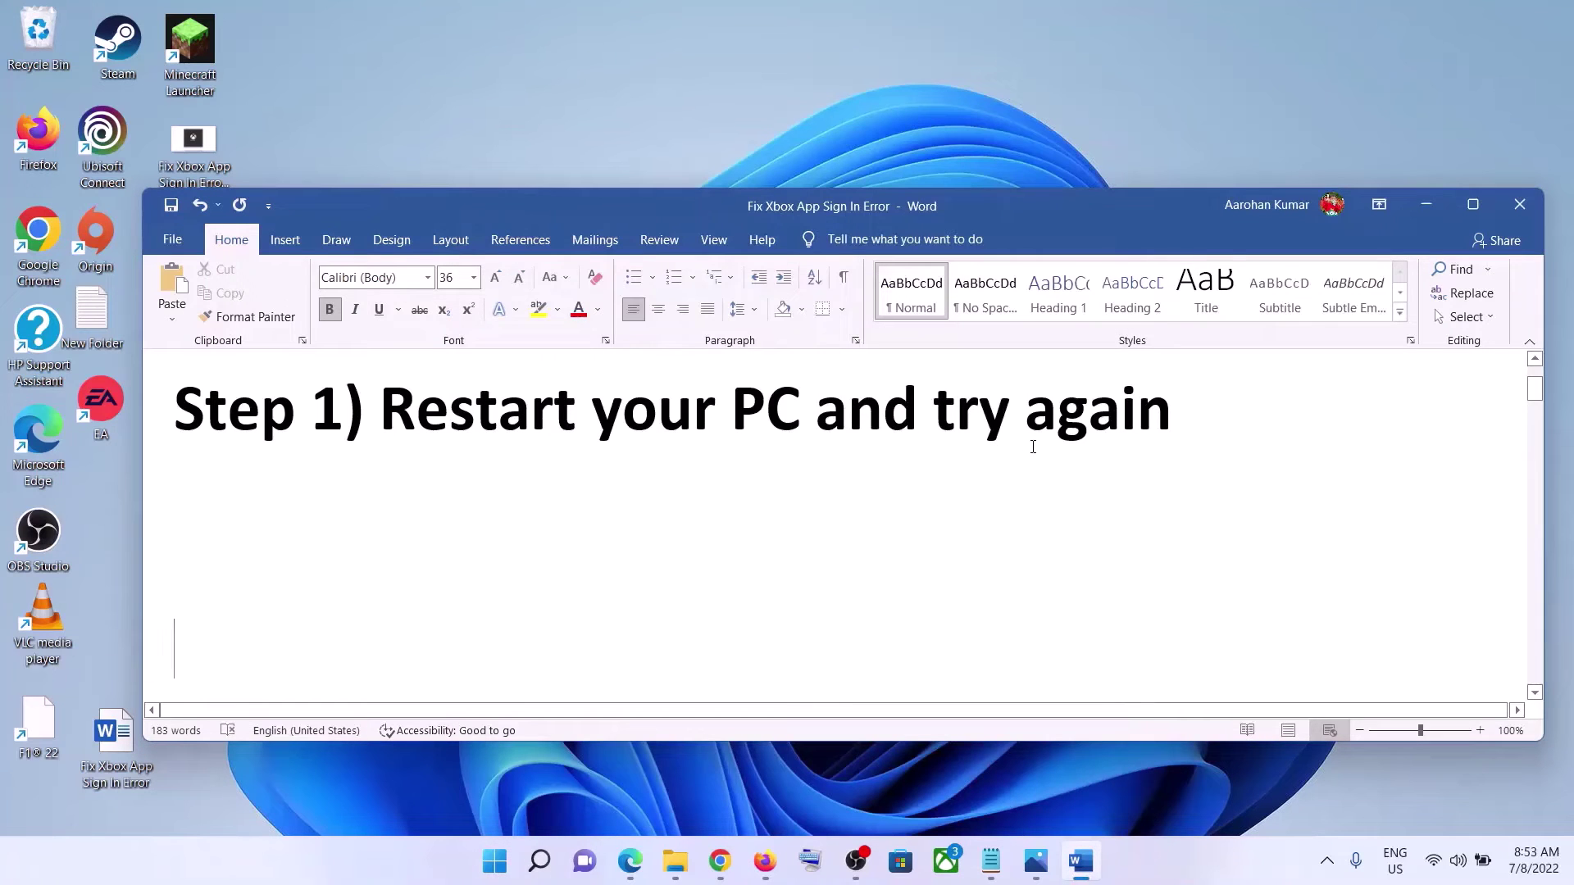
pyautogui.click(1033, 448)
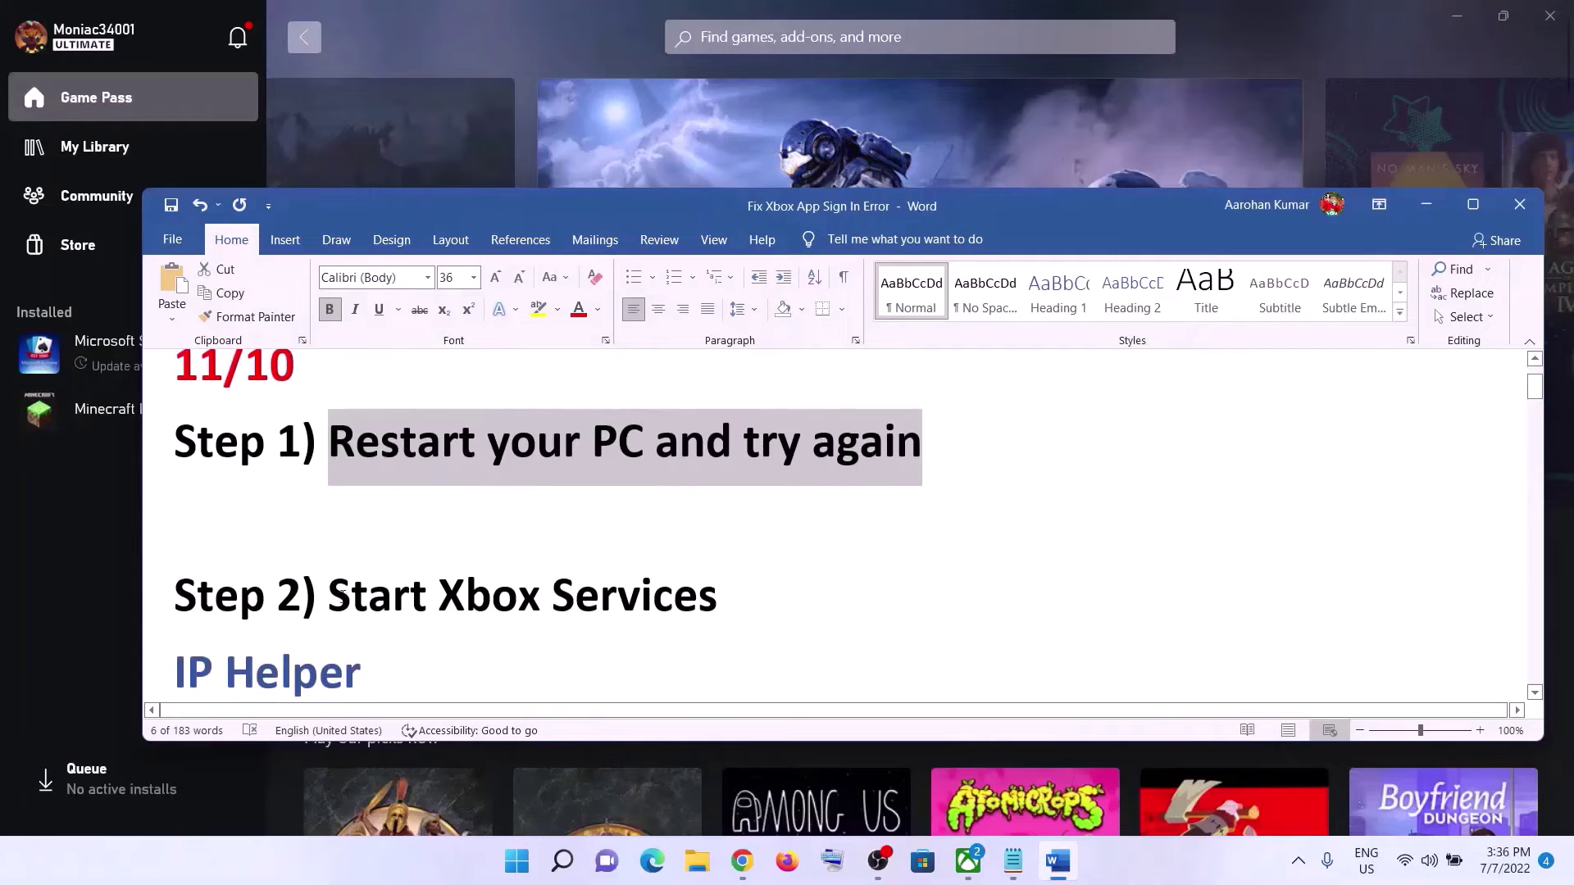
# Select the Step 2 'Start Xbox Services' heading and check the Xbox services in System Configuration
pyautogui.moveTo(333, 596); pyautogui.dragTo(717, 596)
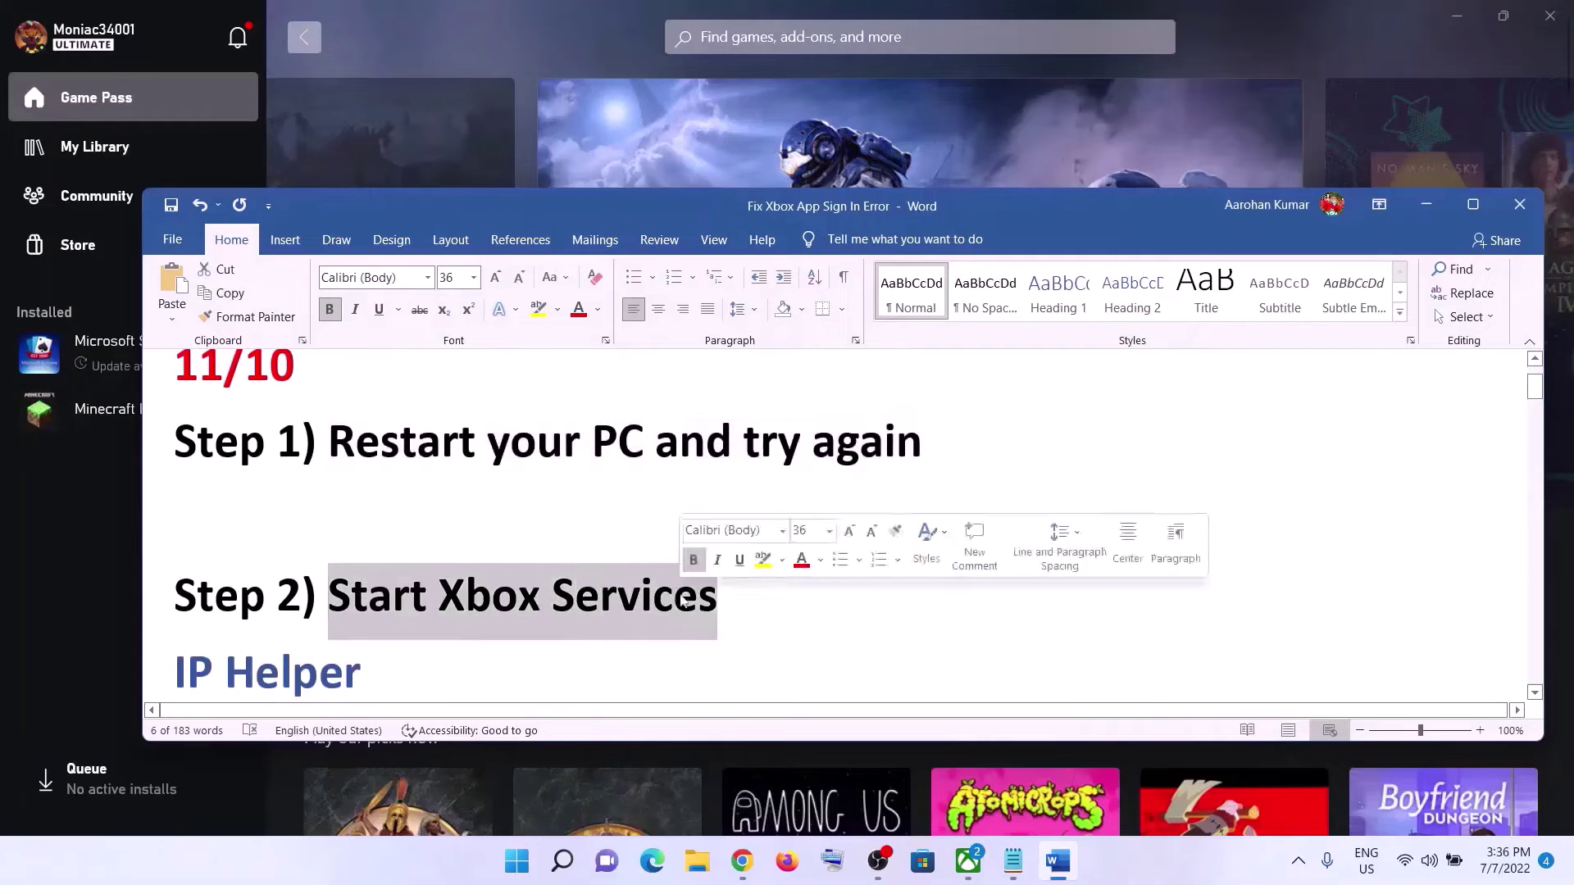
pyautogui.click(517, 861)
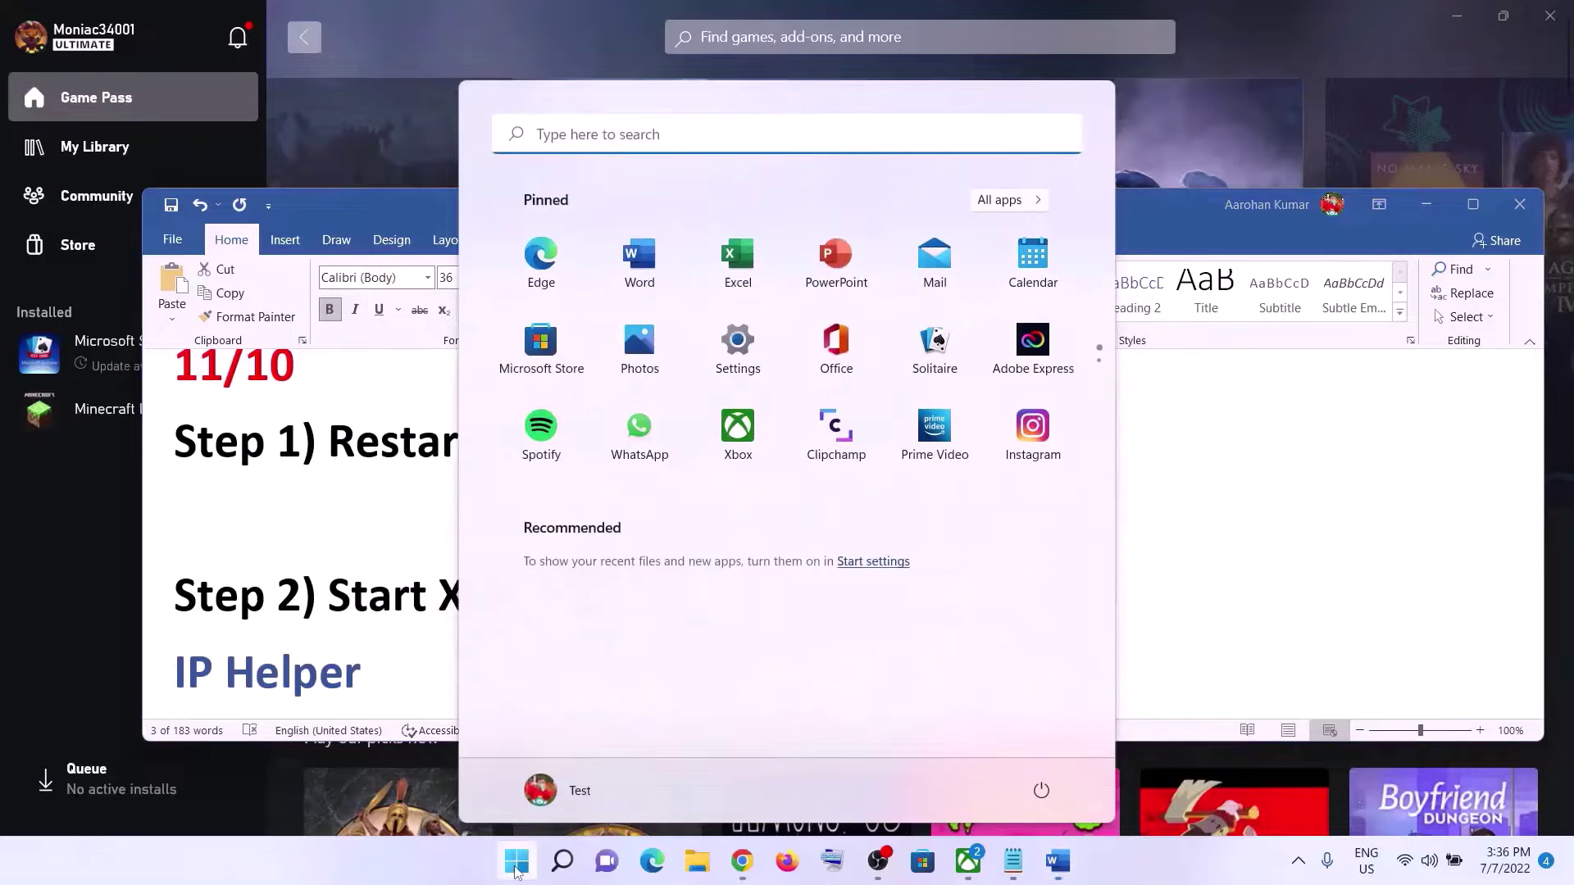
pyautogui.write('system')
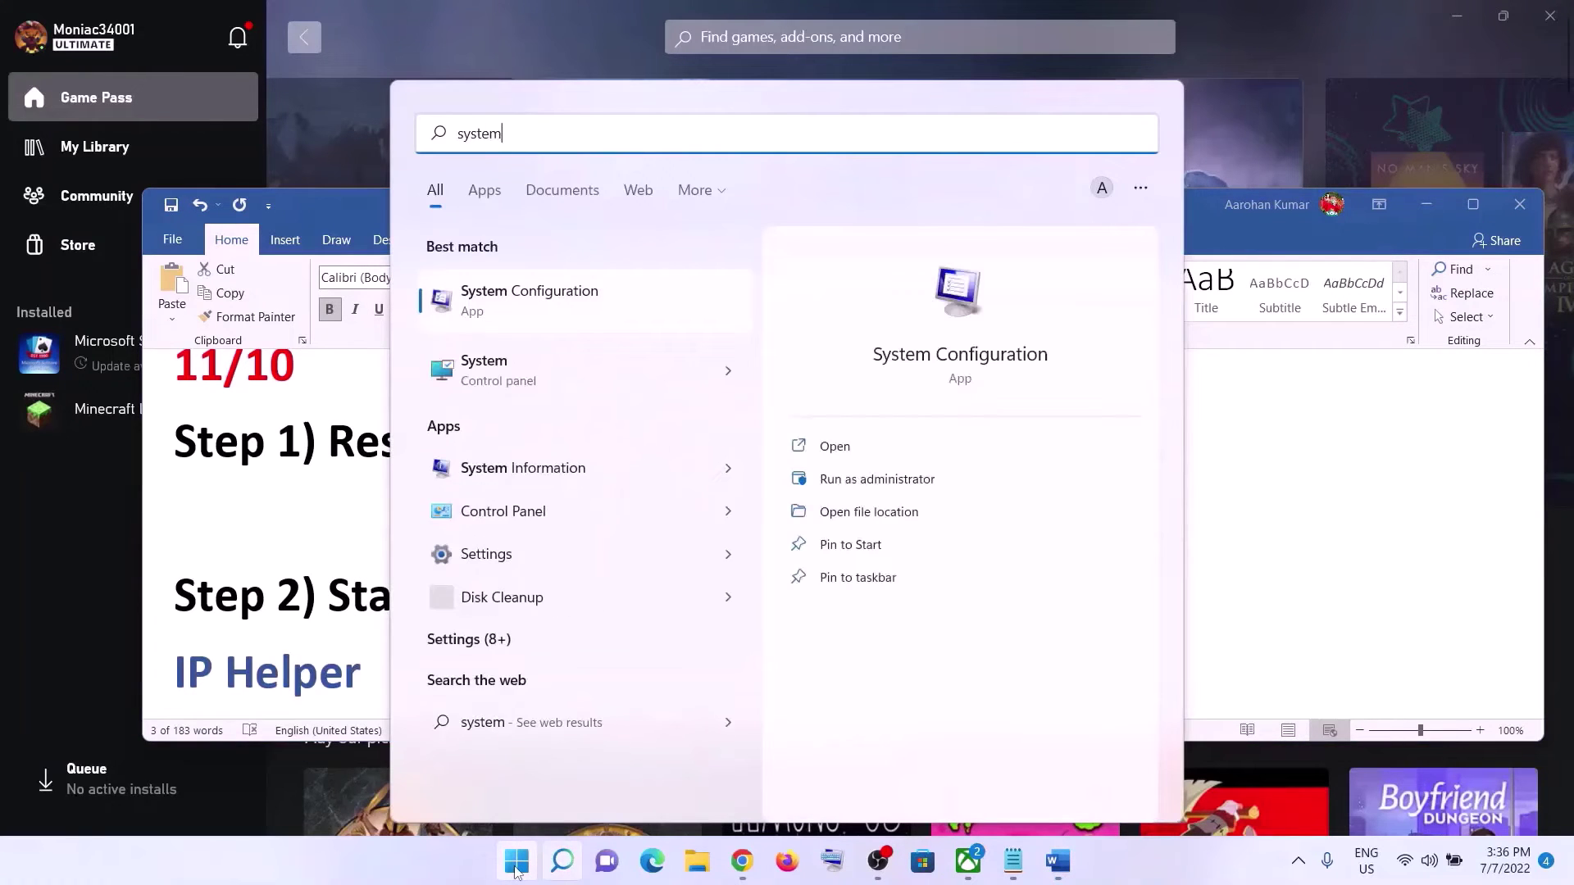
pyautogui.click(547, 311)
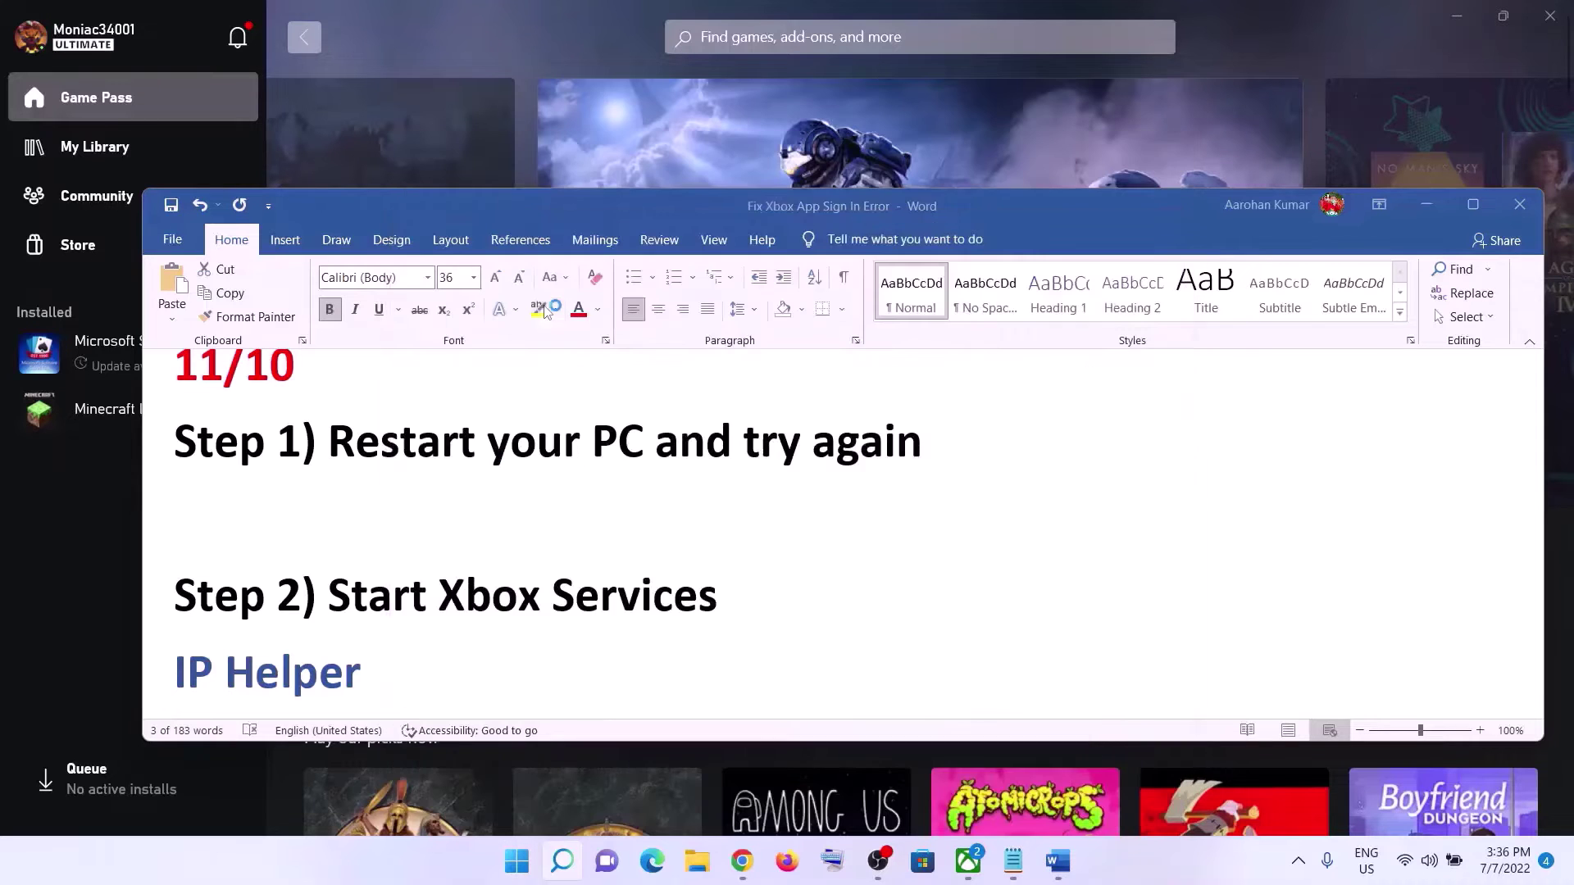
pyautogui.click(633, 272)
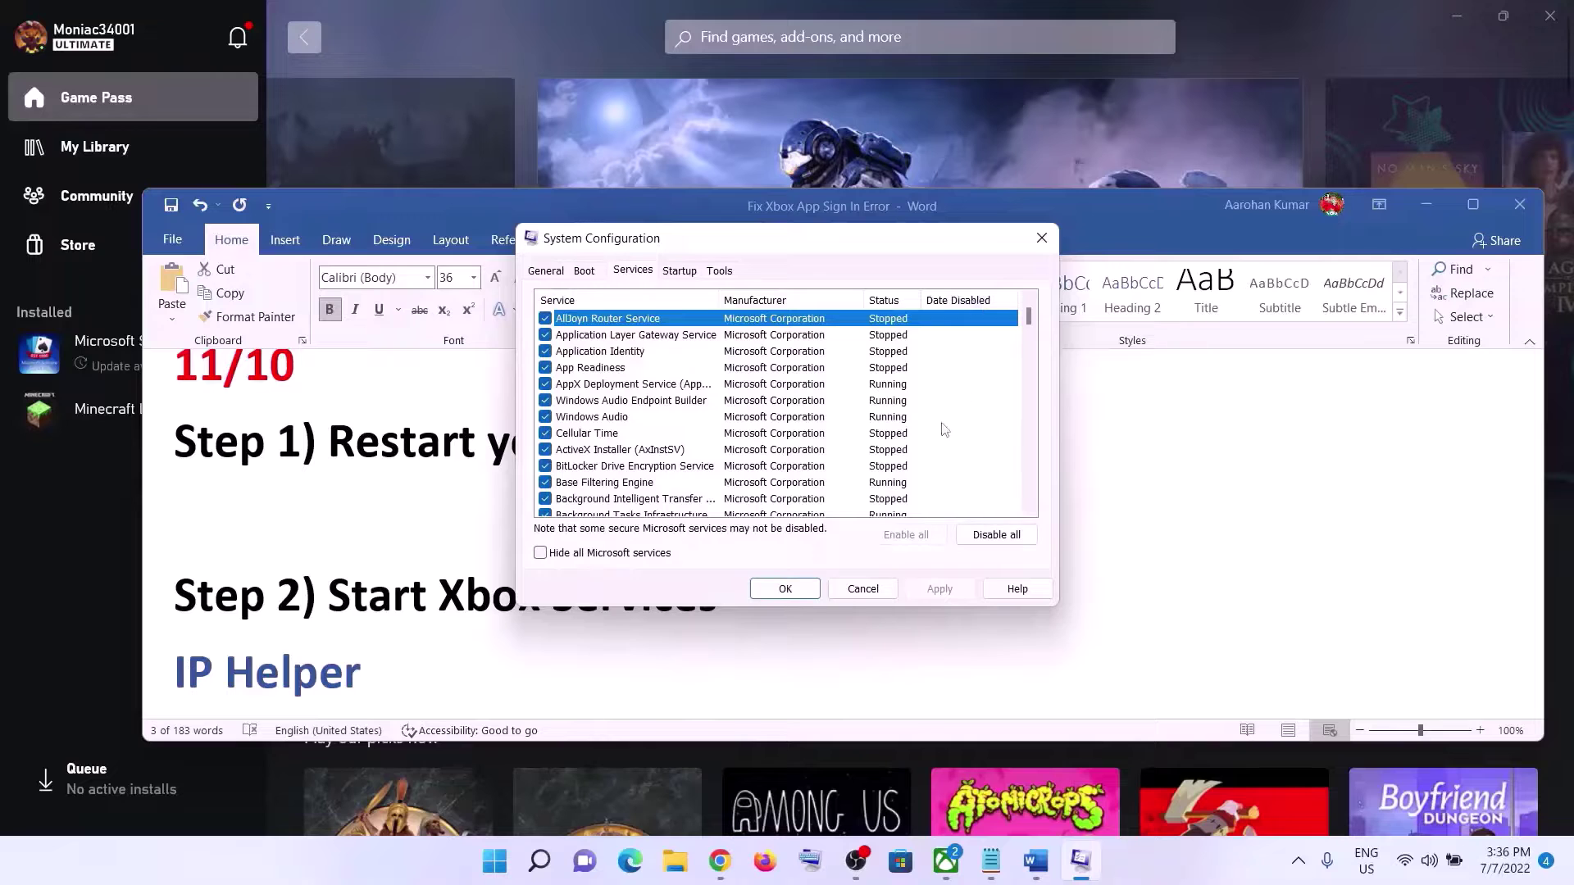
pyautogui.press('x')
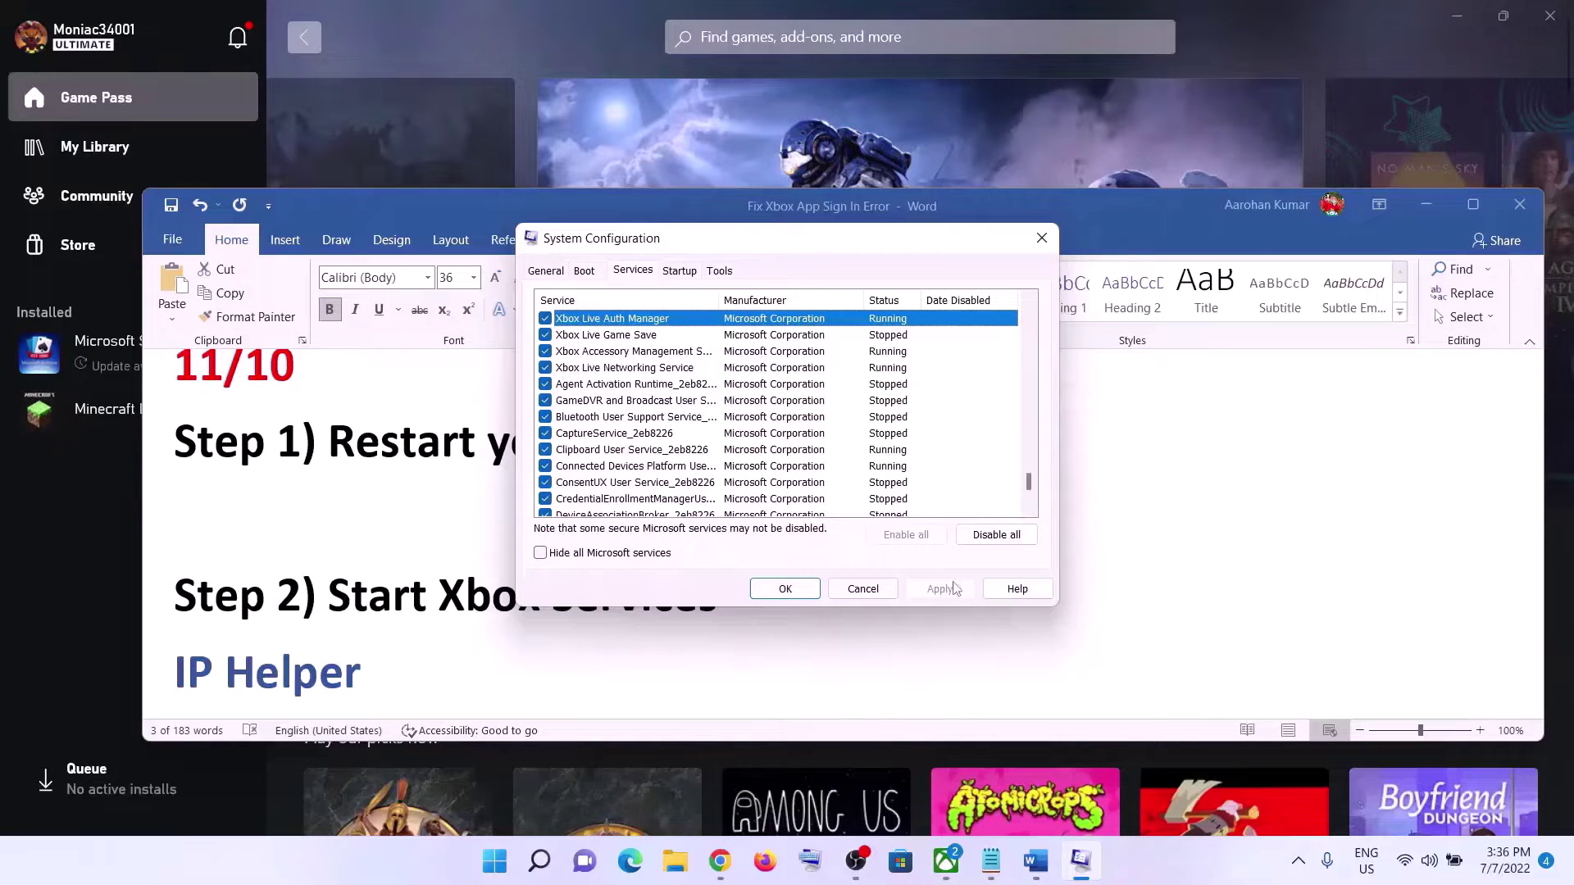
pyautogui.click(789, 589)
pyautogui.scroll(-3, 502, 602)
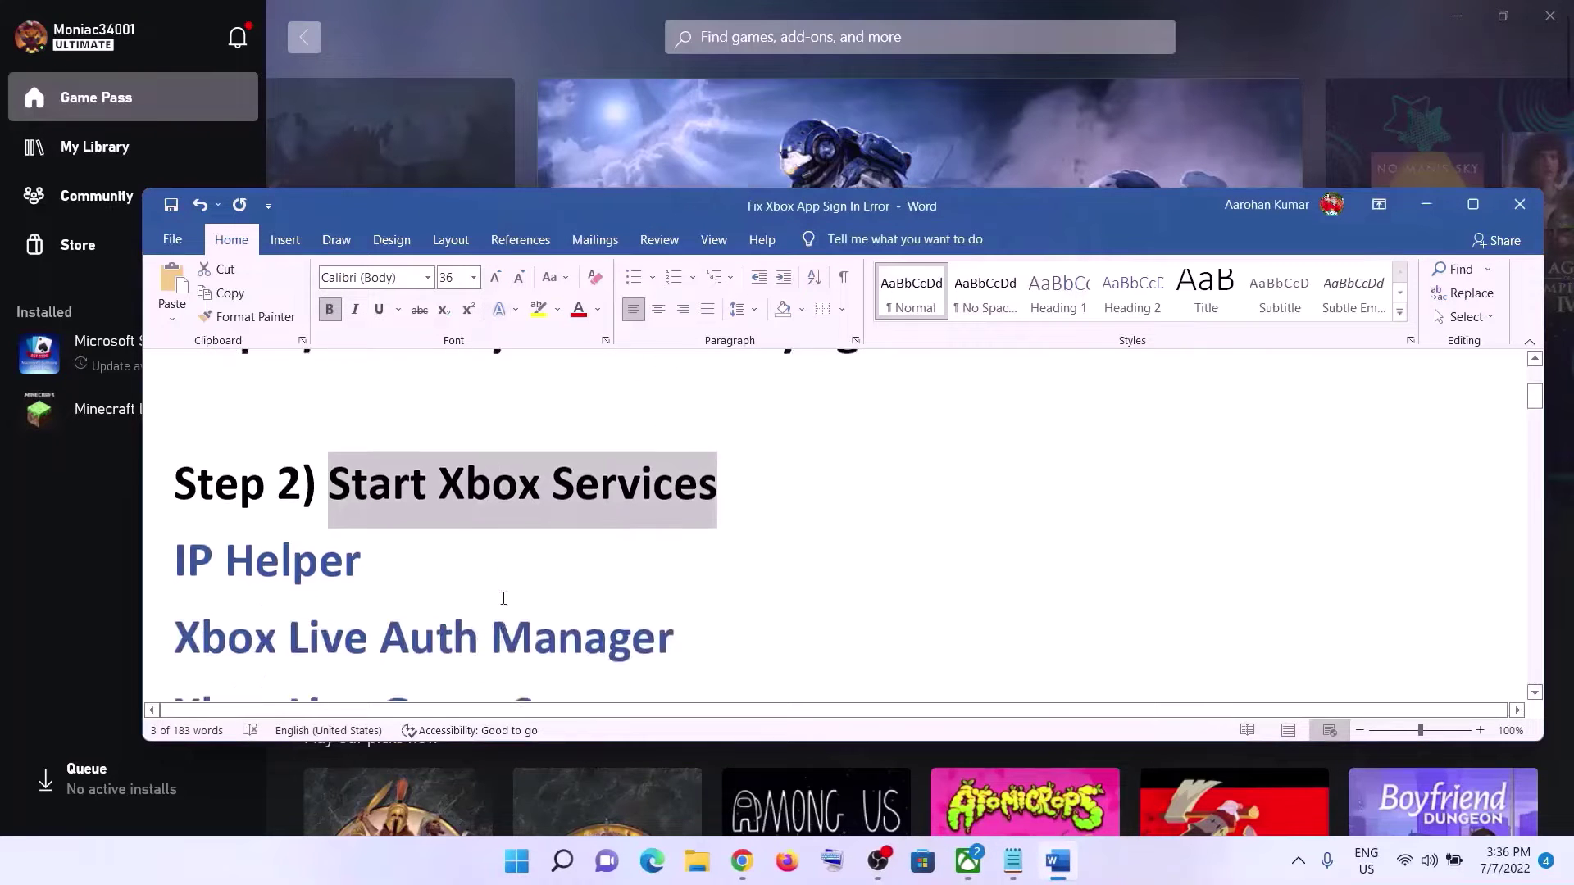
# In Services, set Xbox Accessory Management Service startup to Automatic and apply it
pyautogui.click(527, 859)
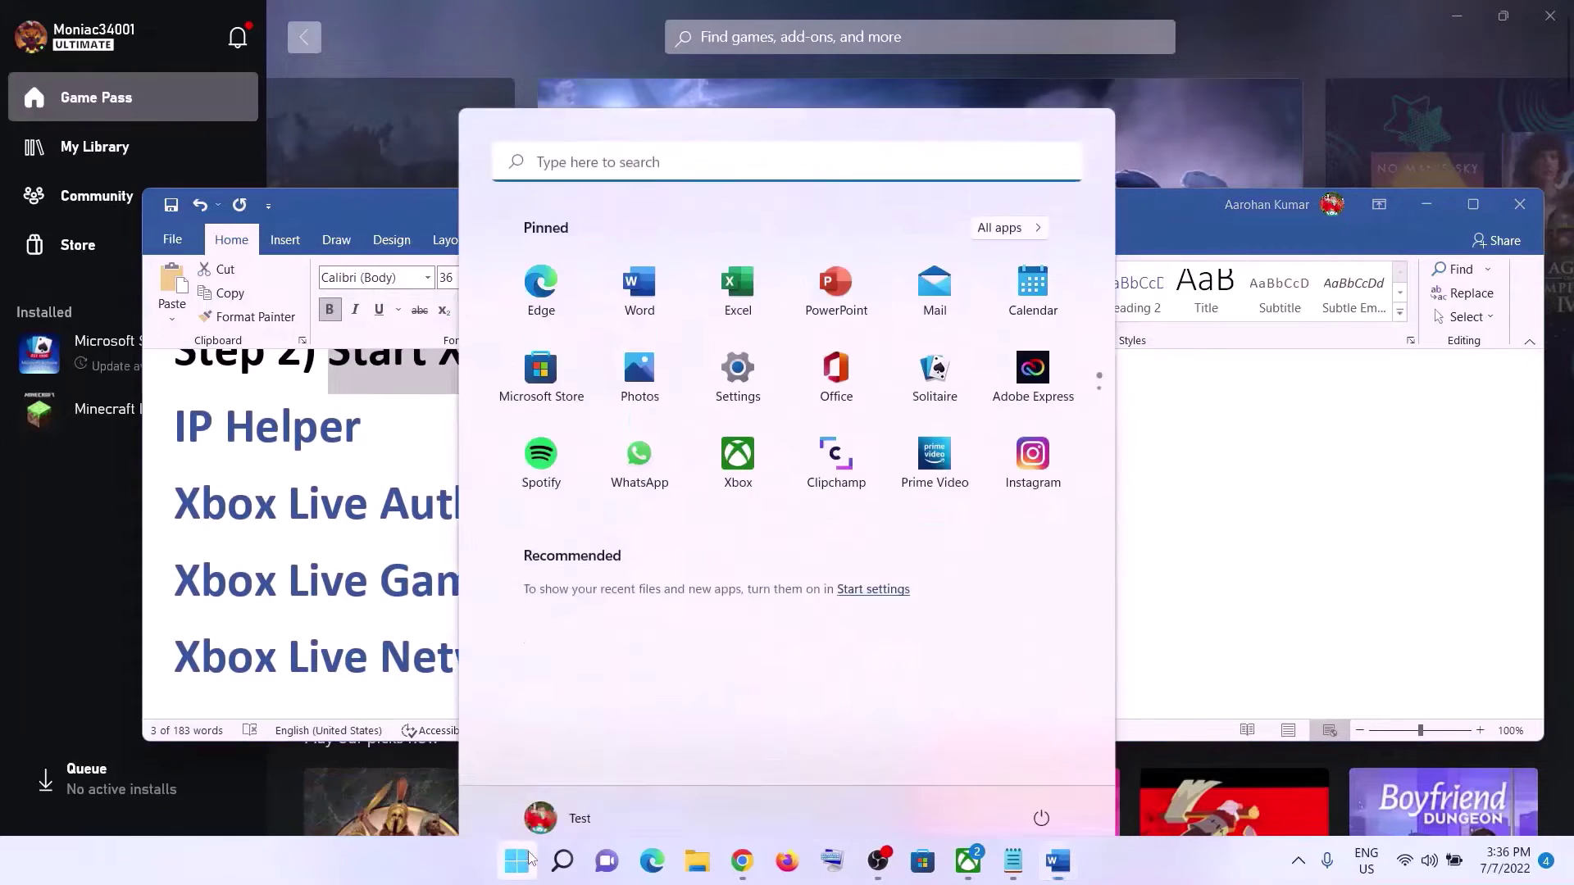
pyautogui.write('services')
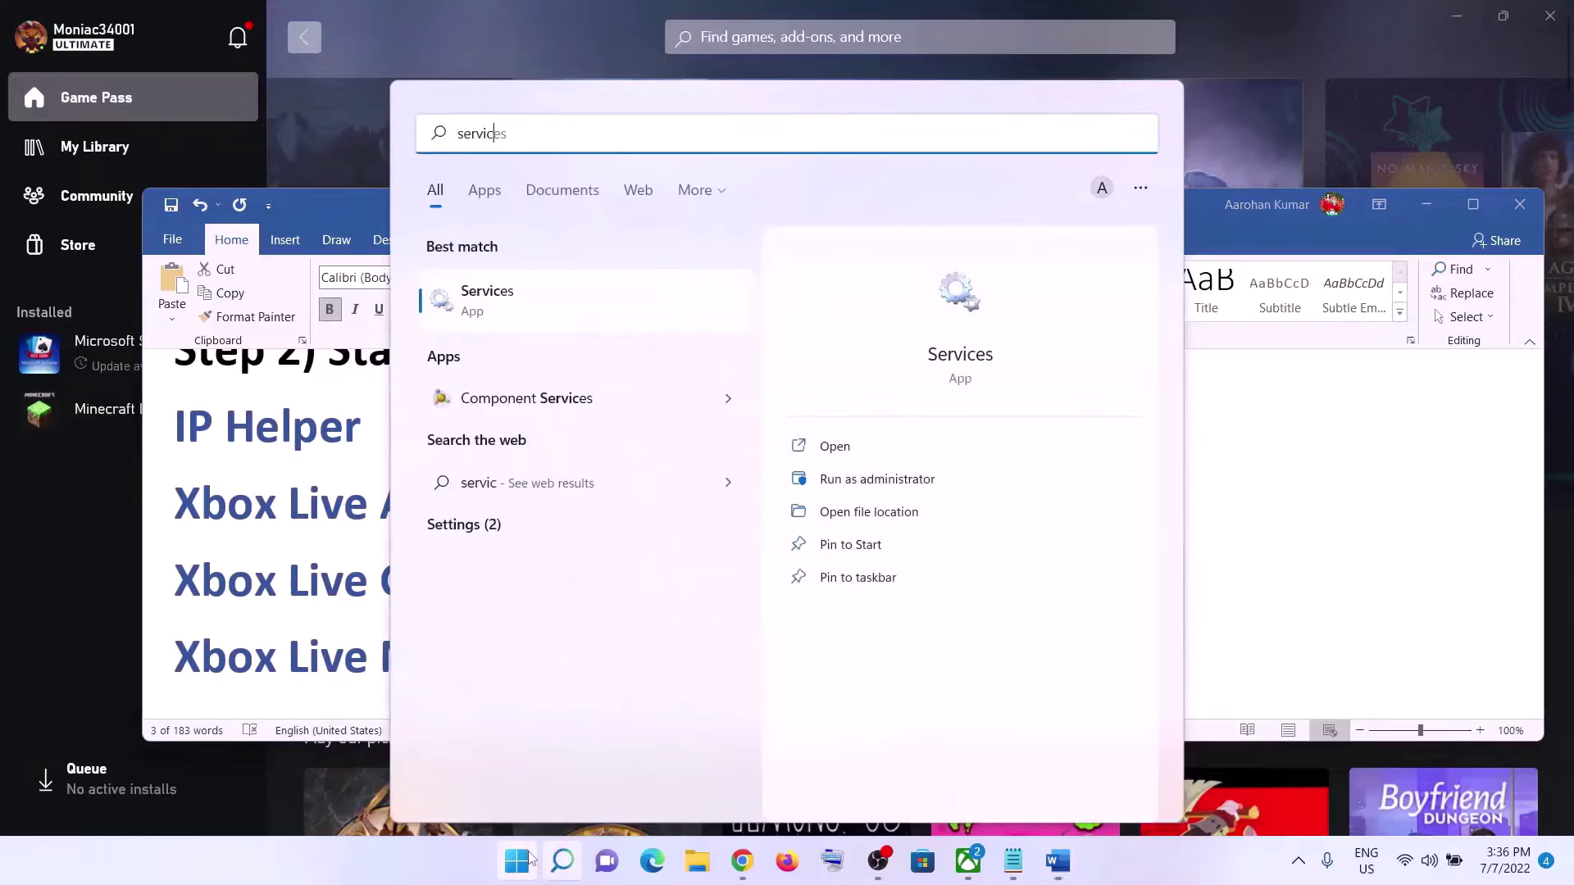
pyautogui.click(574, 316)
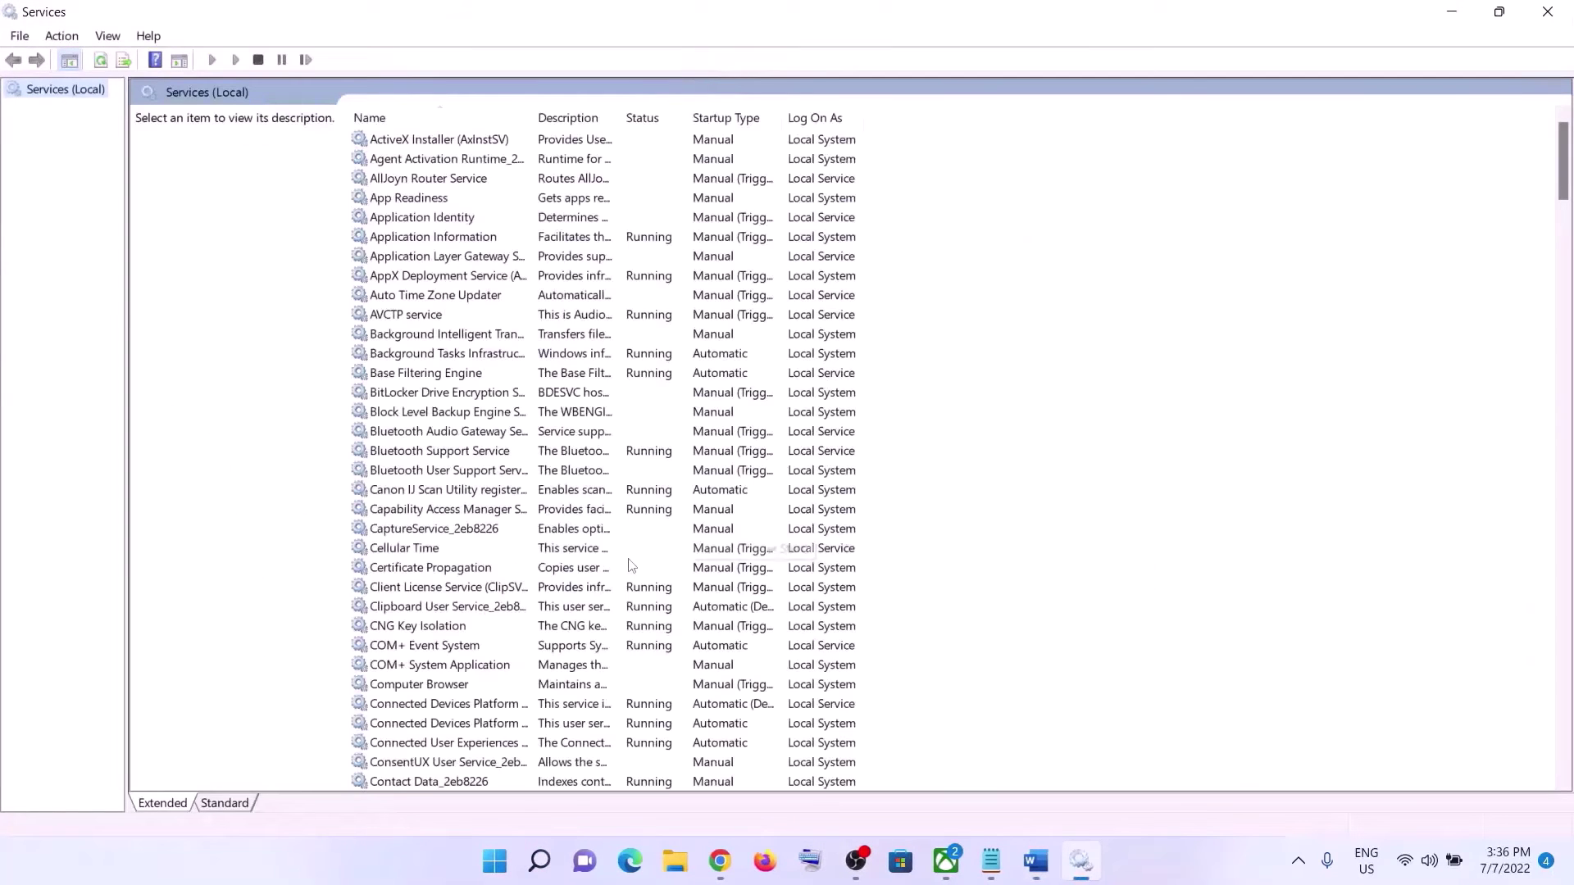
pyautogui.click(629, 567)
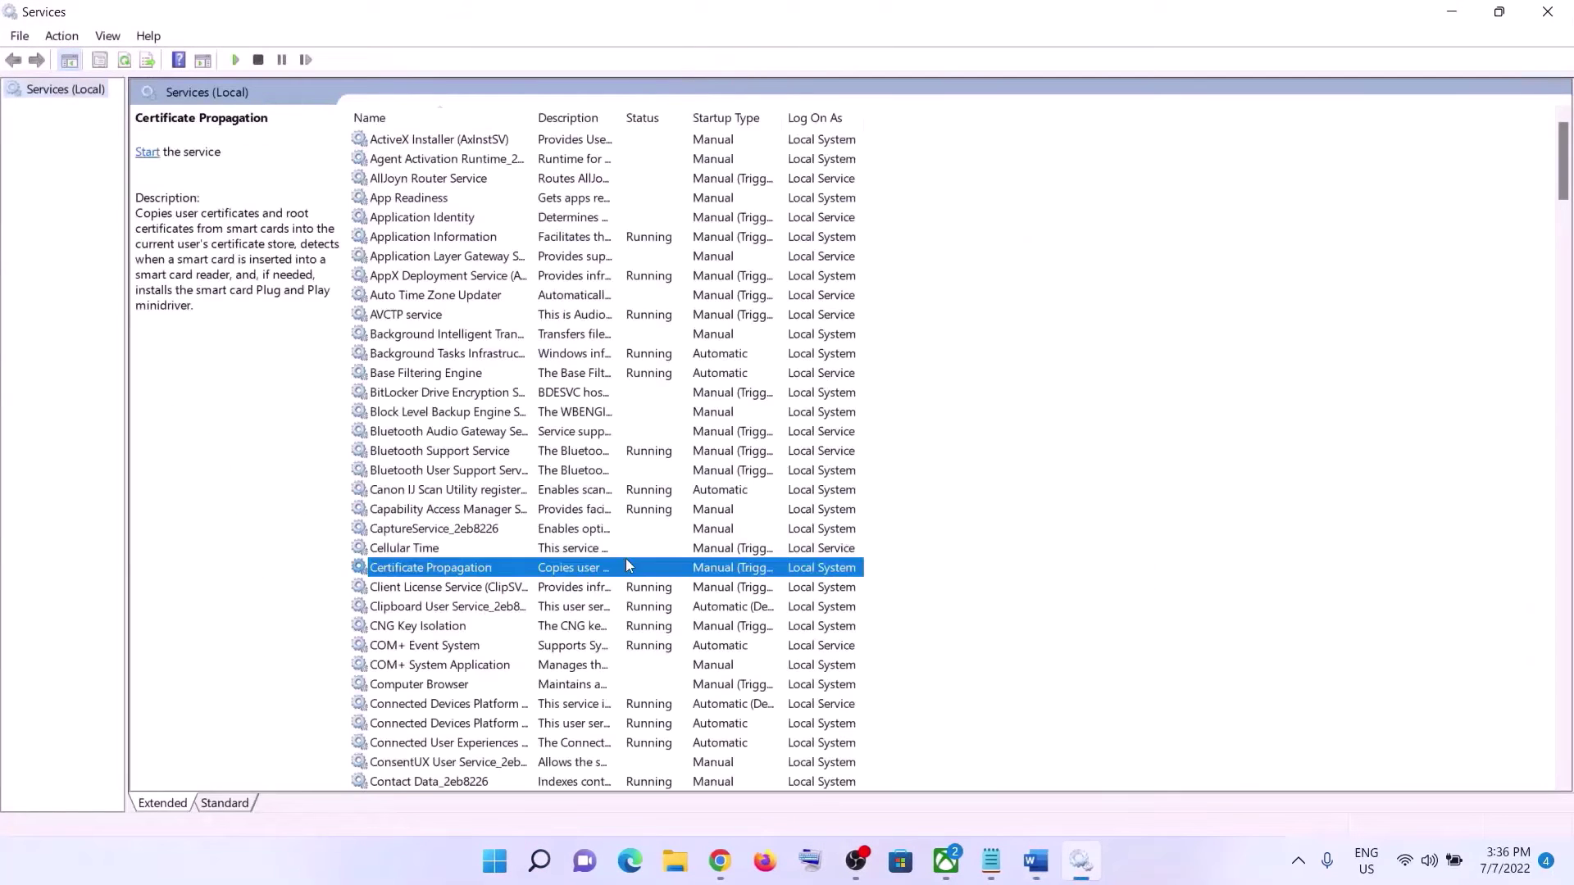
pyautogui.press('x')
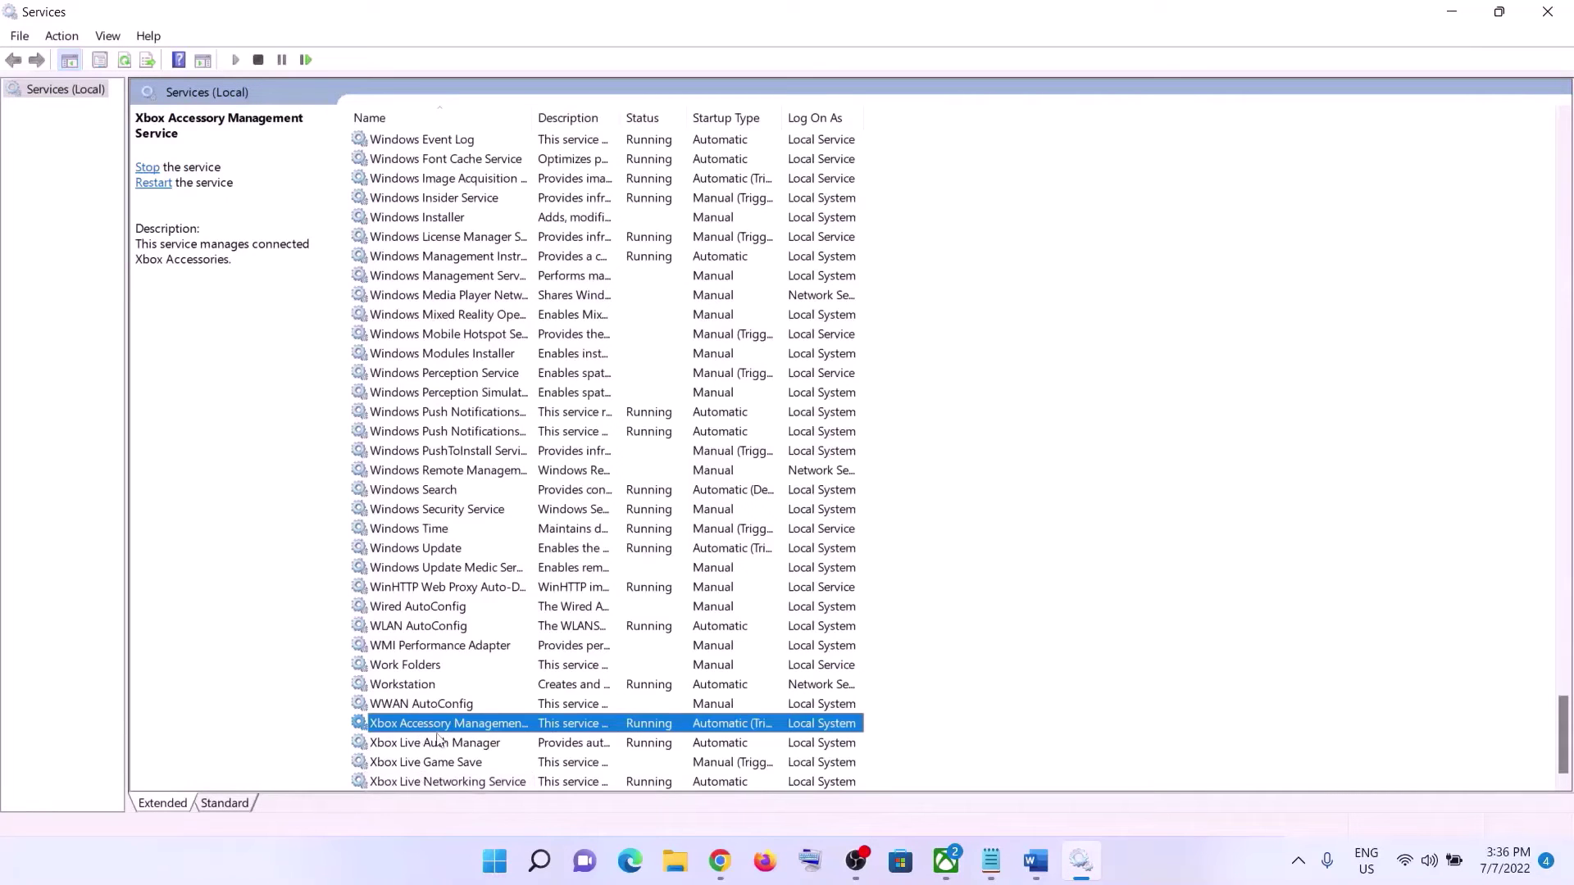
pyautogui.doubleClick(471, 723)
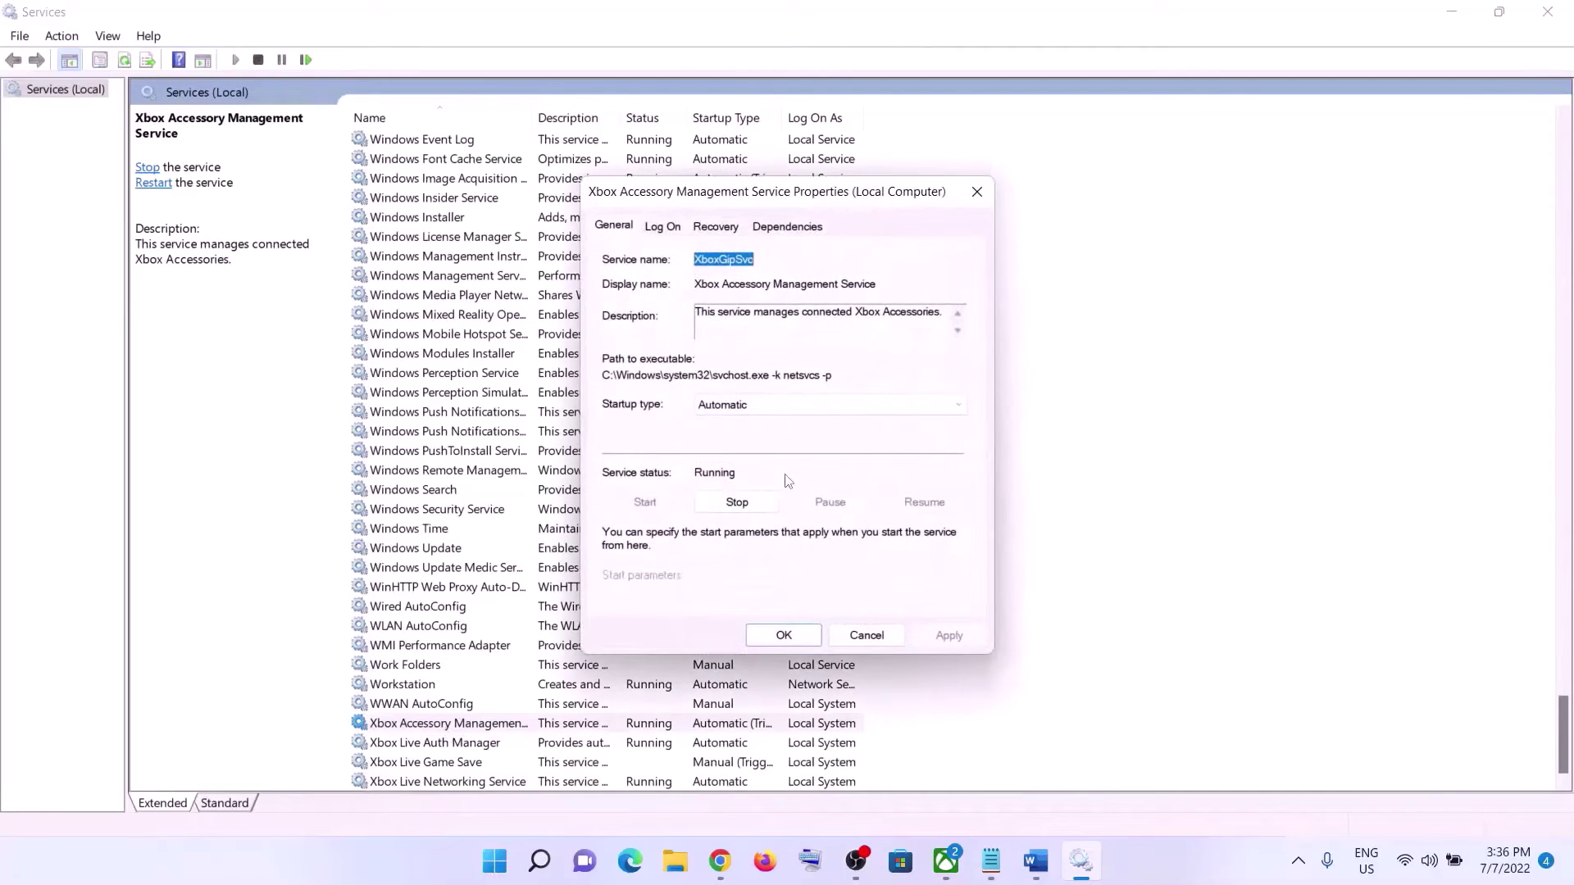
pyautogui.click(746, 410)
pyautogui.click(746, 433)
pyautogui.click(934, 639)
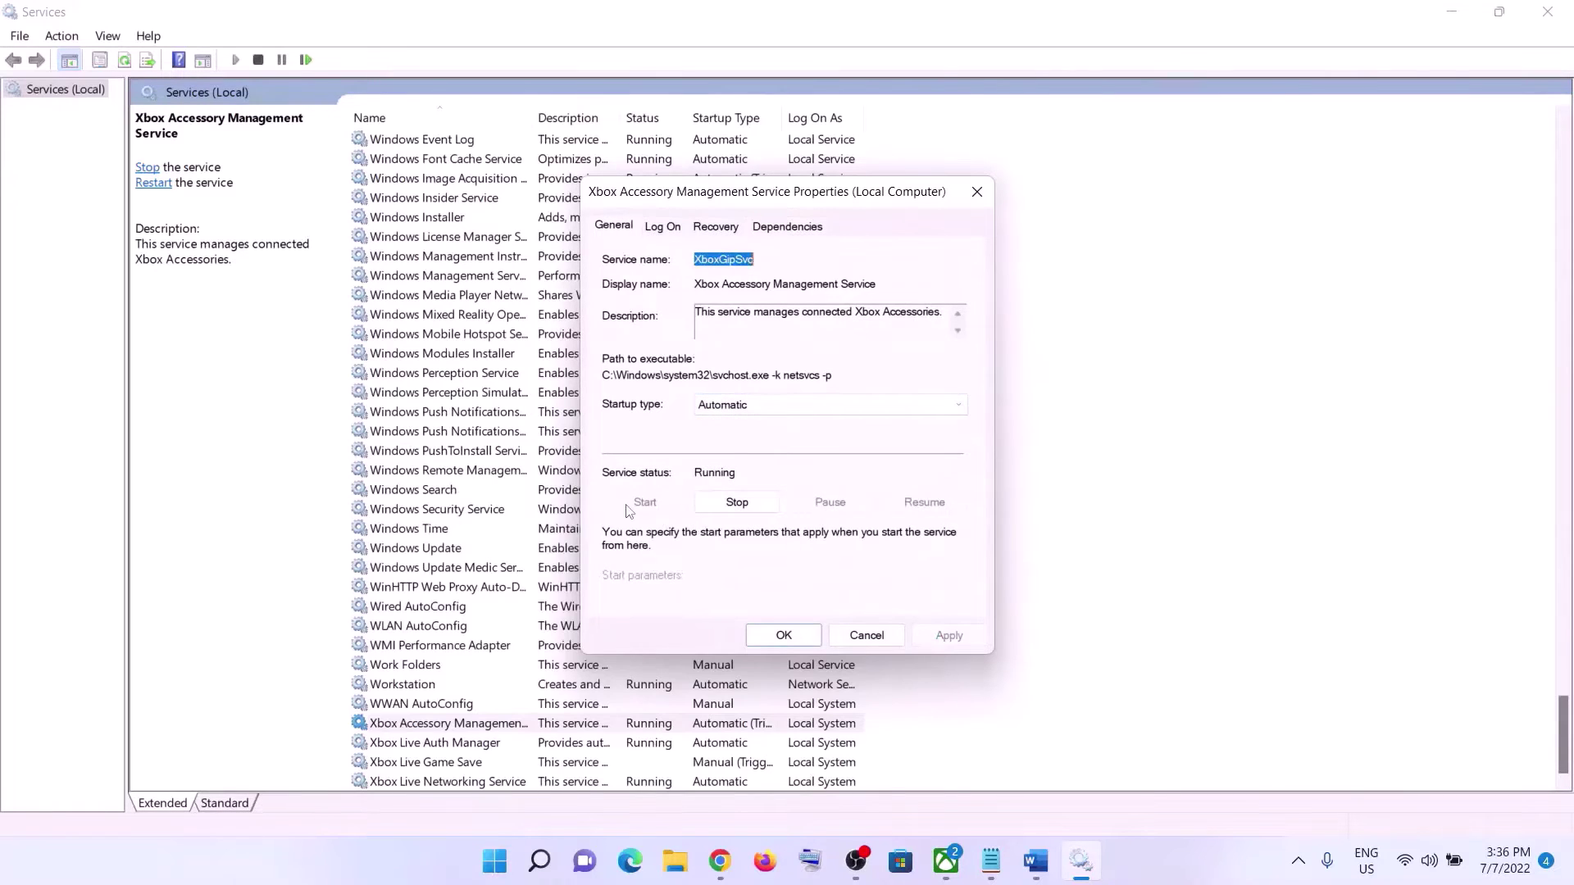
pyautogui.click(781, 634)
# Set Xbox Live Auth Manager startup to Automatic and apply it
pyautogui.press('Down')
pyautogui.press('Return')
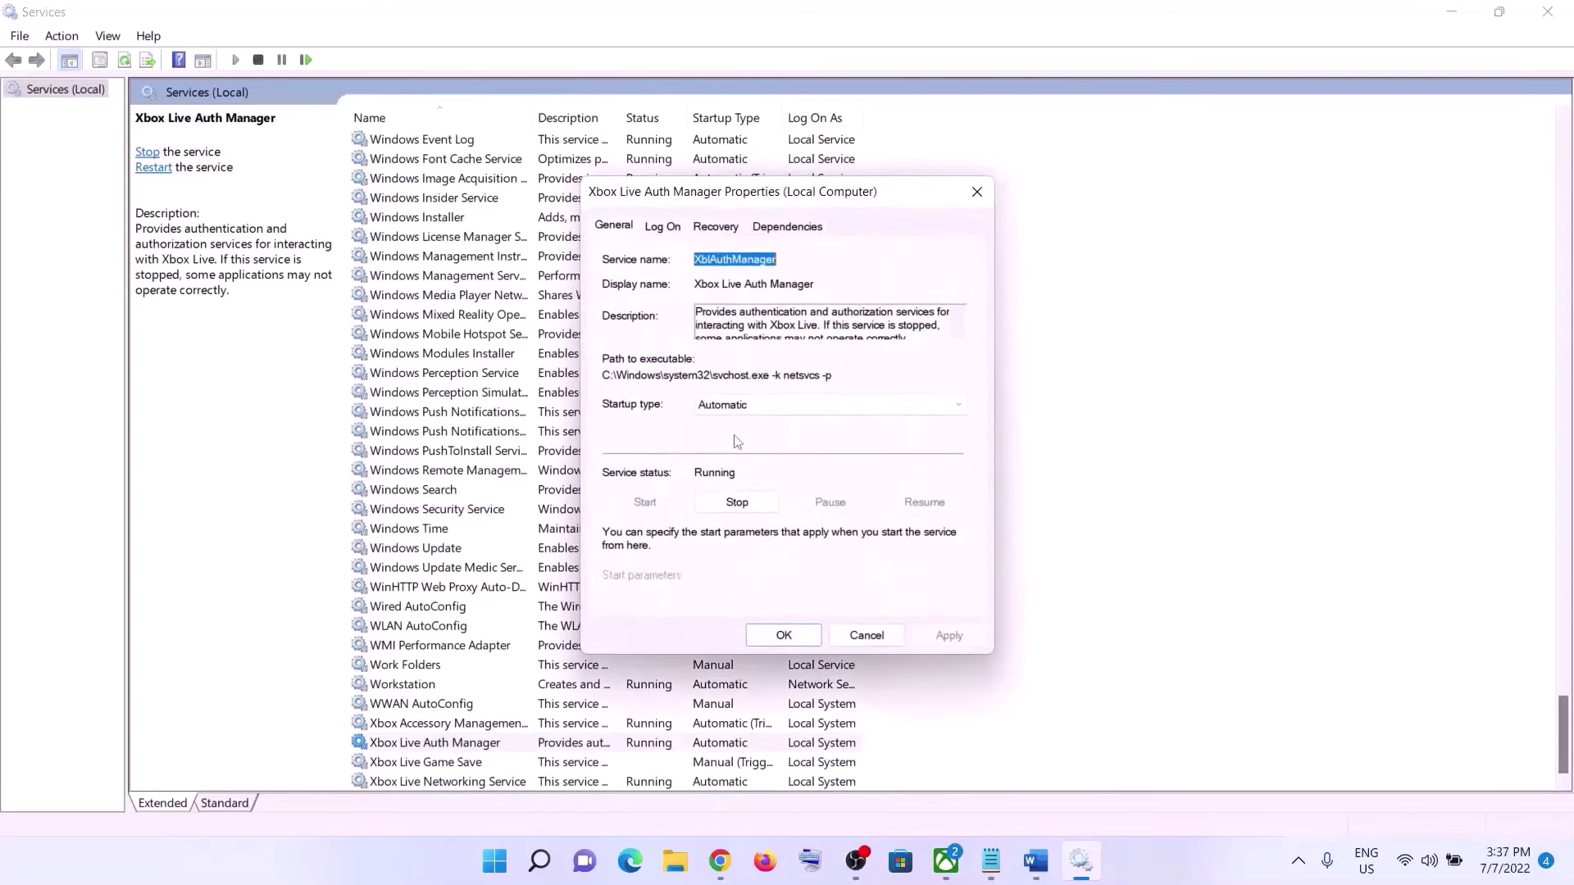
pyautogui.click(792, 404)
pyautogui.click(729, 421)
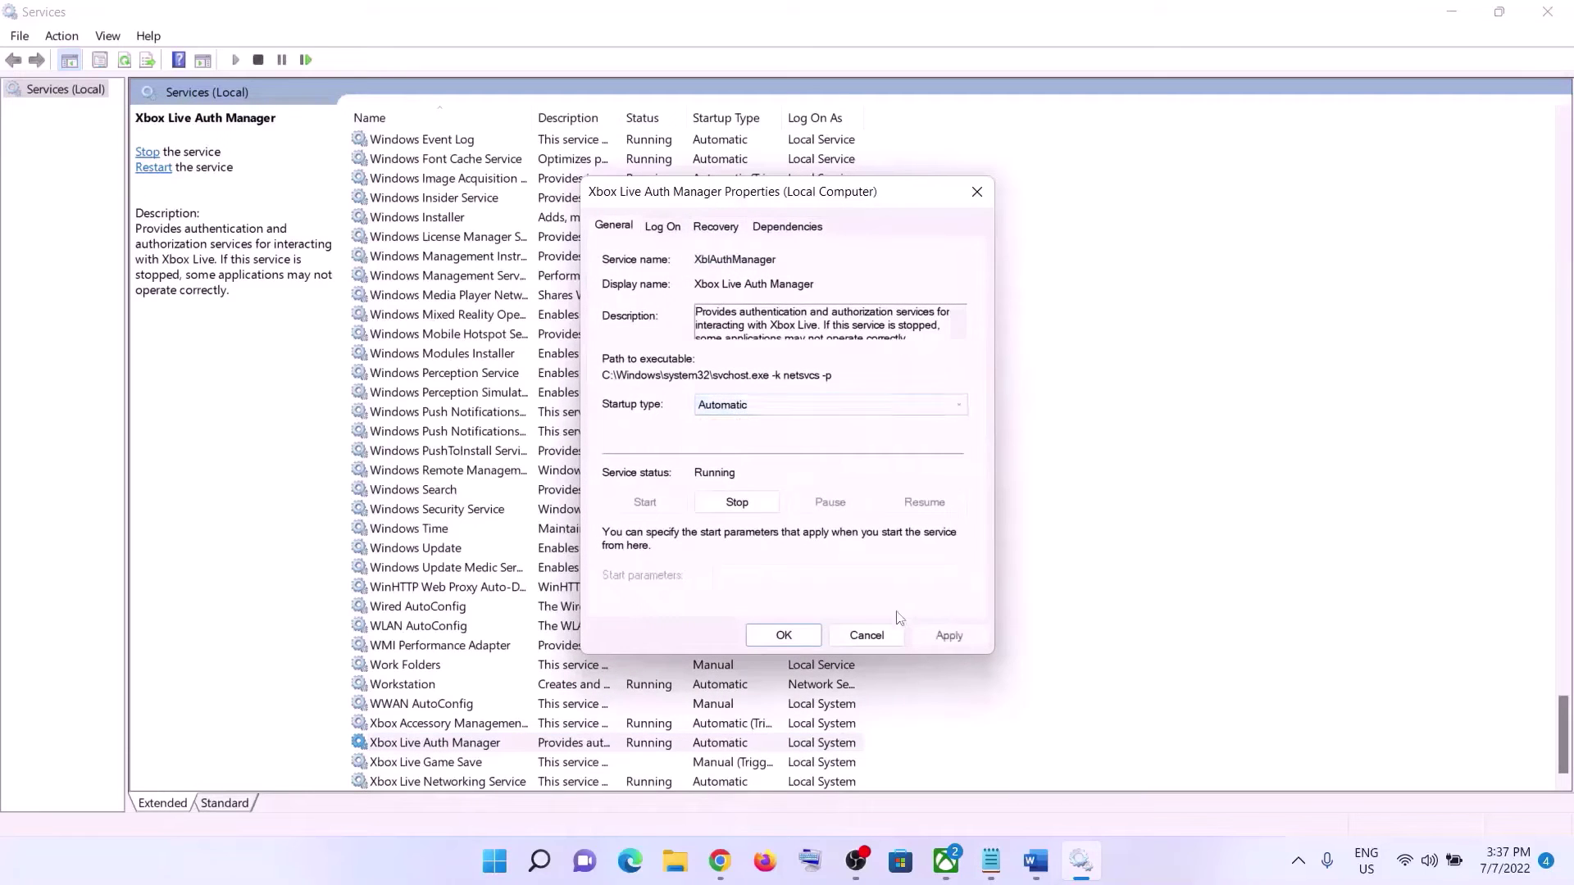
pyautogui.click(948, 637)
pyautogui.click(774, 636)
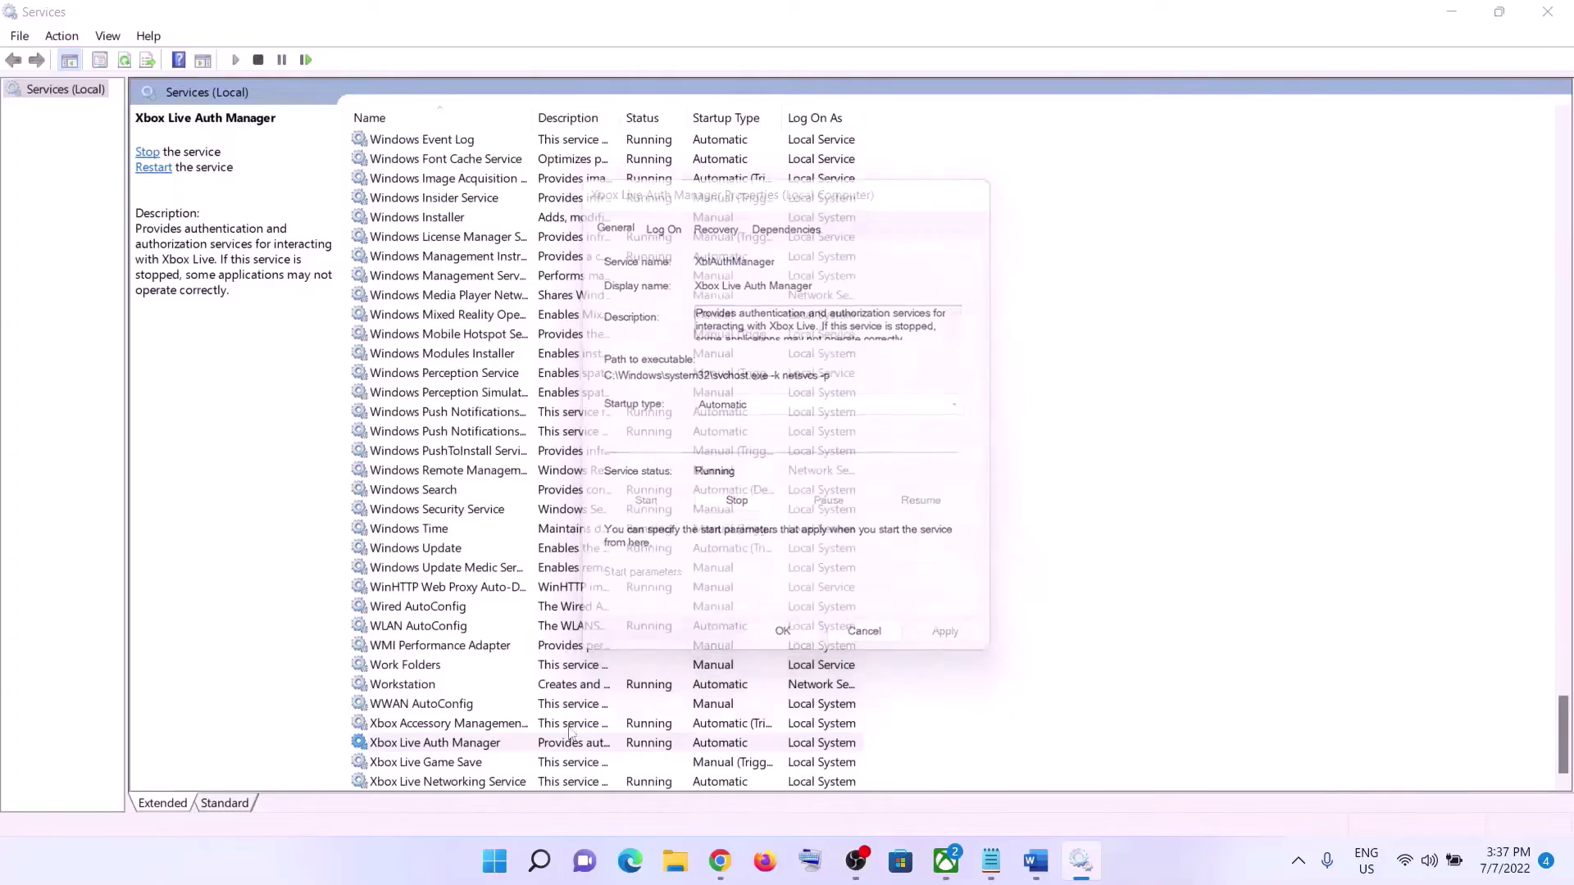
# Switch Xbox Live Game Save from Manual to Automatic and start the service
pyautogui.press('Down')
pyautogui.press('Return')
pyautogui.click(741, 407)
pyautogui.click(721, 435)
pyautogui.click(949, 637)
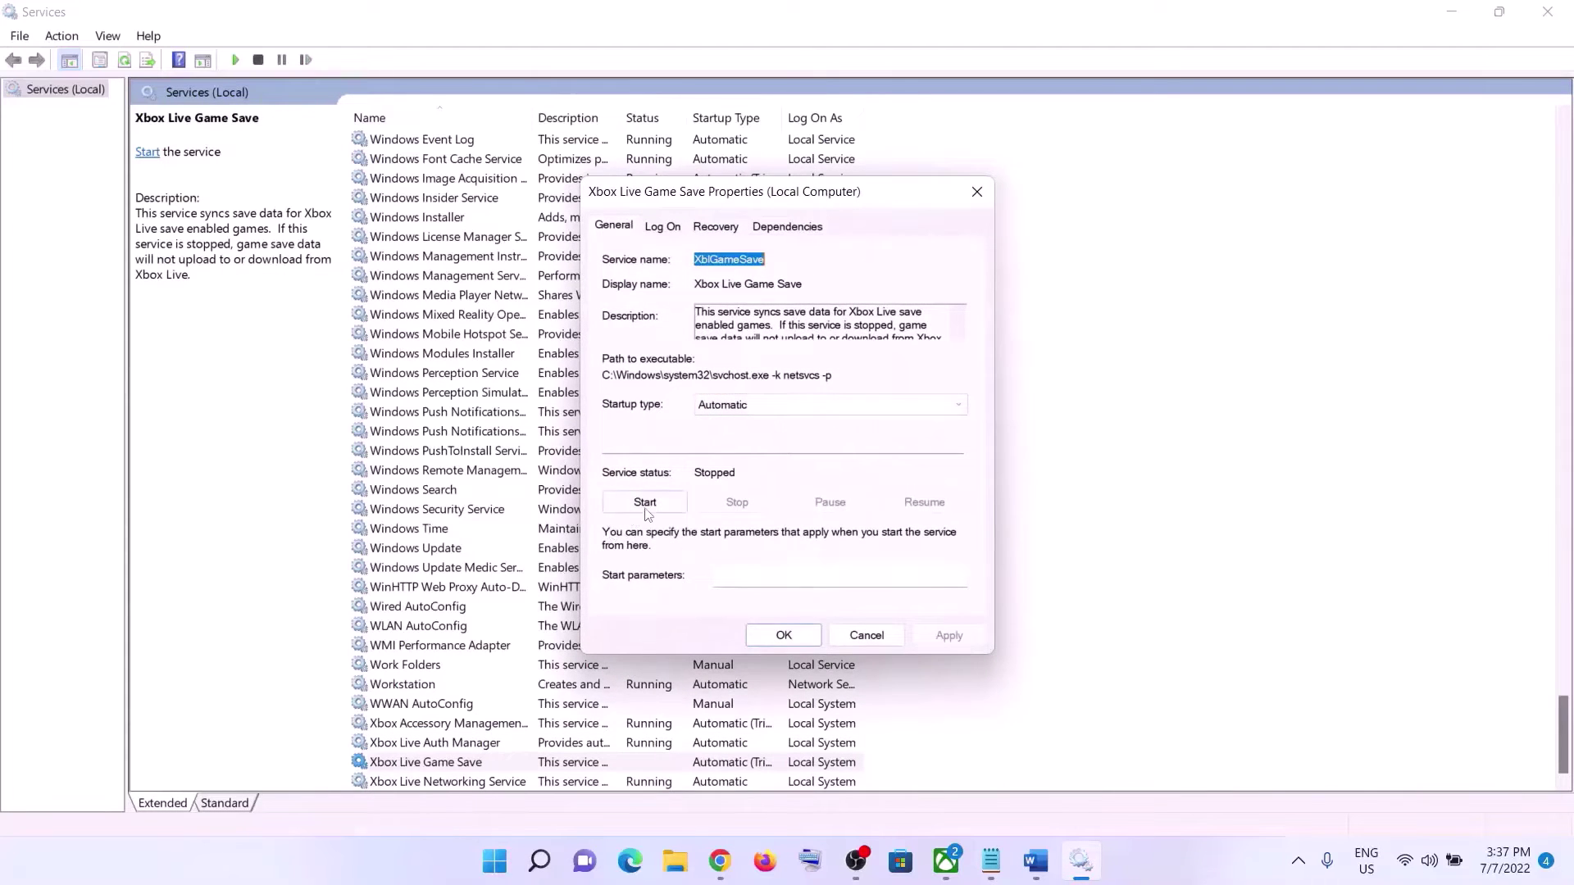
pyautogui.click(645, 502)
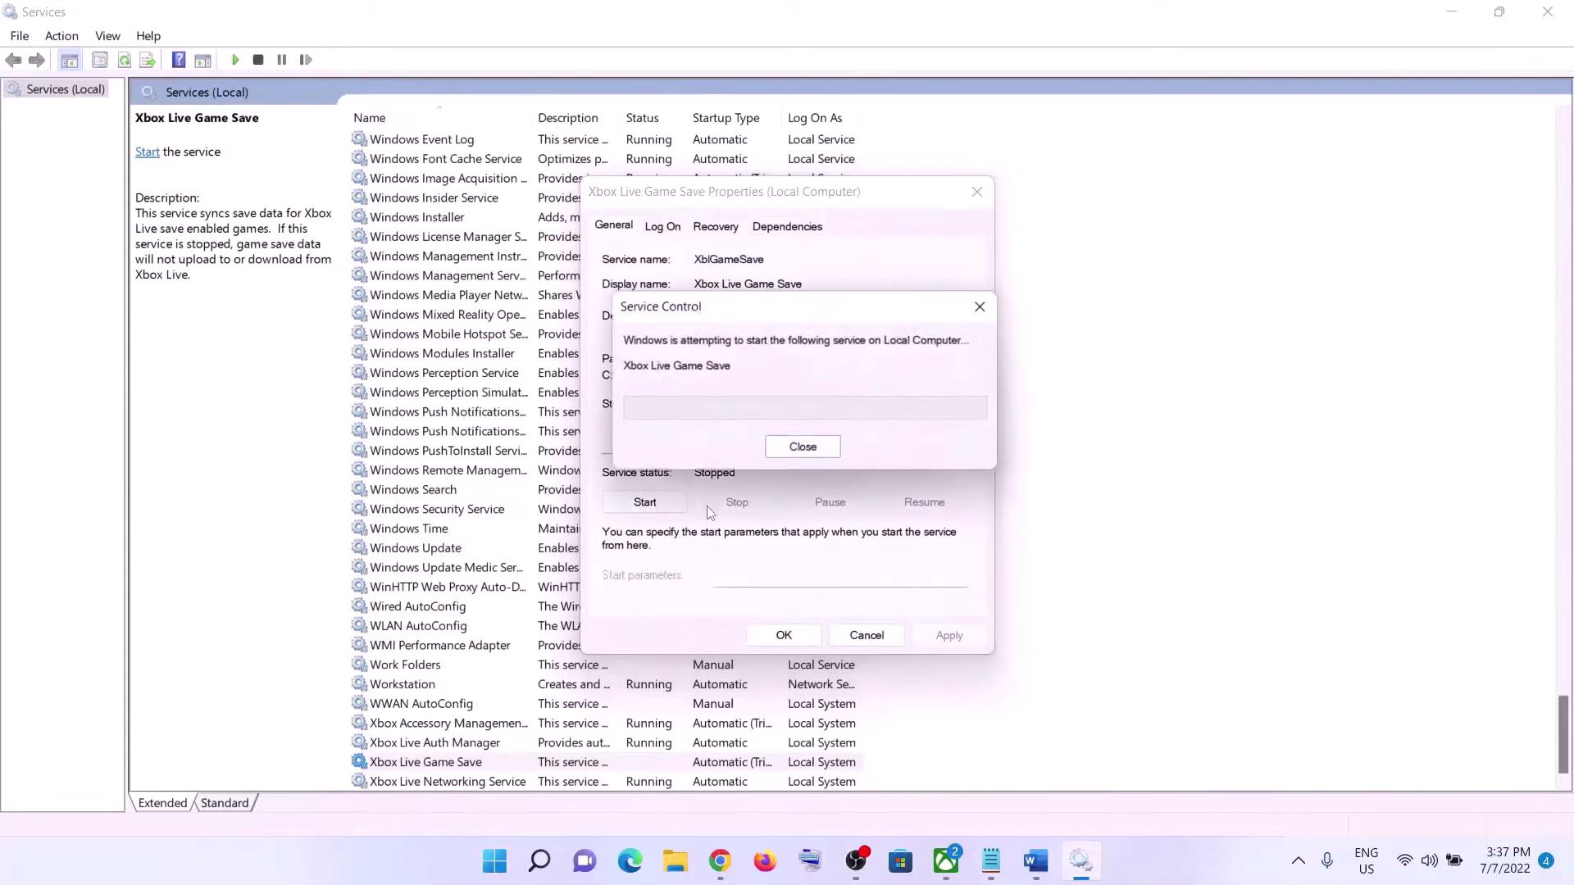
pyautogui.click(784, 635)
# Set Xbox Live Networking Service startup to Automatic, then select the Windows Update service
pyautogui.press('Down')
pyautogui.press('Return')
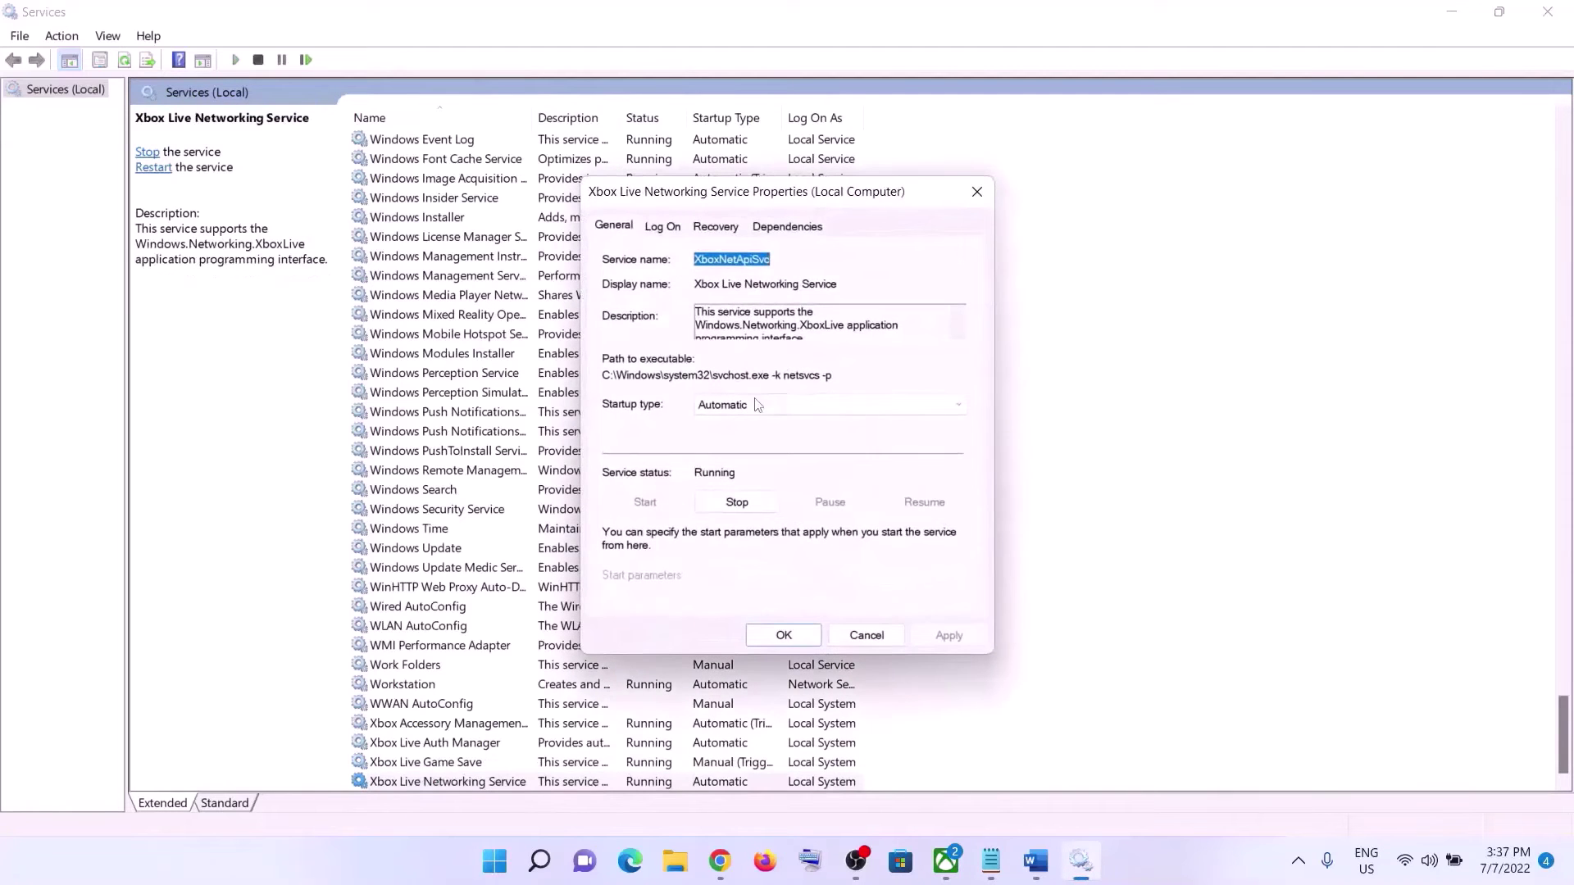
pyautogui.click(902, 404)
pyautogui.click(820, 435)
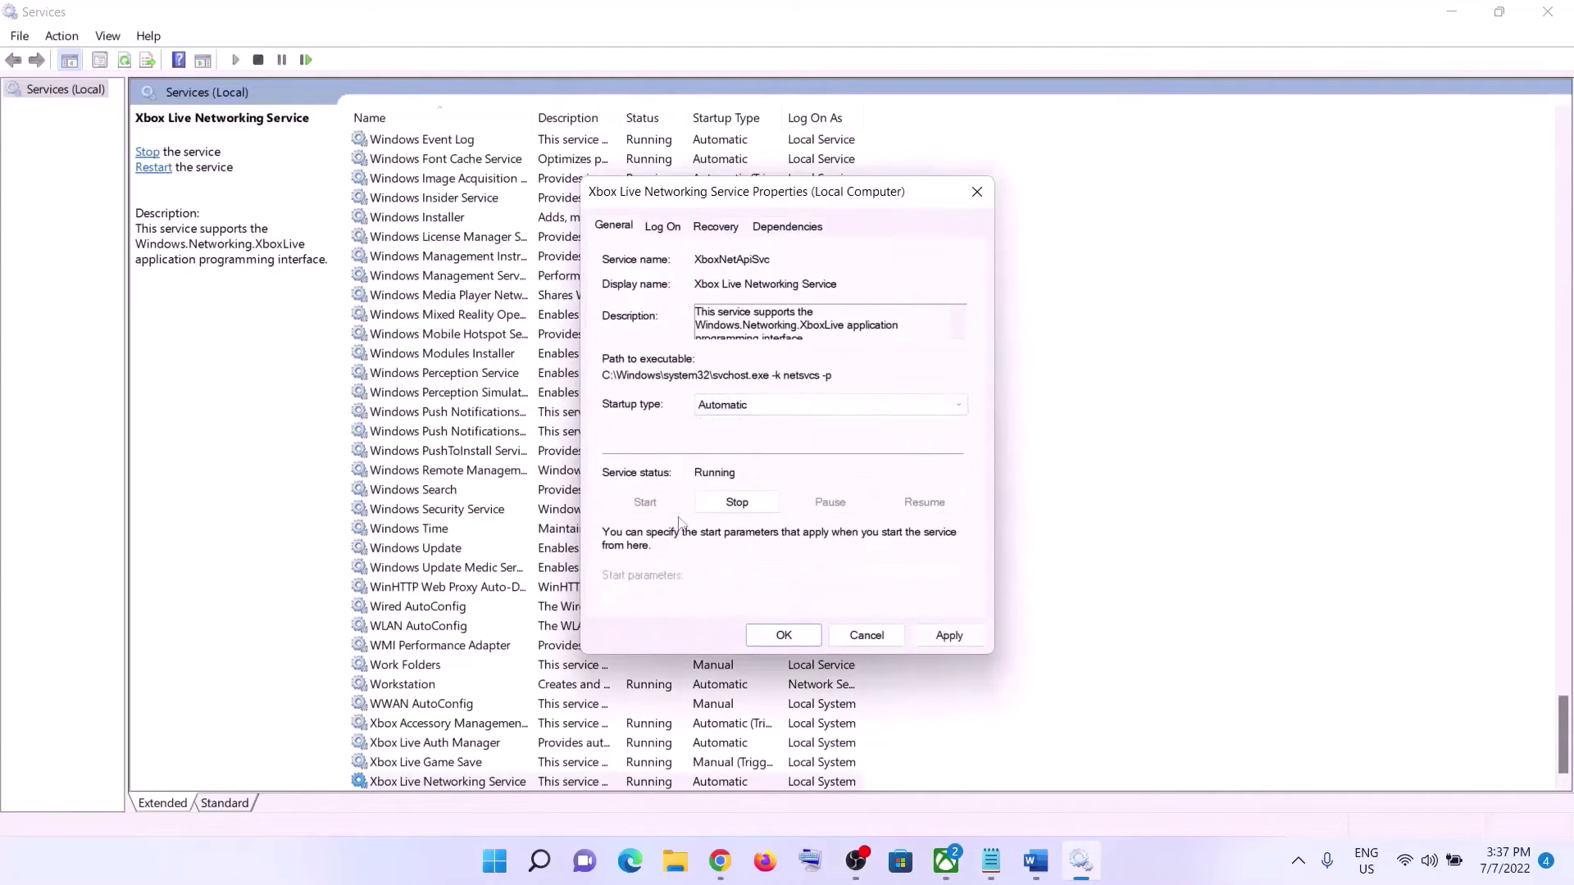
pyautogui.click(948, 635)
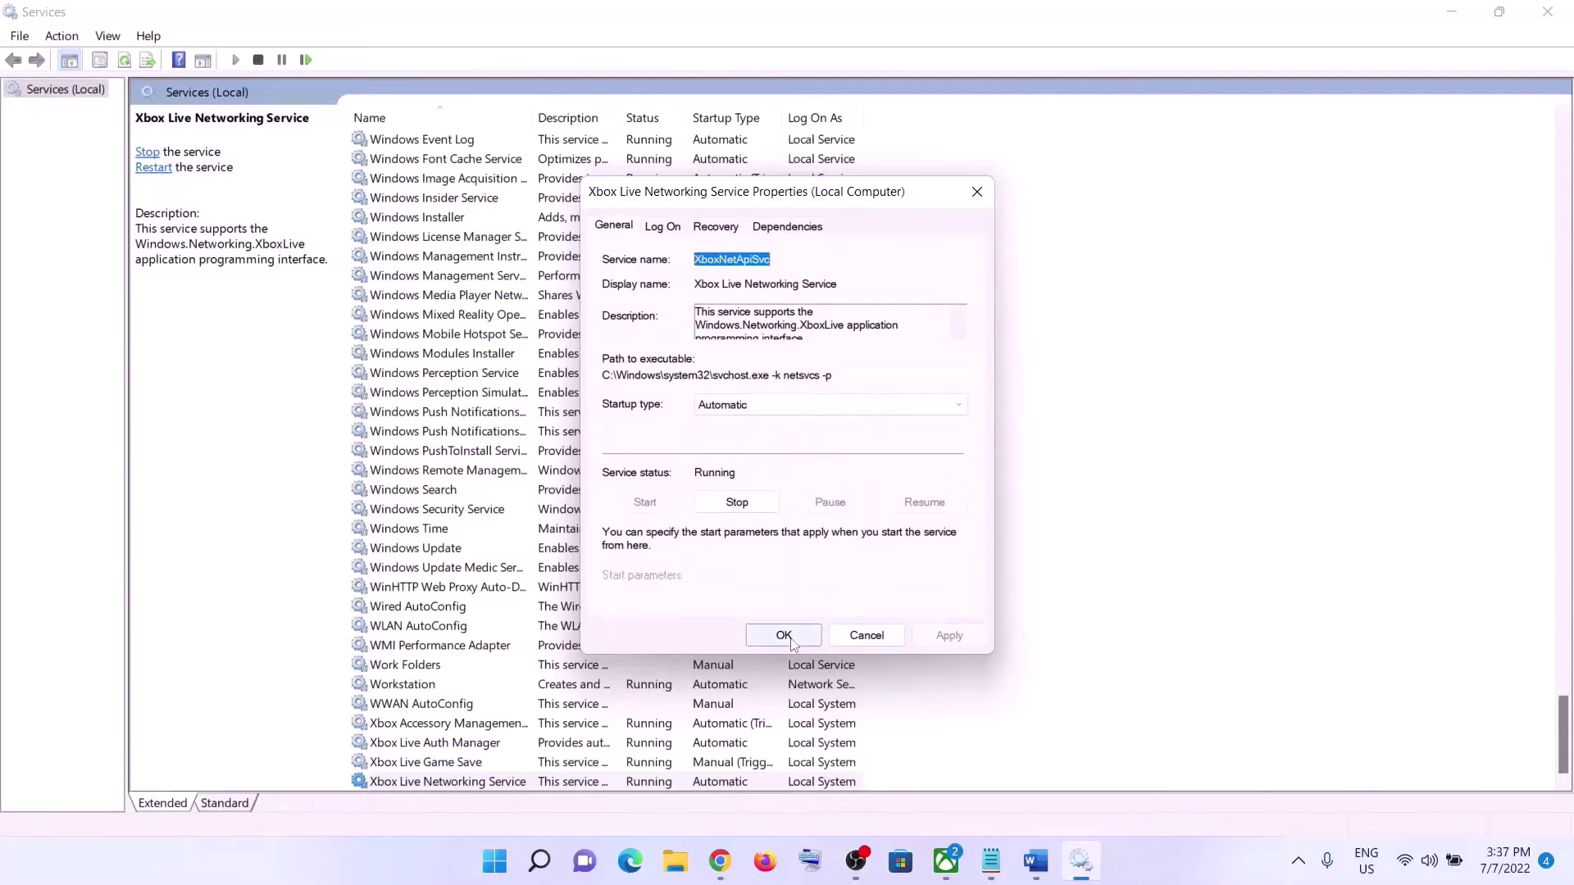
pyautogui.click(784, 635)
pyautogui.click(557, 668)
pyautogui.click(558, 684)
pyautogui.click(439, 555)
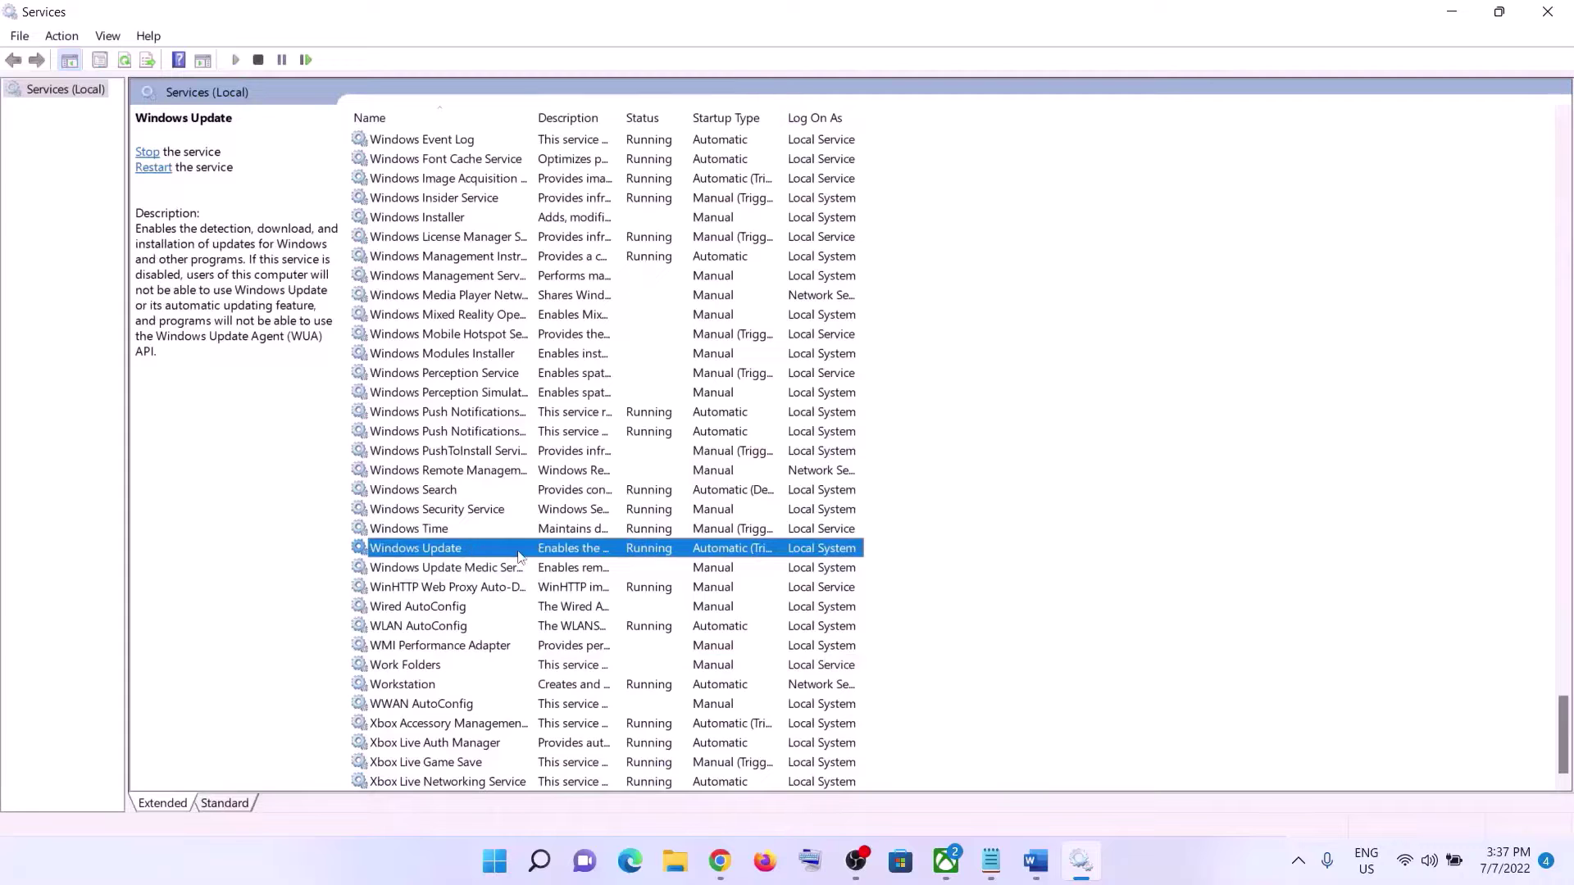
# Keep Windows Update's startup type at Automatic and apply it
pyautogui.doubleClick(652, 556)
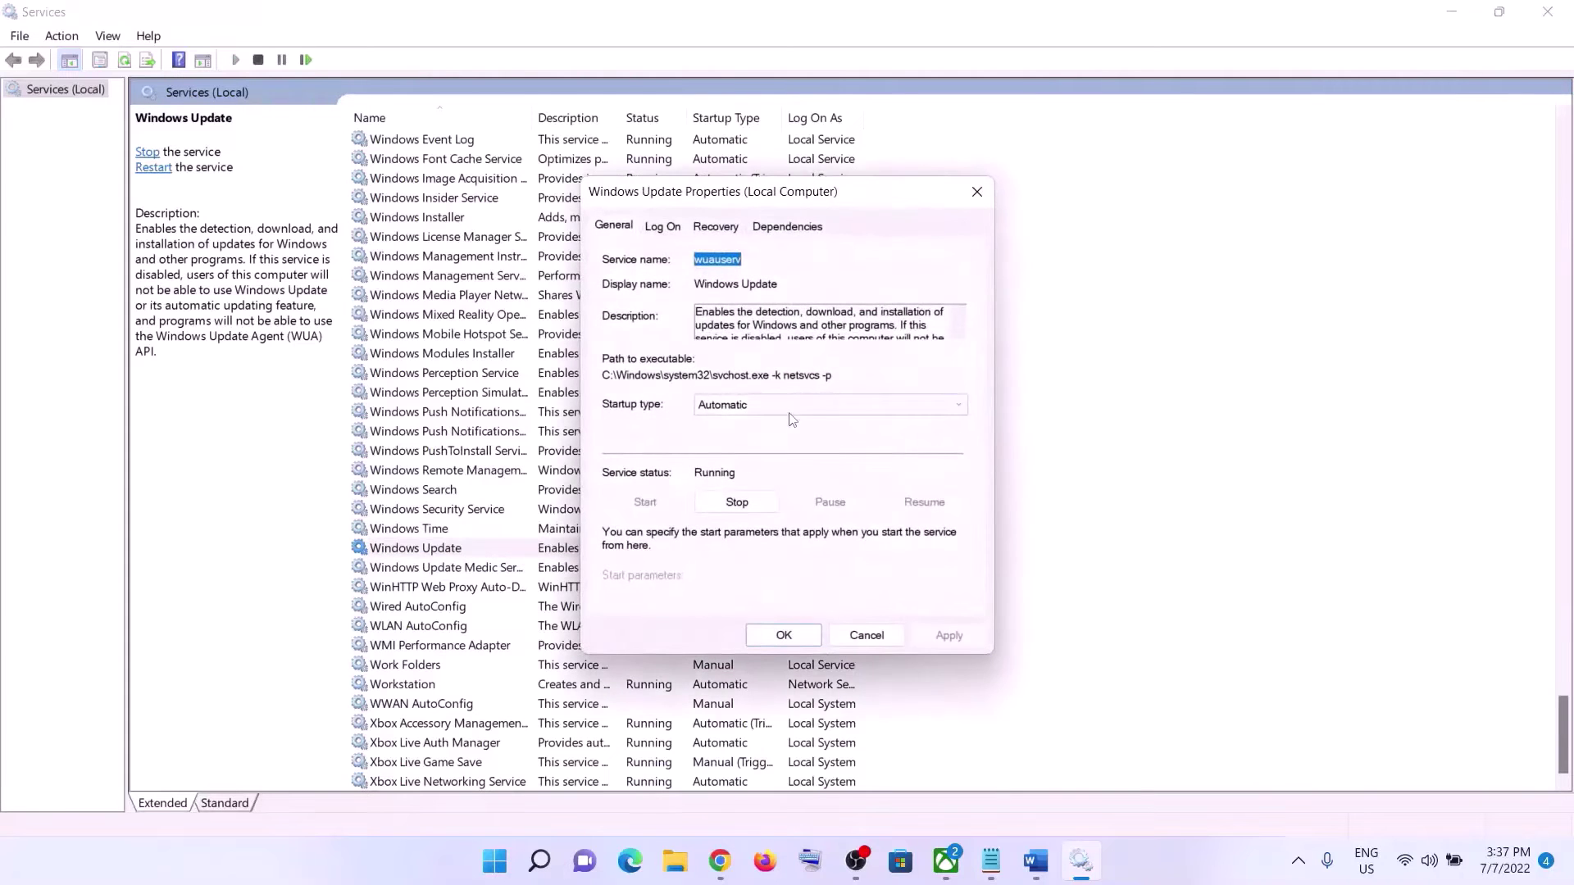
pyautogui.click(791, 405)
pyautogui.click(739, 441)
pyautogui.click(927, 636)
pyautogui.click(784, 636)
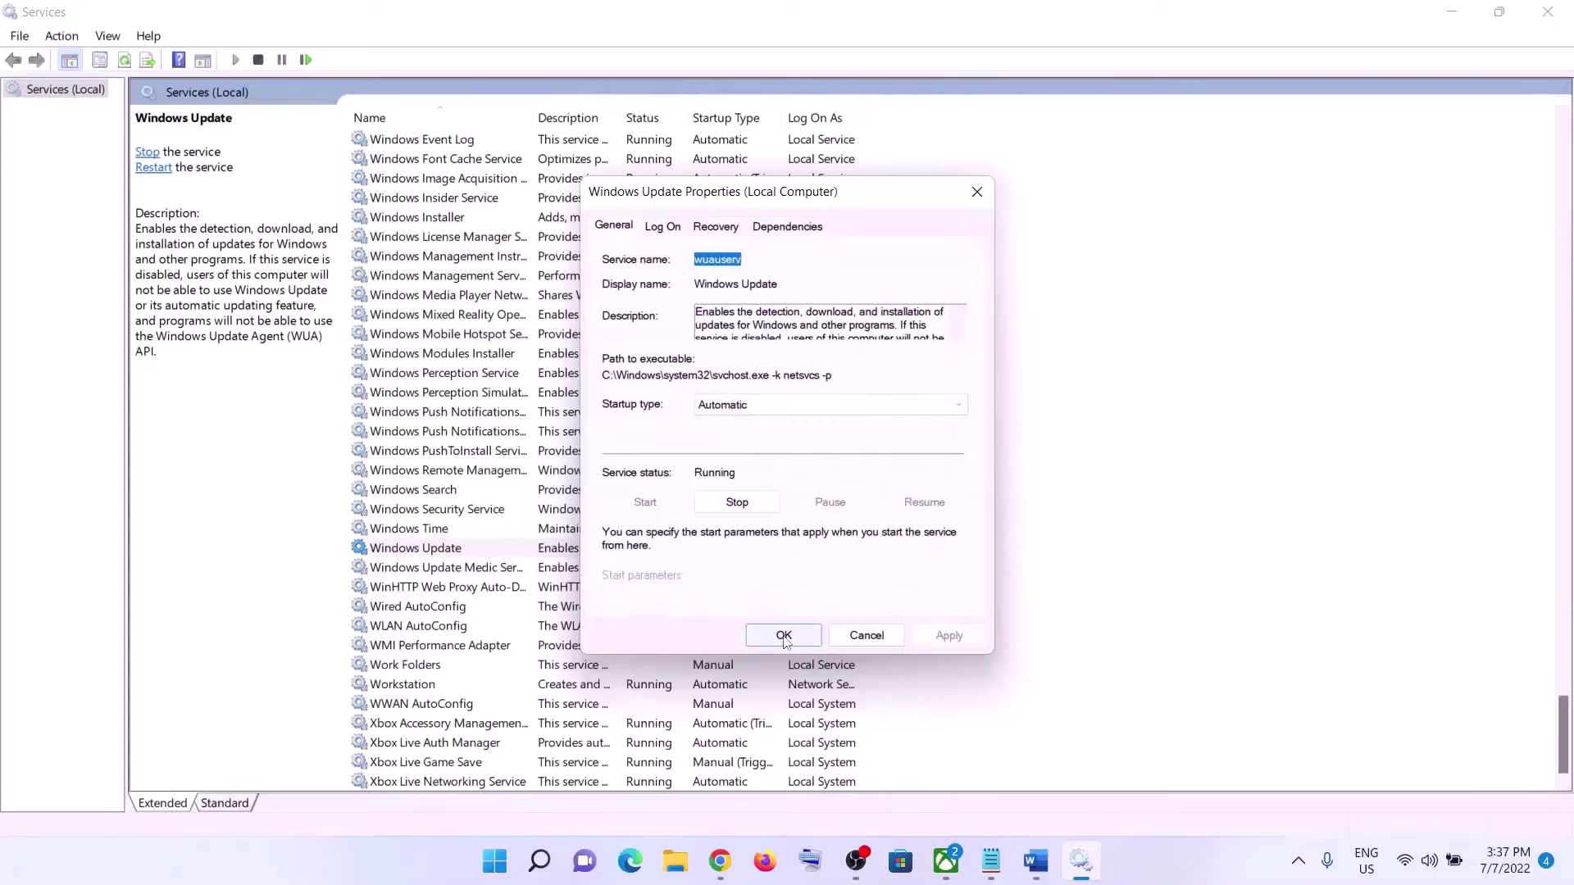
# Confirm the IP Helper service's startup type is Automatic and close its properties
pyautogui.click(586, 492)
pyautogui.press('i')
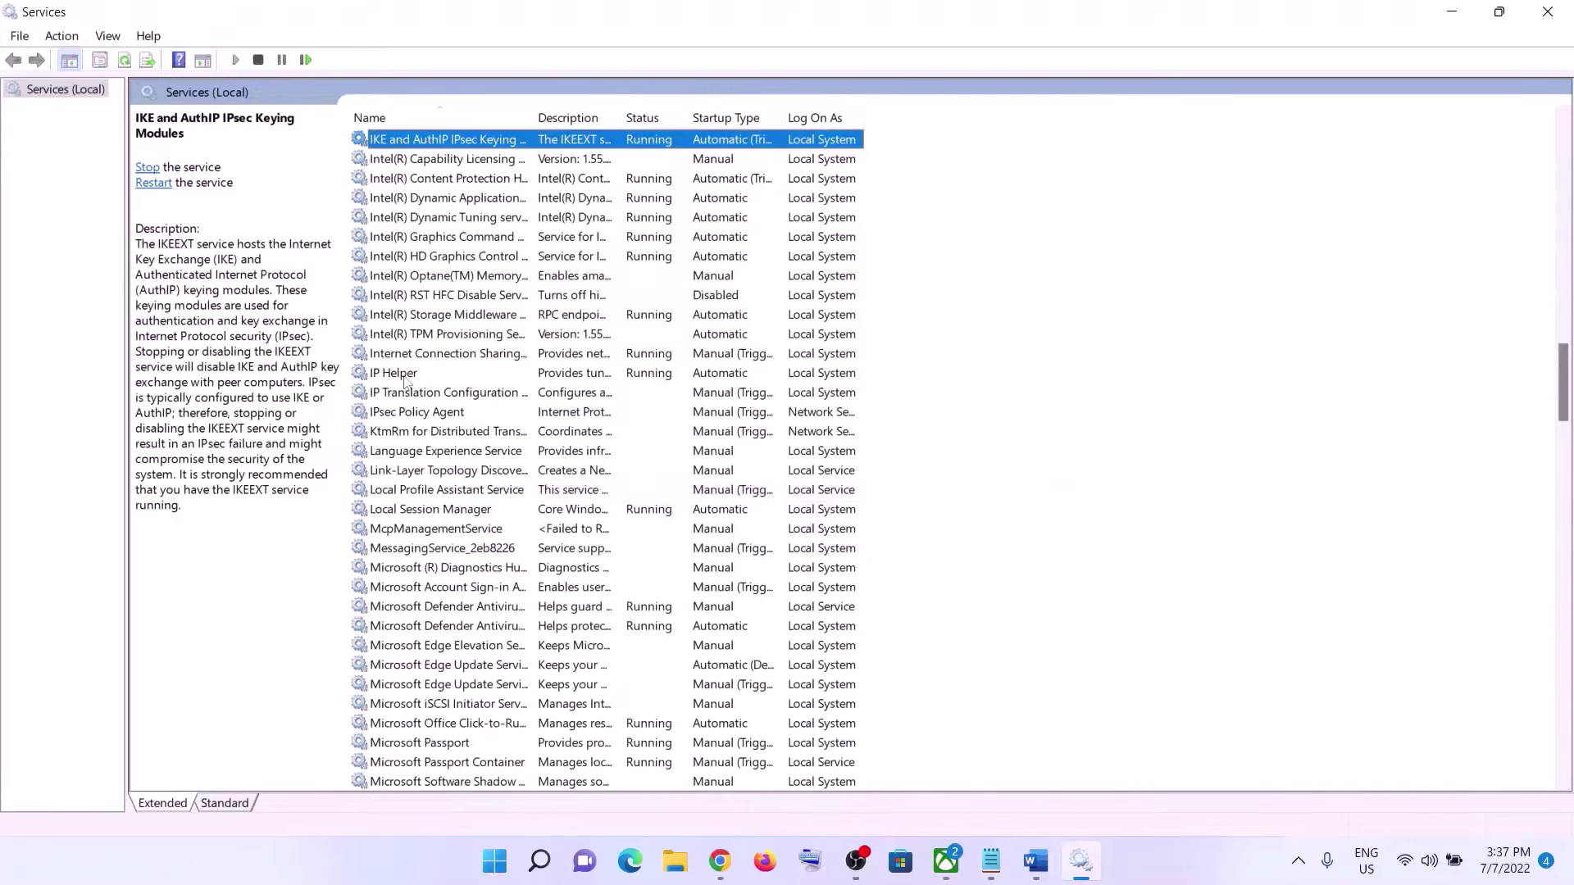
pyautogui.click(577, 375)
pyautogui.doubleClick(555, 376)
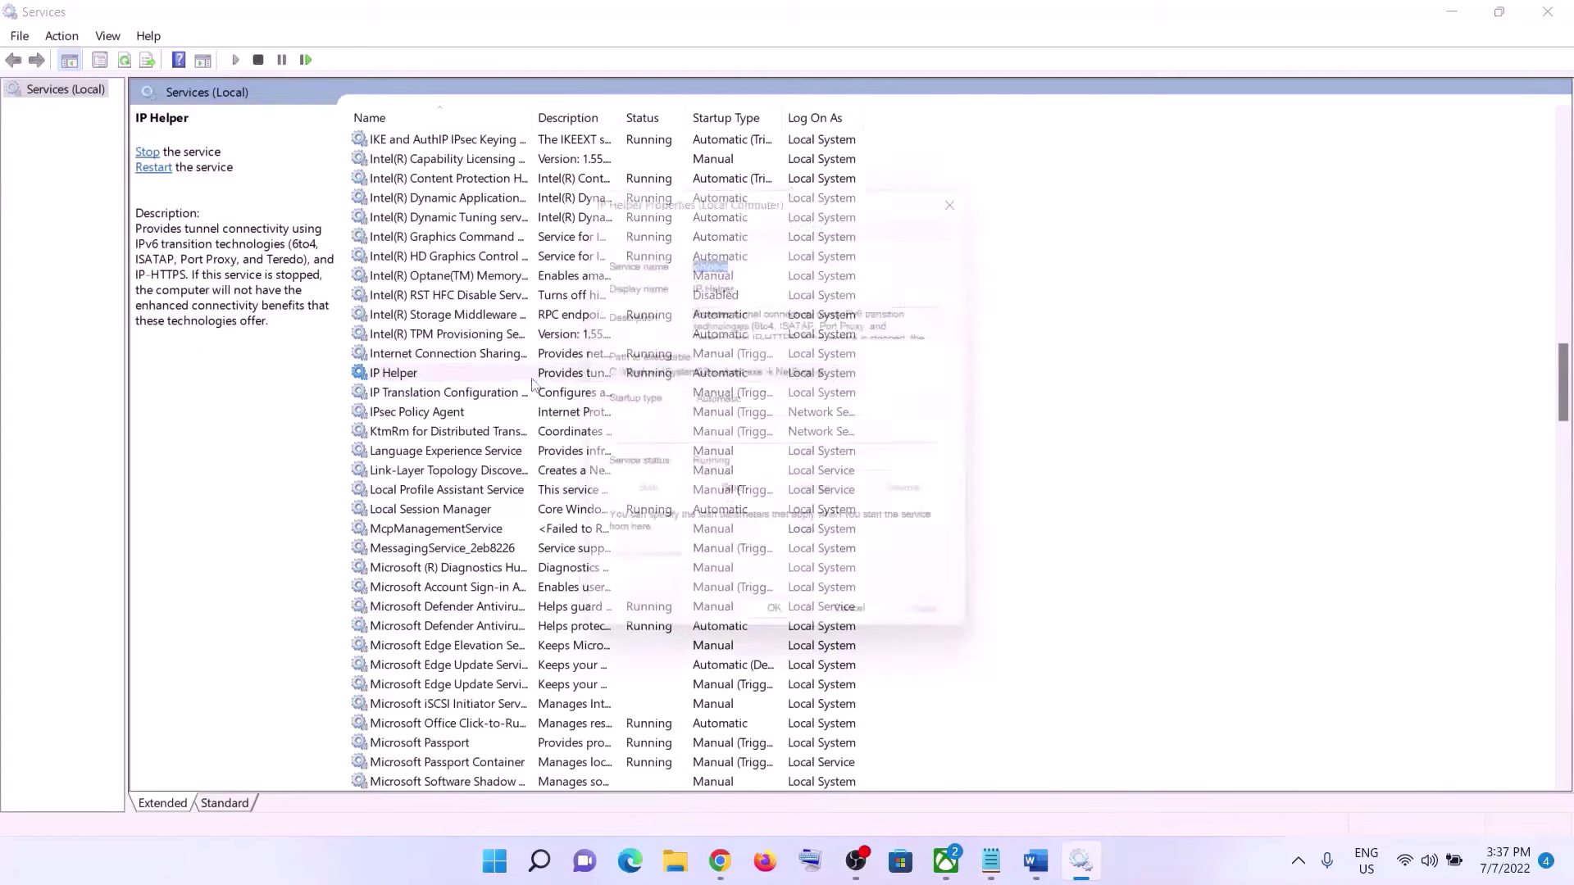
pyautogui.click(761, 408)
pyautogui.click(738, 418)
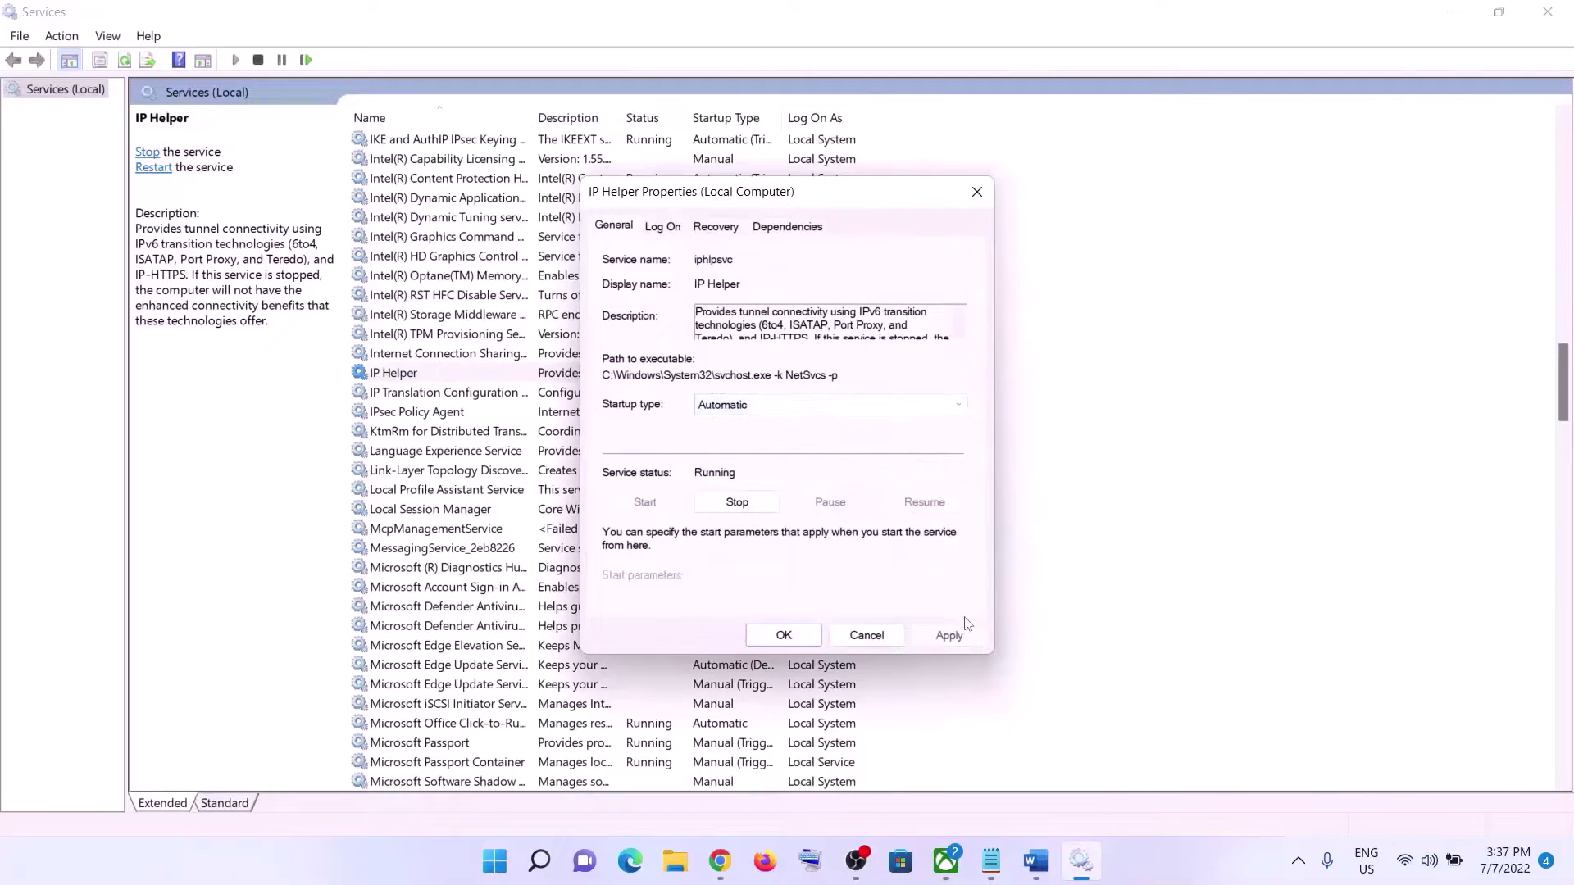
pyautogui.click(781, 635)
pyautogui.click(527, 551)
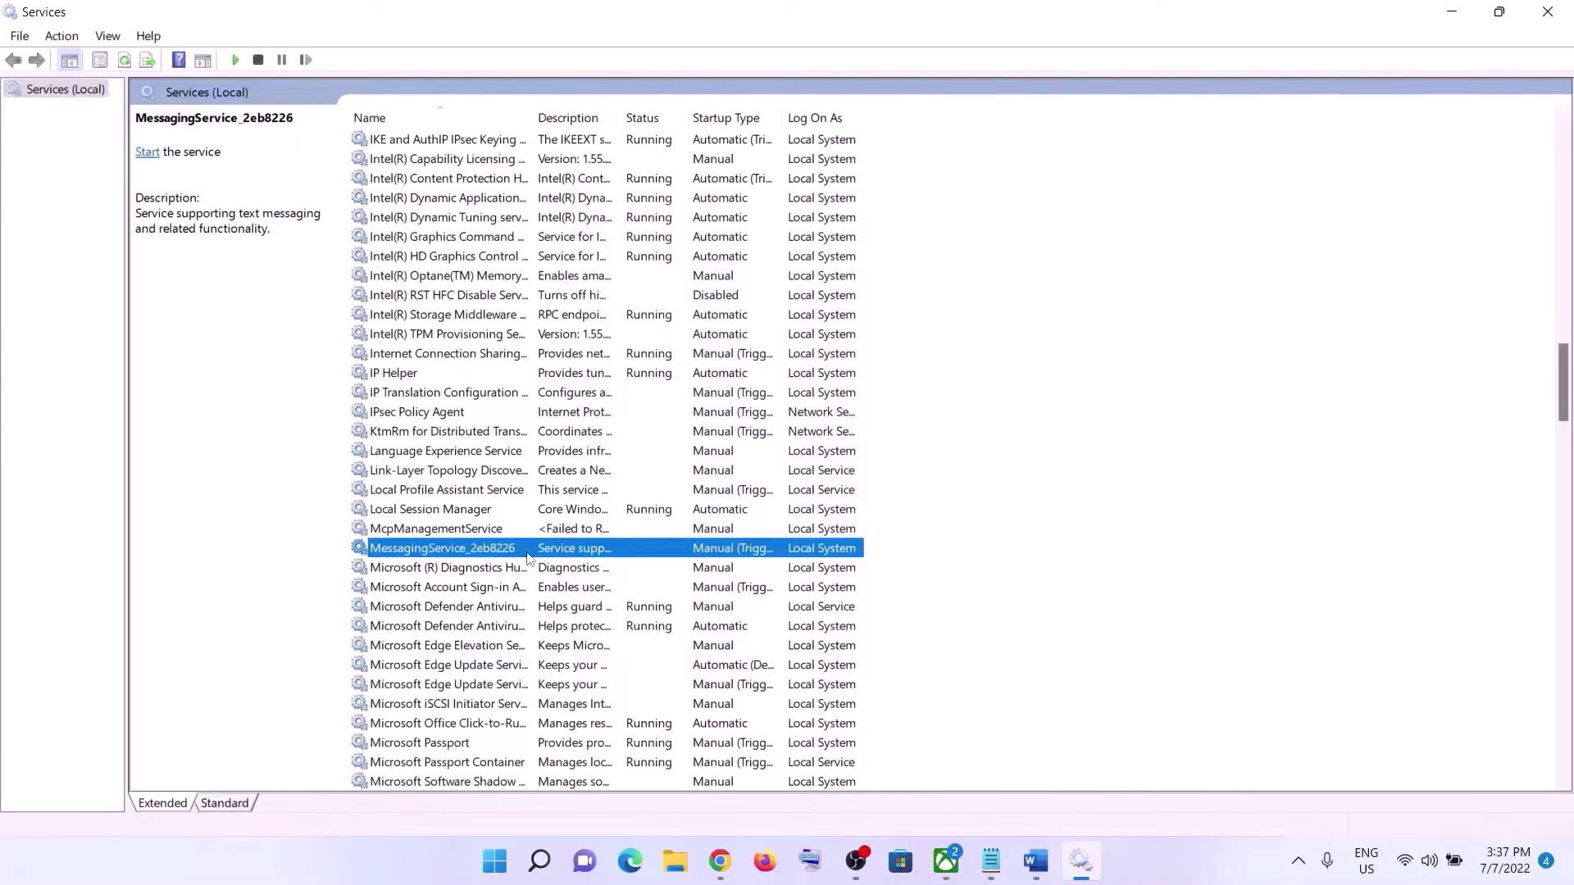
# Stop both Gaming Services entries from their right-click menus
pyautogui.press('g')
pyautogui.scroll(2, 554, 318)
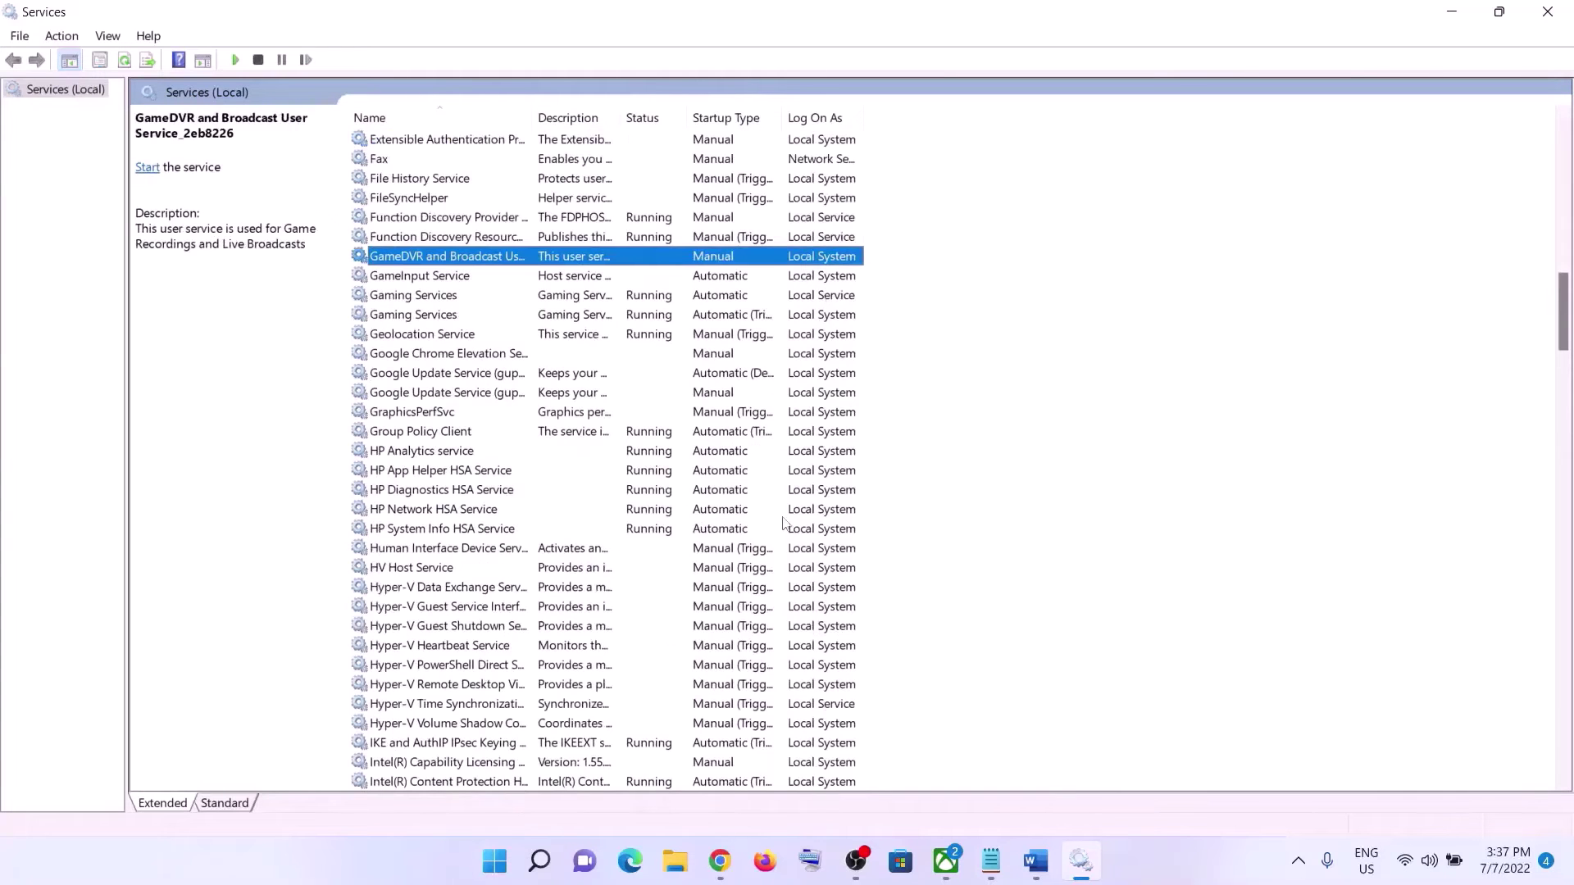
pyautogui.click(574, 296)
pyautogui.click(655, 315)
pyautogui.click(715, 302)
pyautogui.click(715, 315)
pyautogui.click(712, 301)
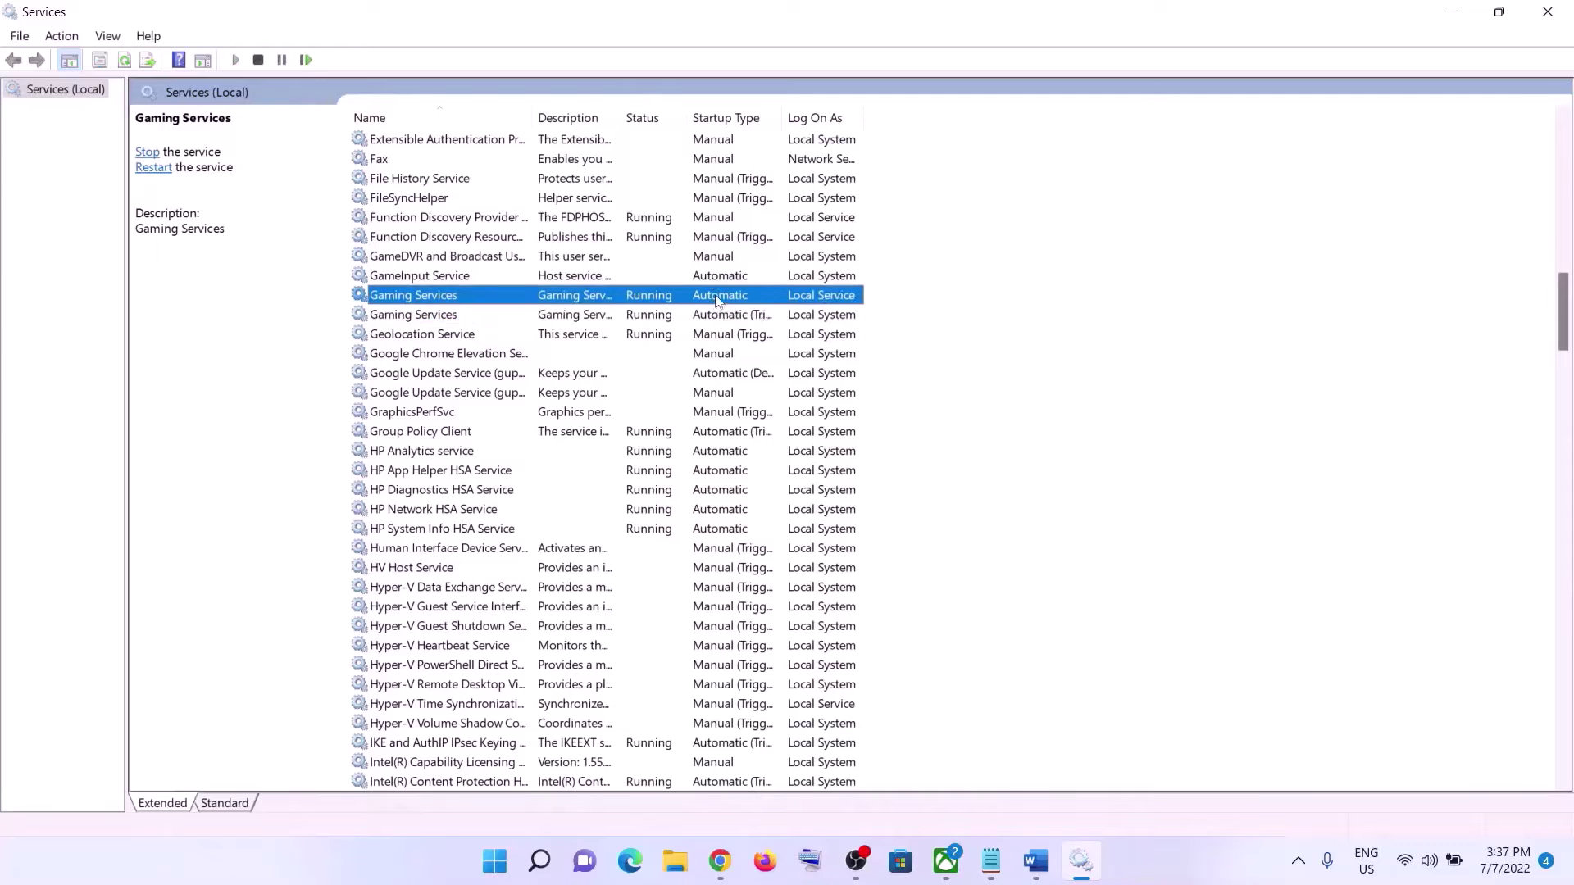
pyautogui.rightClick(716, 300)
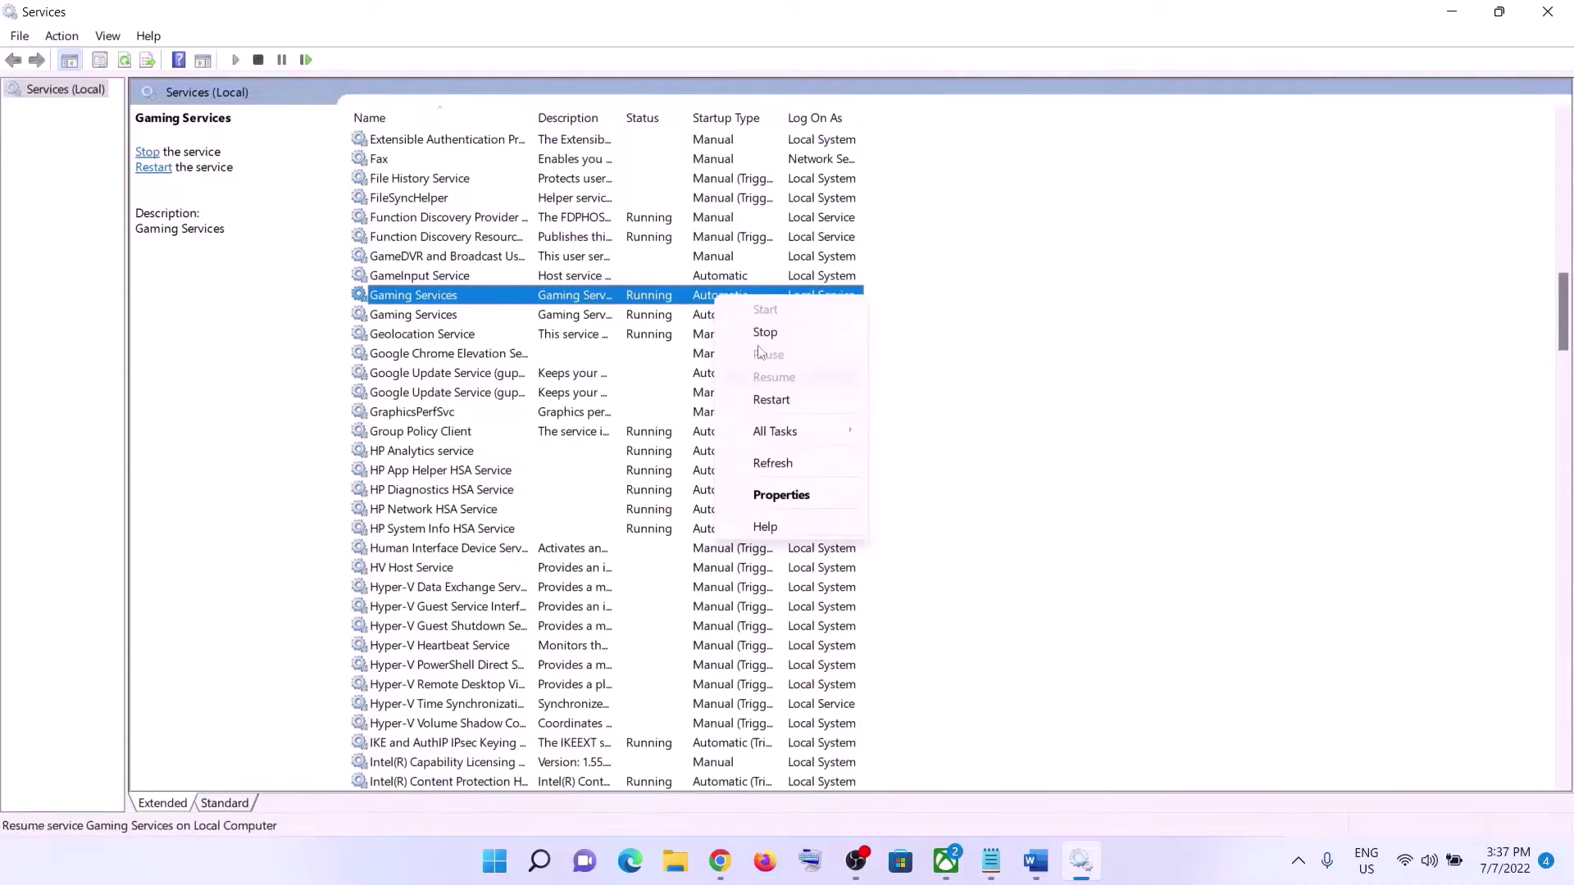
pyautogui.press('Escape')
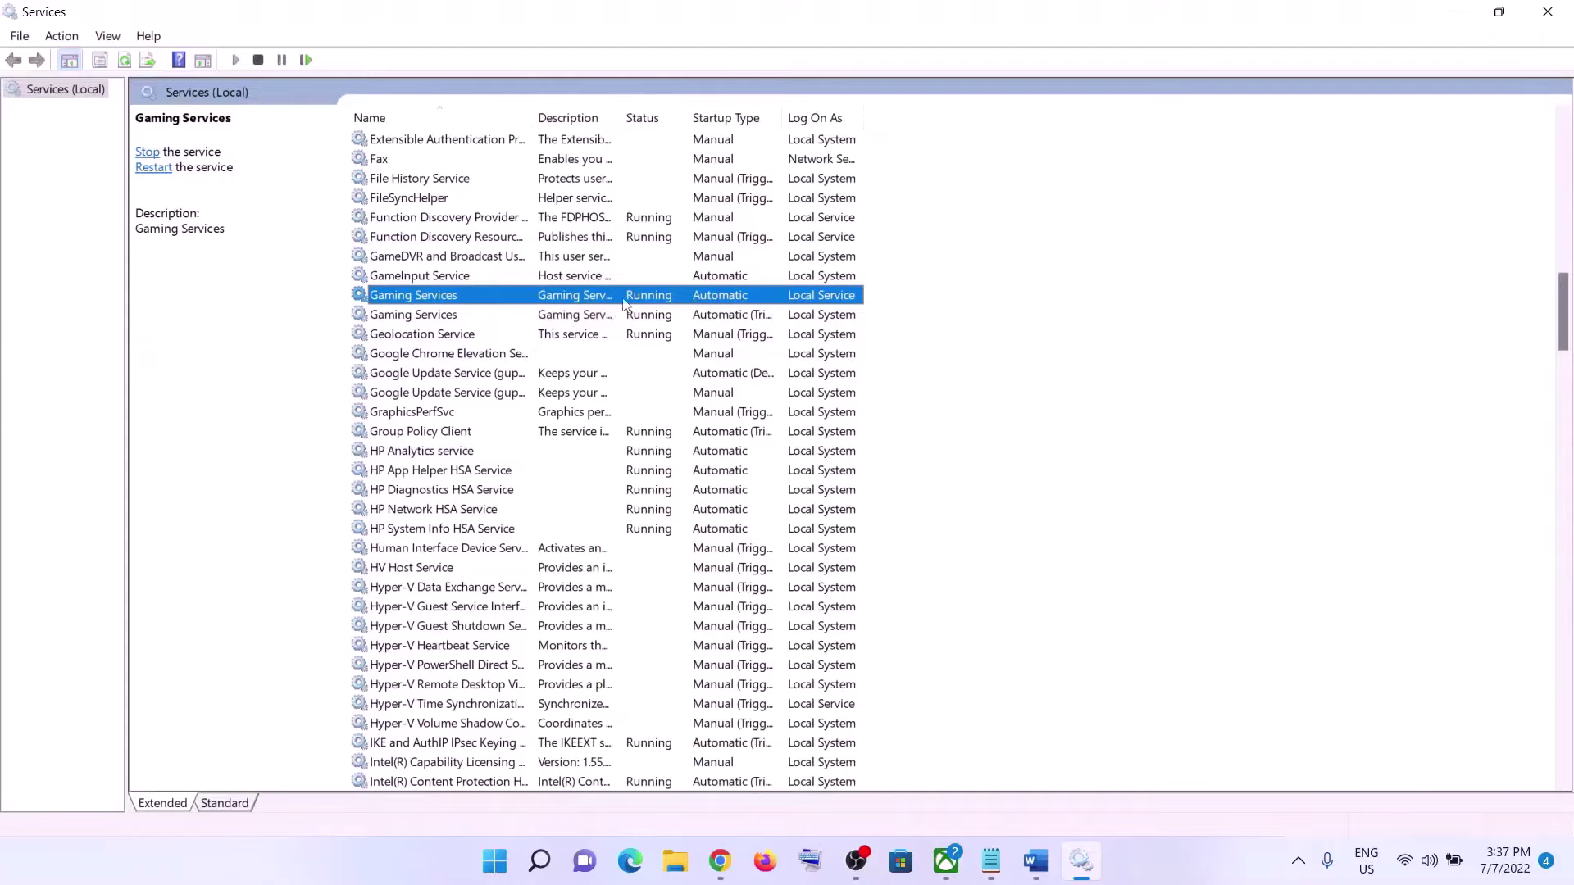
pyautogui.rightClick(712, 300)
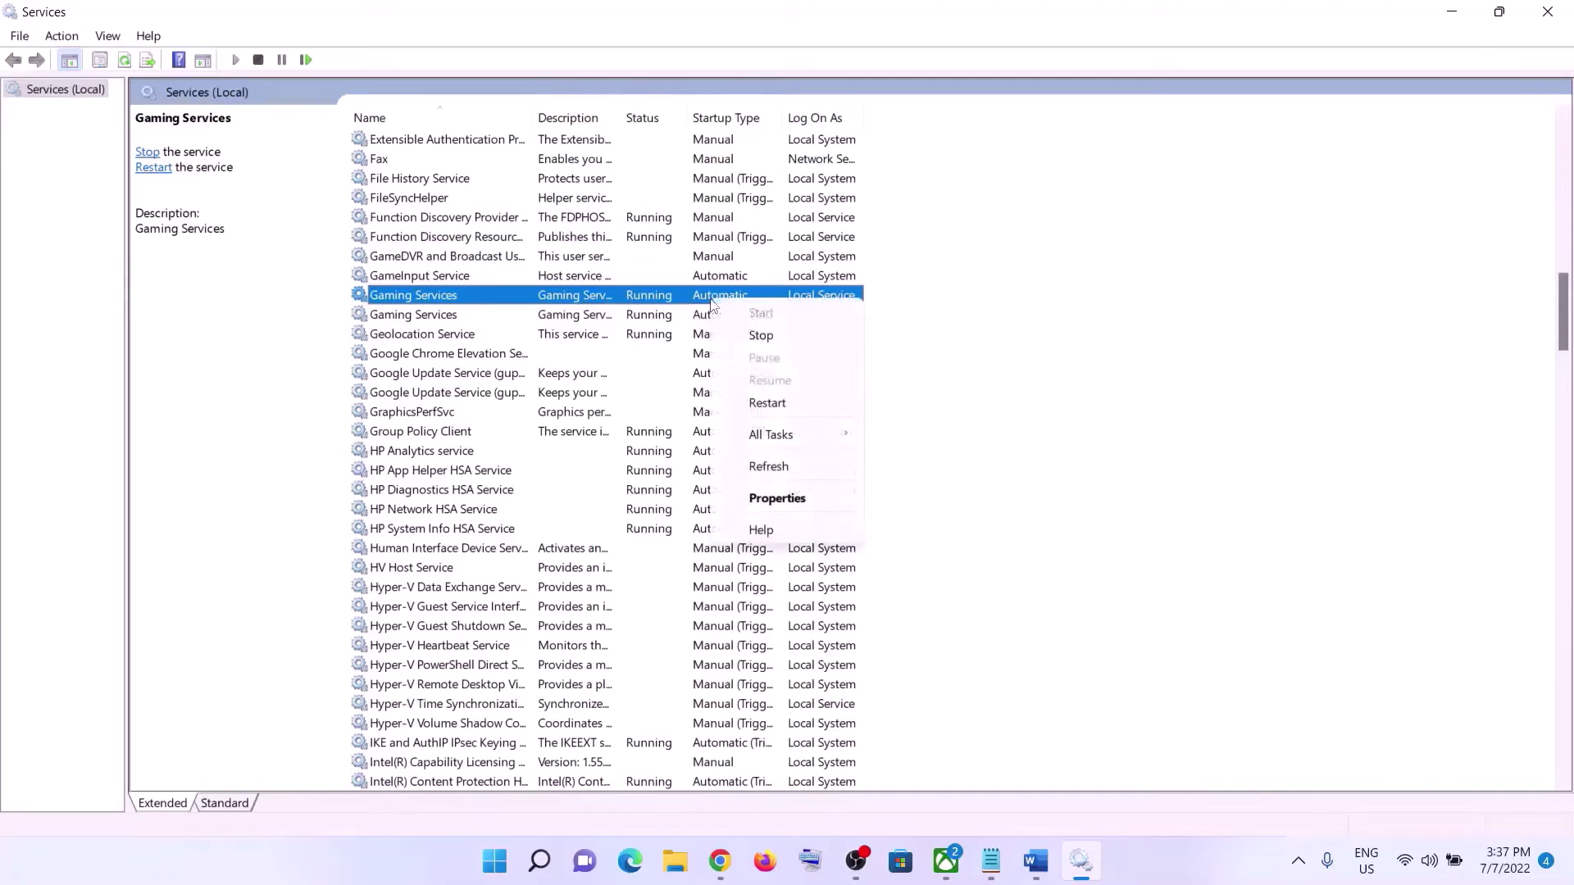
pyautogui.rightClick(664, 303)
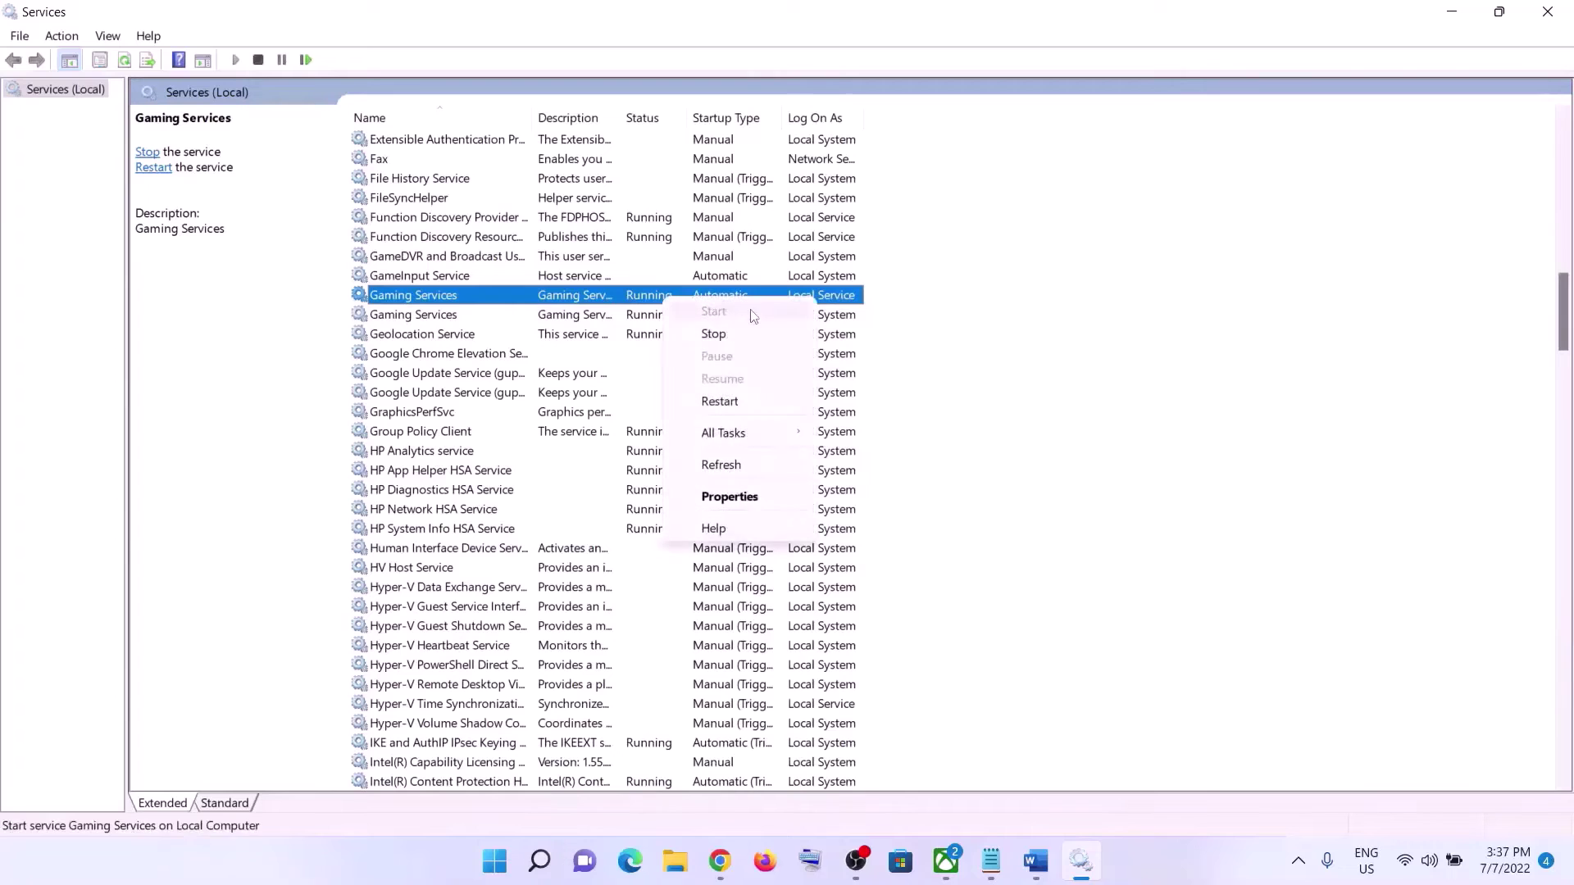
pyautogui.click(732, 335)
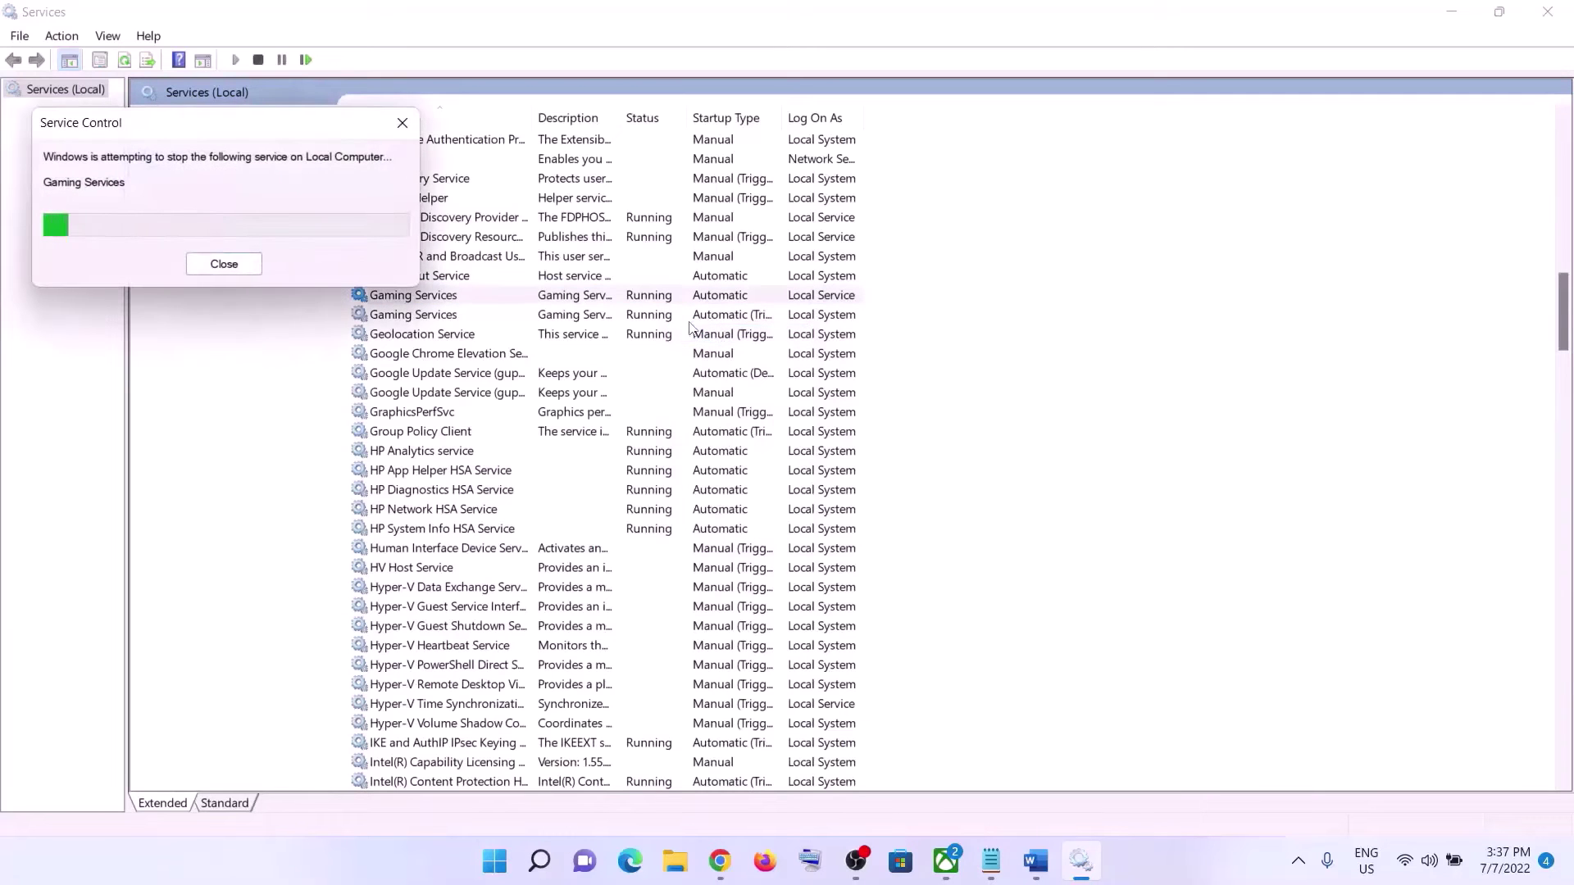
pyautogui.rightClick(666, 318)
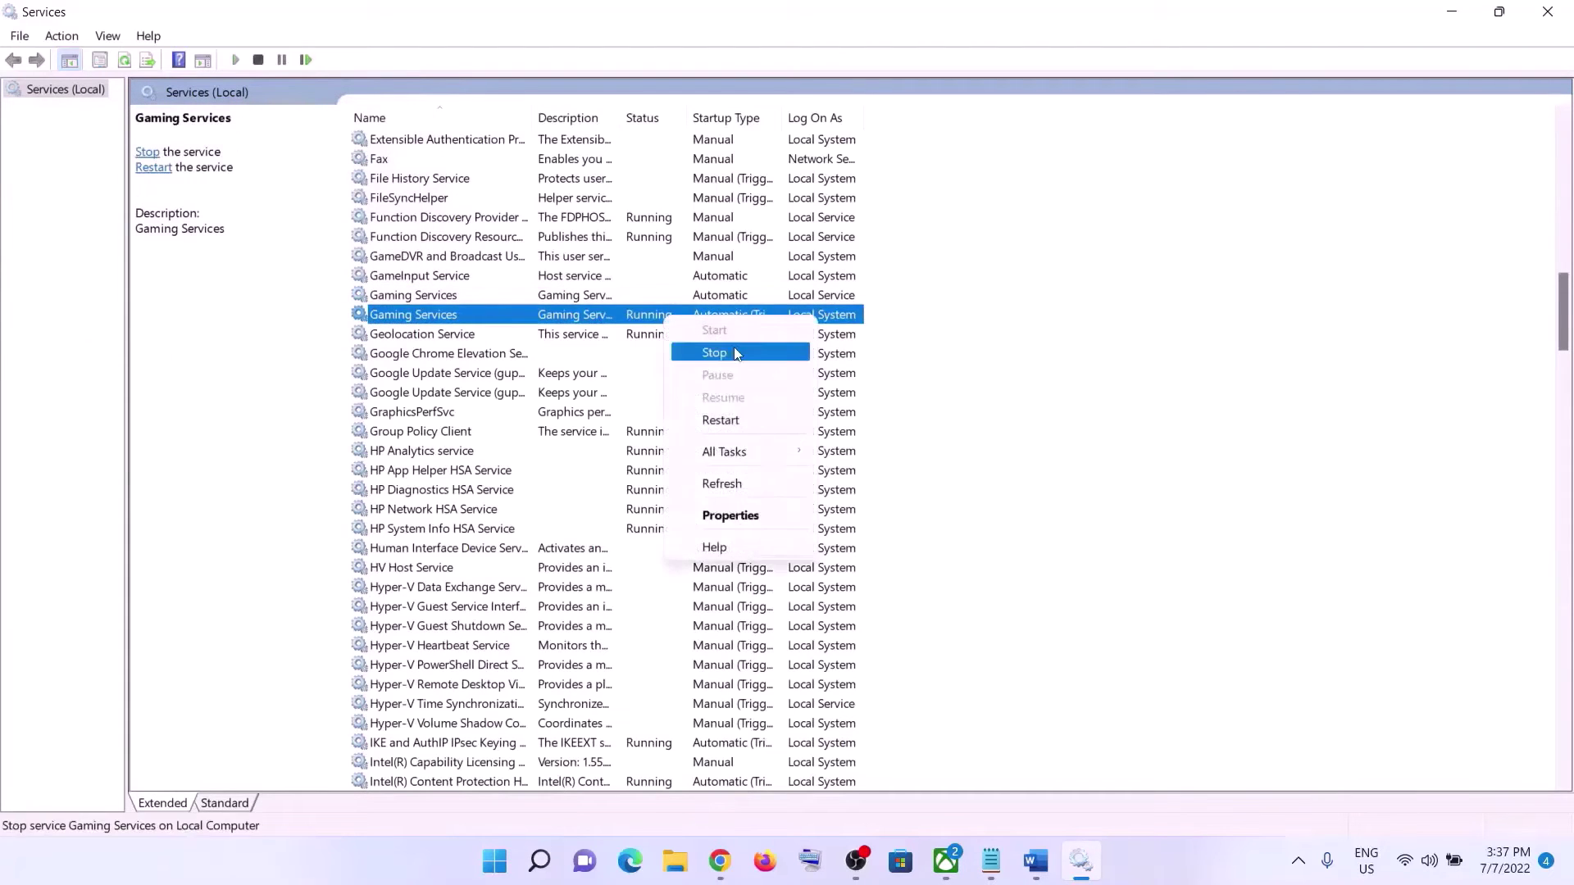
pyautogui.click(714, 352)
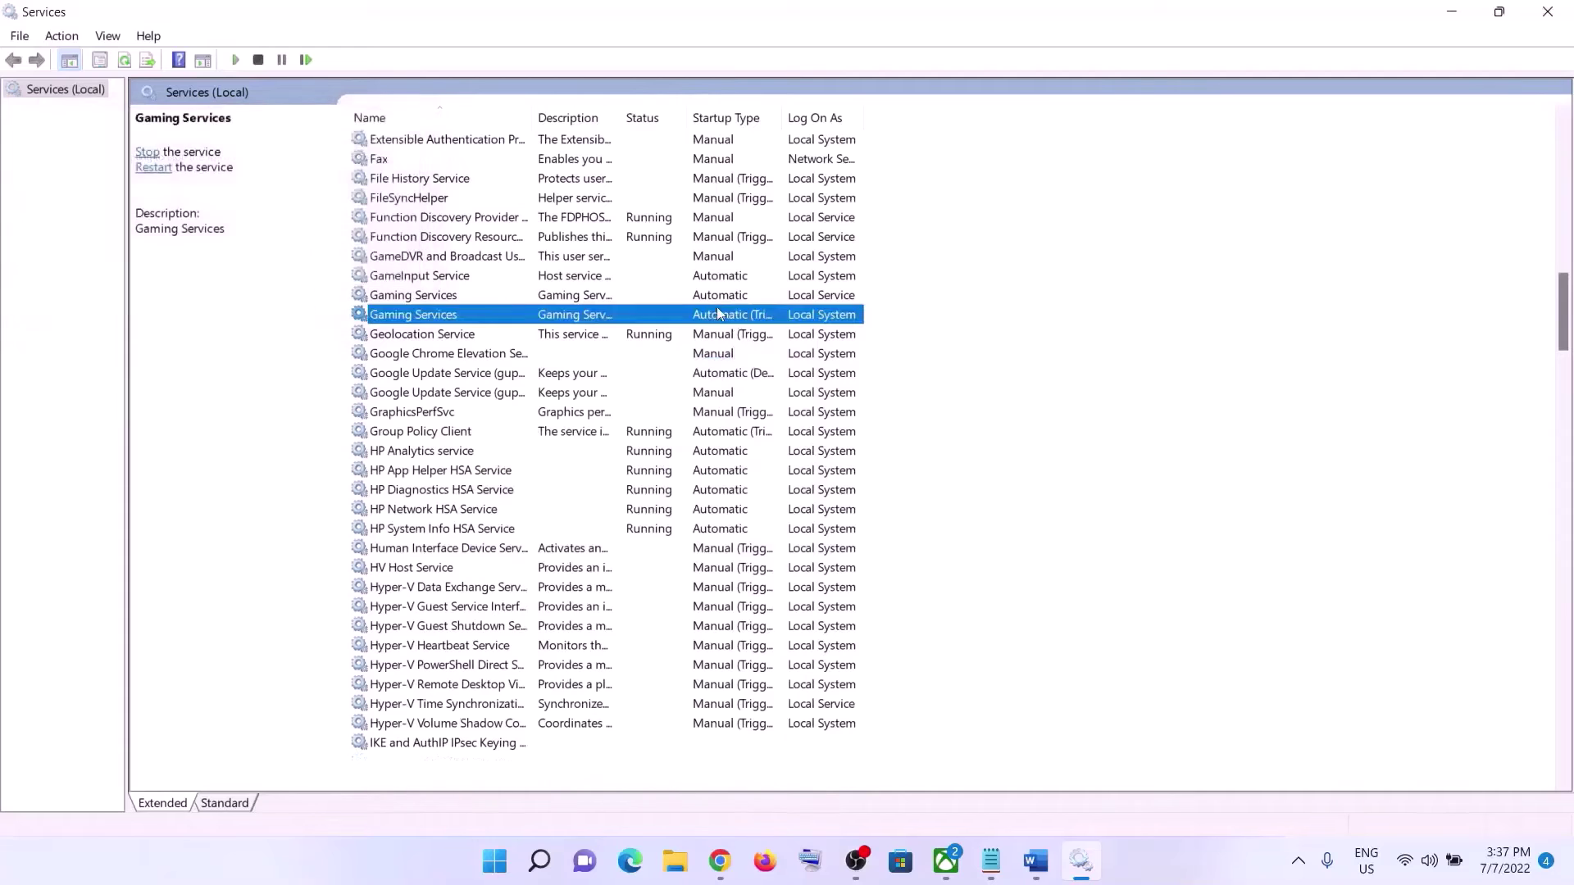
# Start both Gaming Services entries again so each shows Running
pyautogui.rightClick(679, 299)
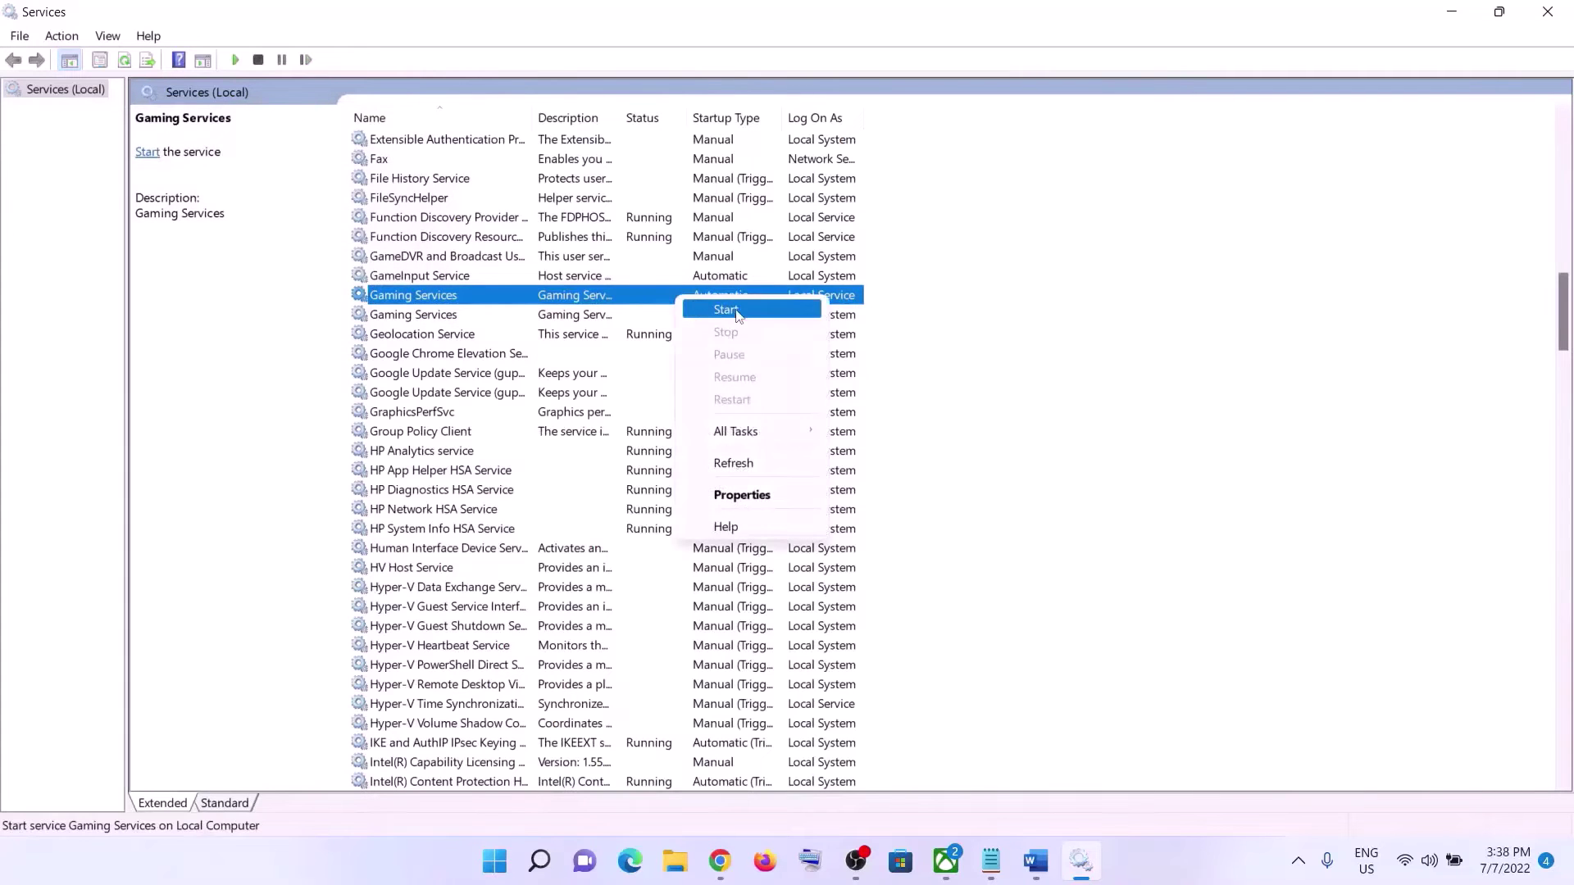
pyautogui.click(739, 316)
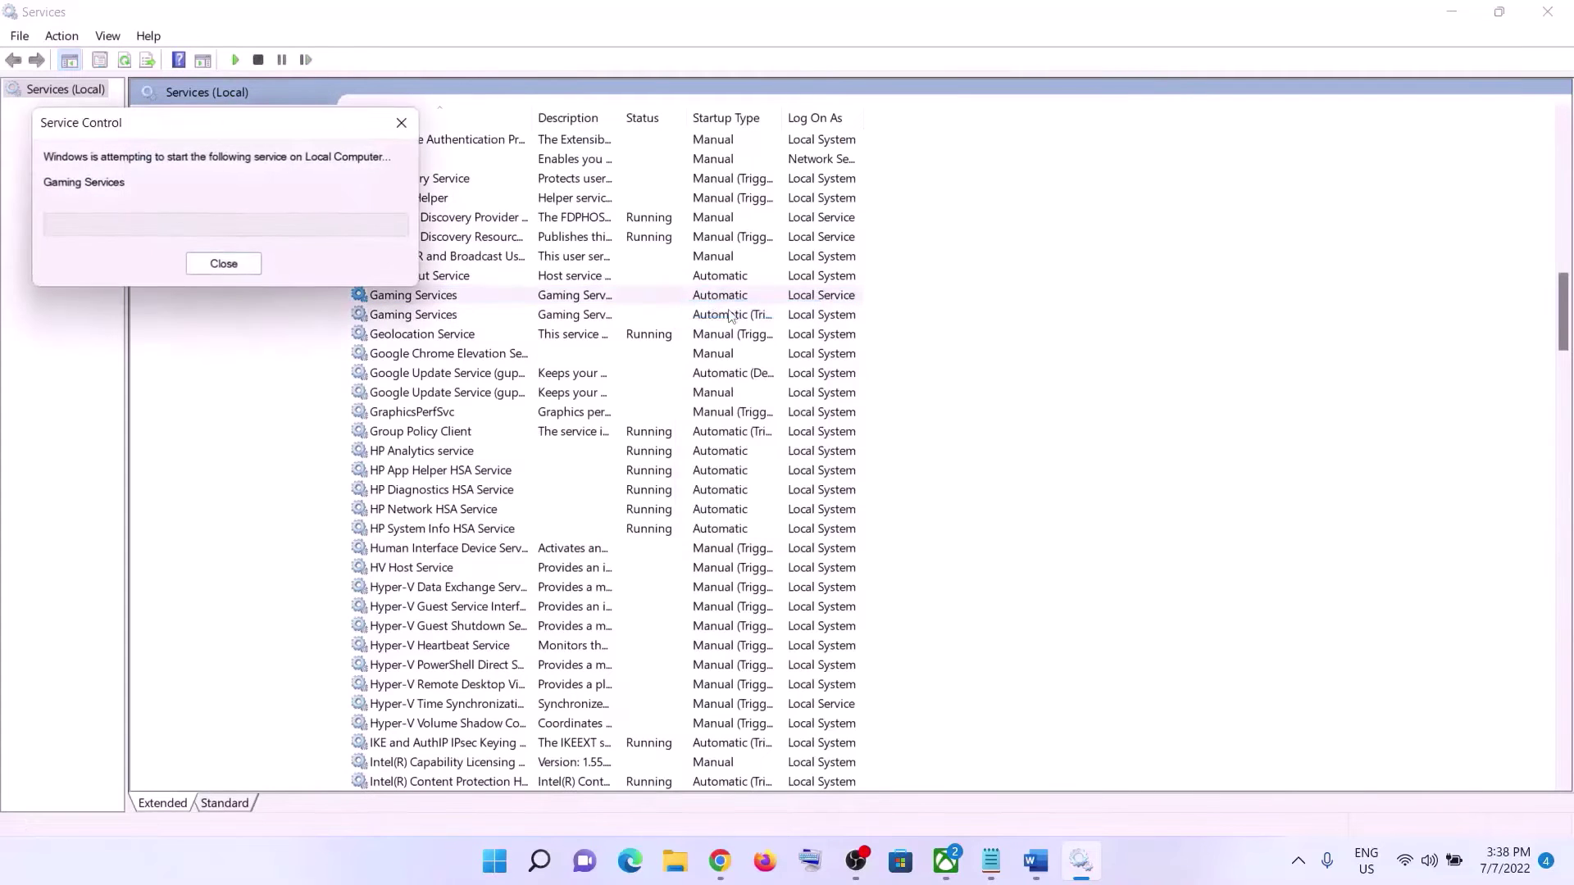
pyautogui.click(596, 322)
pyautogui.rightClick(600, 322)
pyautogui.click(687, 340)
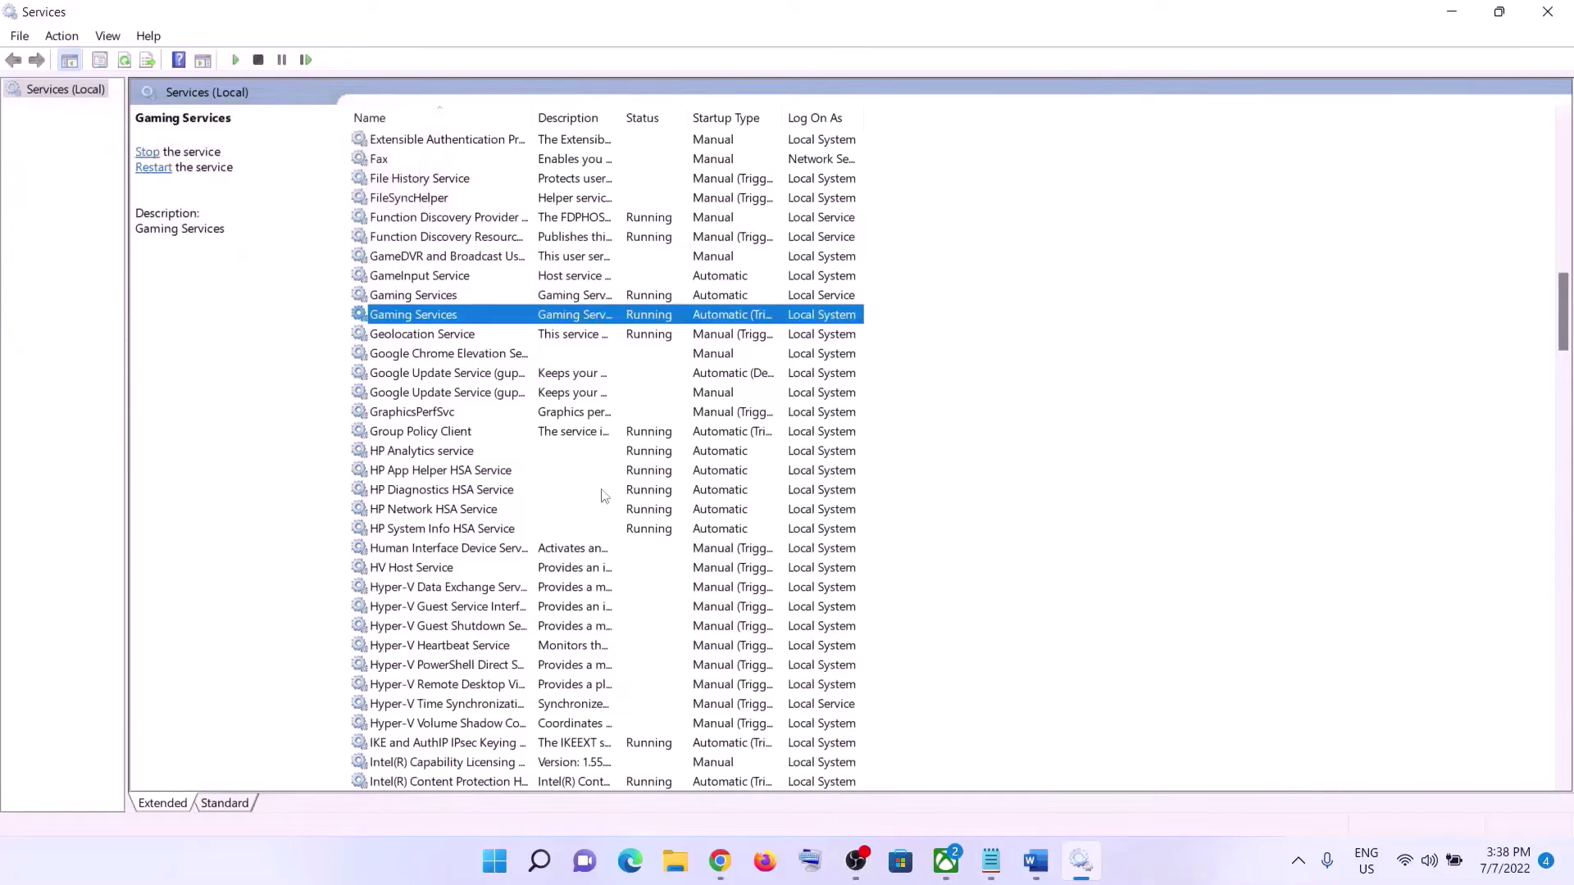
pyautogui.click(536, 485)
# Keep Microsoft Store Install Service at Automatic startup, apply, and close its properties
pyautogui.press('m')
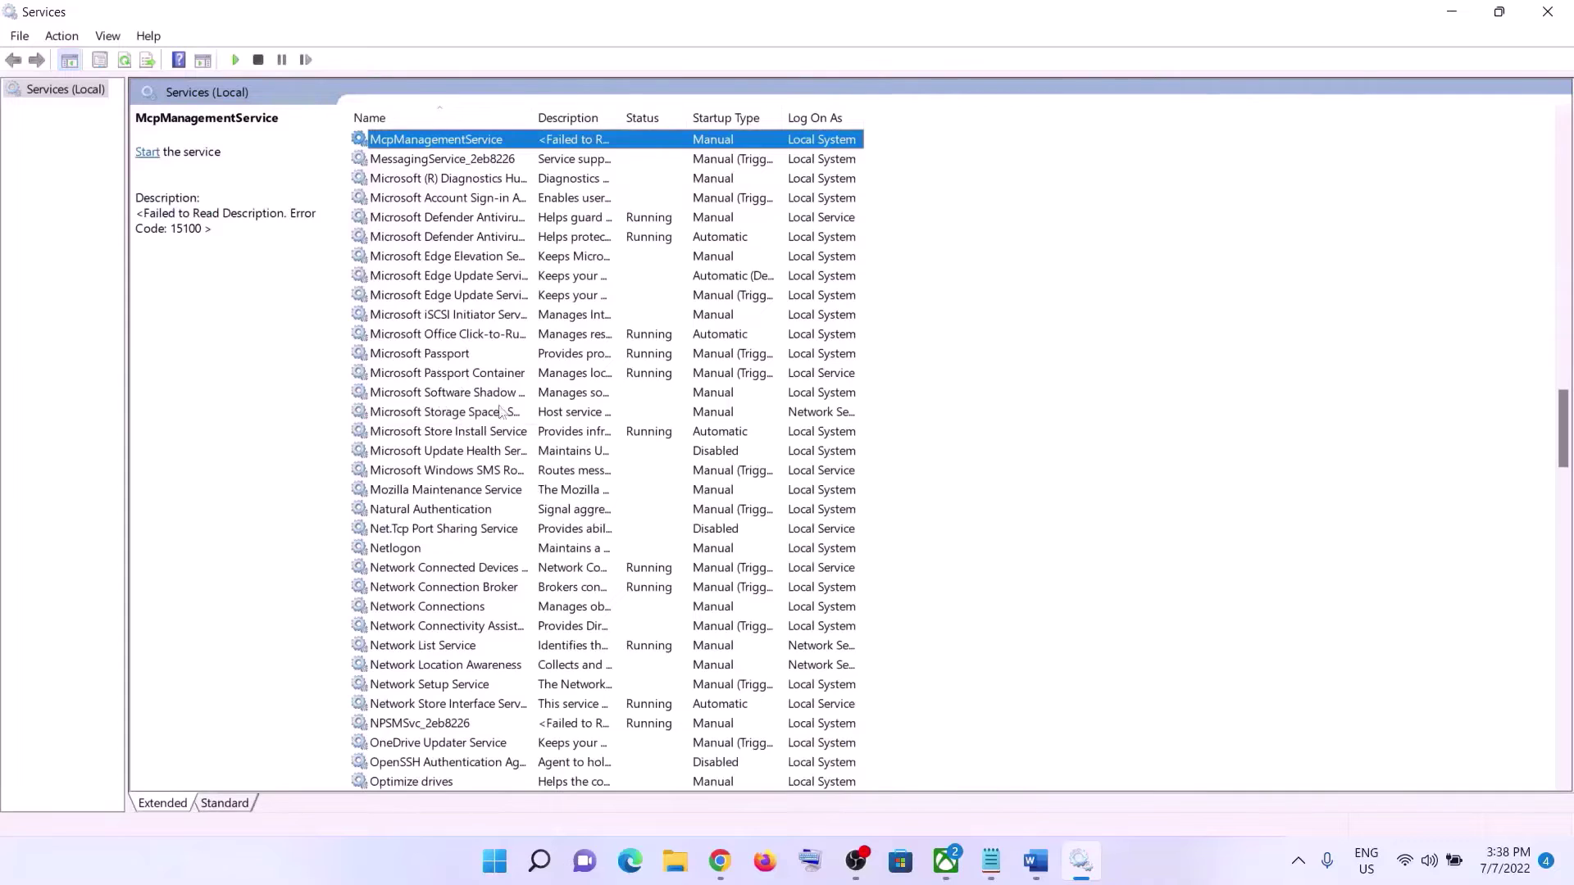
pyautogui.click(472, 433)
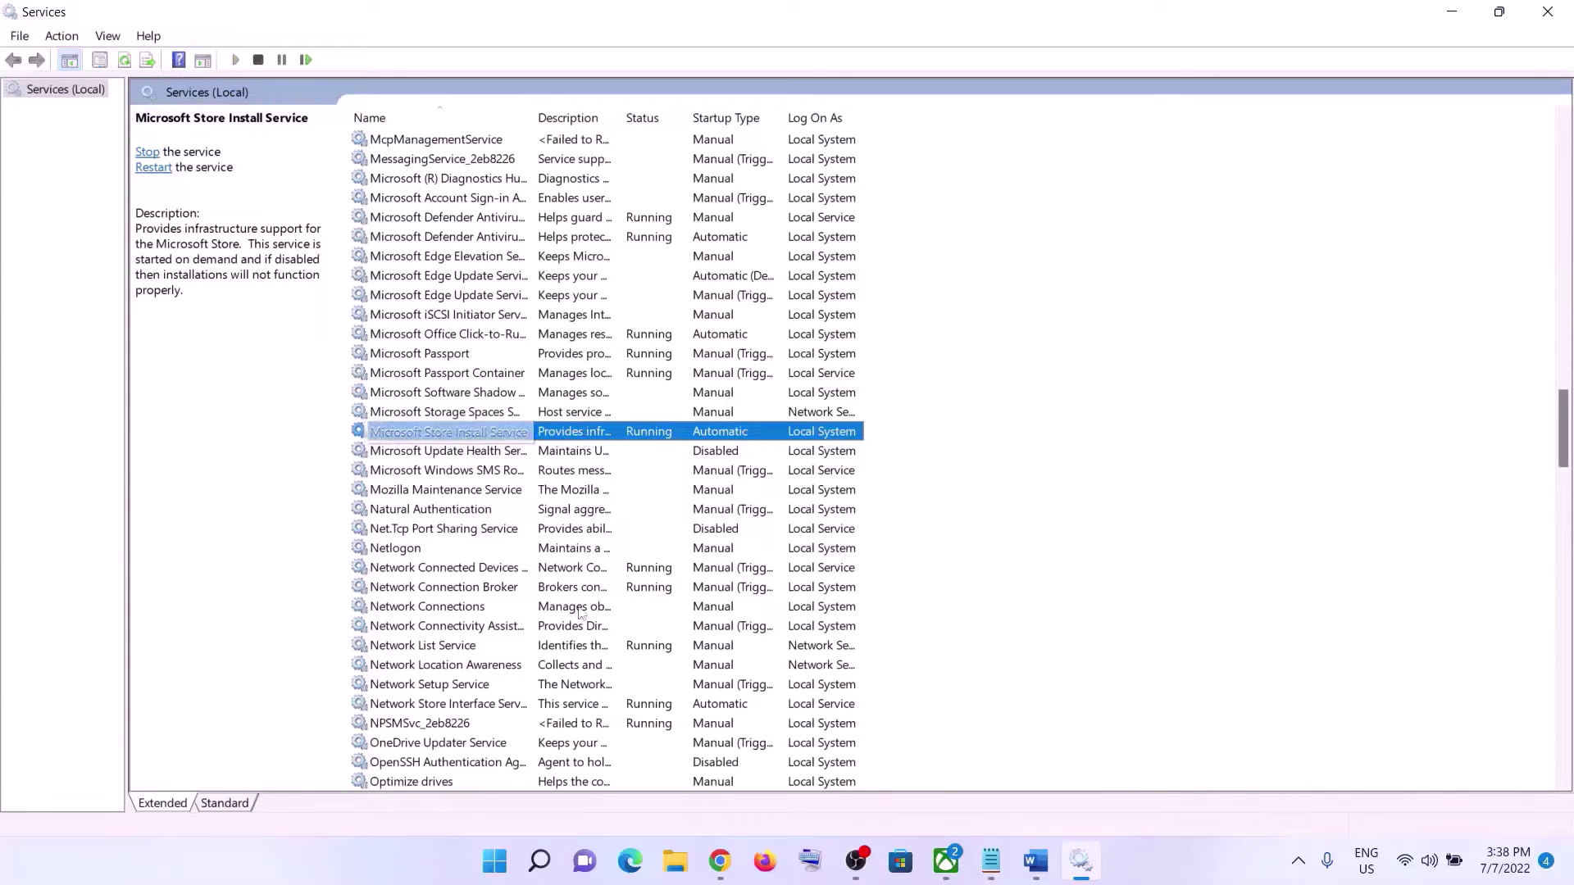
pyautogui.doubleClick(451, 432)
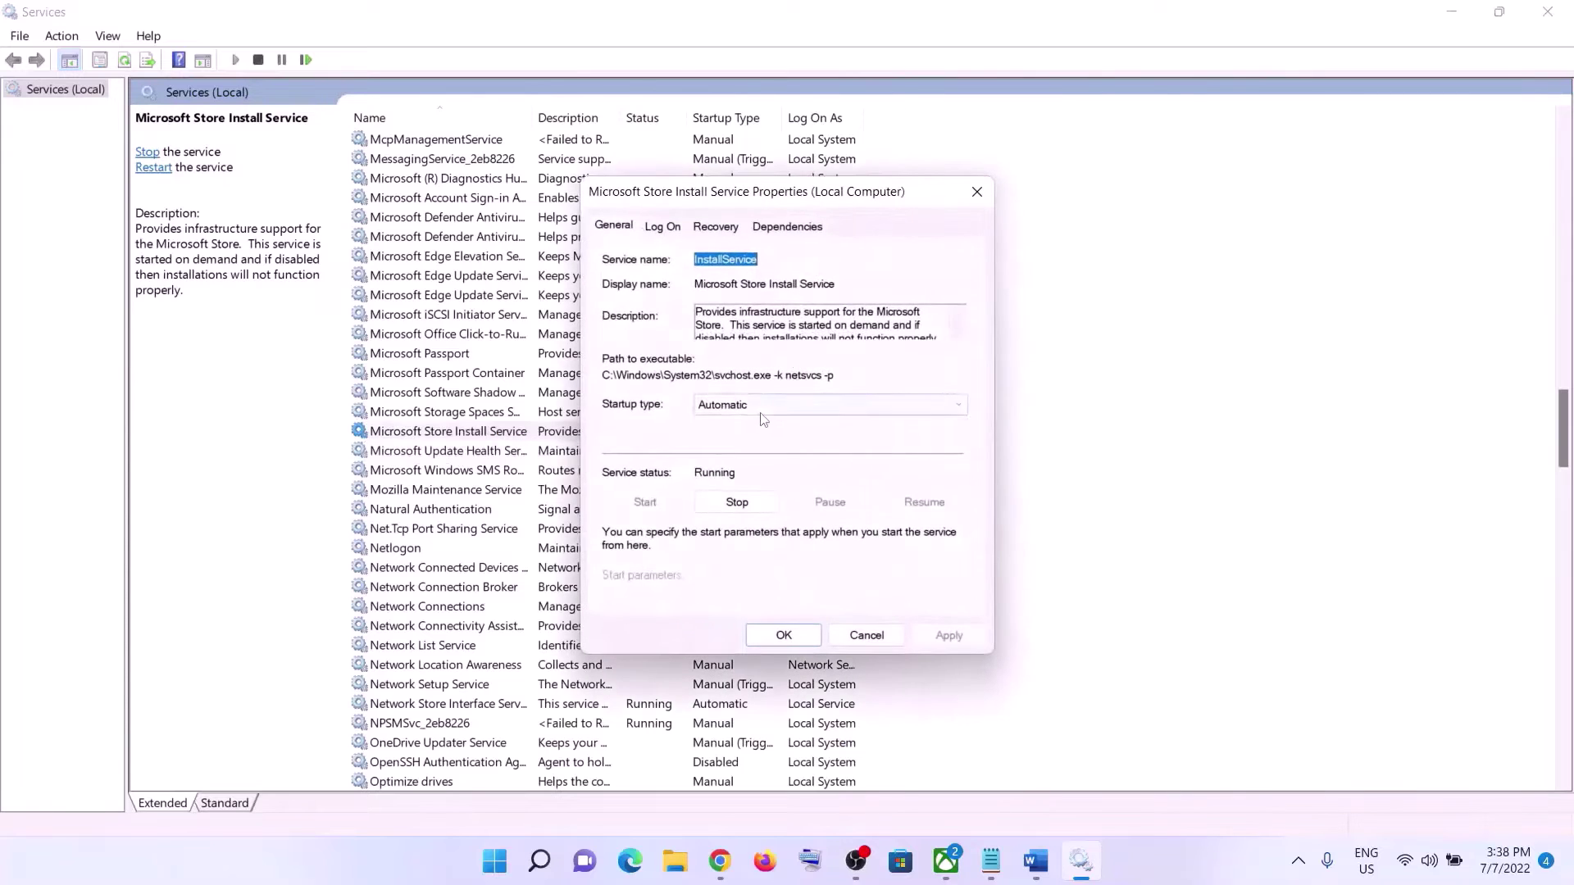
pyautogui.click(824, 404)
pyautogui.click(807, 405)
pyautogui.click(934, 635)
pyautogui.click(782, 636)
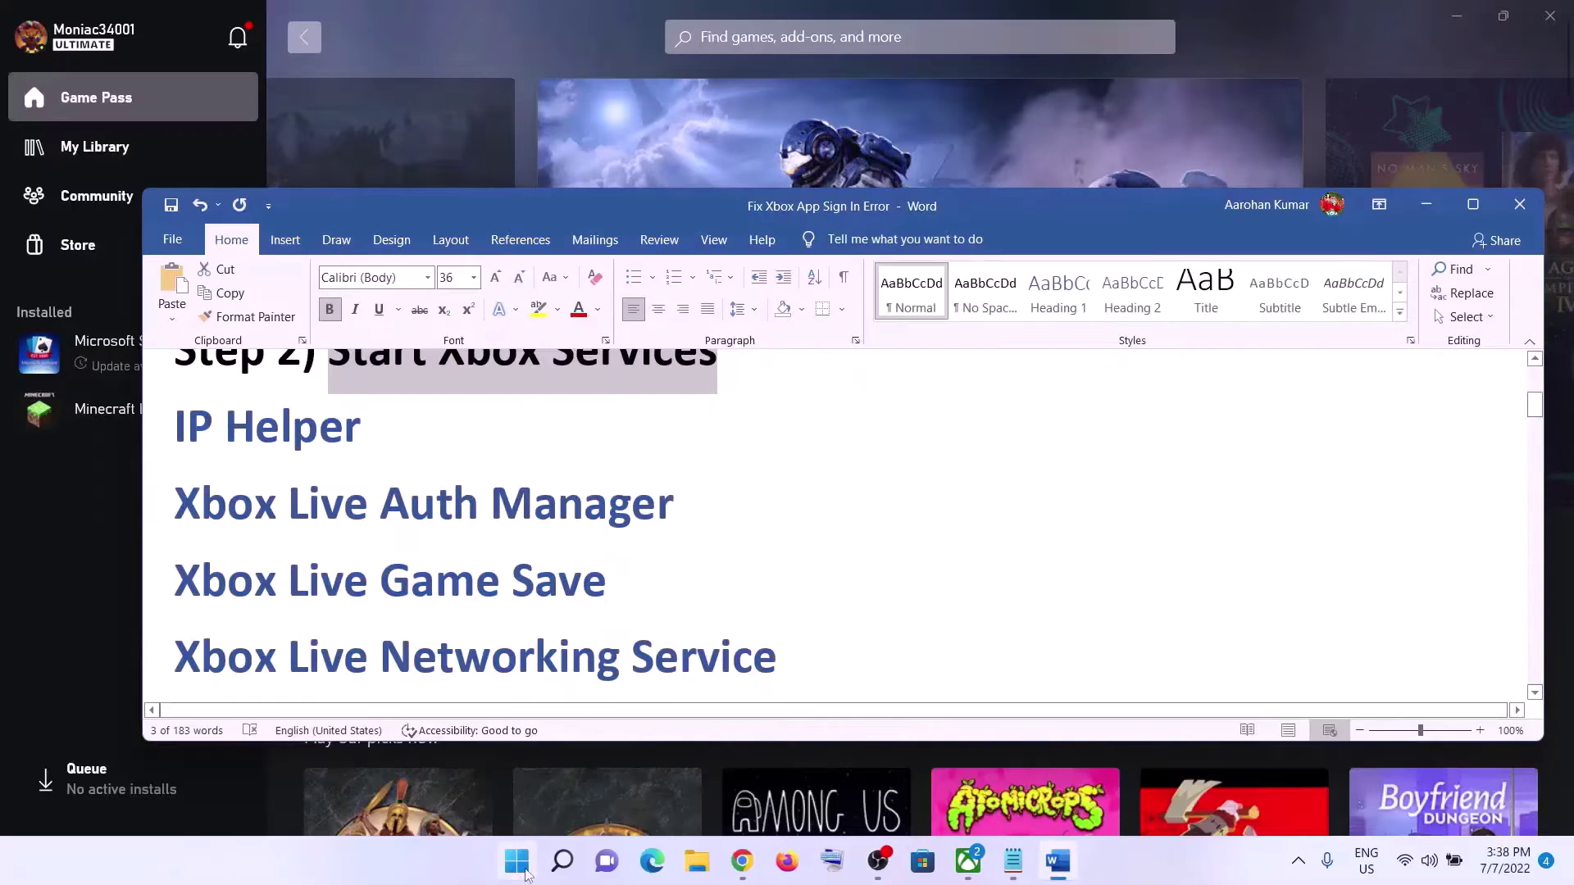
pyautogui.click(516, 861)
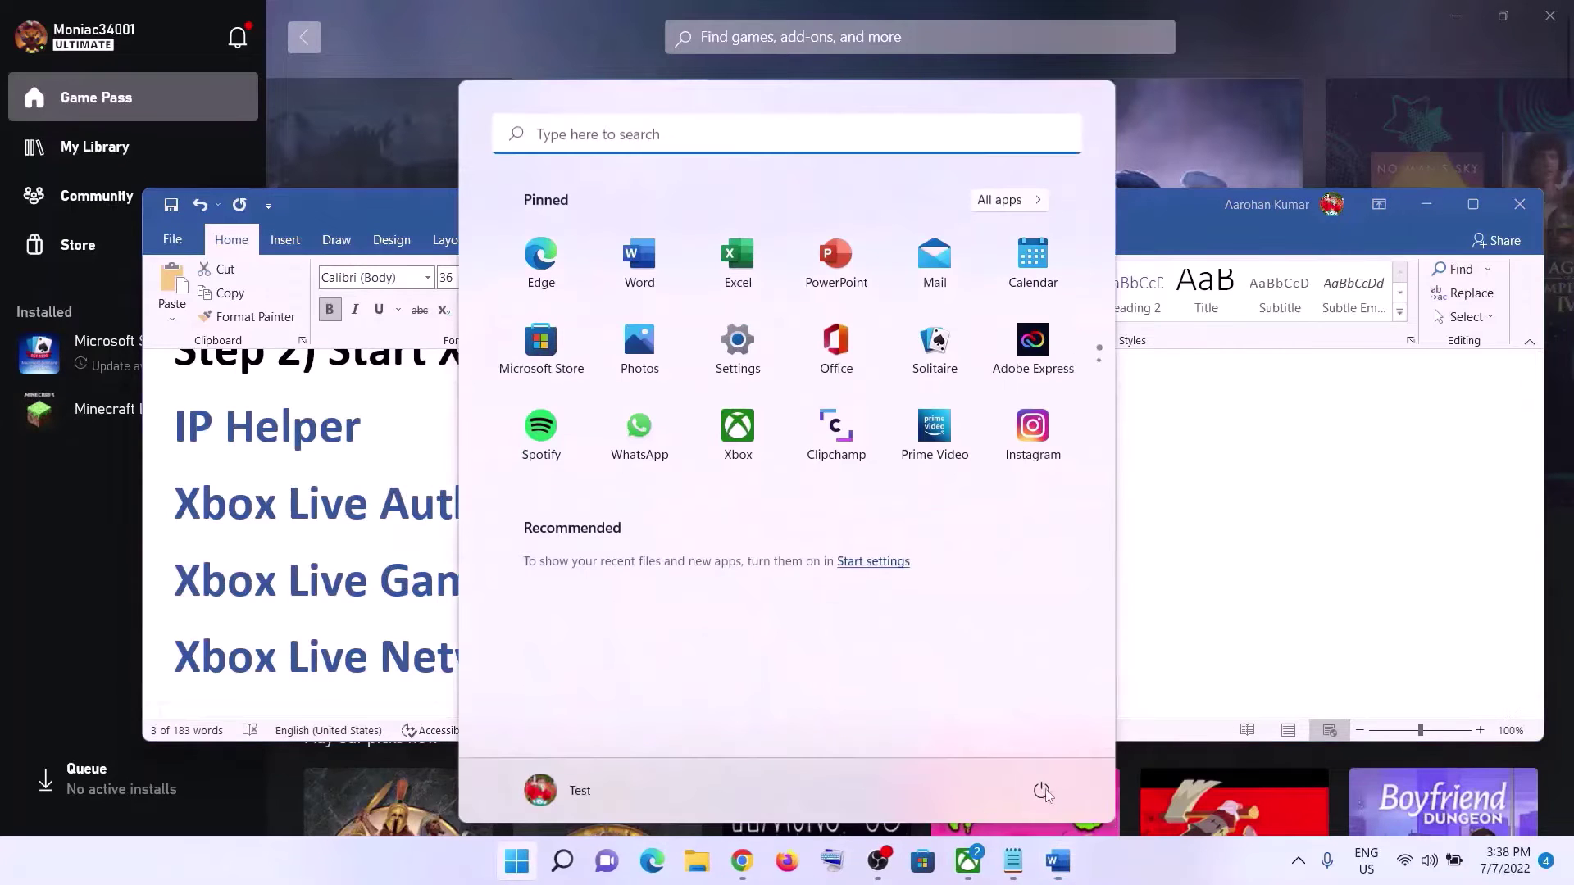
# Dismiss the power options and Start menu and return to the Word guide
pyautogui.click(1042, 790)
pyautogui.press('Escape')
pyautogui.click(460, 435)
# Highlight the Step 3 'Repair/Reset Xbox App and Store' heading and search Start for 'xbox'
pyautogui.click(428, 441)
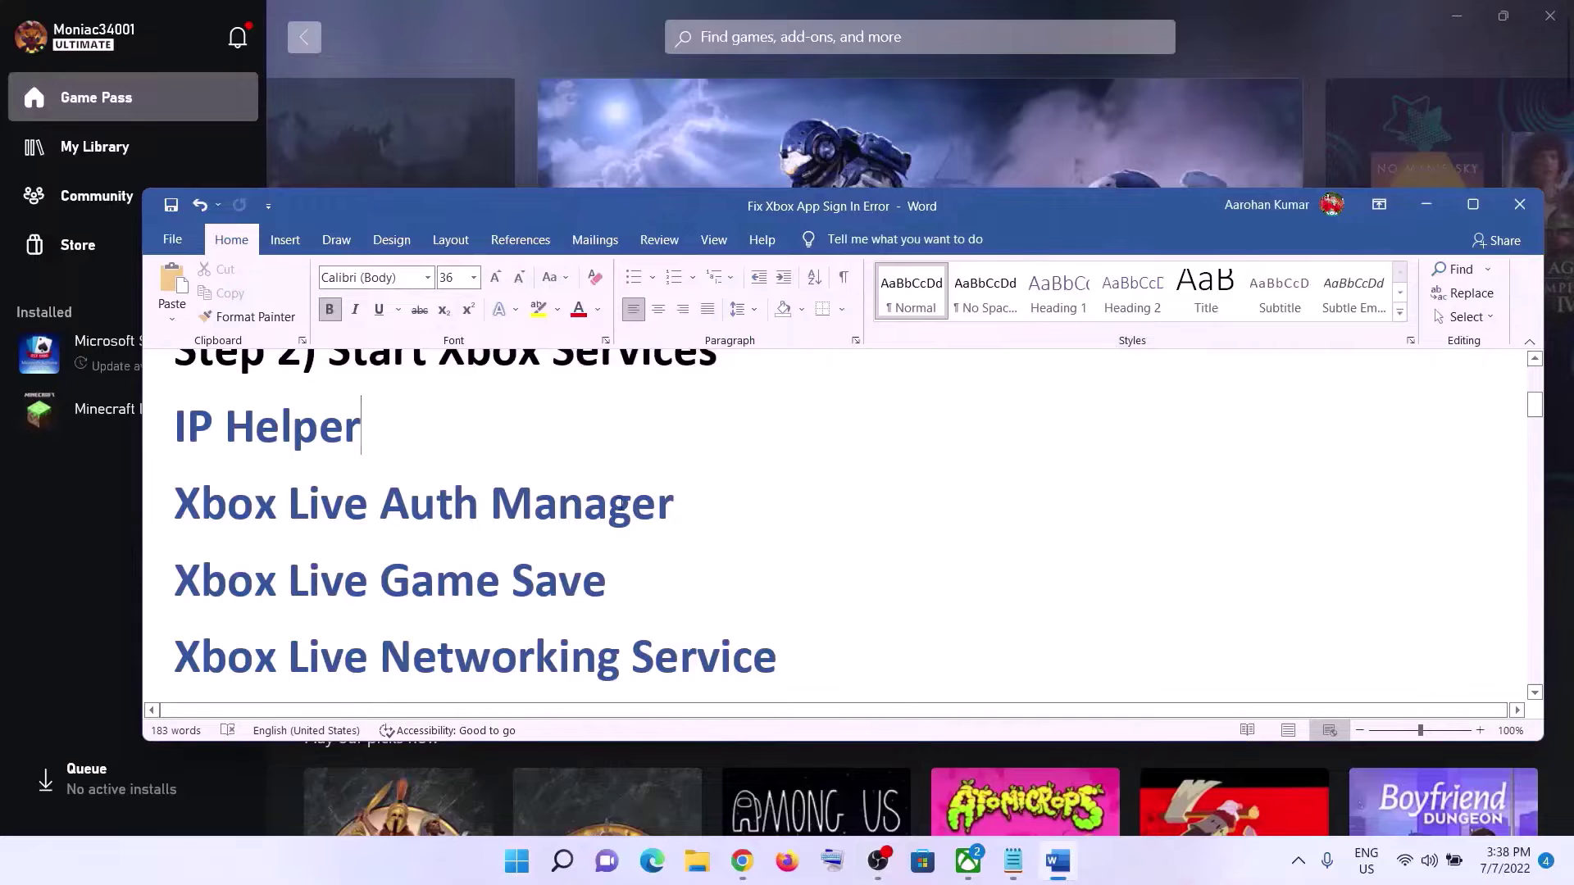
pyautogui.scroll(-6, 621, 504)
pyautogui.moveTo(392, 549); pyautogui.dragTo(973, 533)
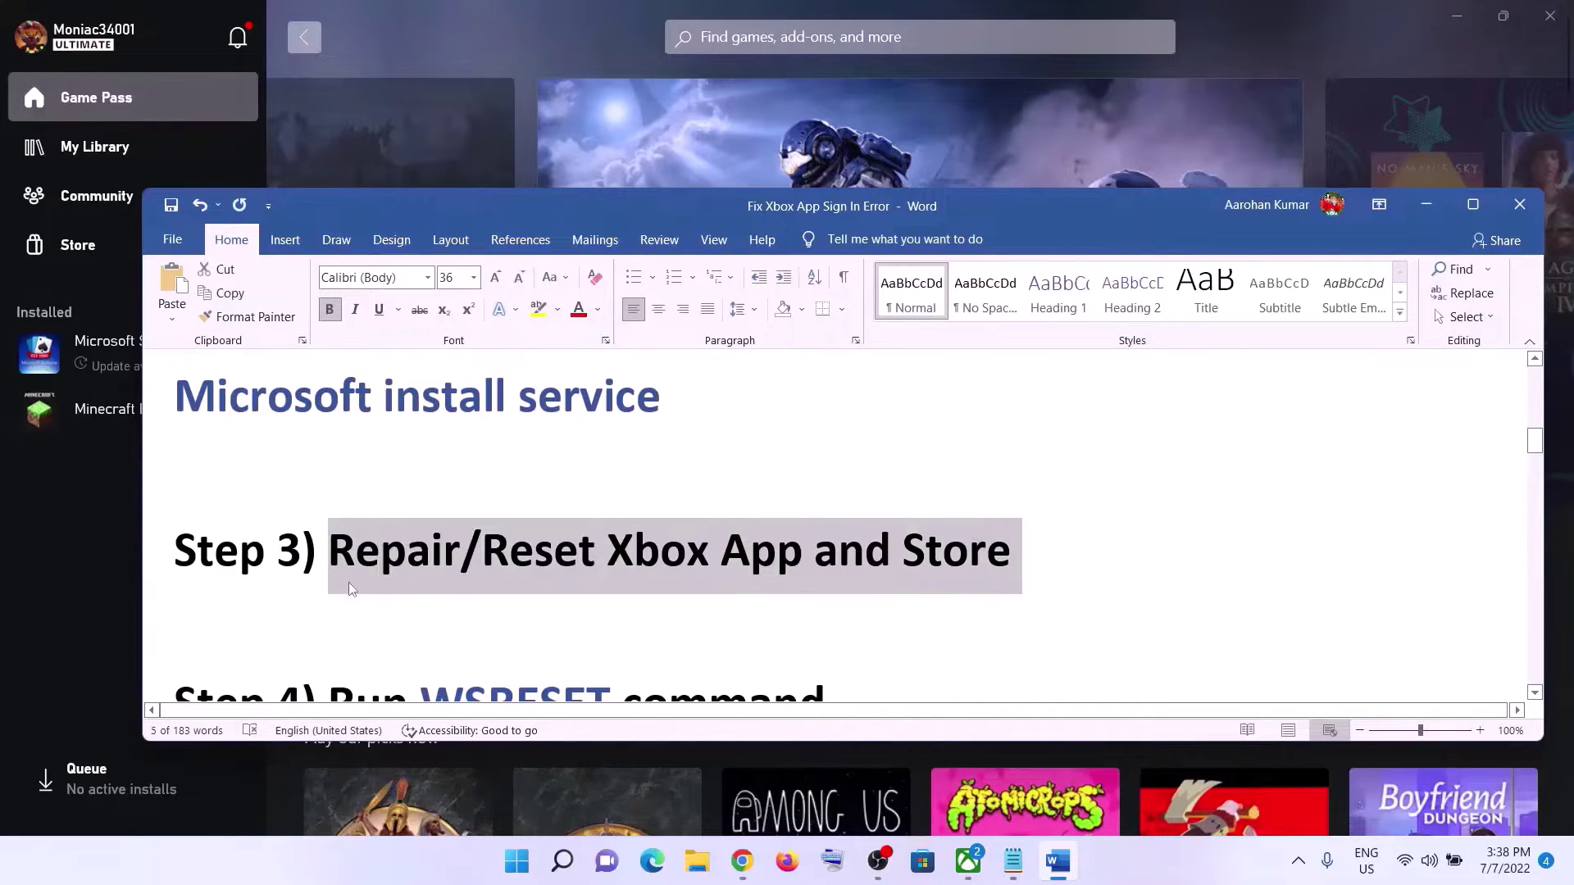
pyautogui.click(503, 874)
pyautogui.write('xbox')
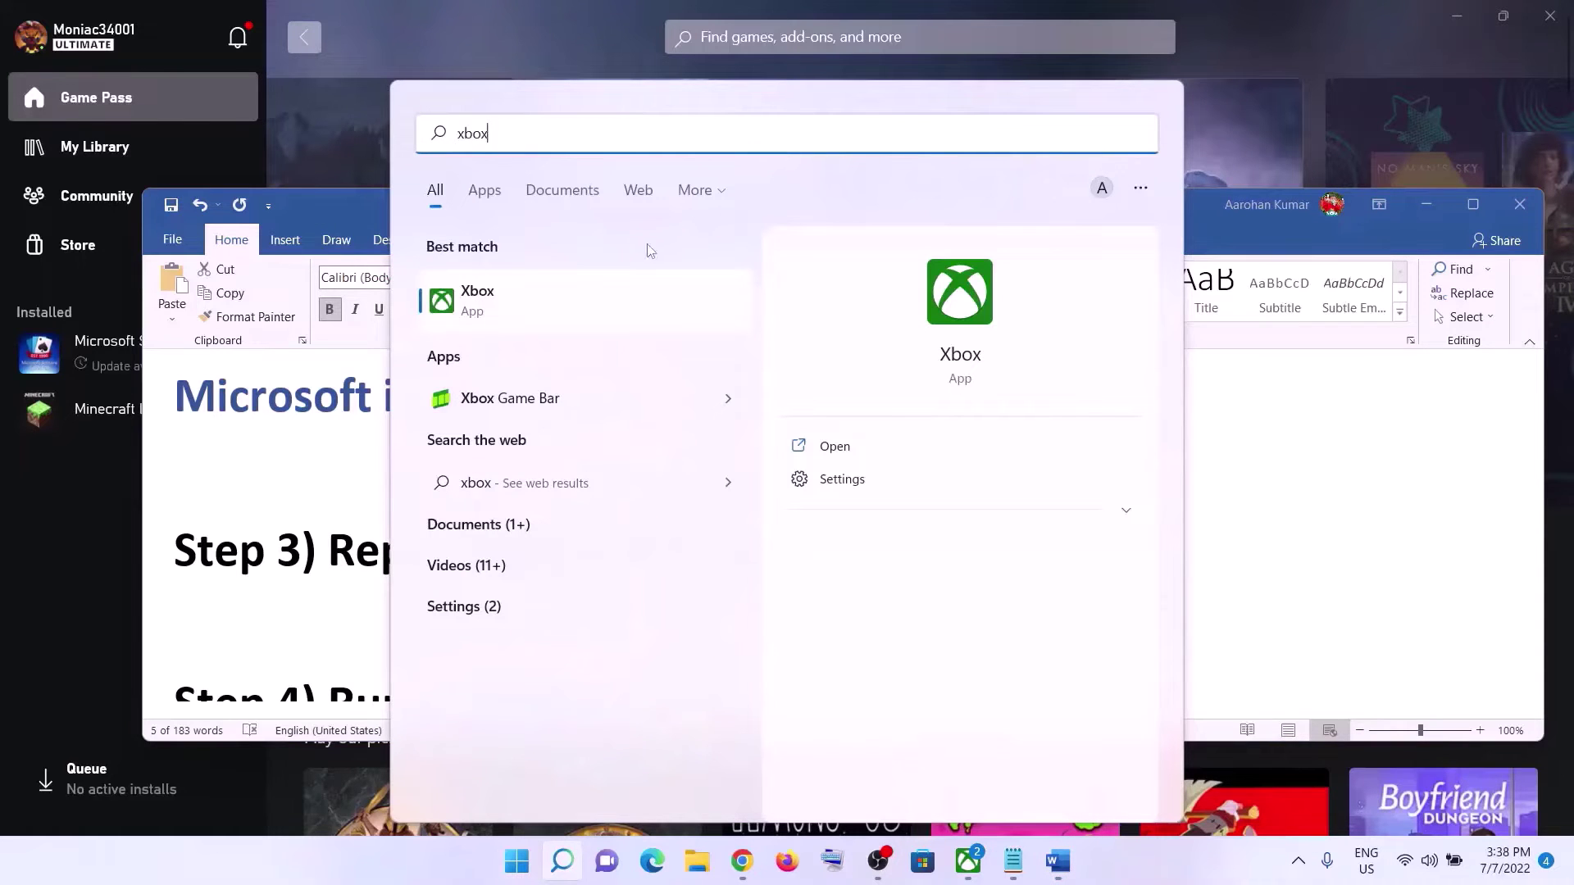
# From the Xbox search result's app settings, run Repair, then confirm Reset to delete its data
pyautogui.rightClick(510, 310)
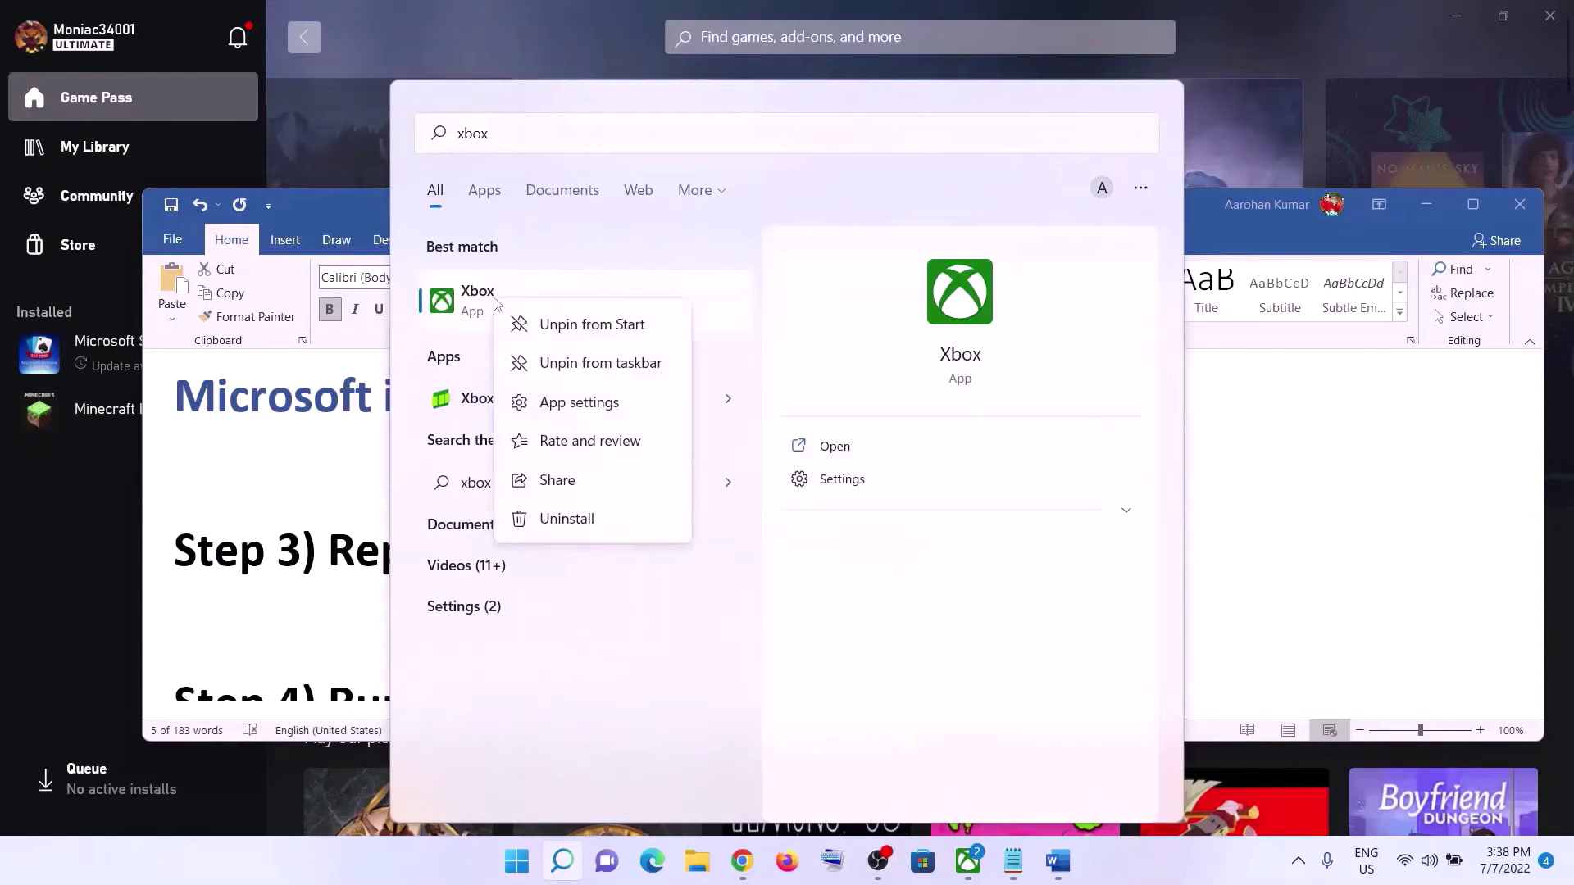
pyautogui.click(574, 403)
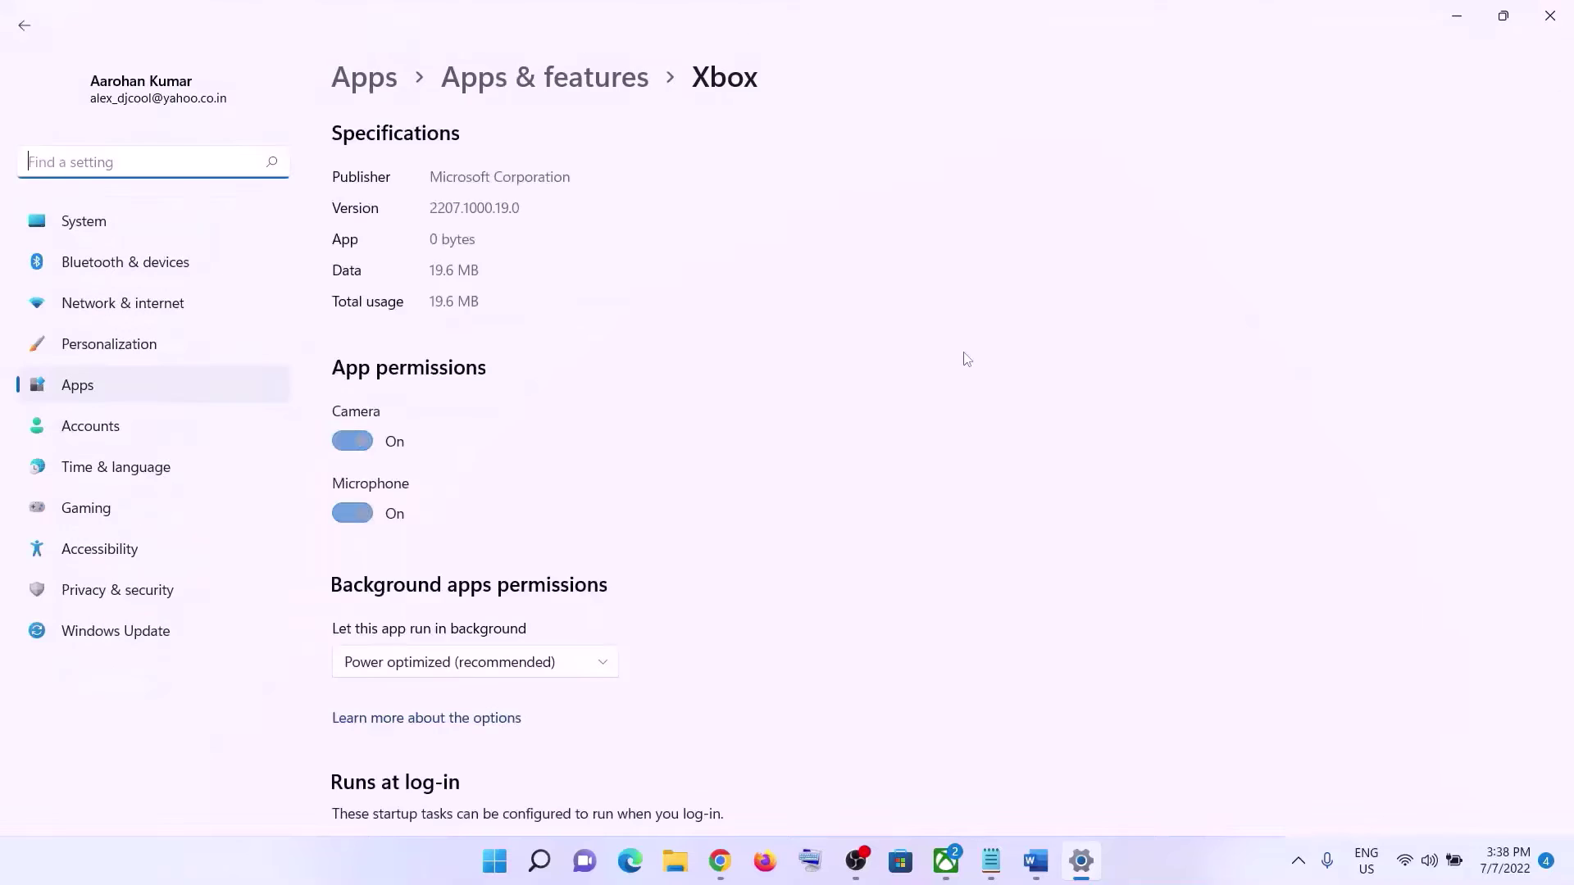
pyautogui.scroll(-7, 615, 496)
pyautogui.scroll(-5, 611, 494)
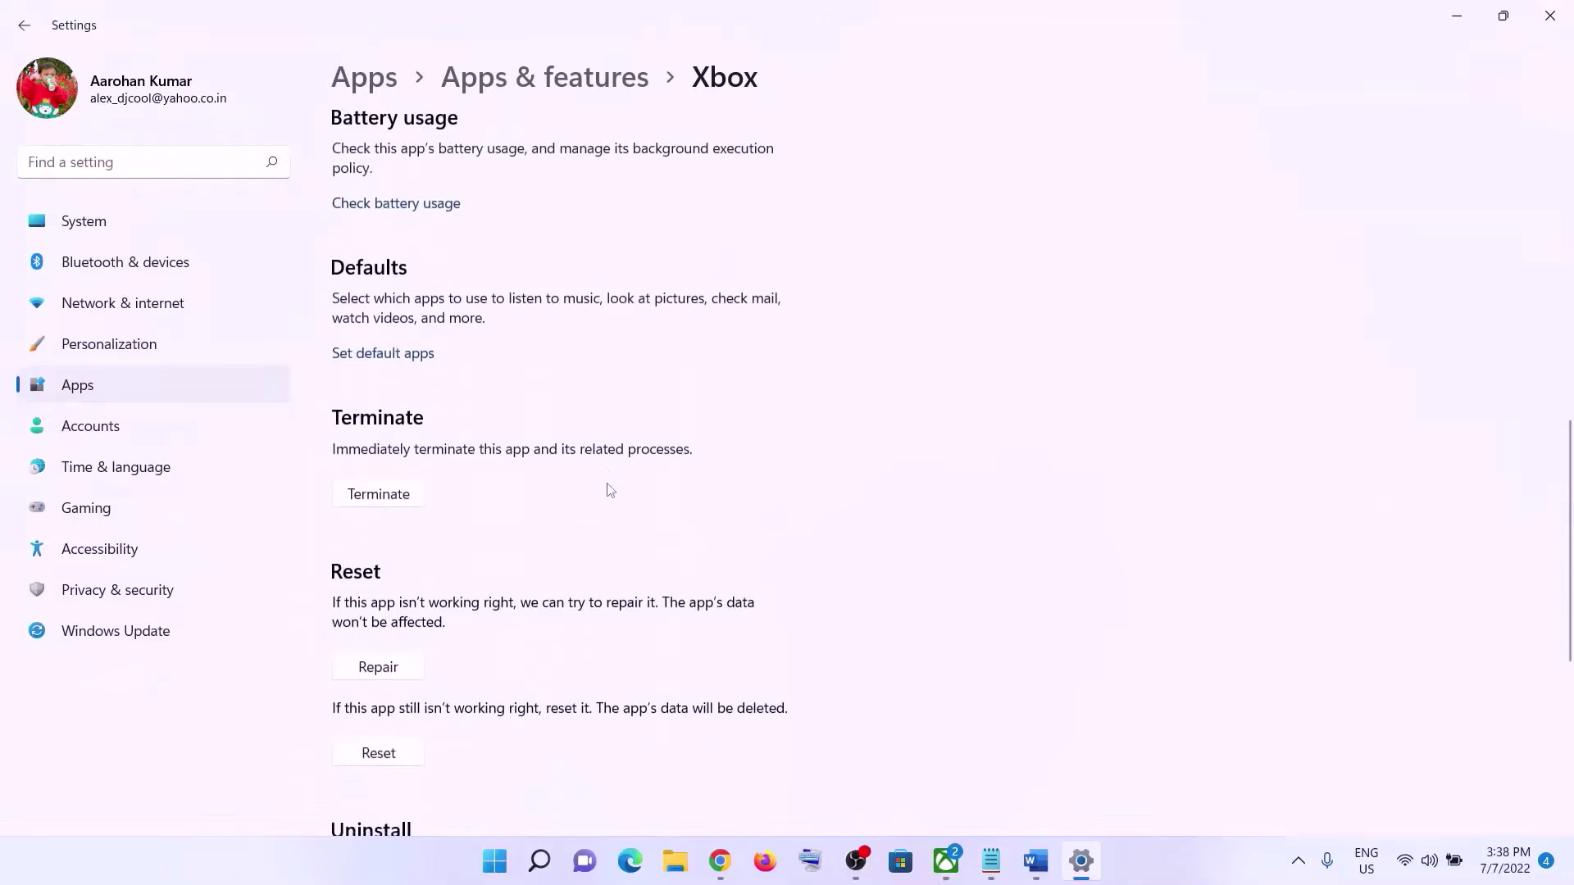
pyautogui.click(382, 452)
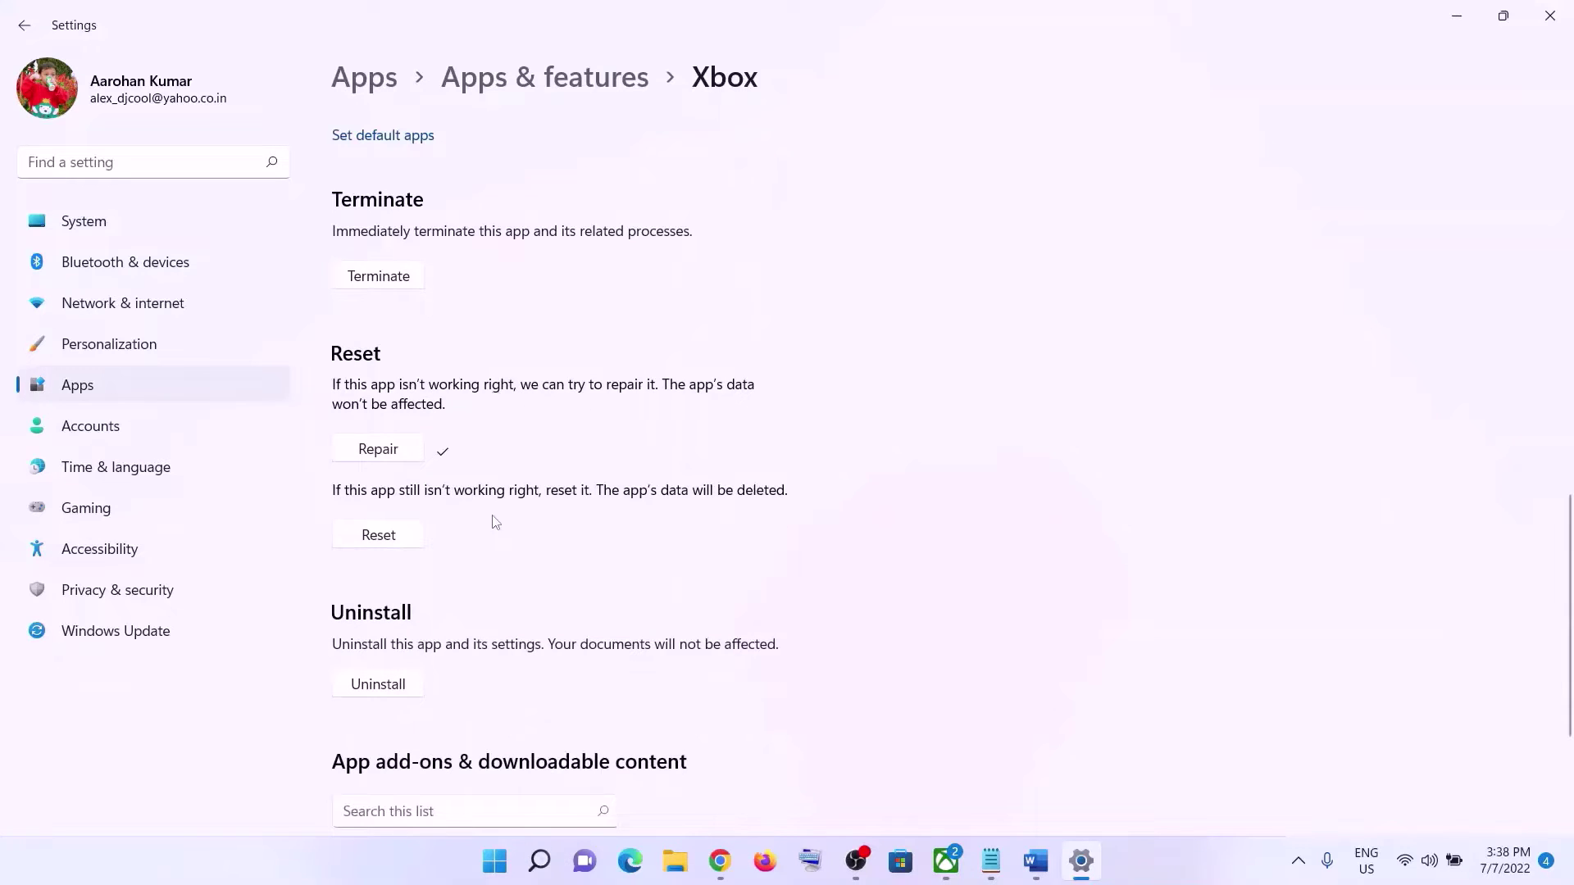
pyautogui.click(414, 531)
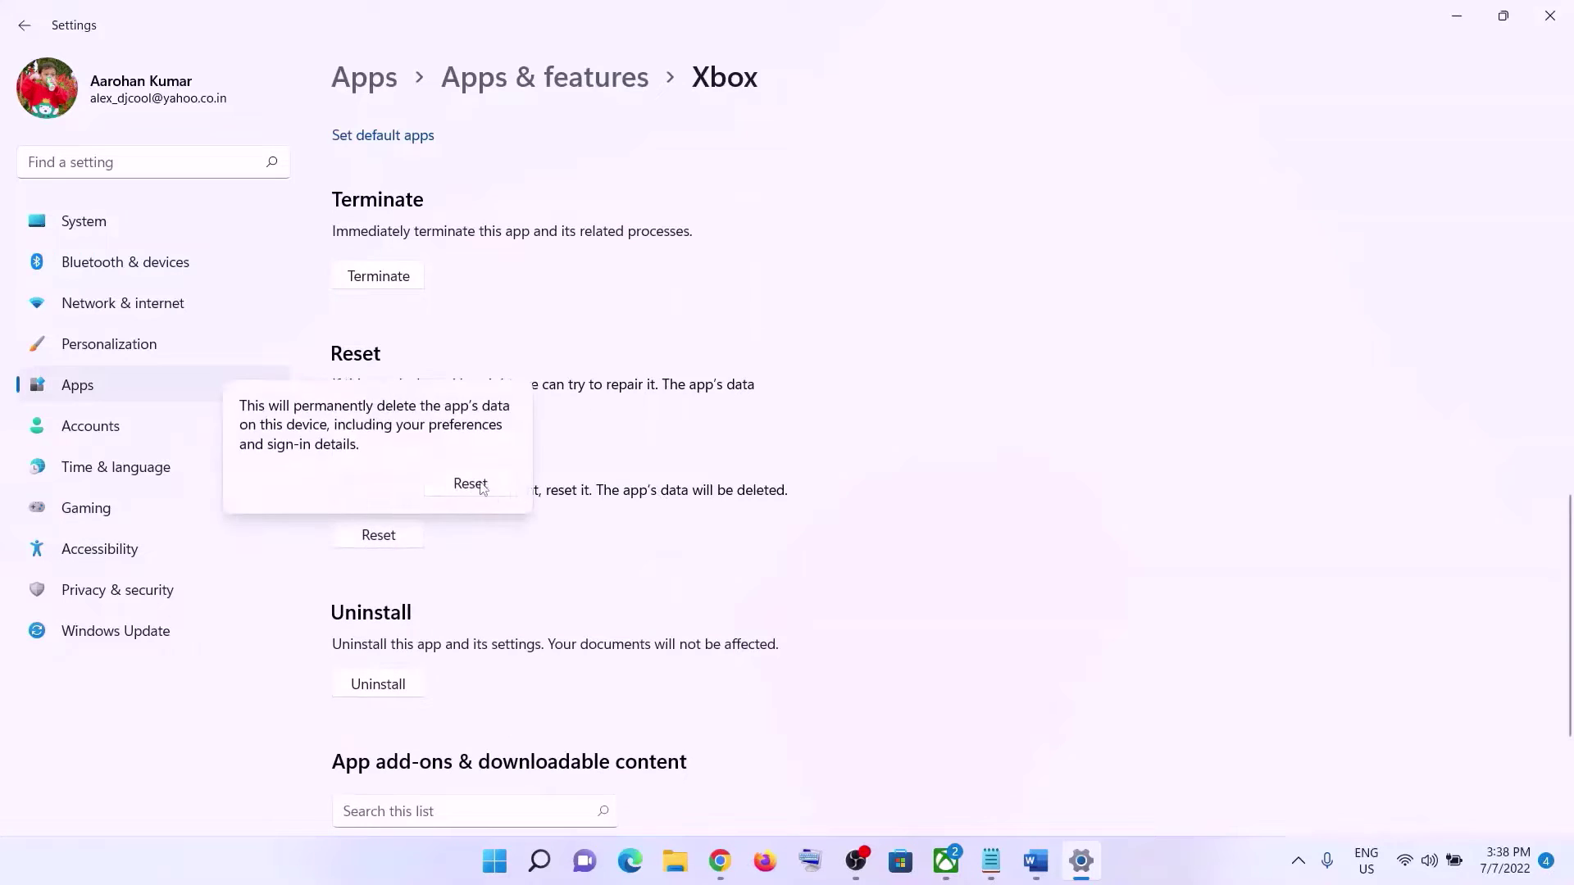
pyautogui.click(480, 486)
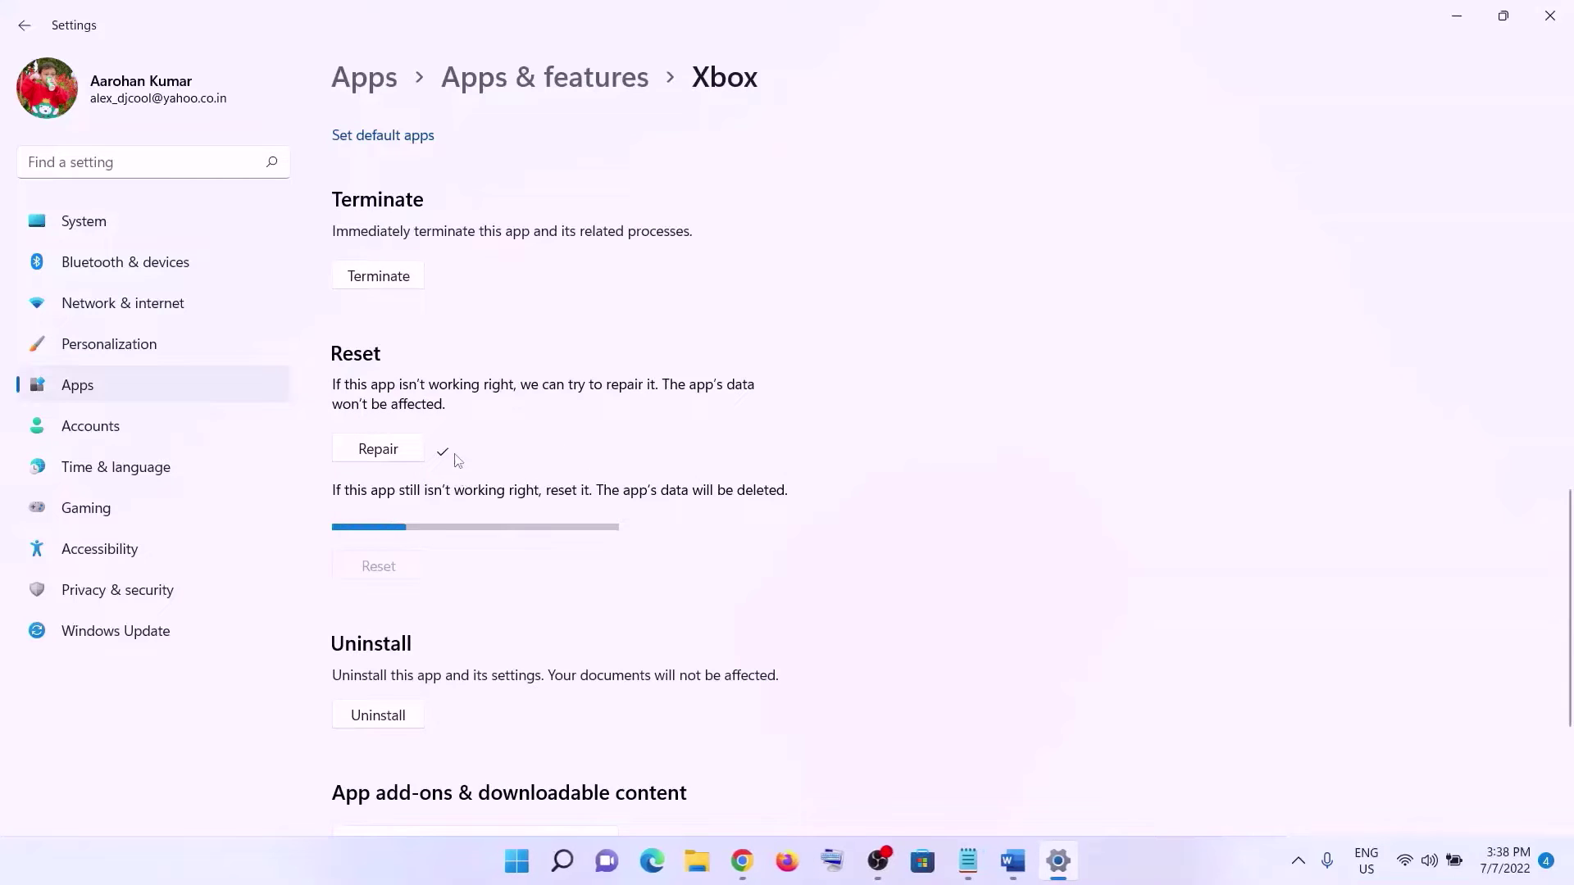
# Search 'store', open Microsoft Store's app settings, run Repair, then confirm Reset
pyautogui.click(525, 865)
pyautogui.write('store')
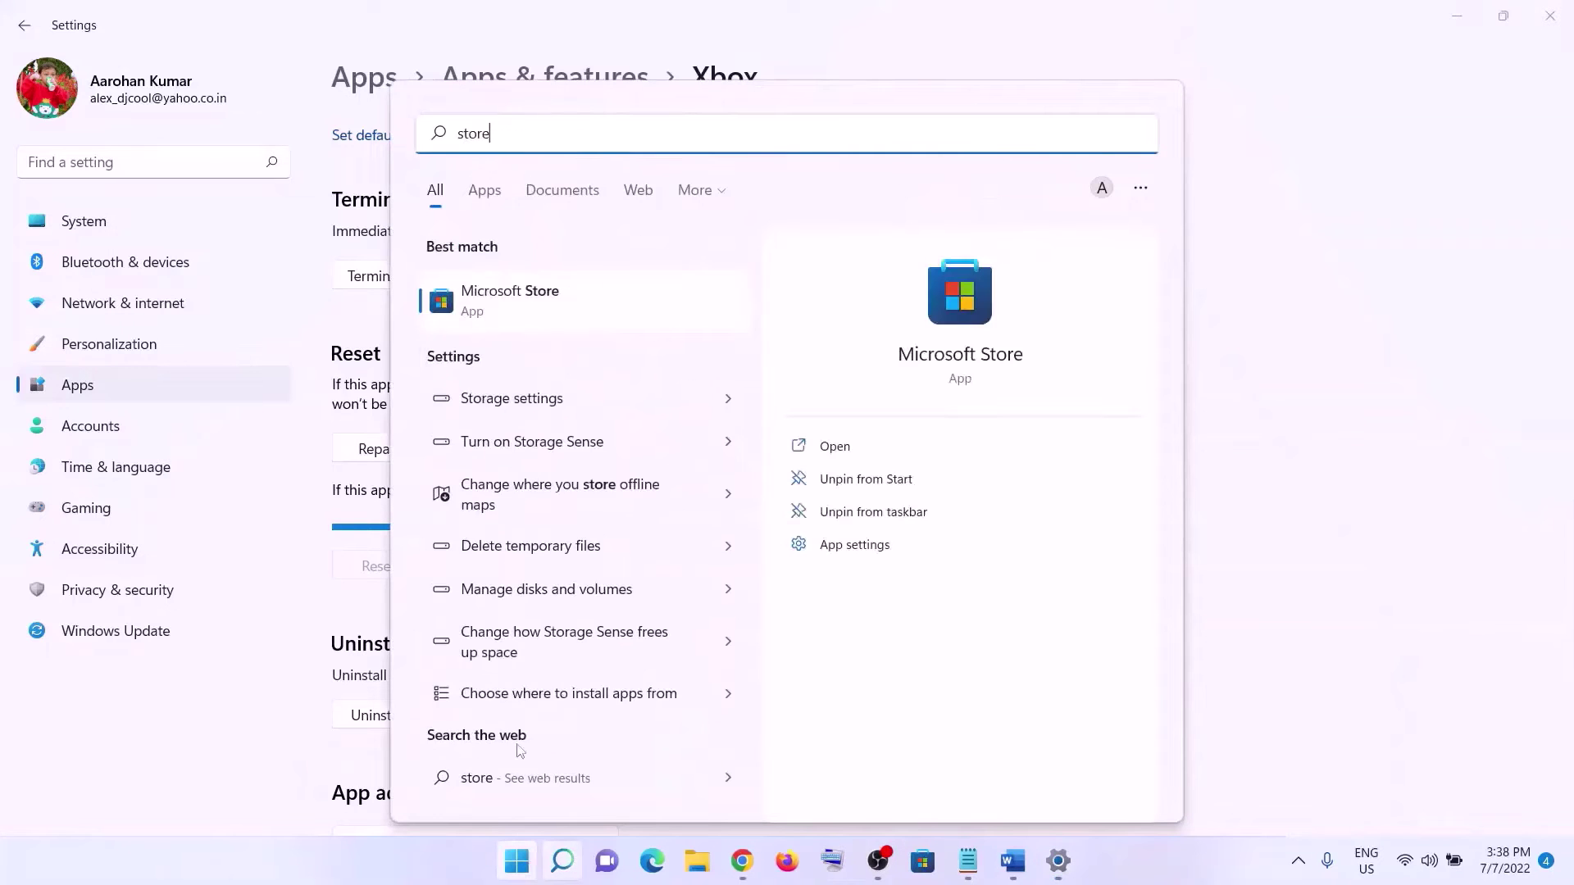
pyautogui.rightClick(524, 327)
pyautogui.click(603, 378)
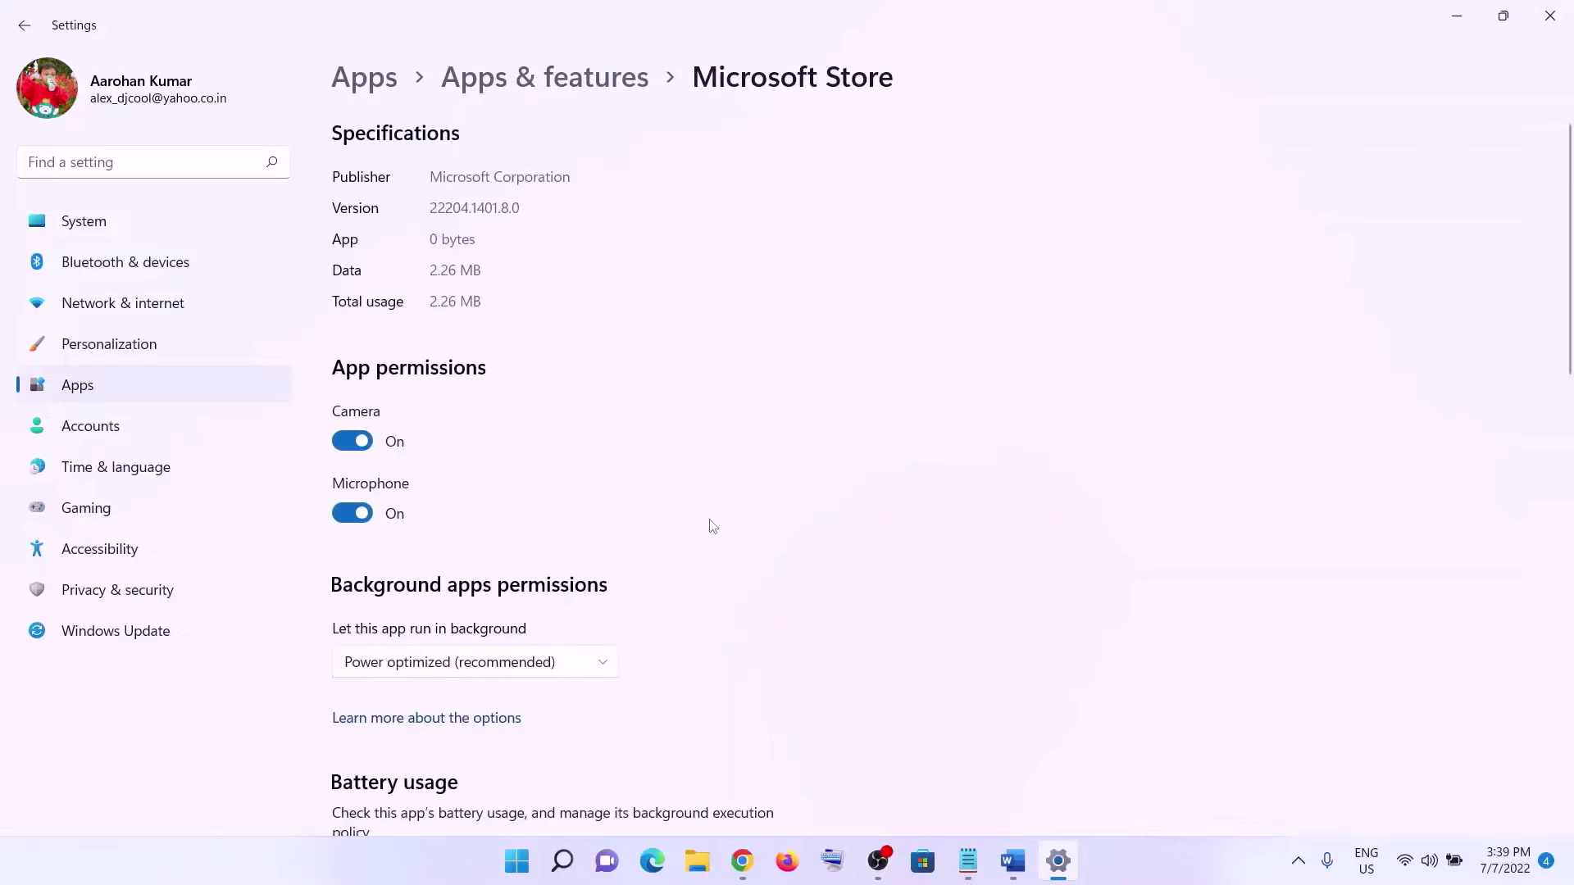
pyautogui.scroll(-10, 738, 514)
pyautogui.click(399, 382)
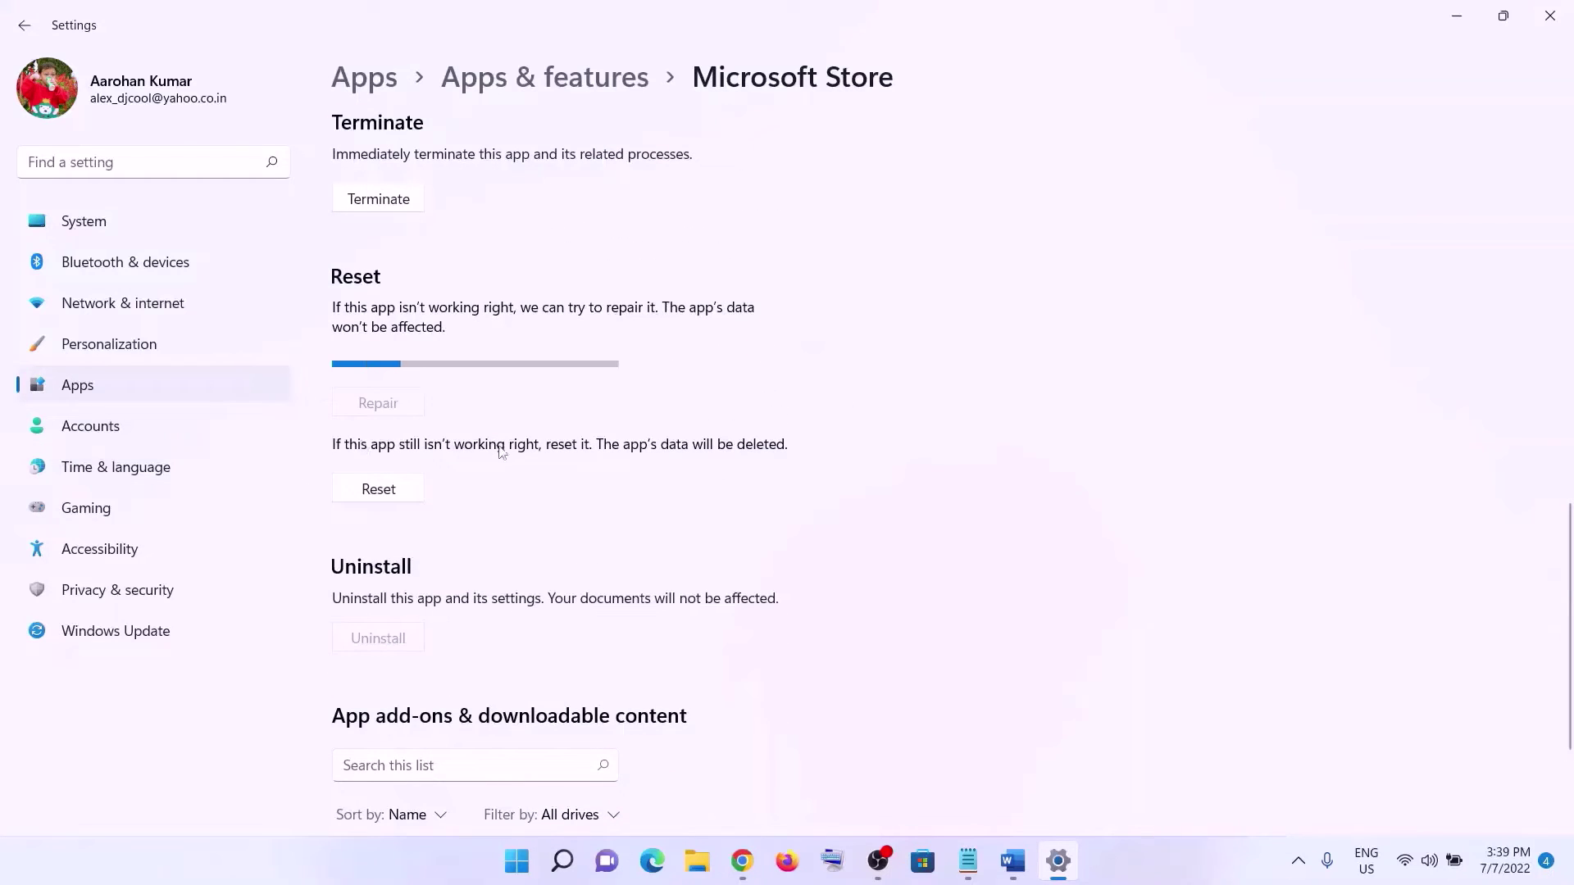
pyautogui.click(399, 474)
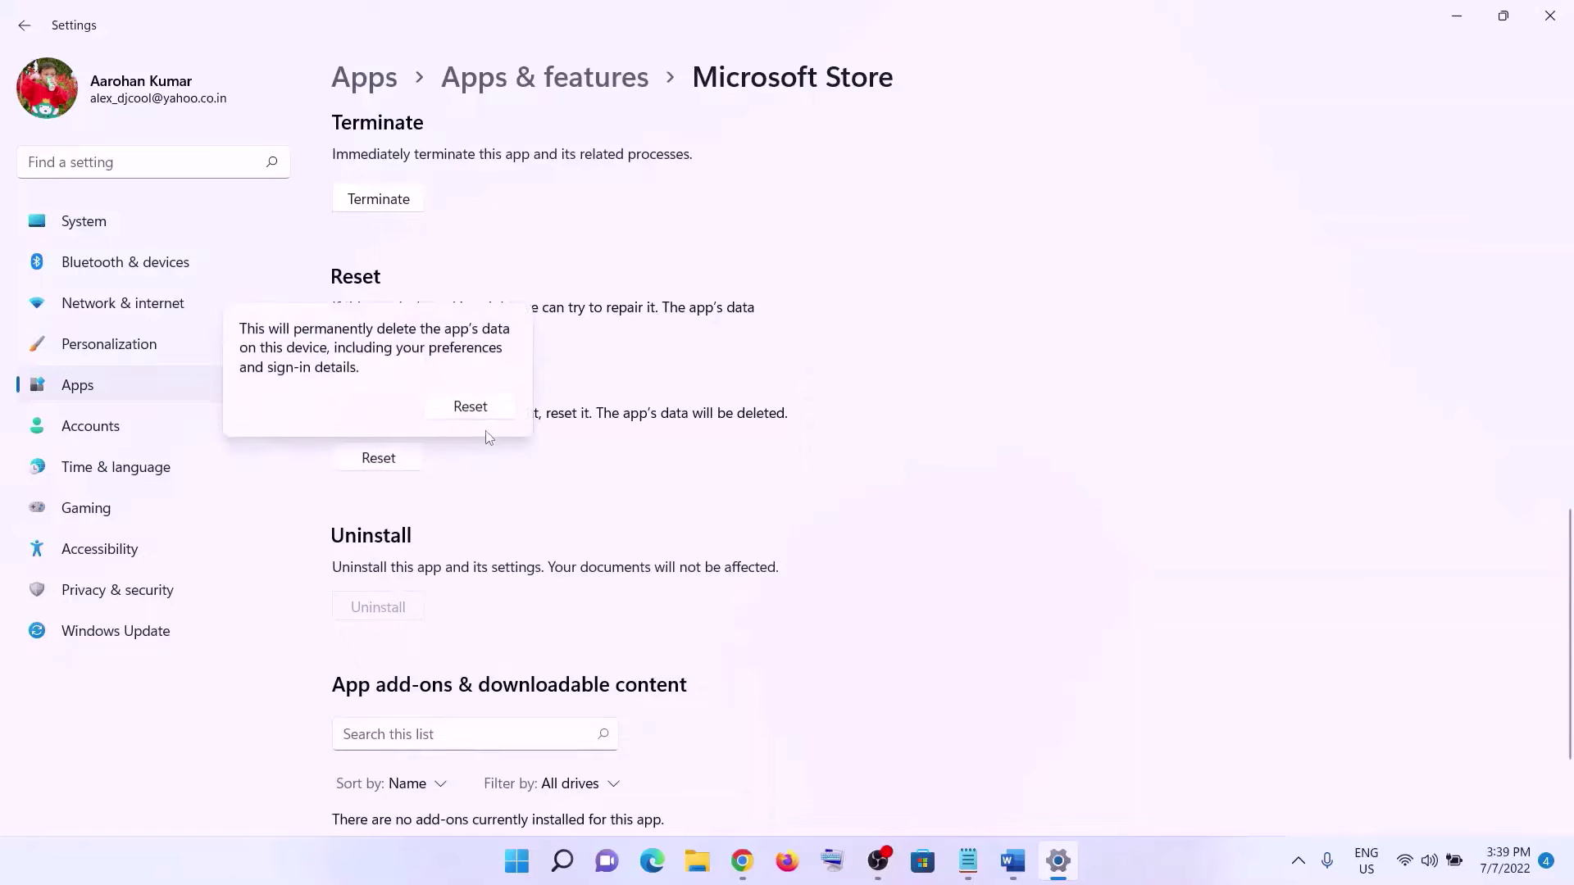
pyautogui.click(469, 405)
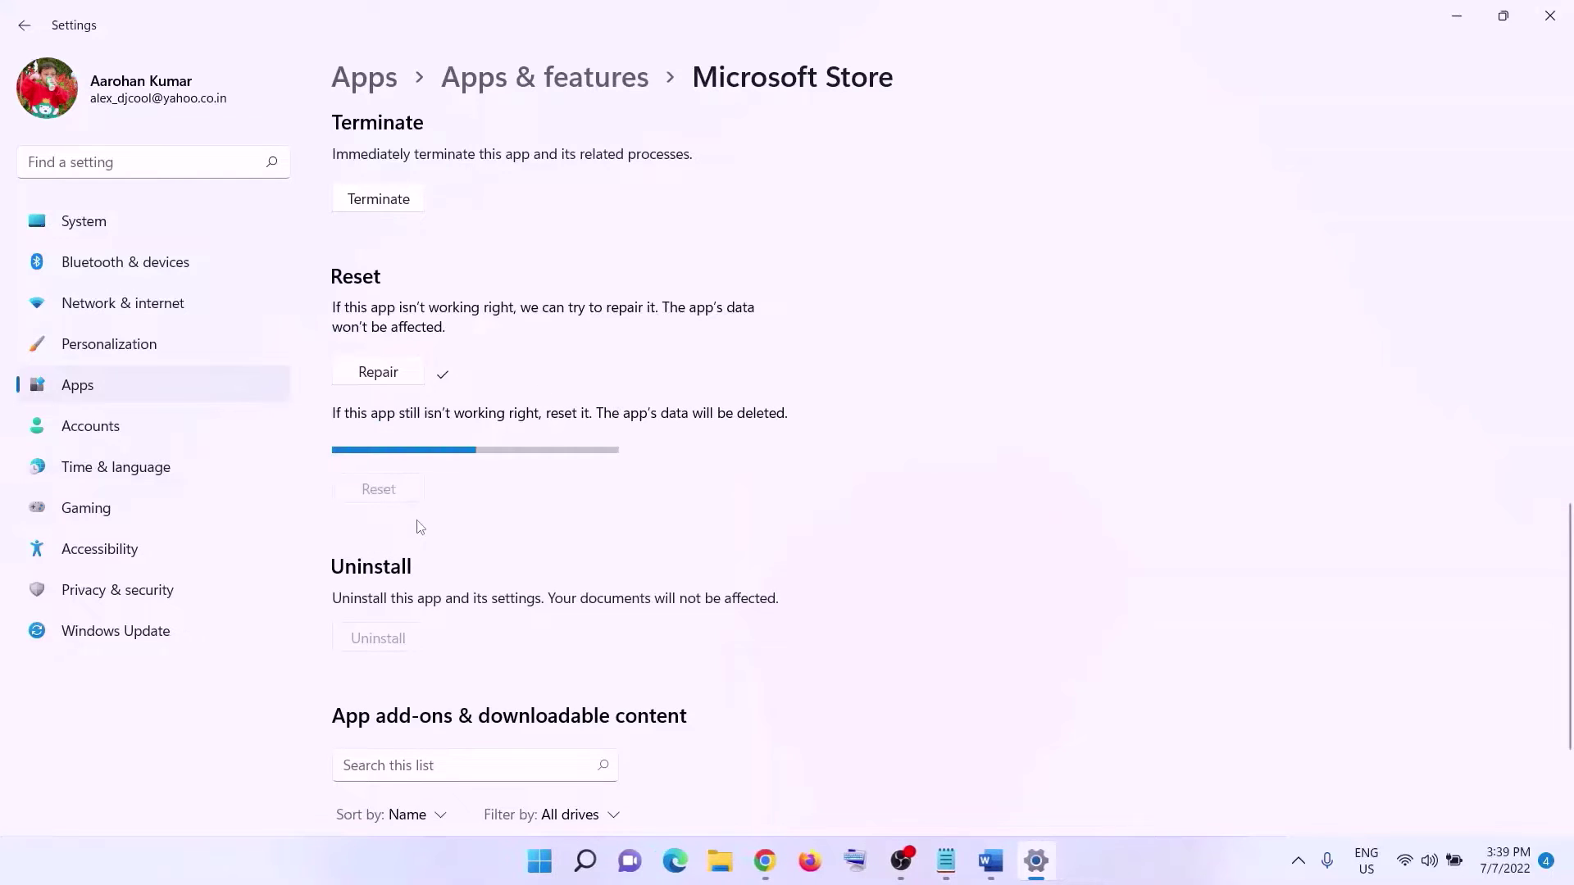
# Copy WSRESET from Step 4 in Word, run it from Start search, and move its console aside
pyautogui.click(990, 861)
pyautogui.scroll(-3, 512, 550)
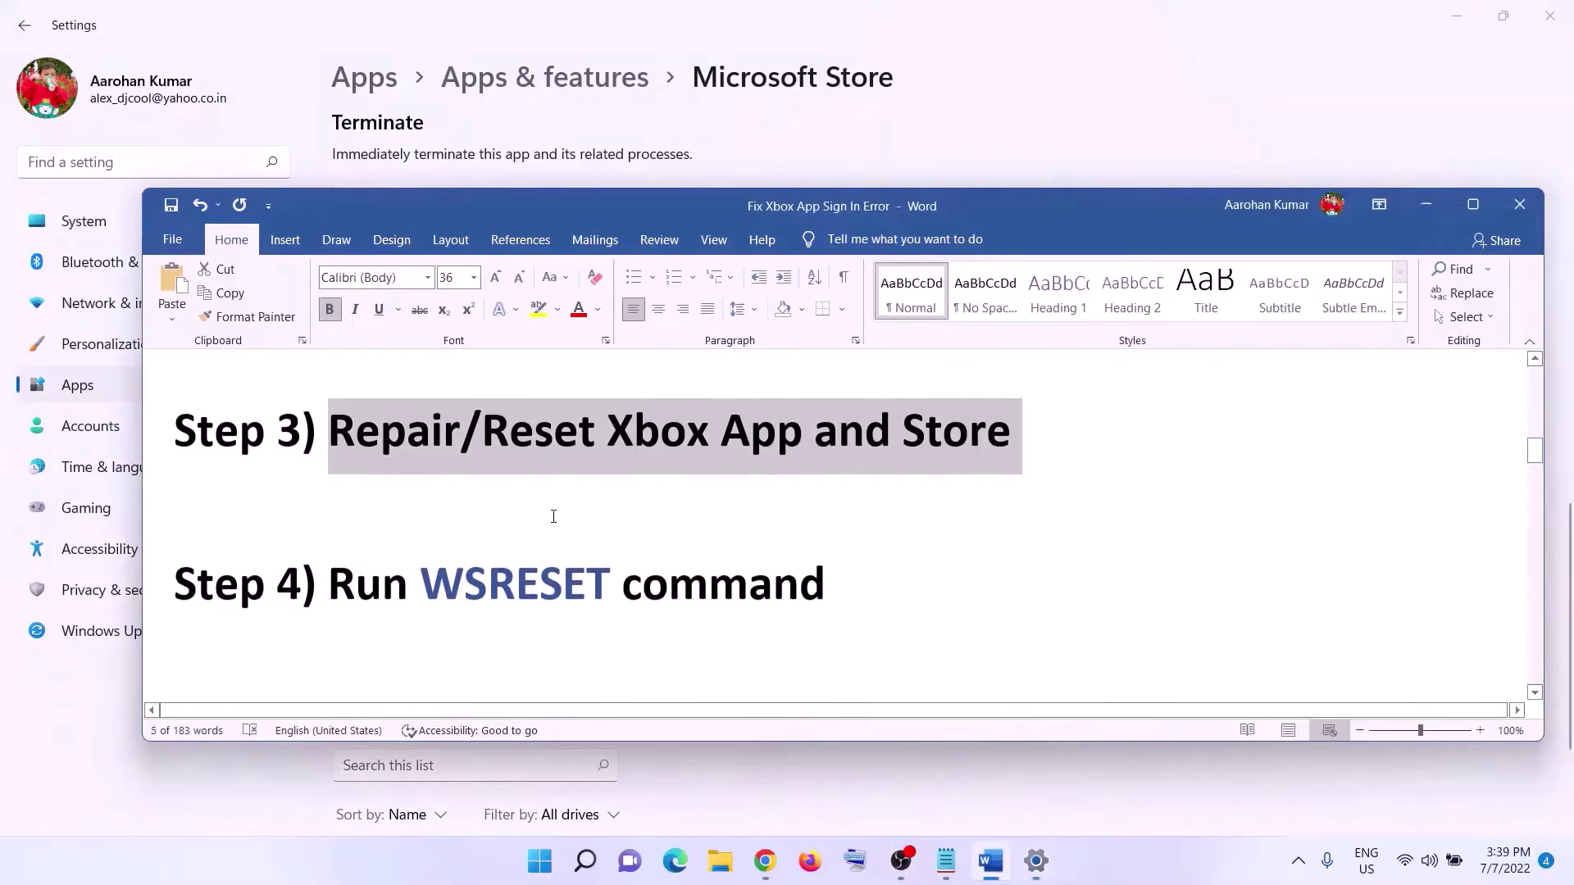
pyautogui.doubleClick(512, 550)
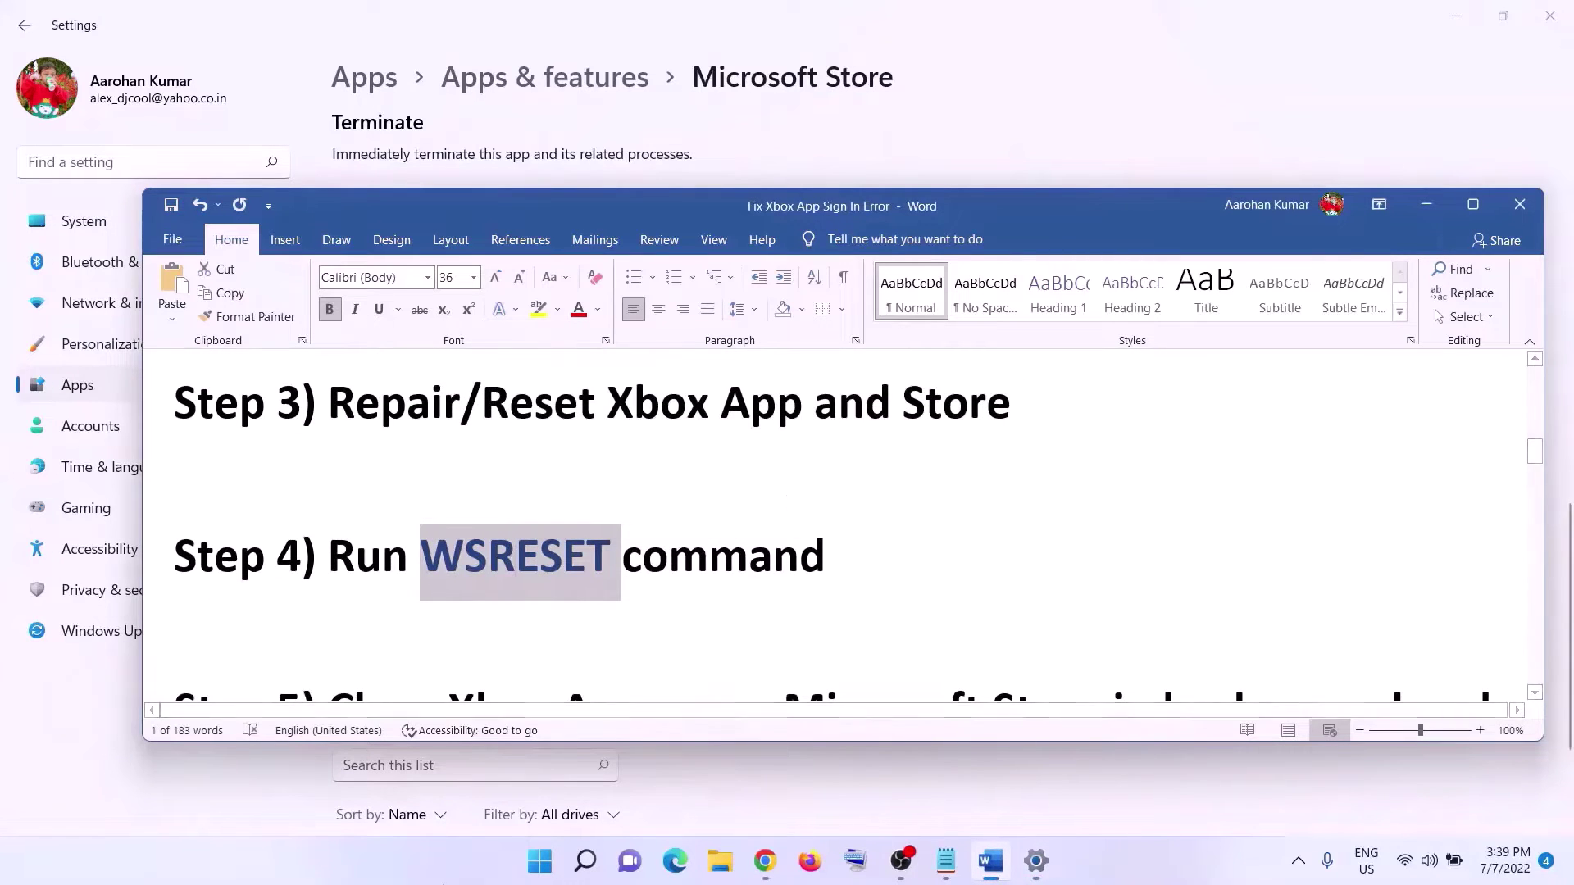
pyautogui.click(540, 861)
pyautogui.write('WSRESET')
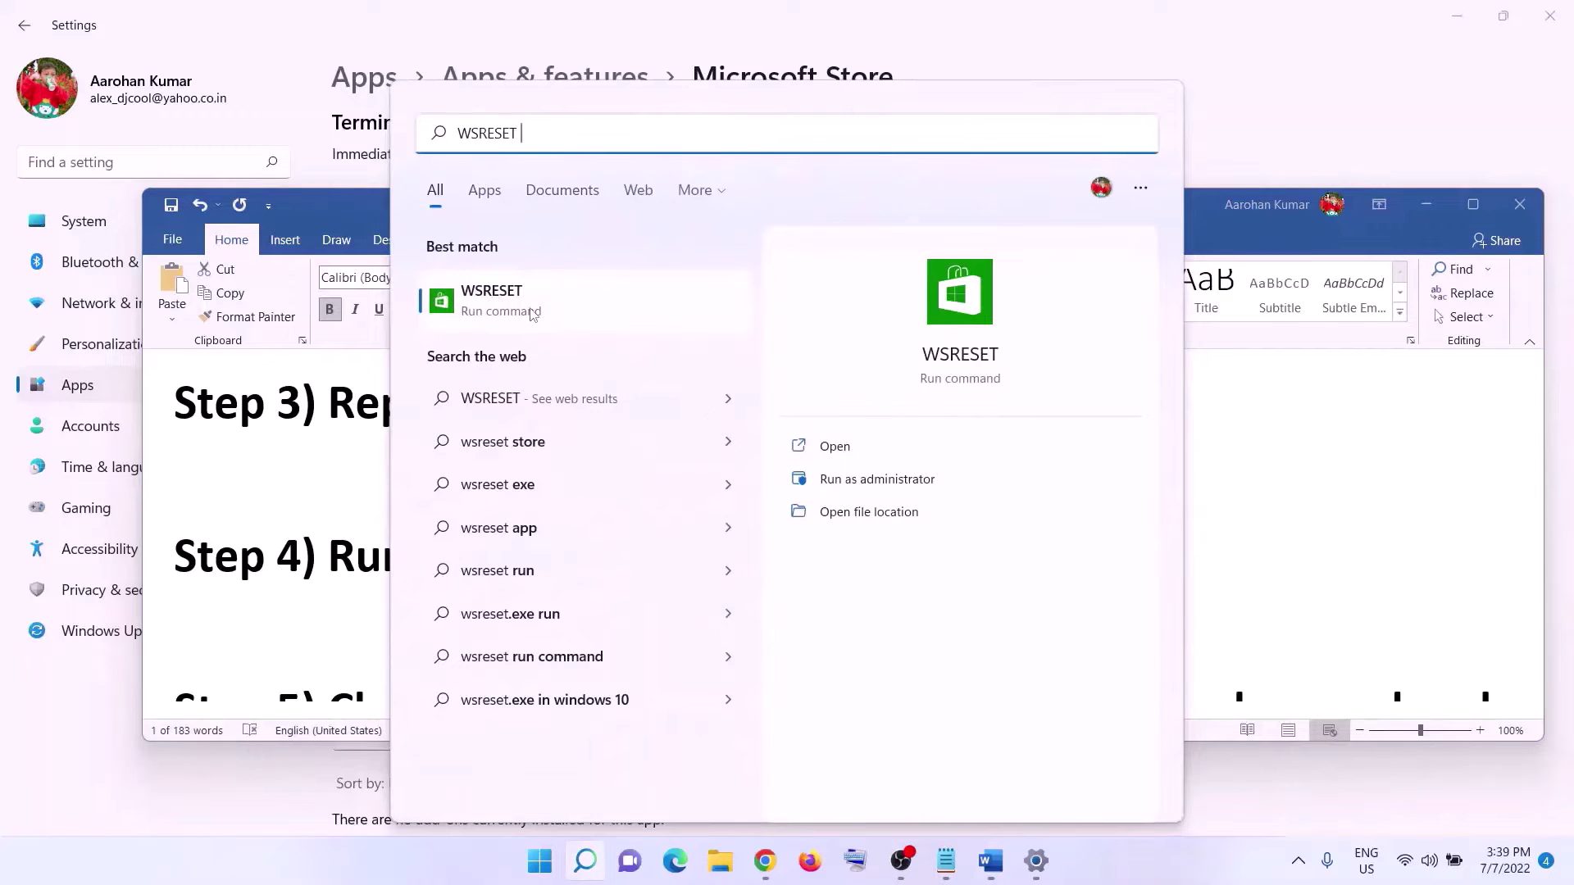
pyautogui.click(533, 312)
pyautogui.moveTo(654, 103); pyautogui.dragTo(996, 267)
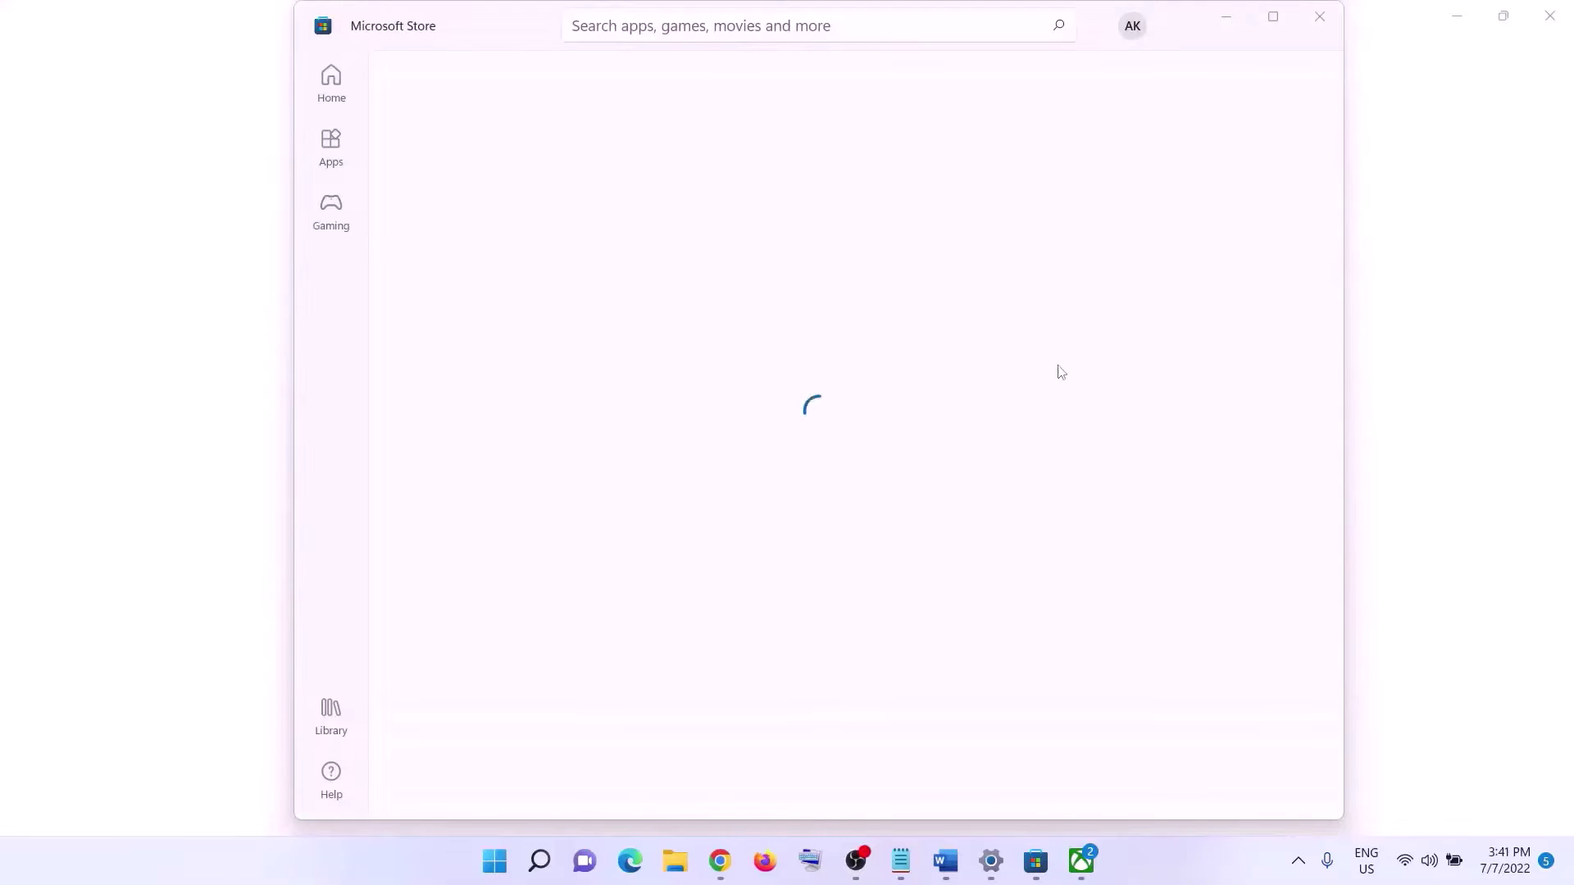
# Maximize Microsoft Store and highlight 'Close Xbox App' in Step 5 of the Word guide
pyautogui.click(1273, 16)
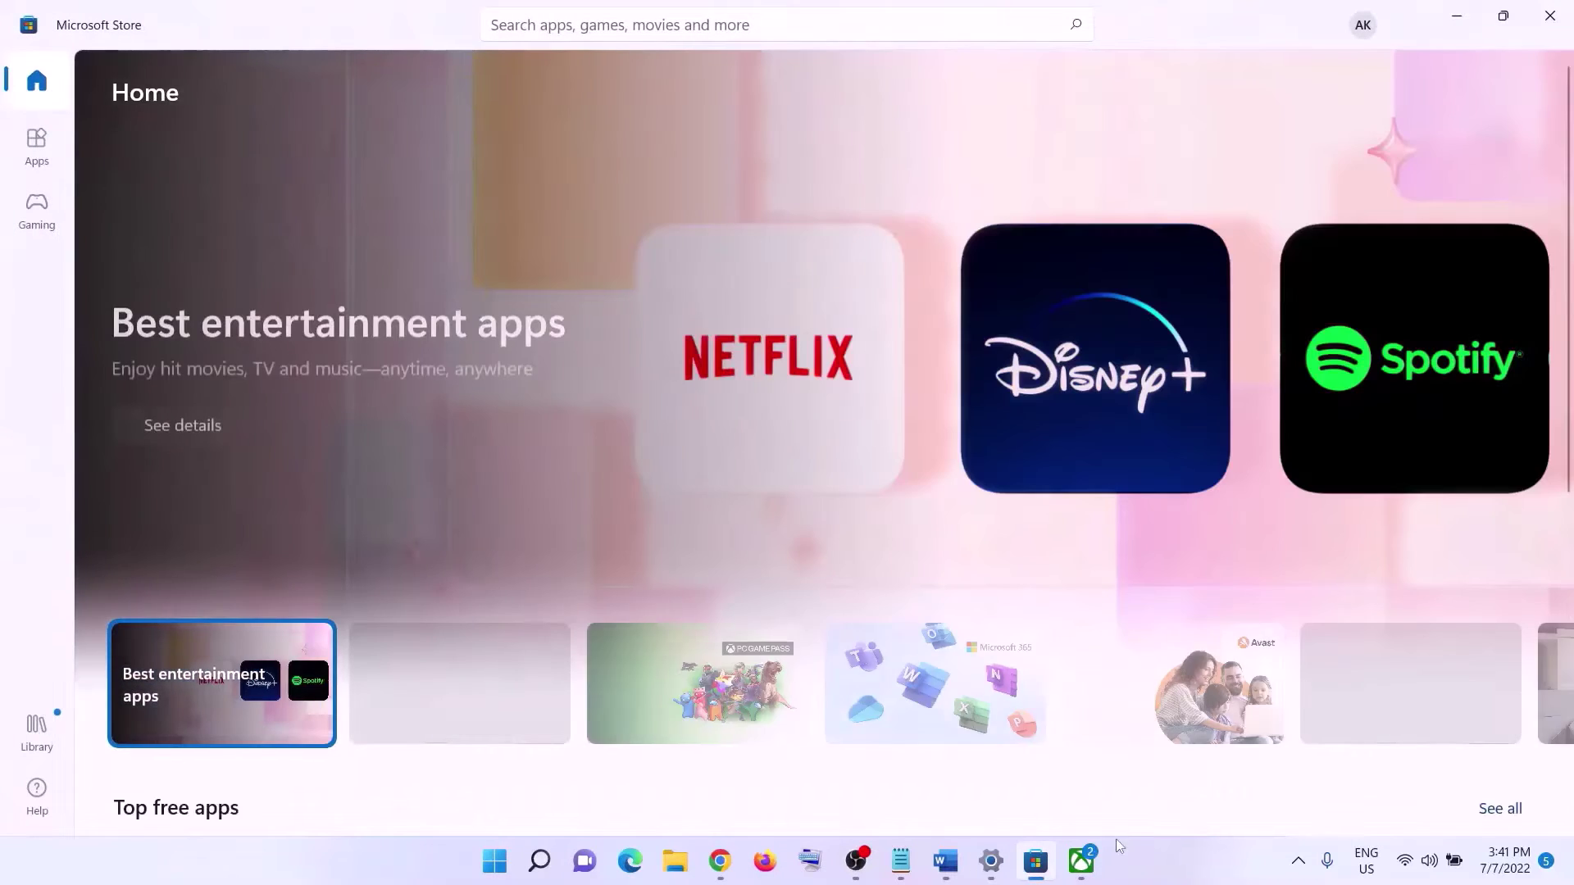
pyautogui.click(945, 861)
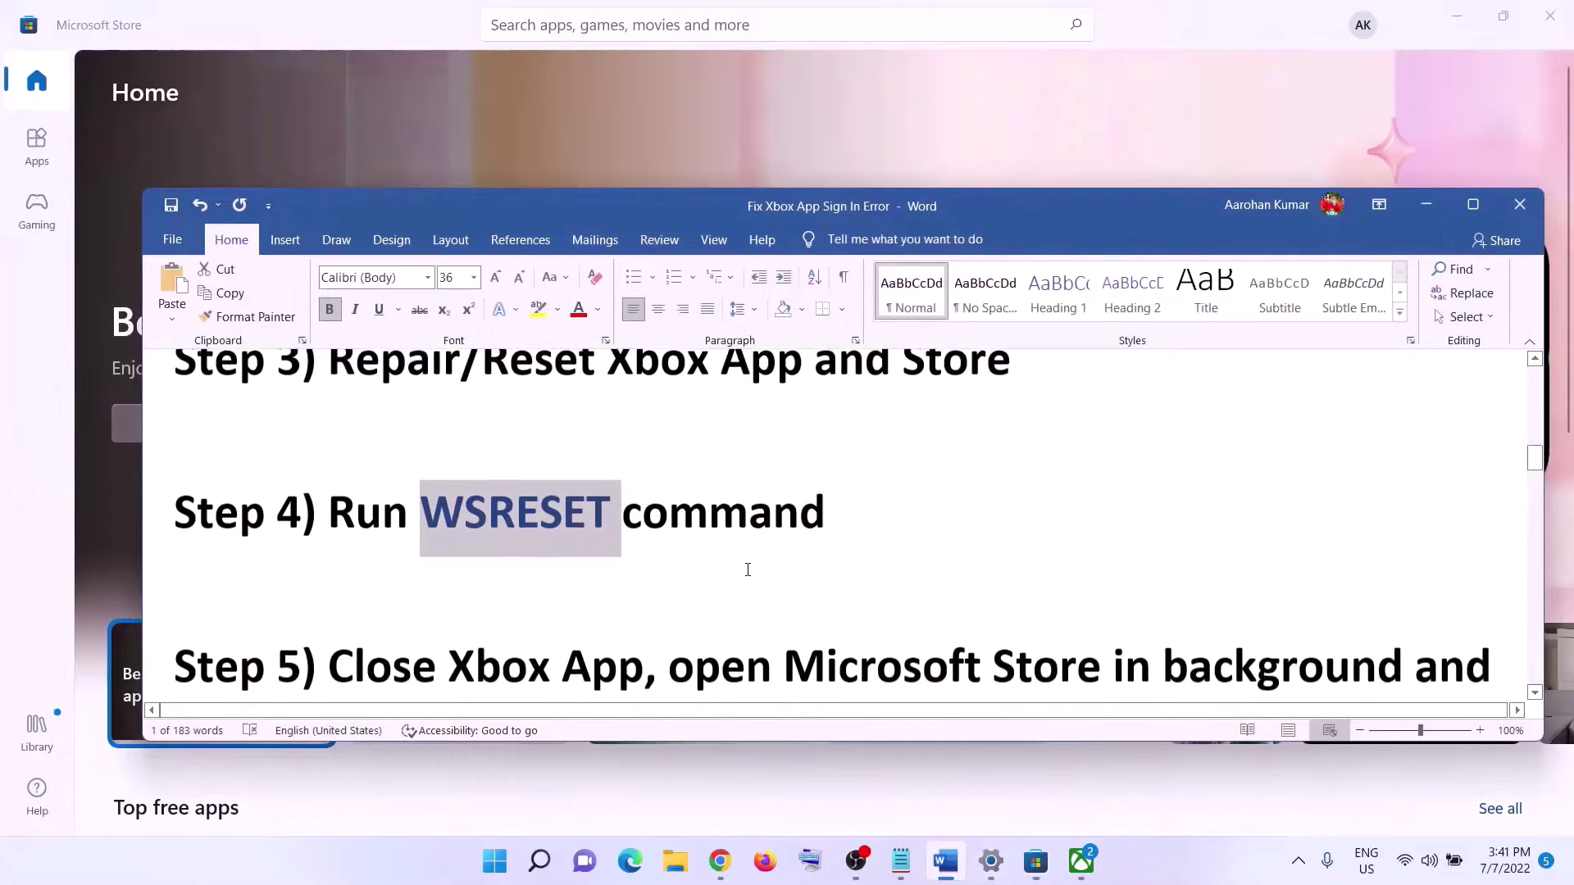
pyautogui.scroll(-3, 748, 570)
pyautogui.moveTo(328, 514); pyautogui.dragTo(812, 532)
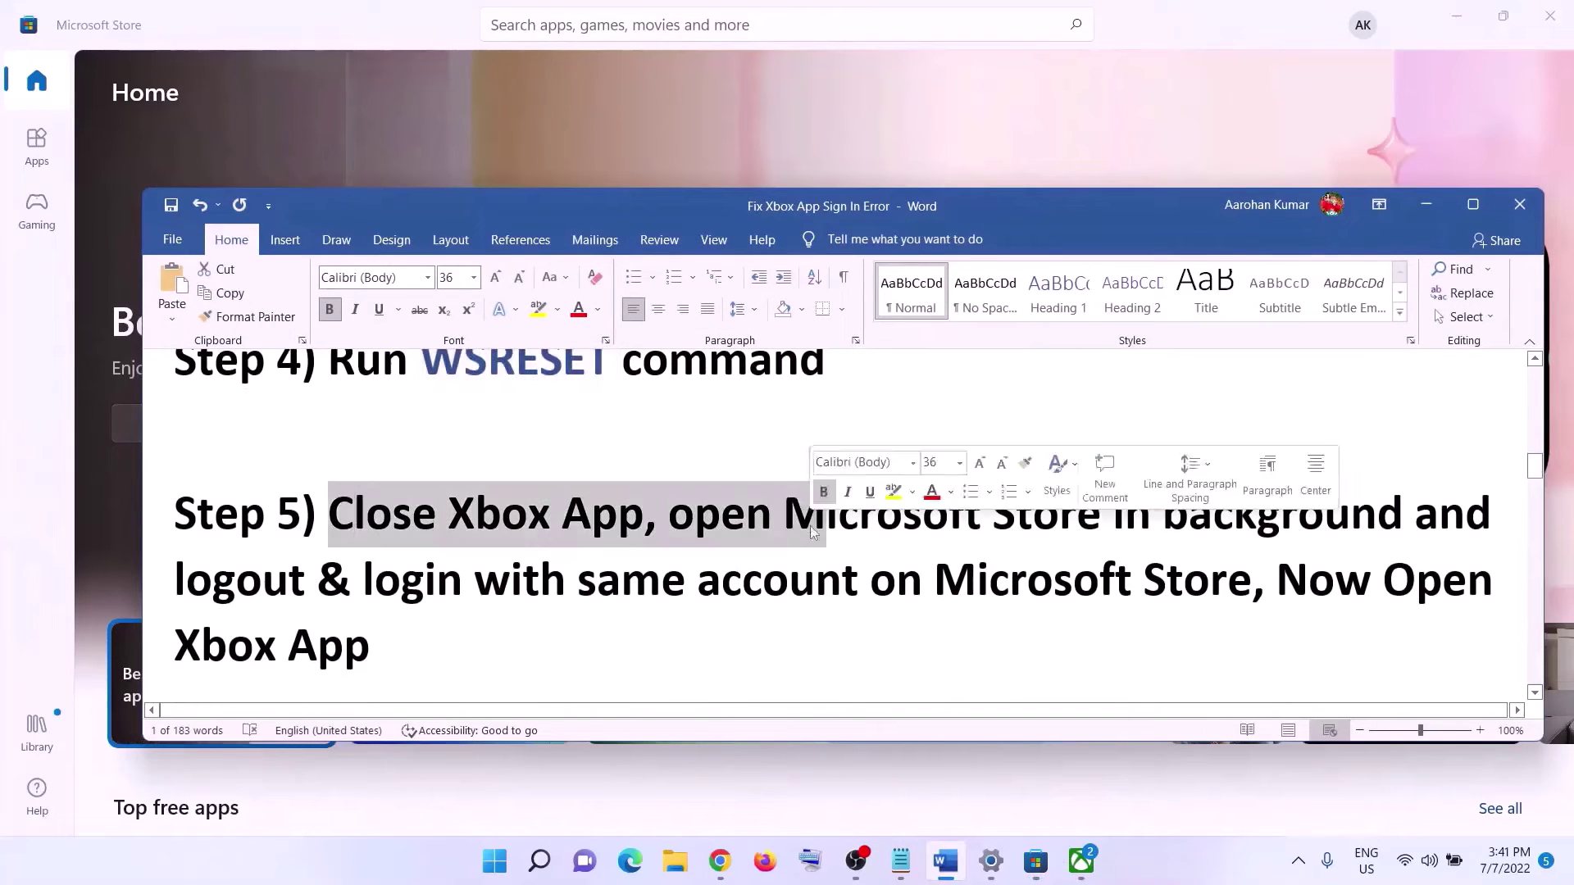
pyautogui.click(329, 514)
pyautogui.moveTo(329, 514); pyautogui.dragTo(695, 531)
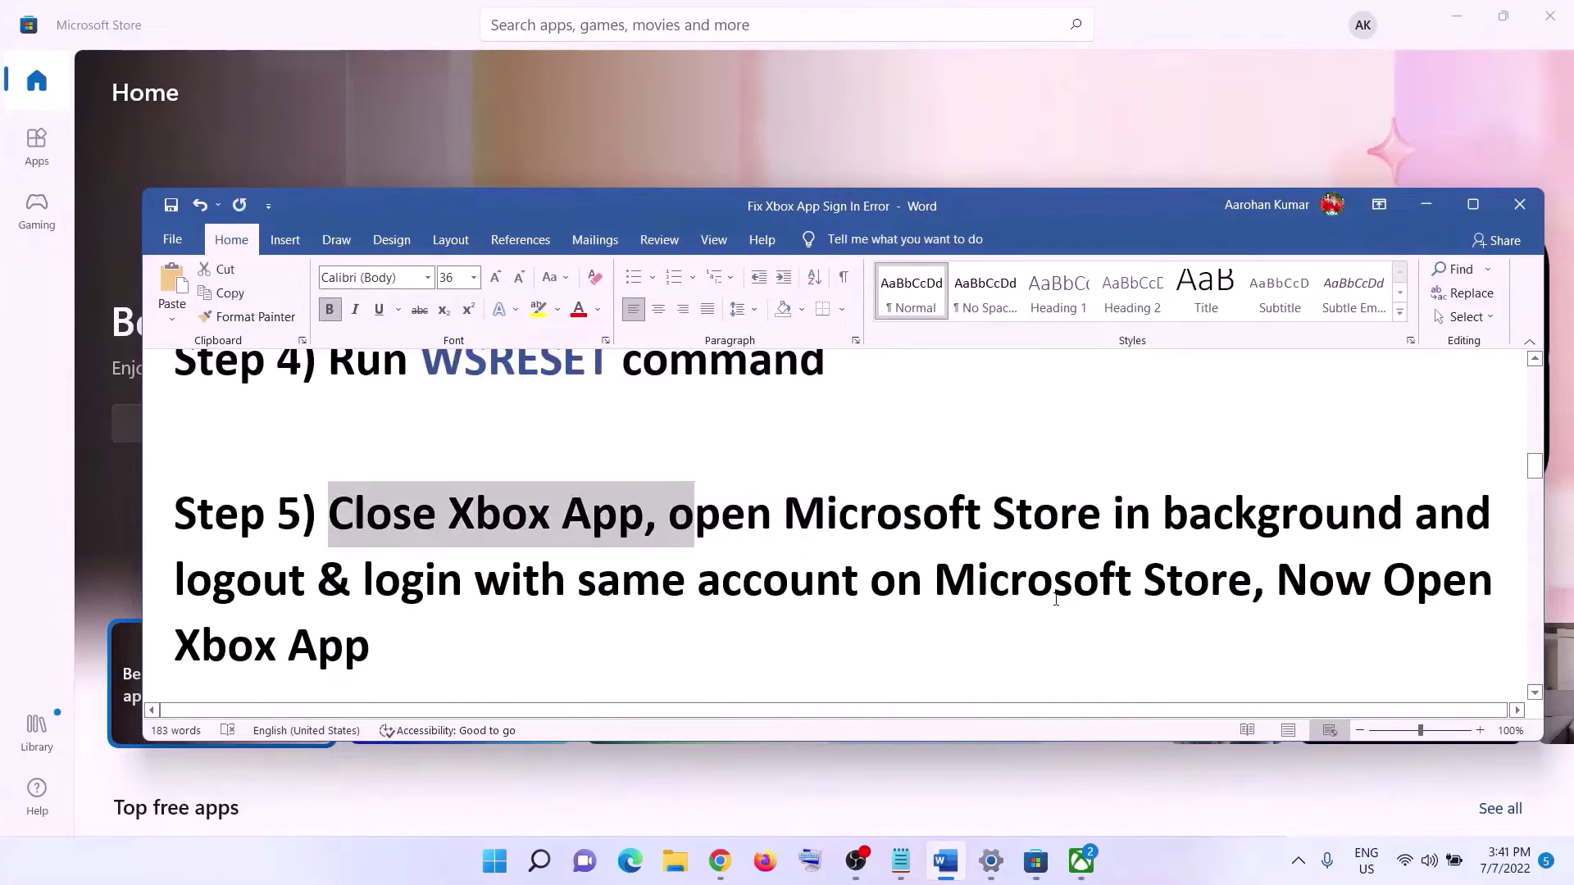
# Quit the Xbox app from its tray icon, then highlight Xbox App and Microsoft Store in Step 5
pyautogui.click(1299, 862)
pyautogui.rightClick(1297, 804)
pyautogui.click(1353, 799)
pyautogui.click(473, 521)
pyautogui.moveTo(473, 521); pyautogui.dragTo(1151, 529)
pyautogui.click(779, 517)
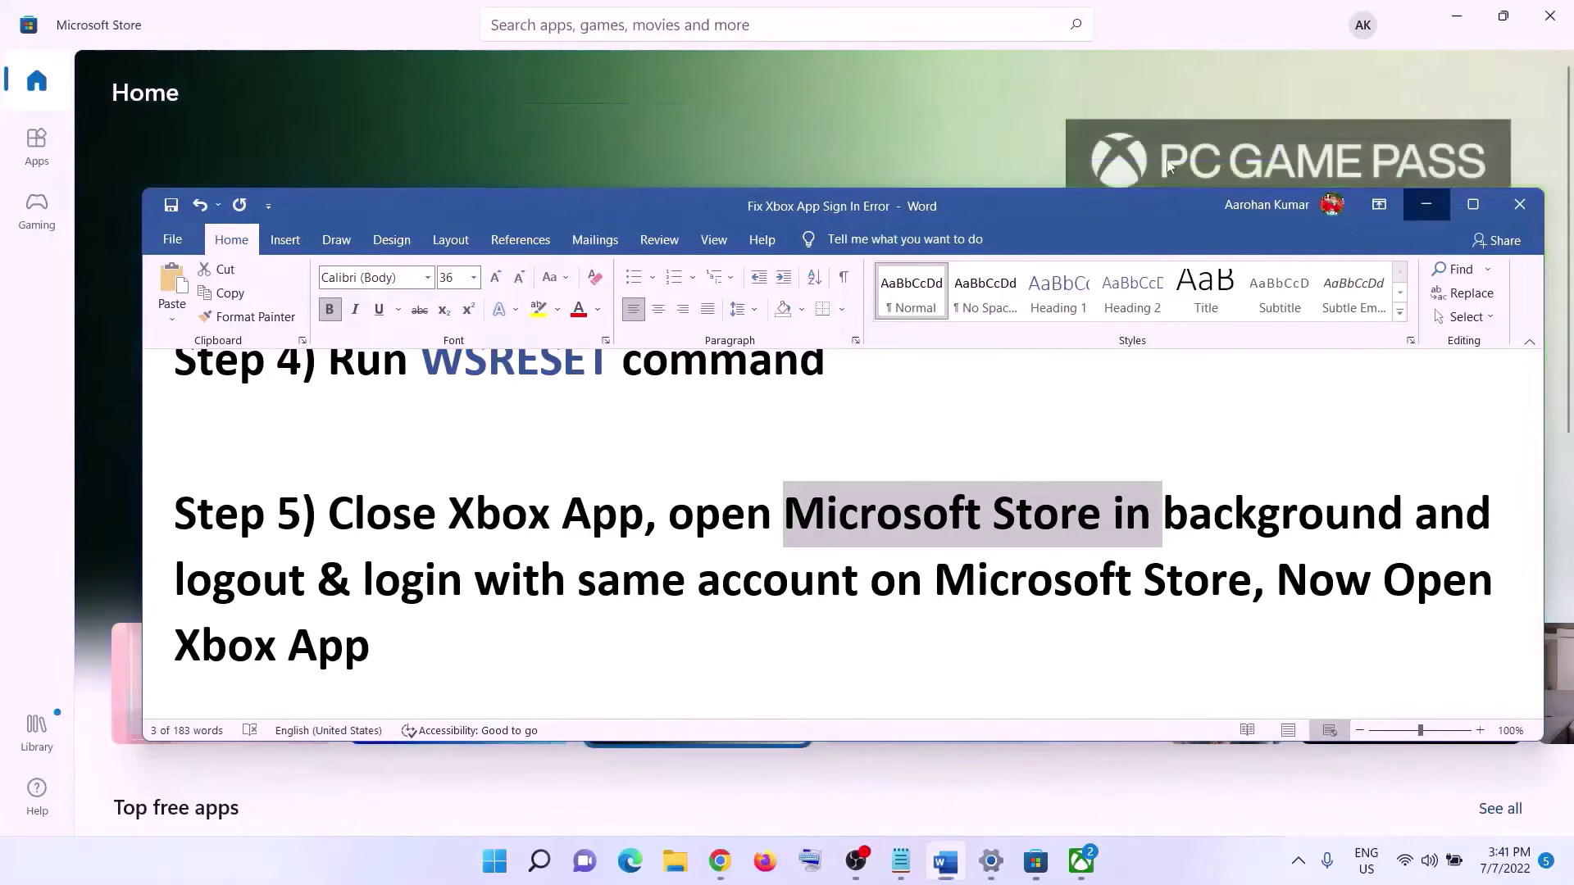
# Sign out of Microsoft Store and sign back in with the same account and its PIN
pyautogui.click(1205, 97)
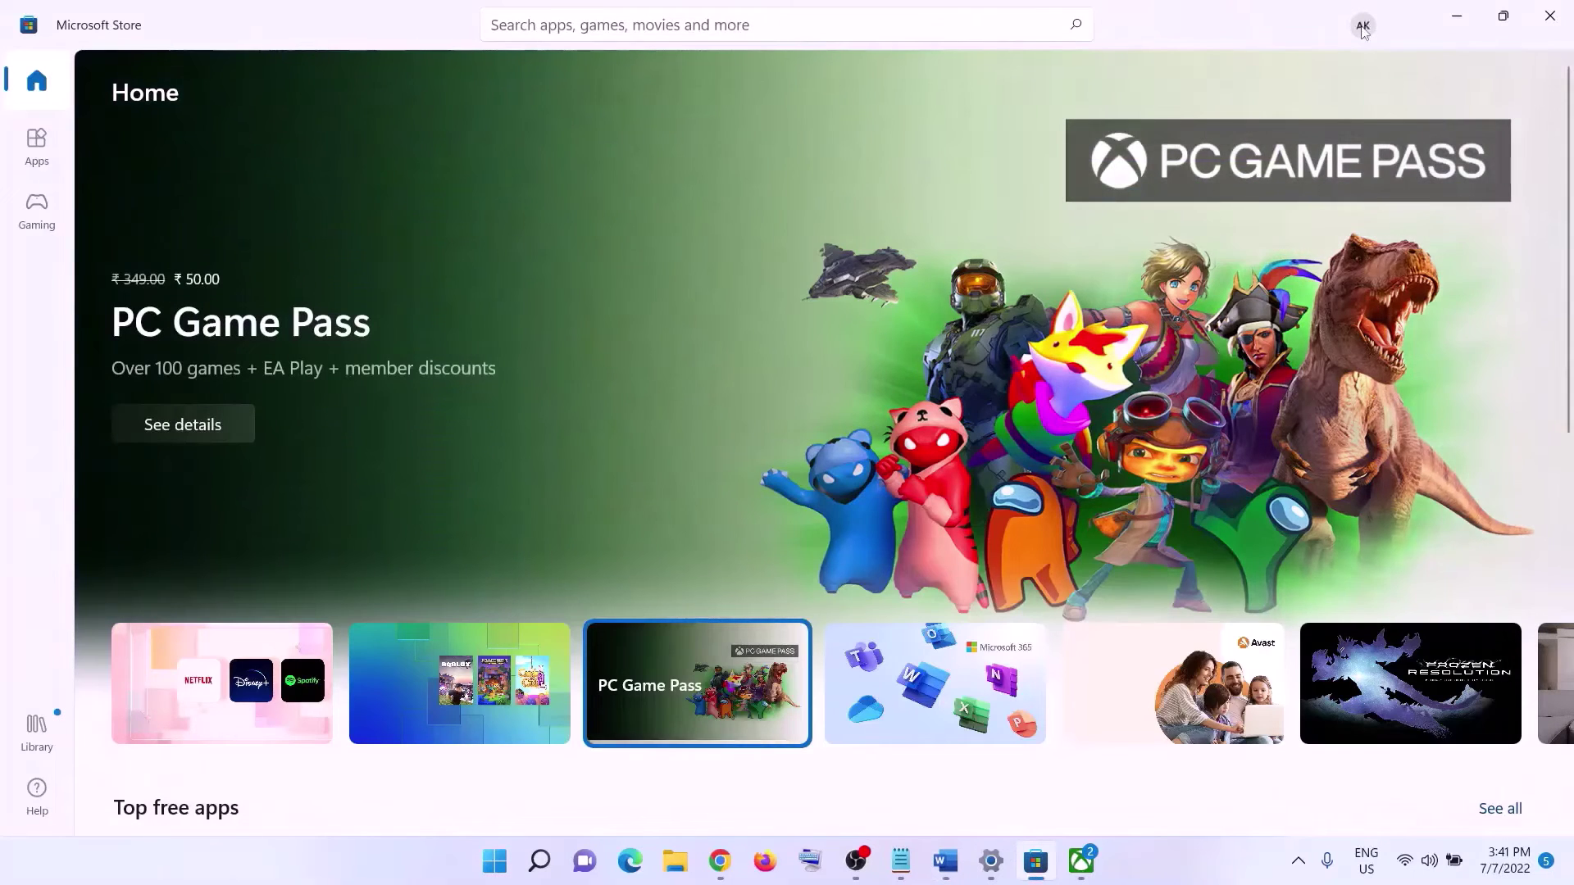
pyautogui.click(1364, 27)
pyautogui.click(1145, 113)
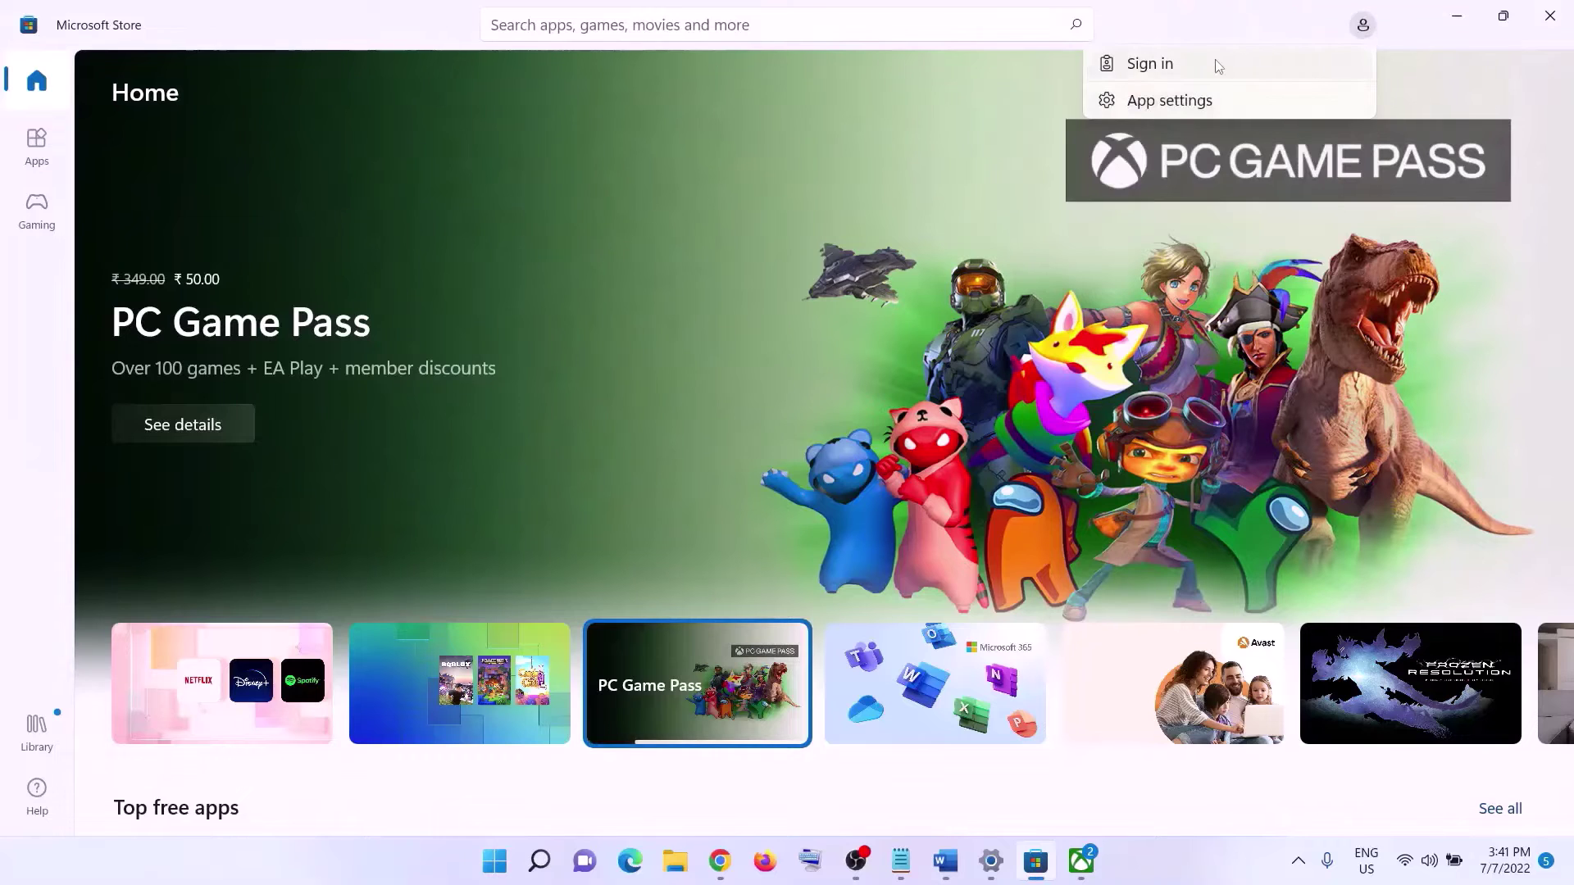
pyautogui.click(1149, 64)
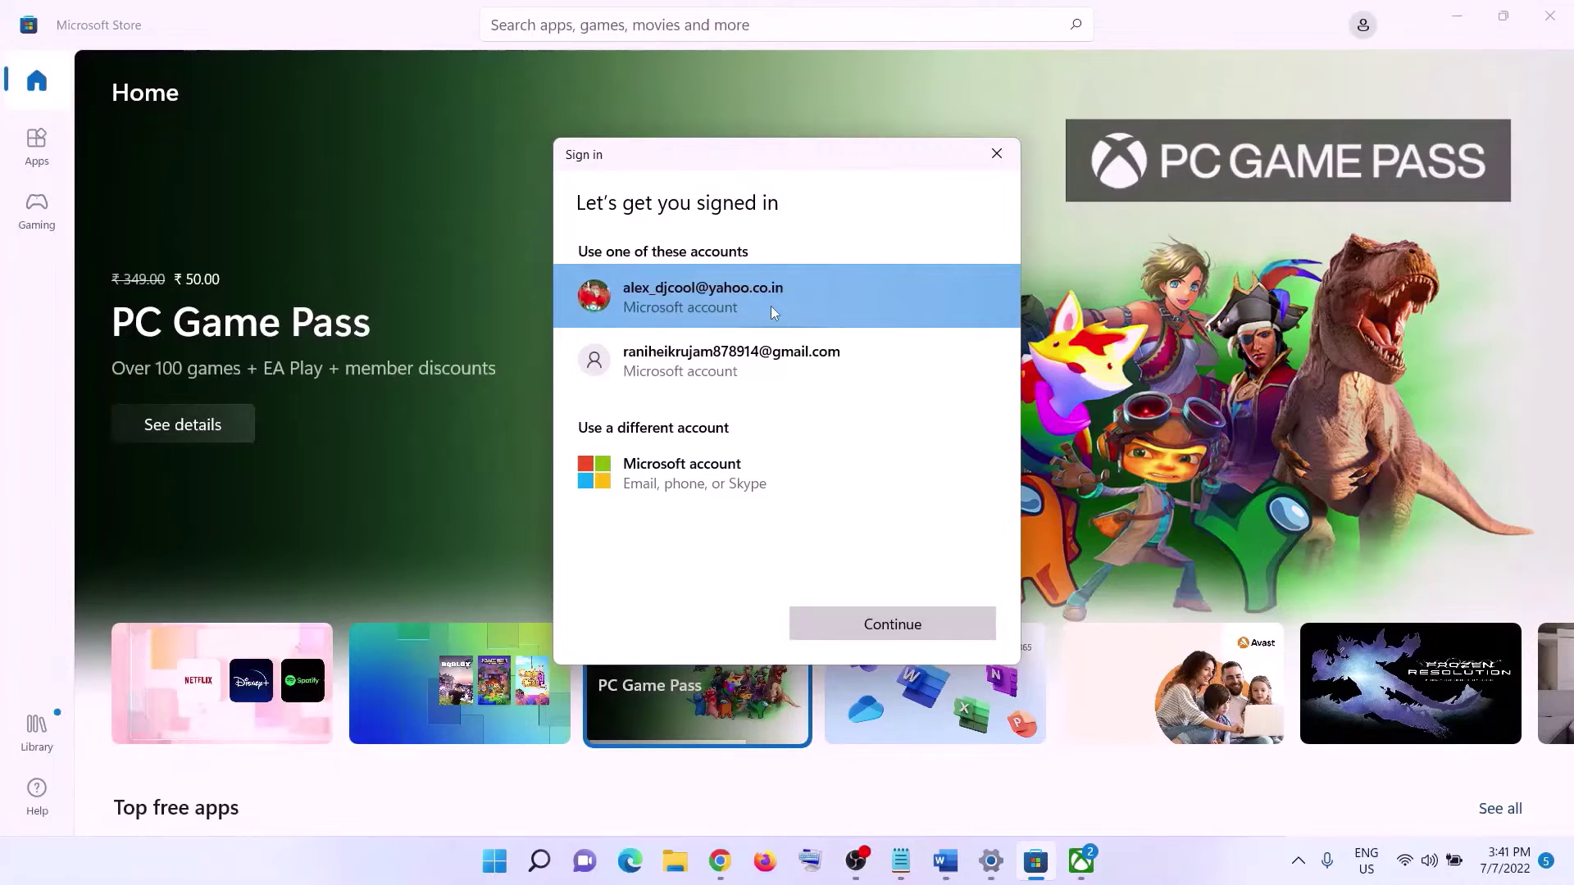
pyautogui.doubleClick(723, 301)
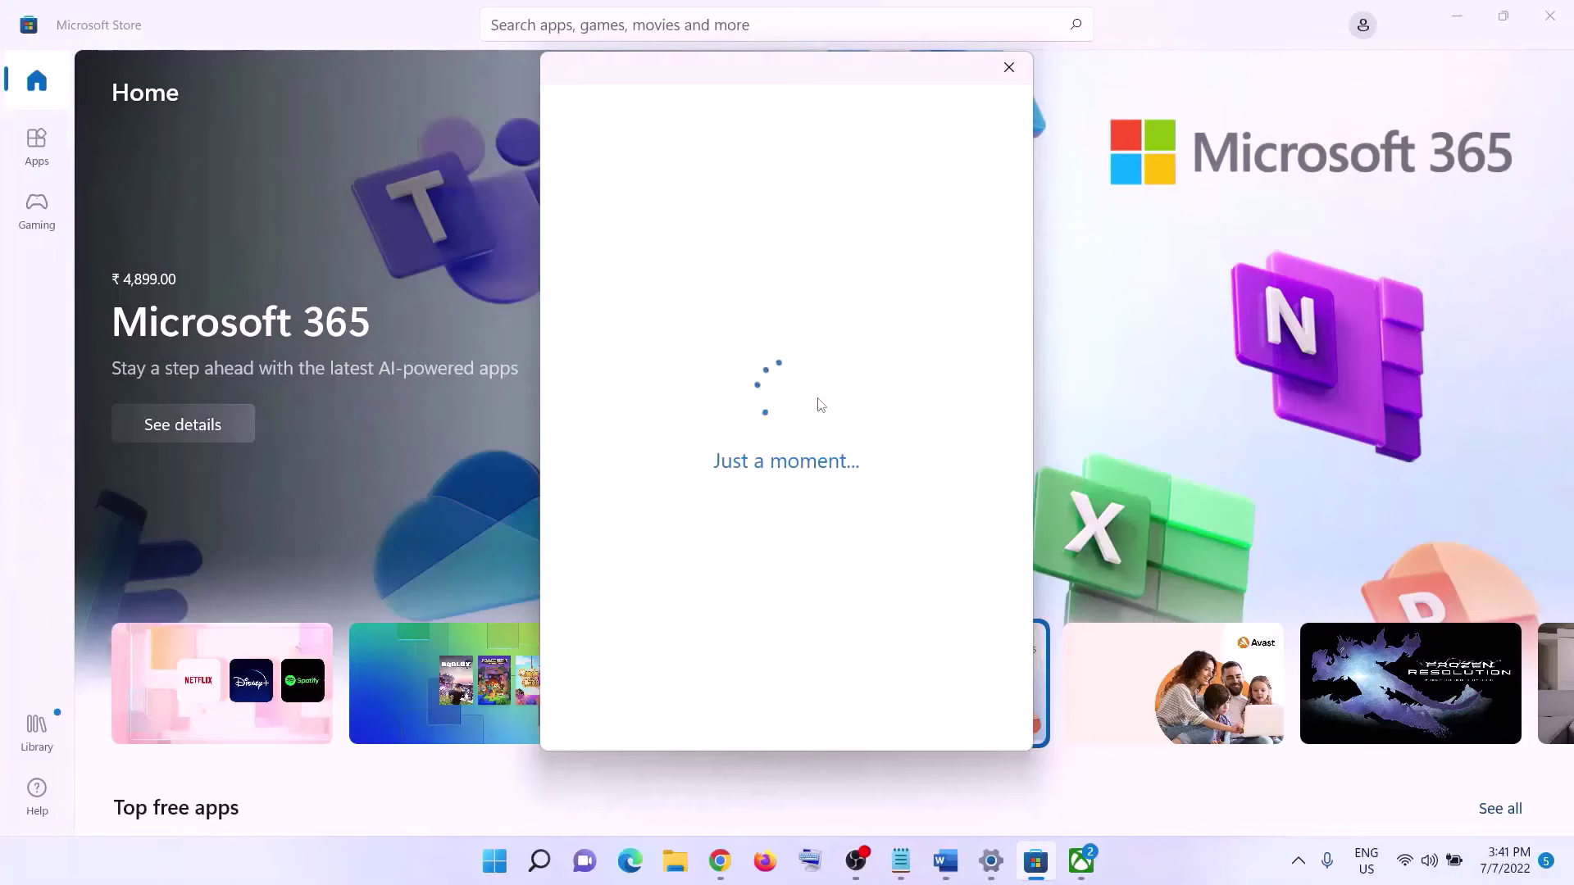
pyautogui.write('••')
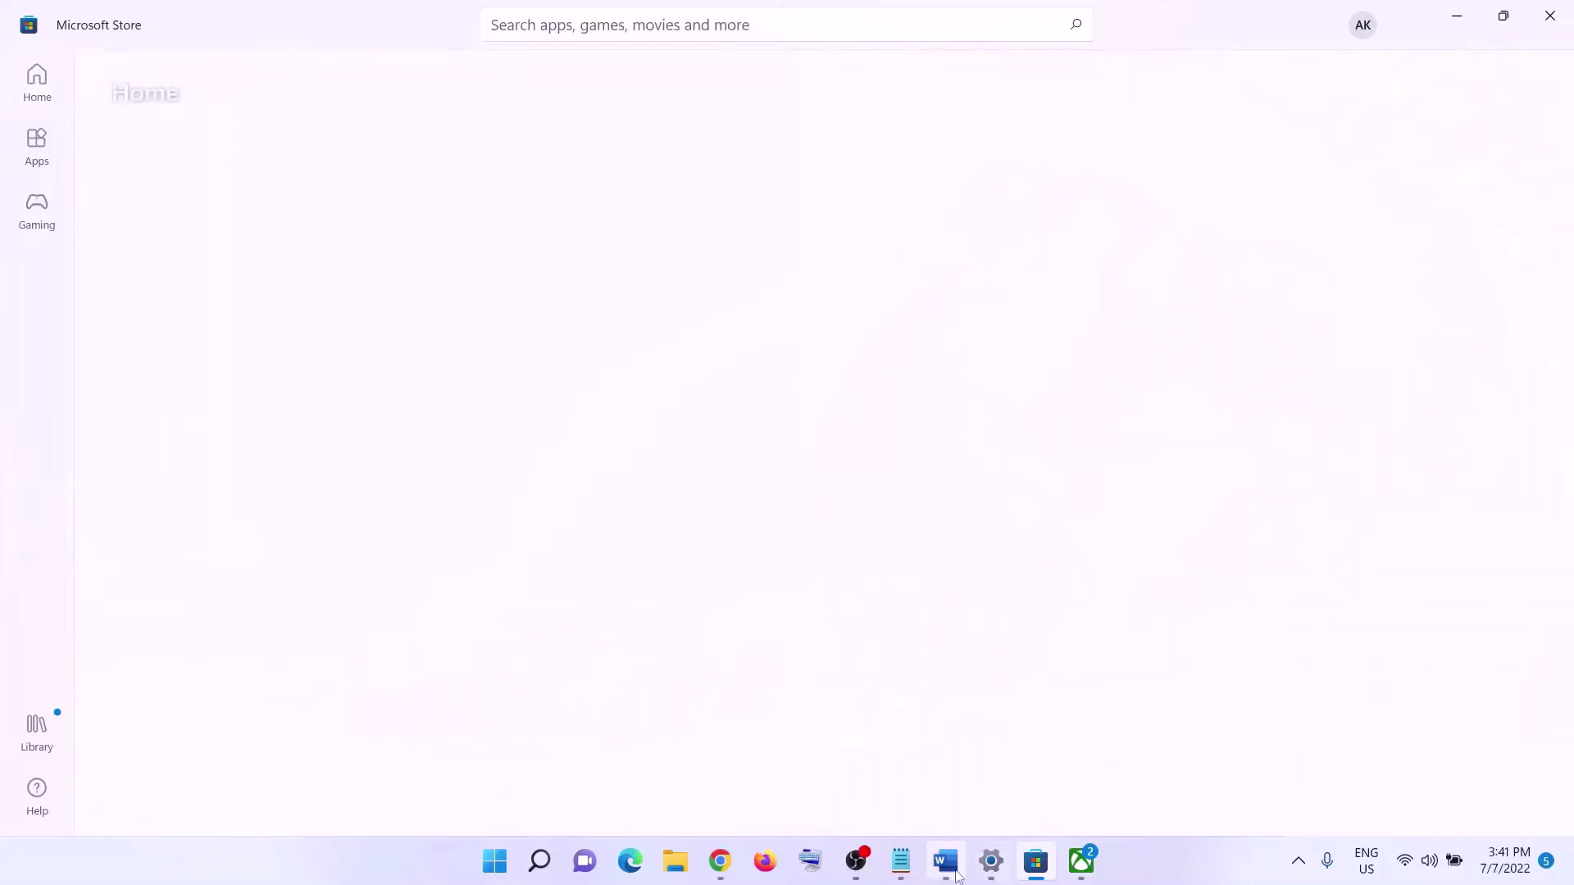
pyautogui.hotkey('alt', 'Tab')
pyautogui.scroll(-3, 724, 596)
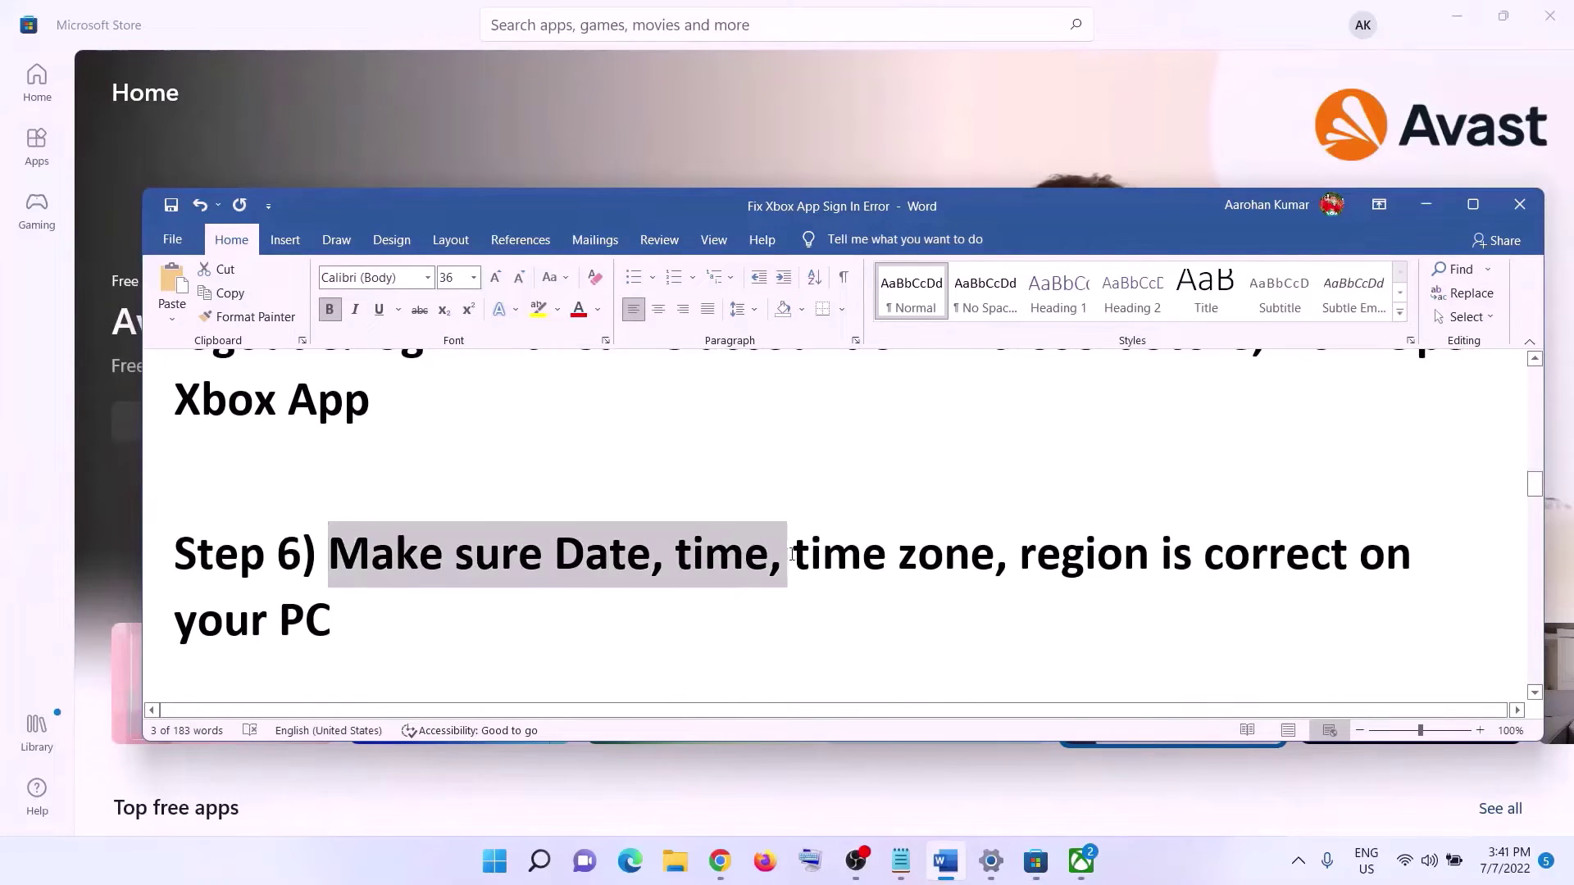
# Select the Step 6 date and time sentence and show the taskbar clock's Adjust date and time option
pyautogui.moveTo(1337, 592); pyautogui.dragTo(1335, 599)
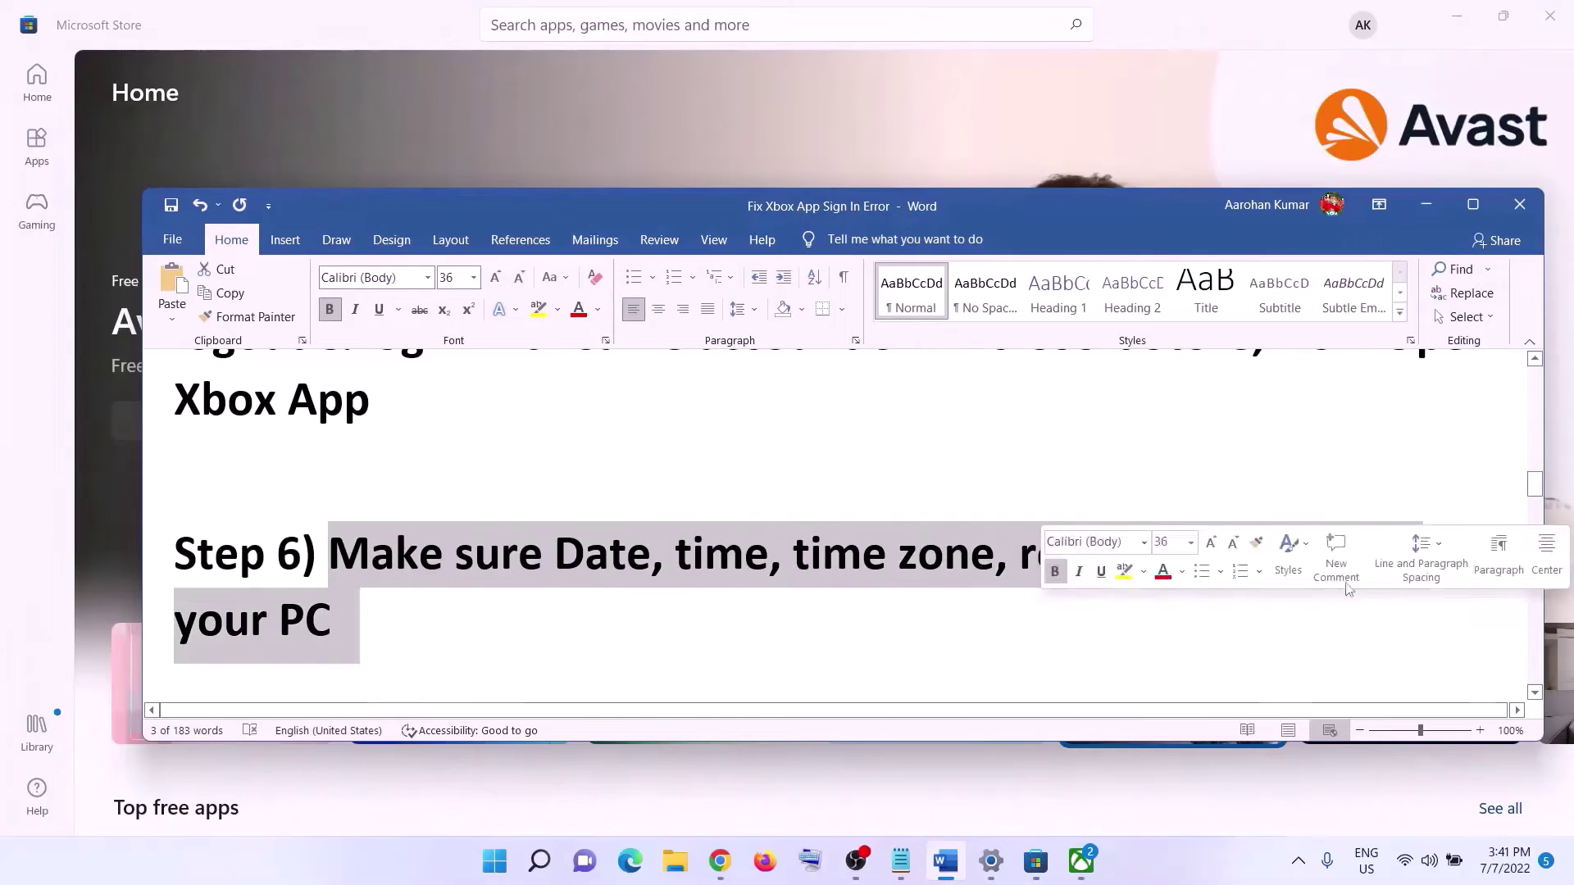
pyautogui.rightClick(1509, 863)
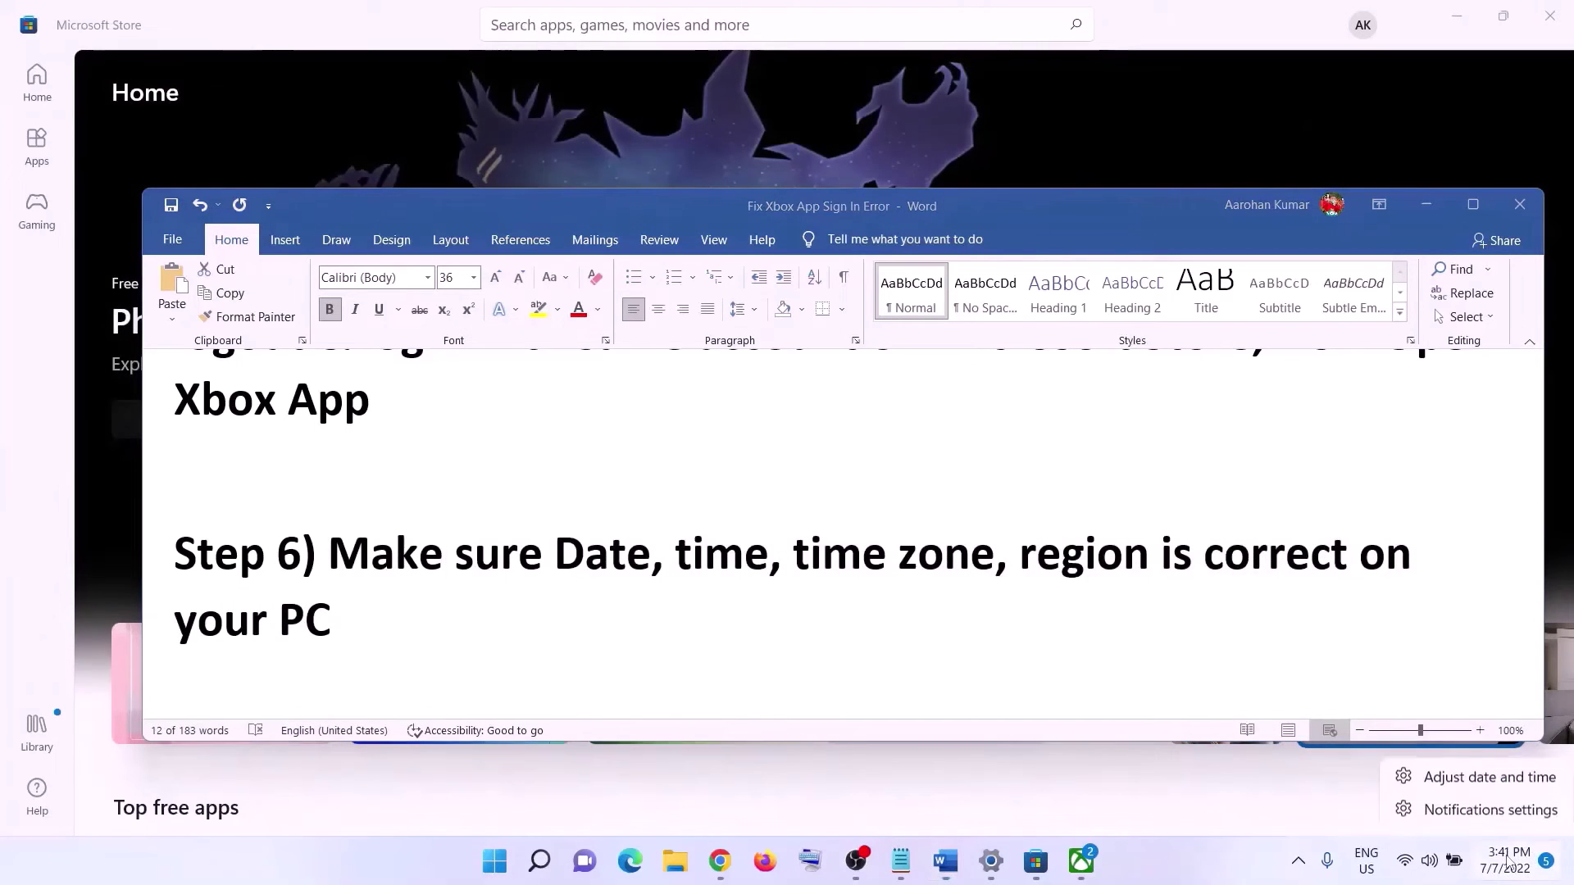
# Sync the clock with the time server in the Date & time settings
pyautogui.click(1447, 772)
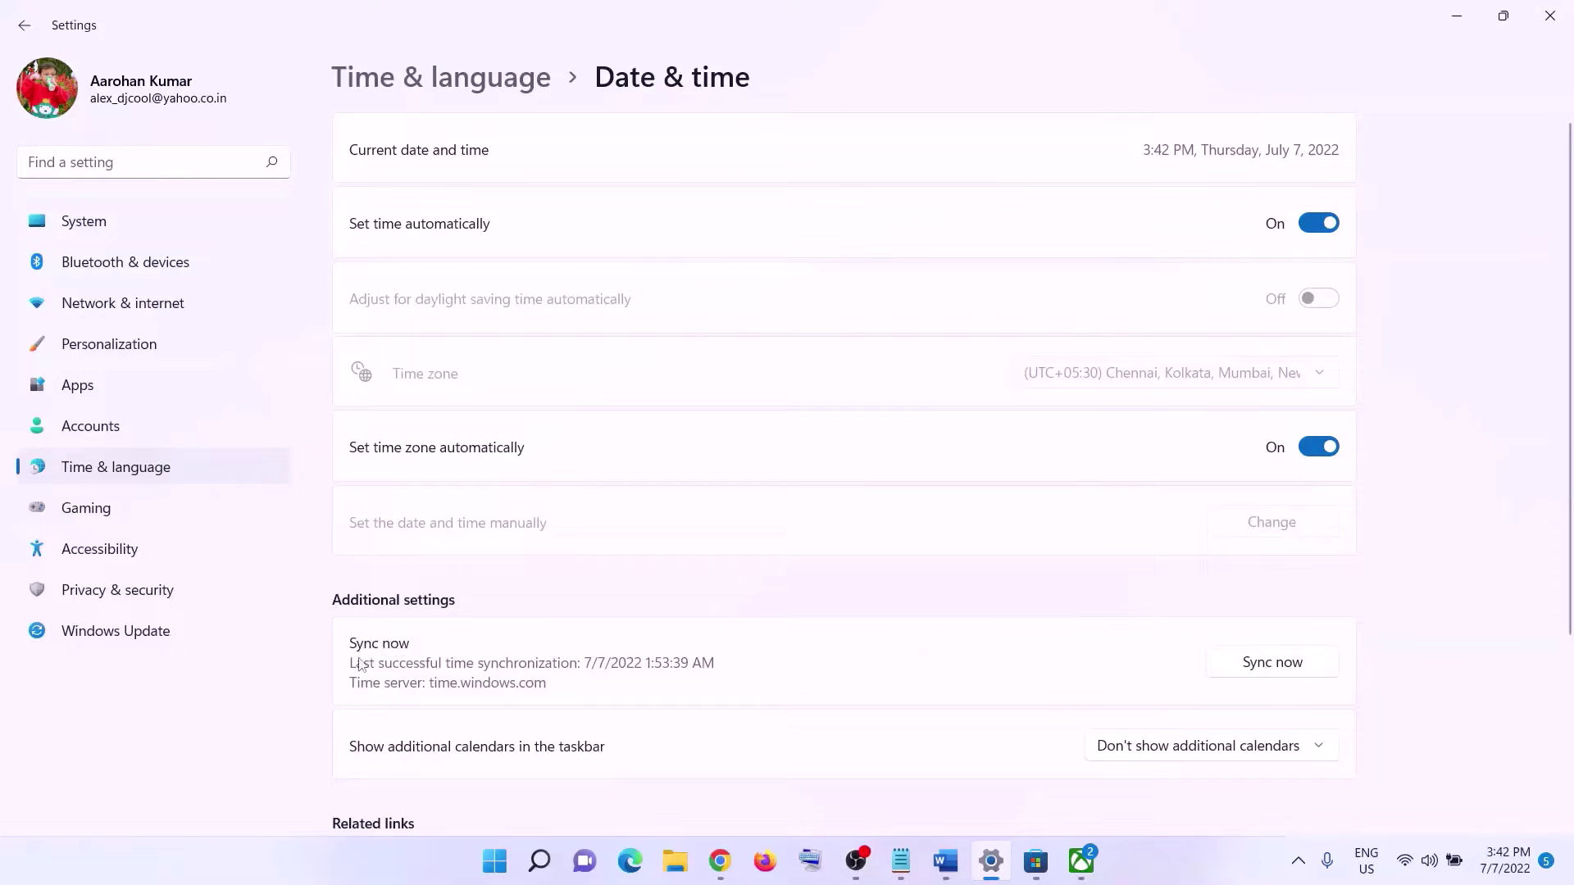
pyautogui.click(1287, 680)
pyautogui.click(72, 464)
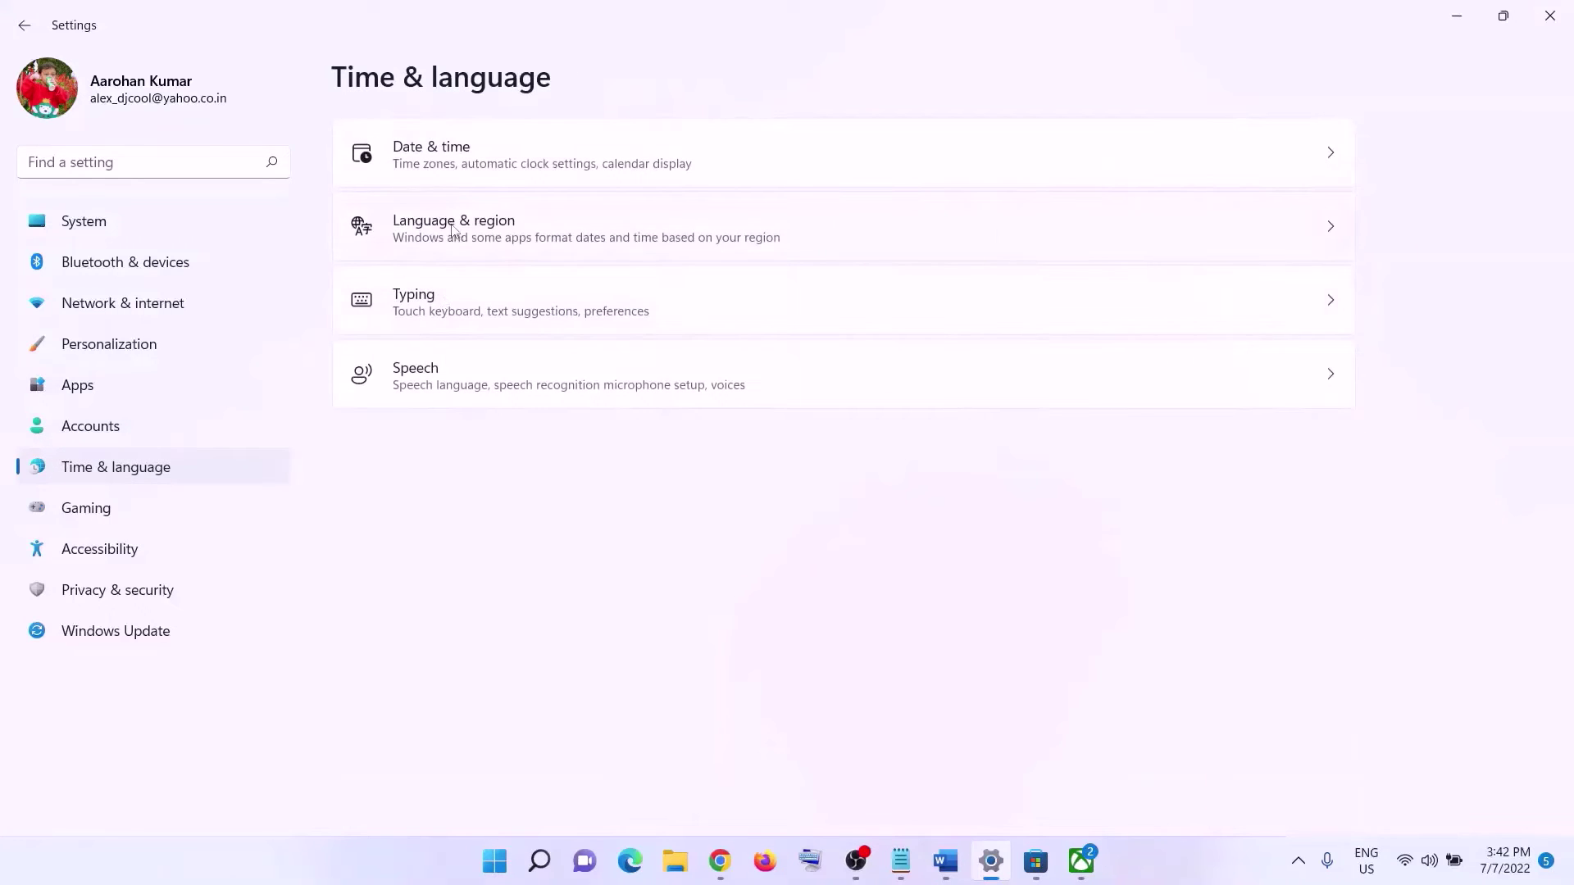
# Confirm India is the country or region under Language & region, then close Settings
pyautogui.click(997, 236)
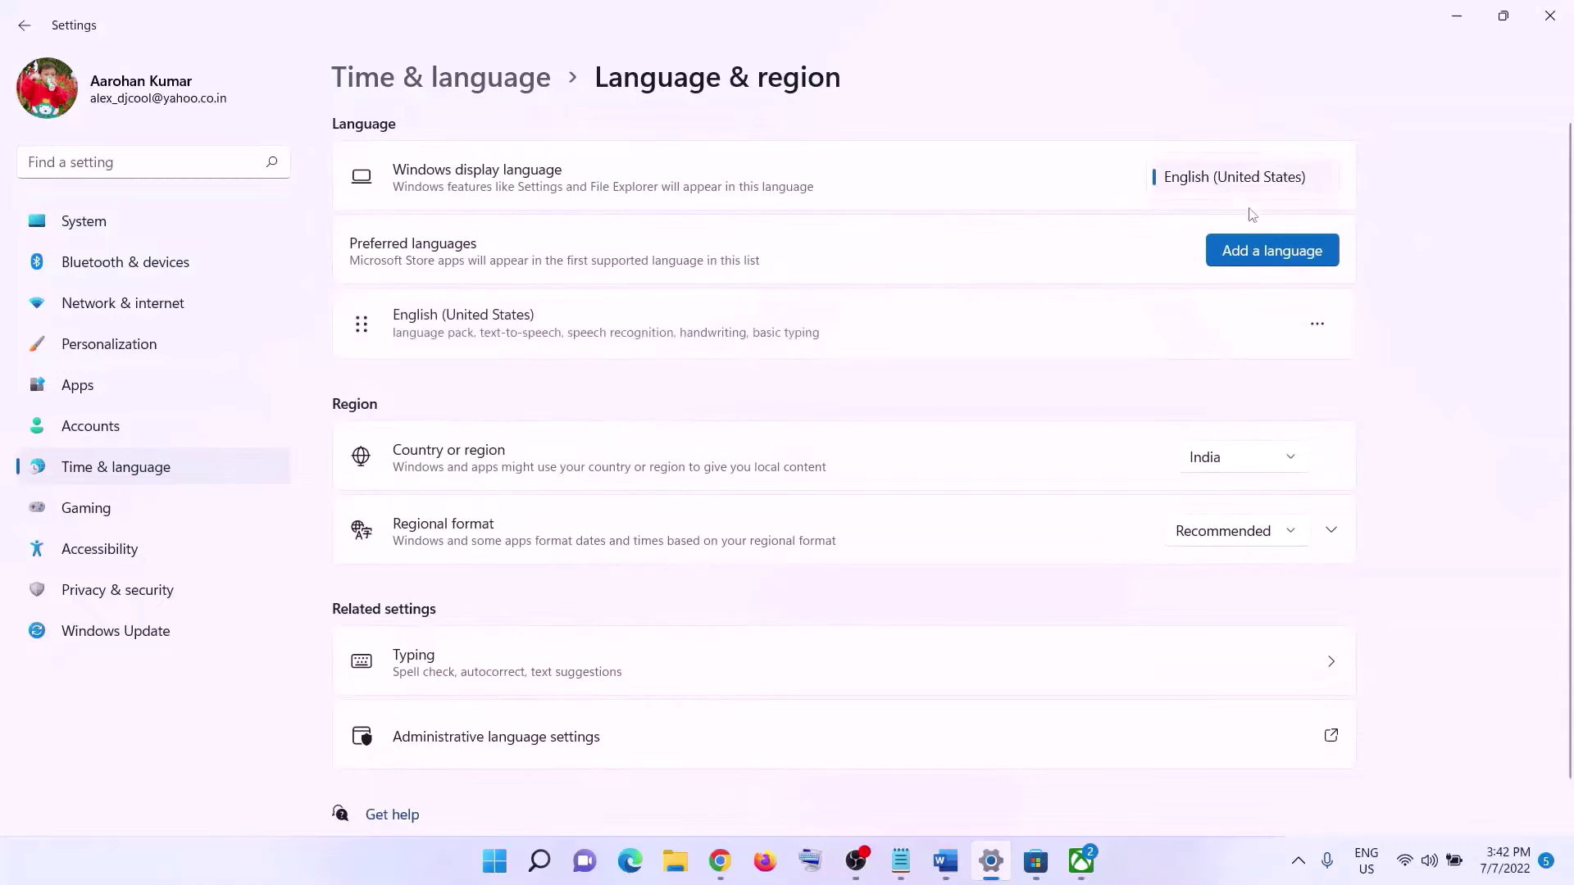
pyautogui.click(1287, 456)
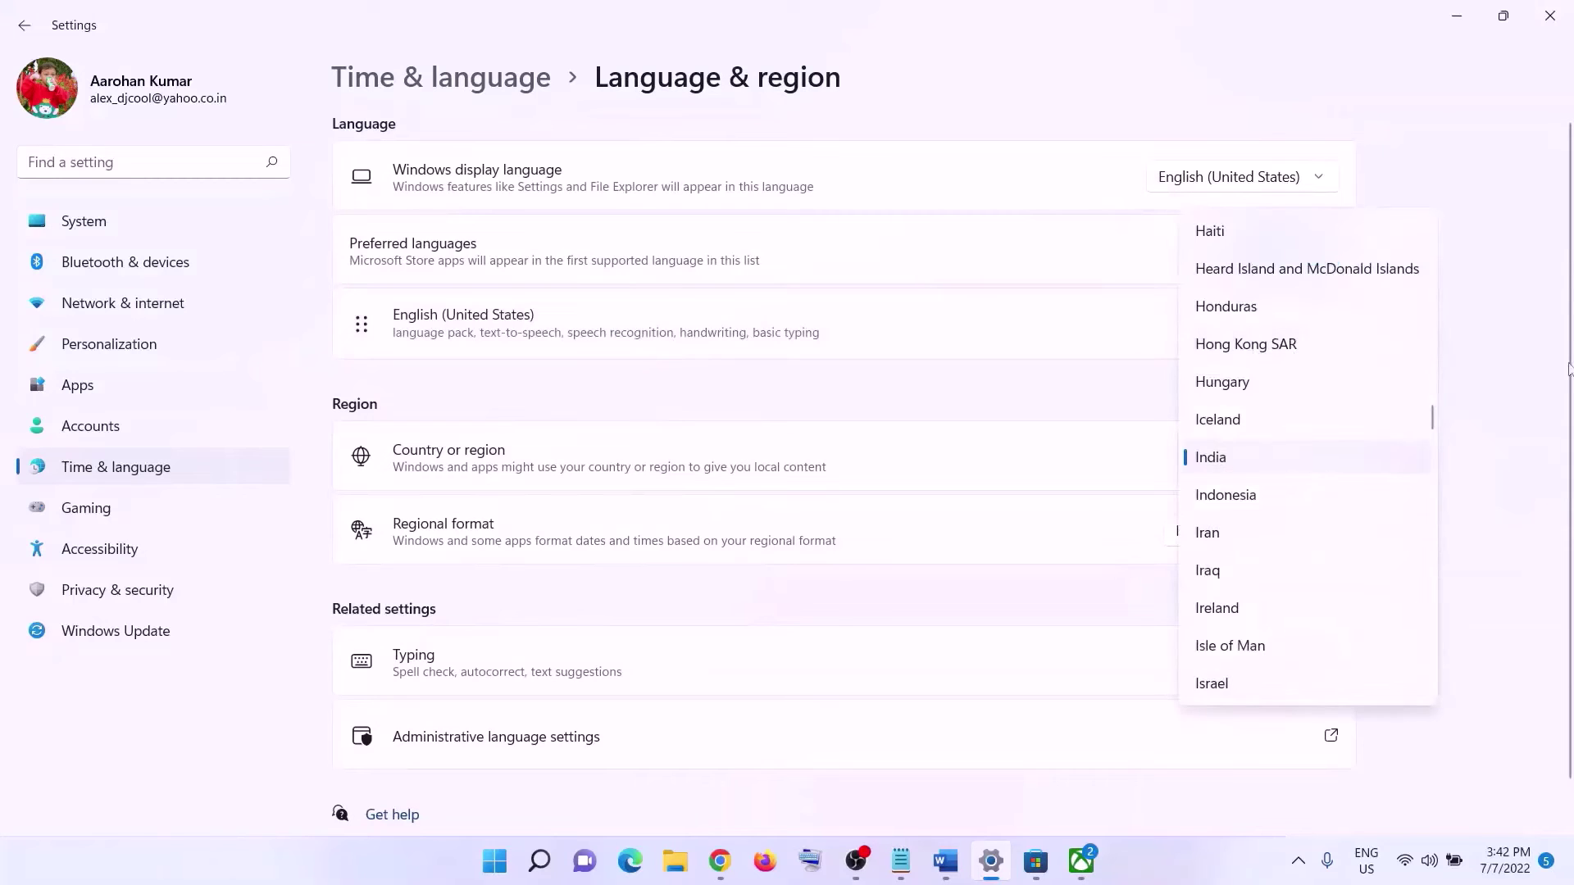
pyautogui.click(1471, 370)
pyautogui.click(1550, 15)
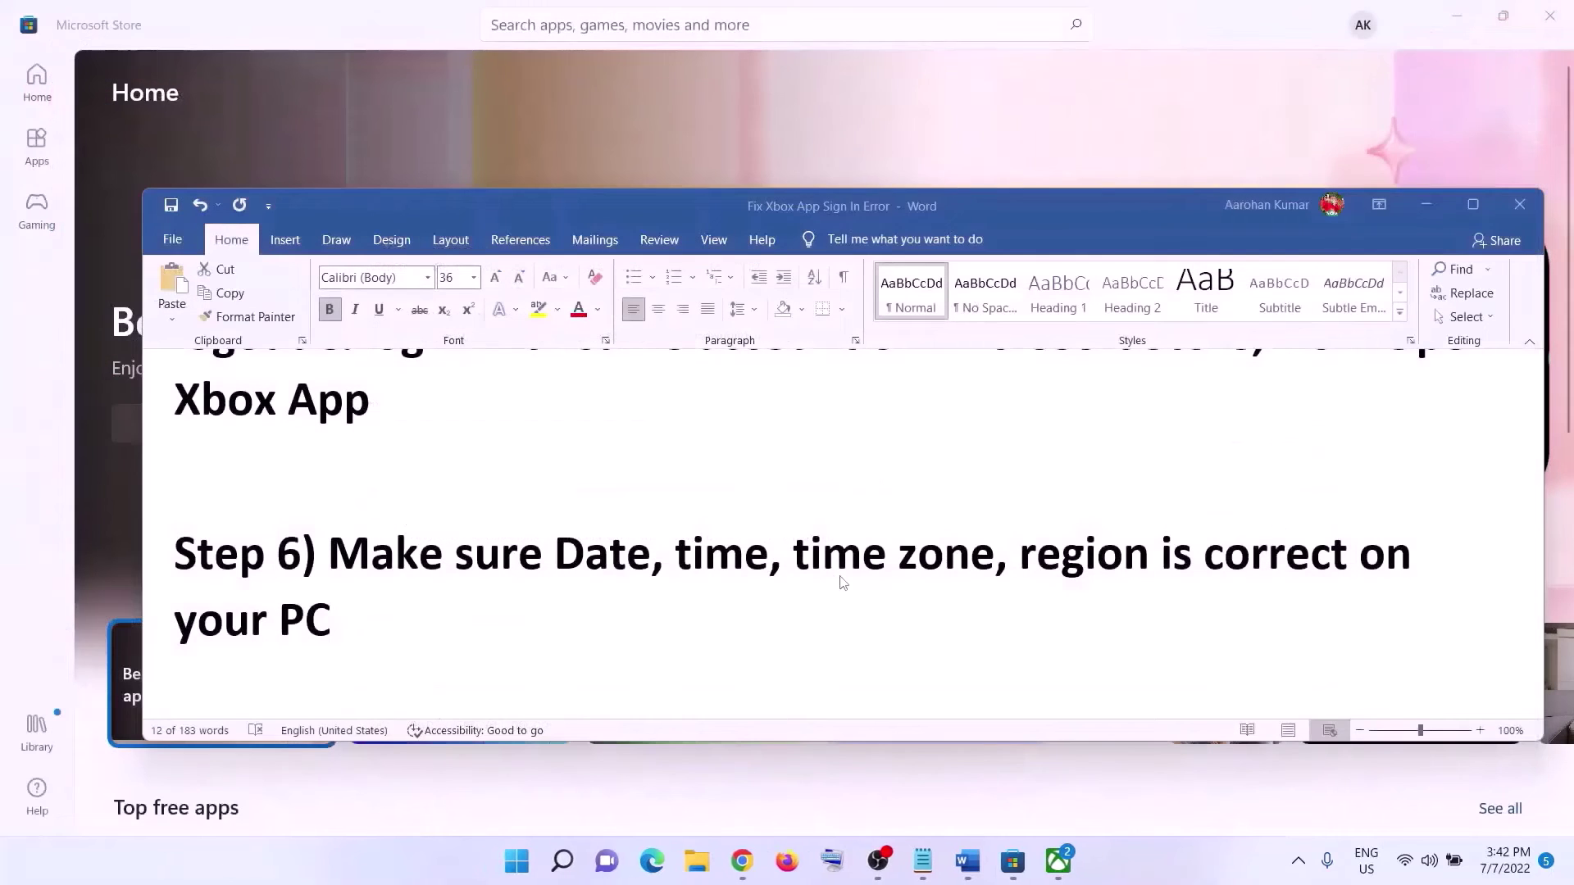
# Select the Xbox Identity Provider URL under Step 7 of the guide and bring Chrome forward
pyautogui.scroll(-4, 707, 576)
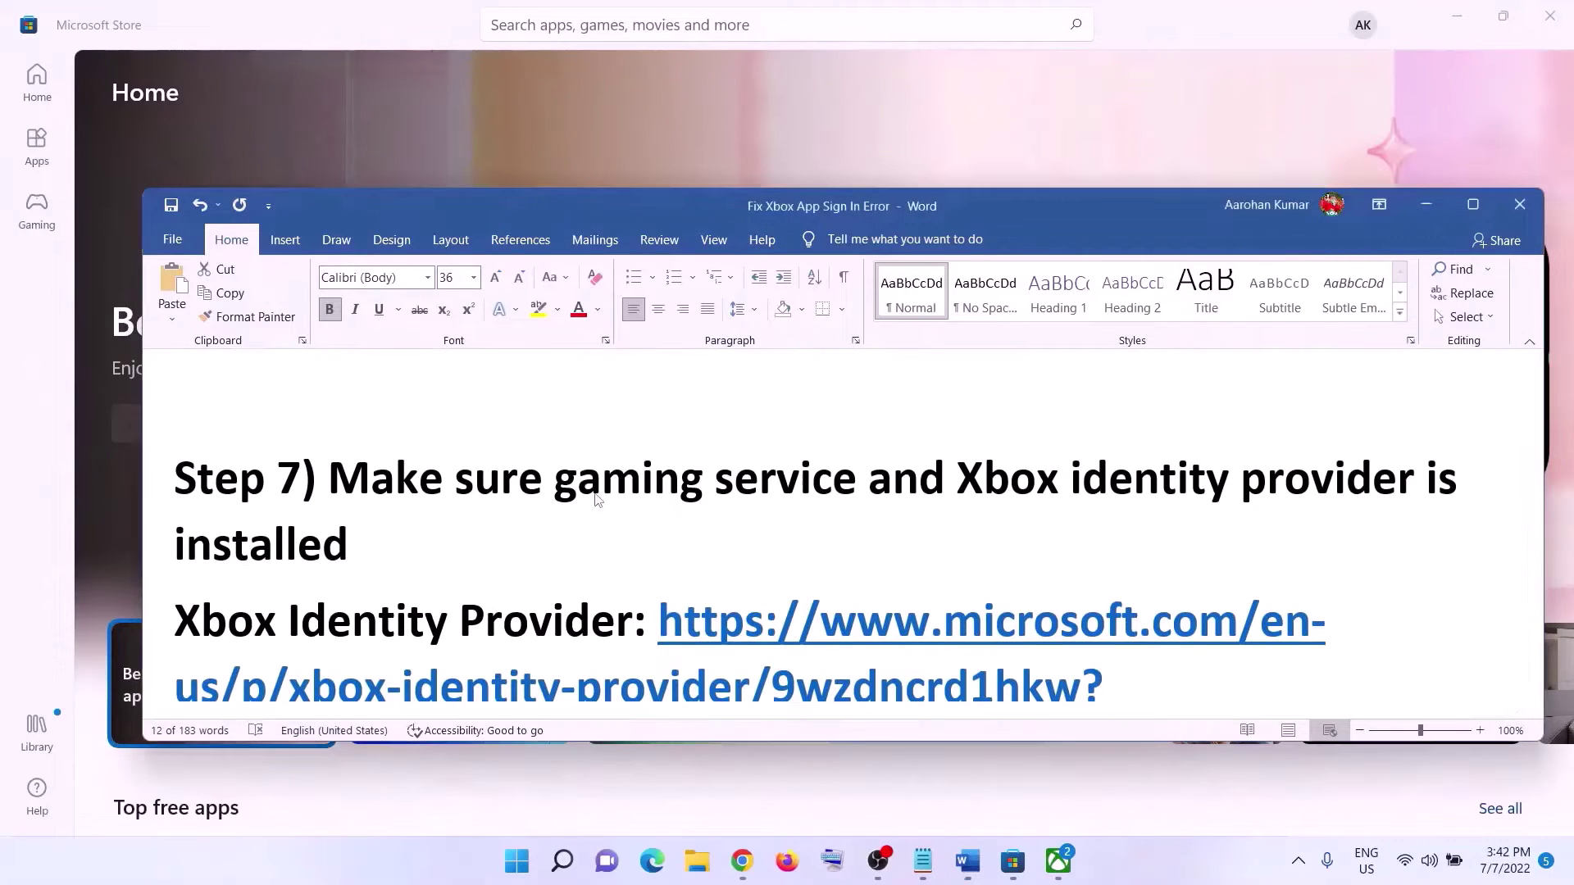
pyautogui.moveTo(870, 483); pyautogui.dragTo(485, 563)
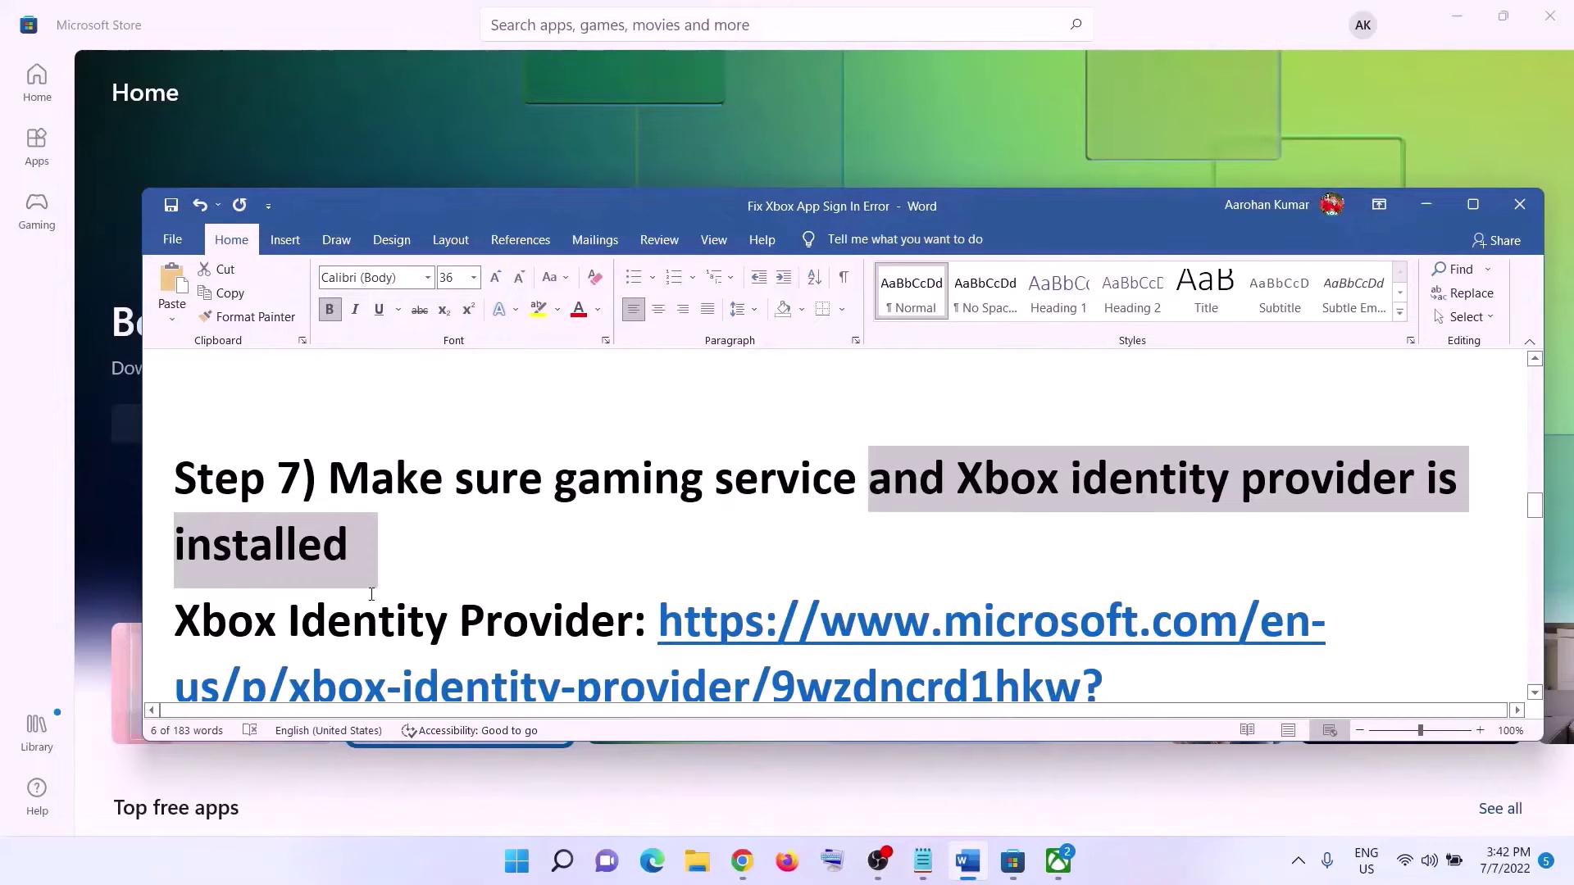
pyautogui.click(371, 595)
pyautogui.scroll(-2, 974, 538)
pyautogui.scroll(-1, 941, 621)
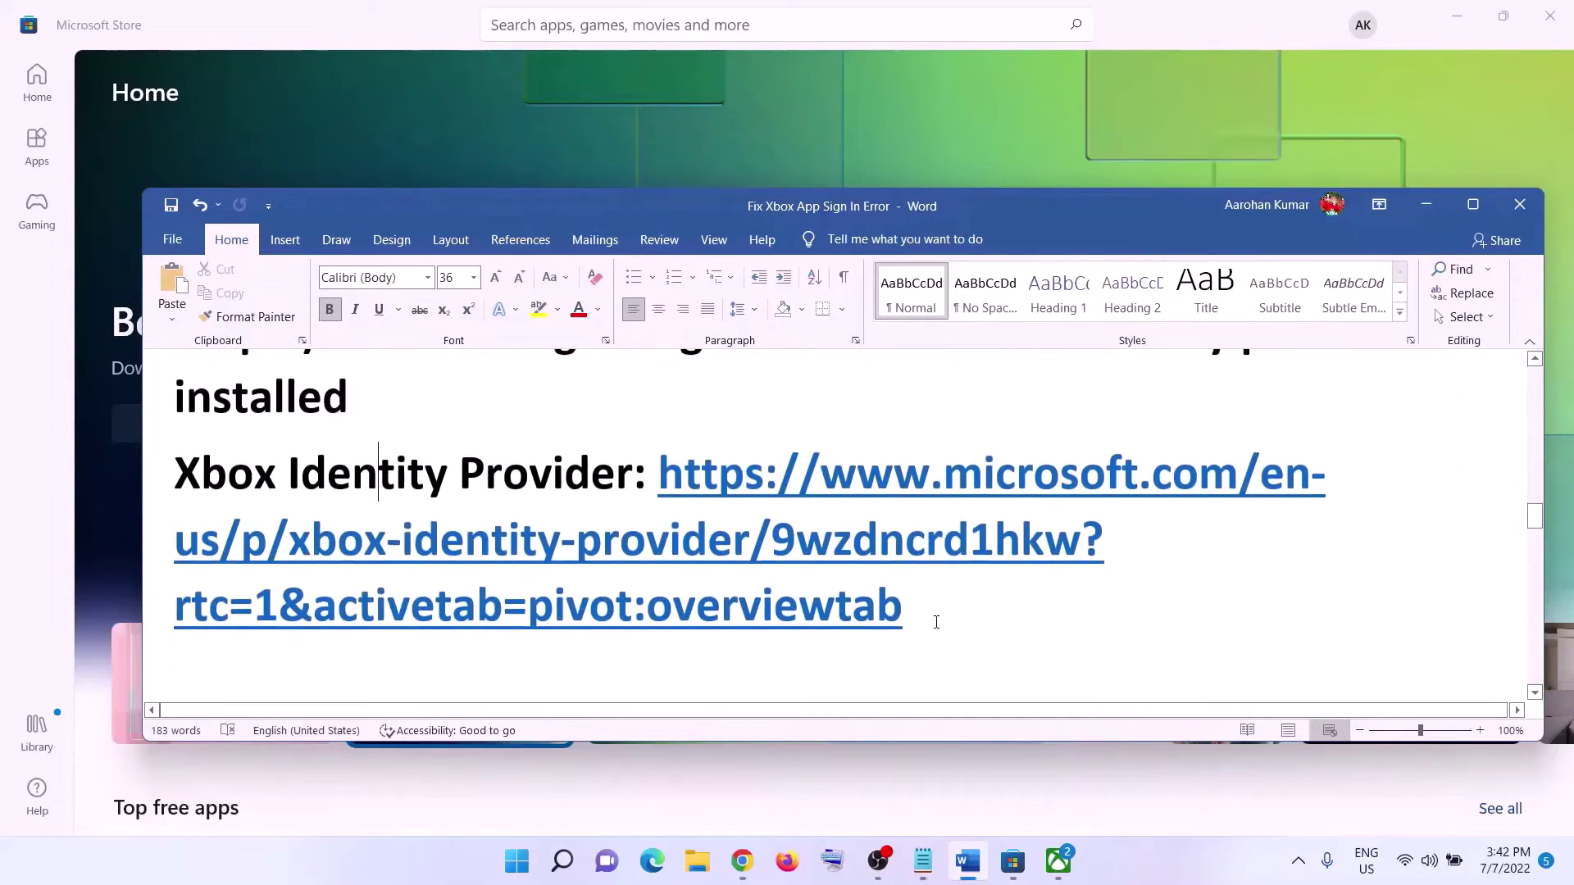
pyautogui.moveTo(938, 625); pyautogui.dragTo(726, 509)
pyautogui.hotkey('ctrl', 'c')
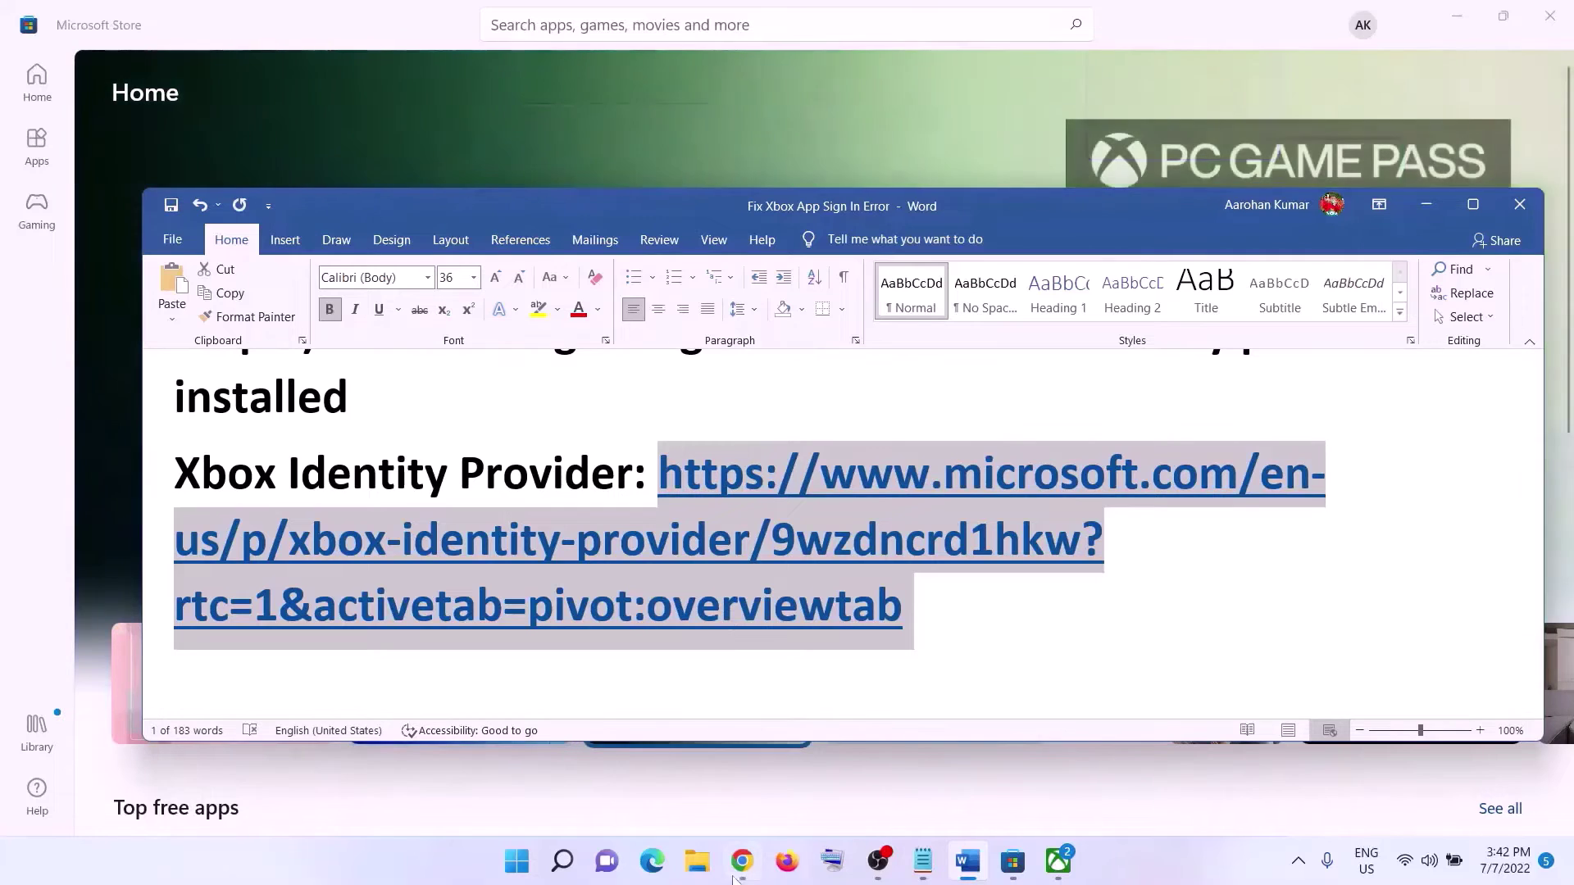
pyautogui.click(742, 861)
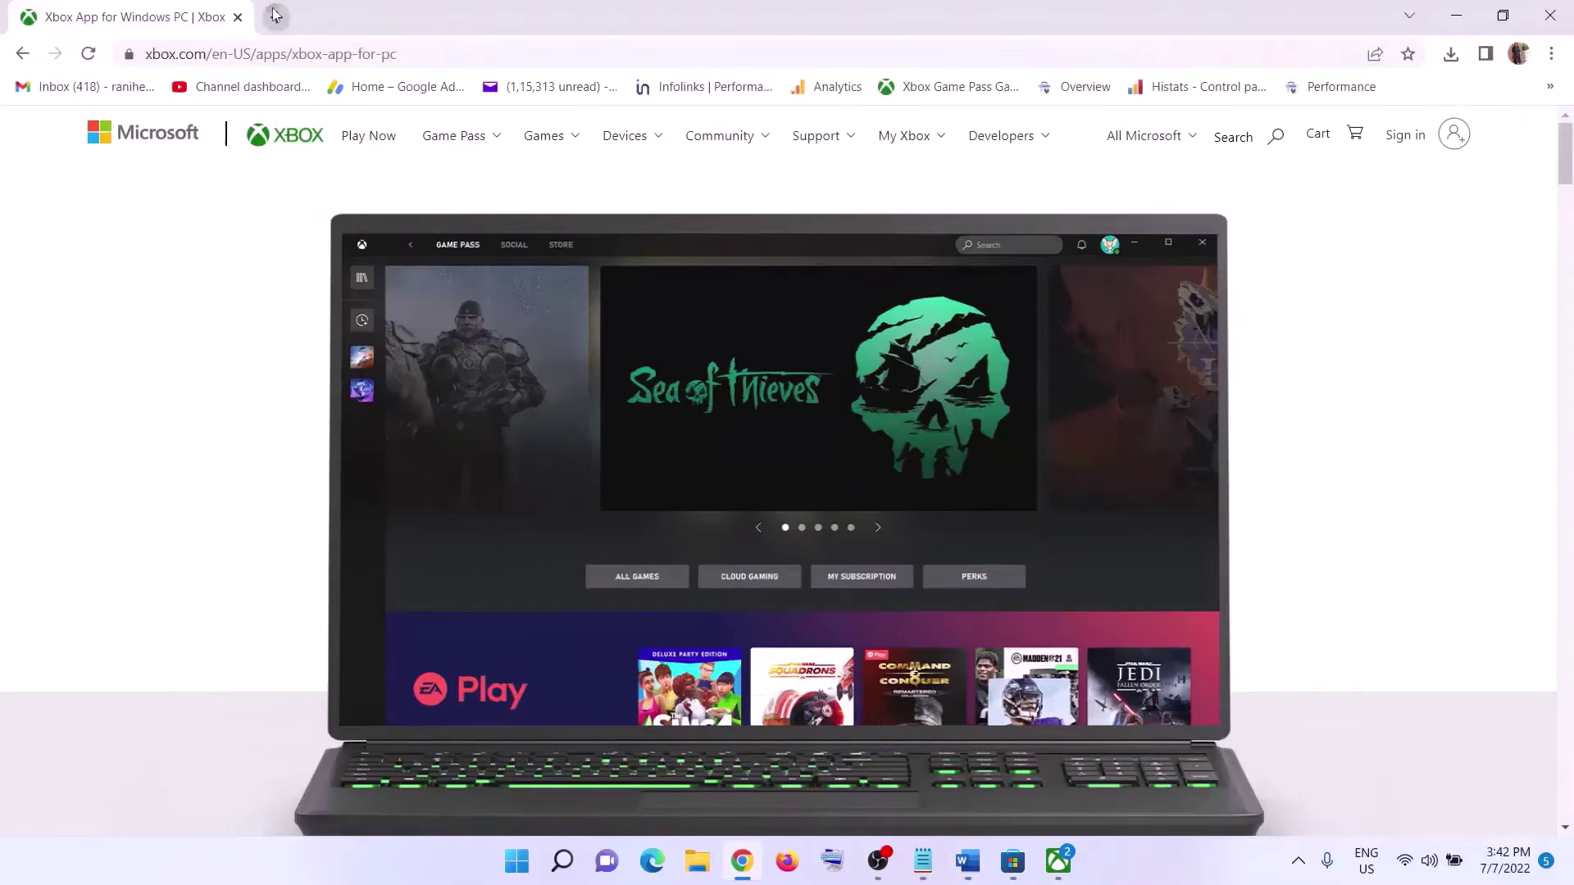
# Load the pasted Xbox Identity Provider link in a new tab and open it in Microsoft Store
pyautogui.click(275, 17)
pyautogui.hotkey('ctrl', 'v')
pyautogui.press('Return')
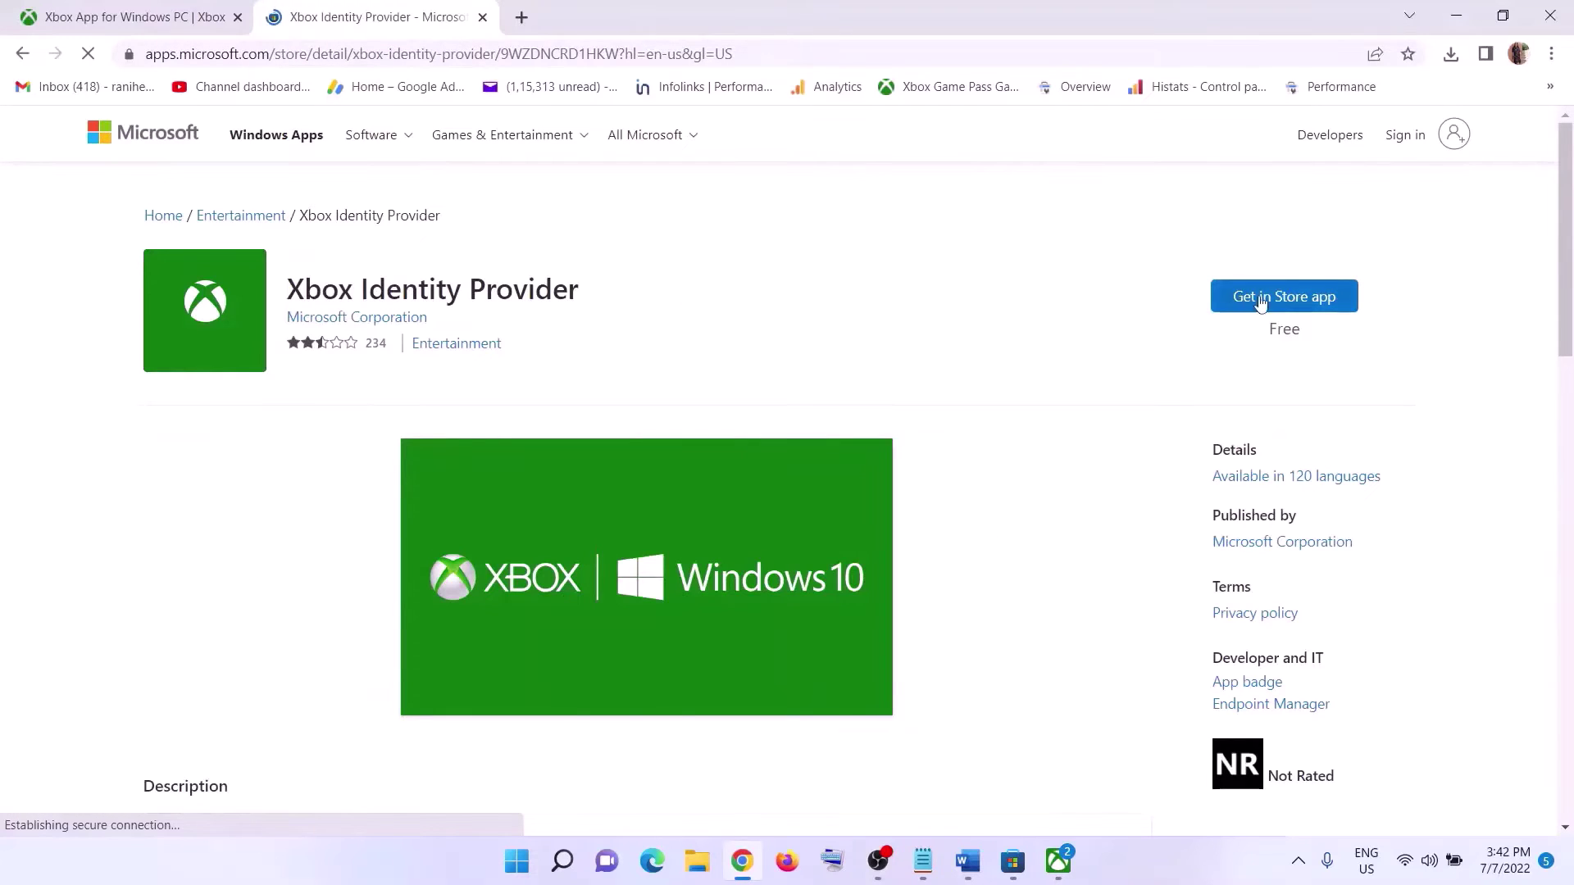
pyautogui.click(1279, 307)
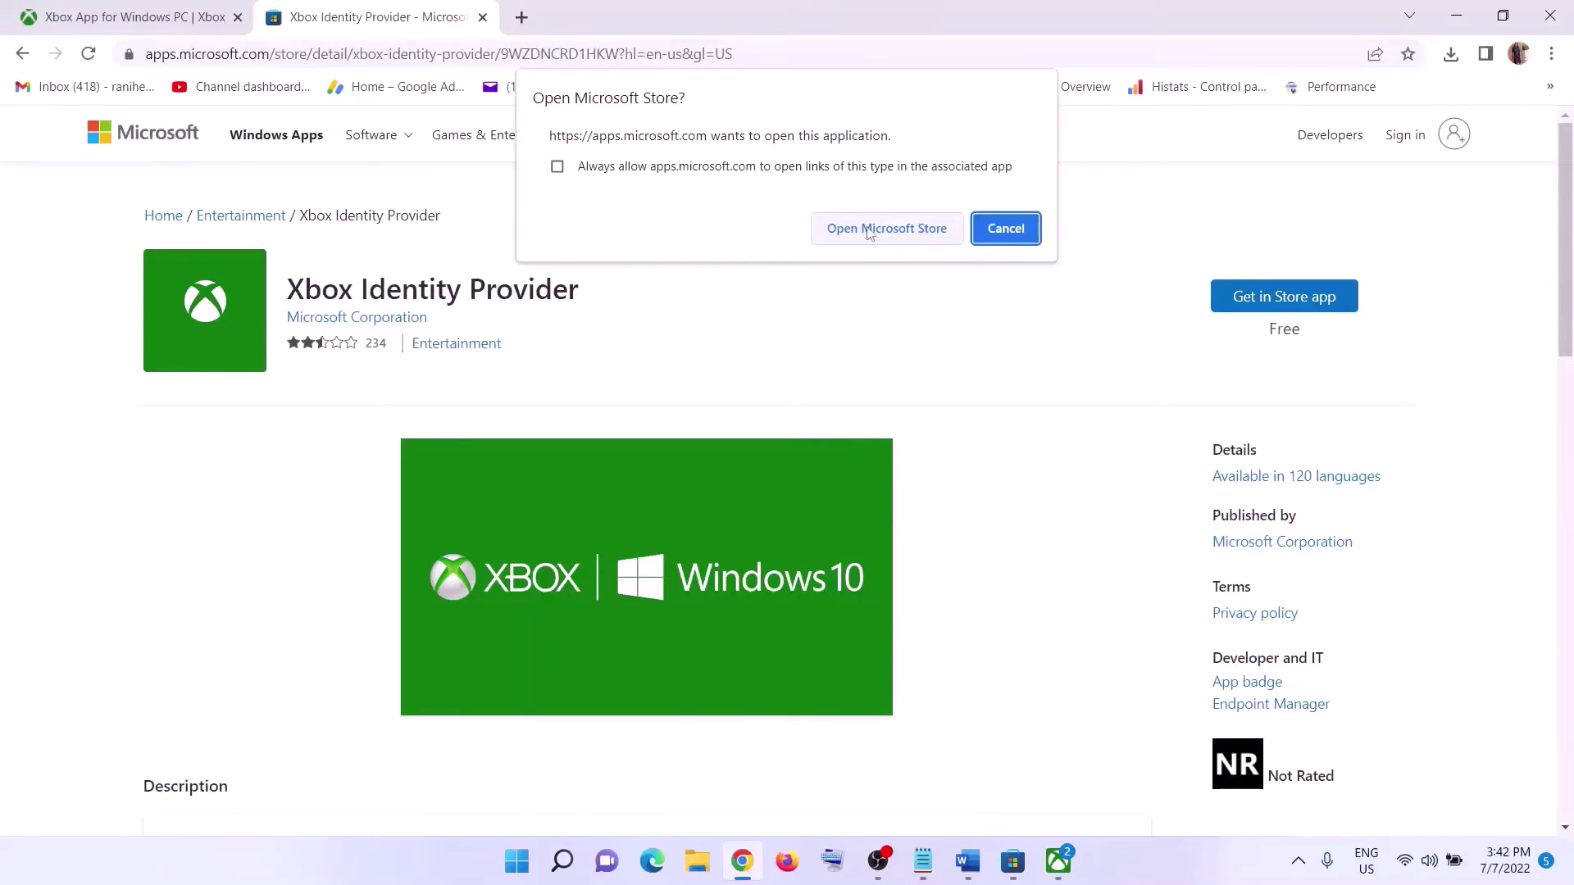
pyautogui.click(870, 229)
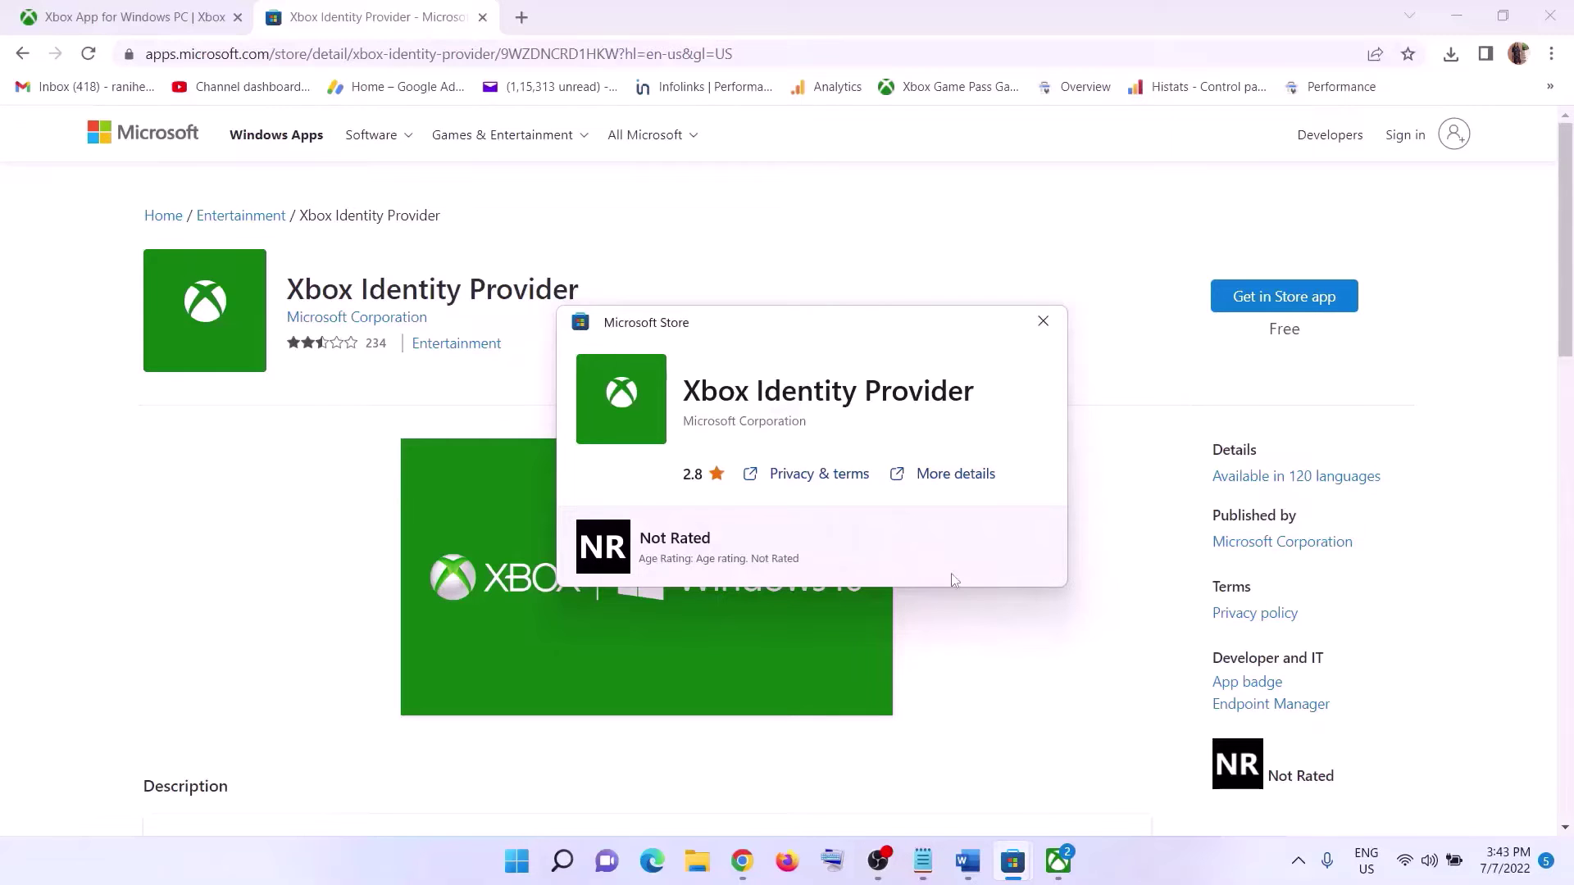
# Copy the Gaming Services uninstall command from the 'Uninstall remains of gaming service' section of the guide
pyautogui.click(1043, 321)
pyautogui.click(967, 861)
pyautogui.scroll(-5, 532, 531)
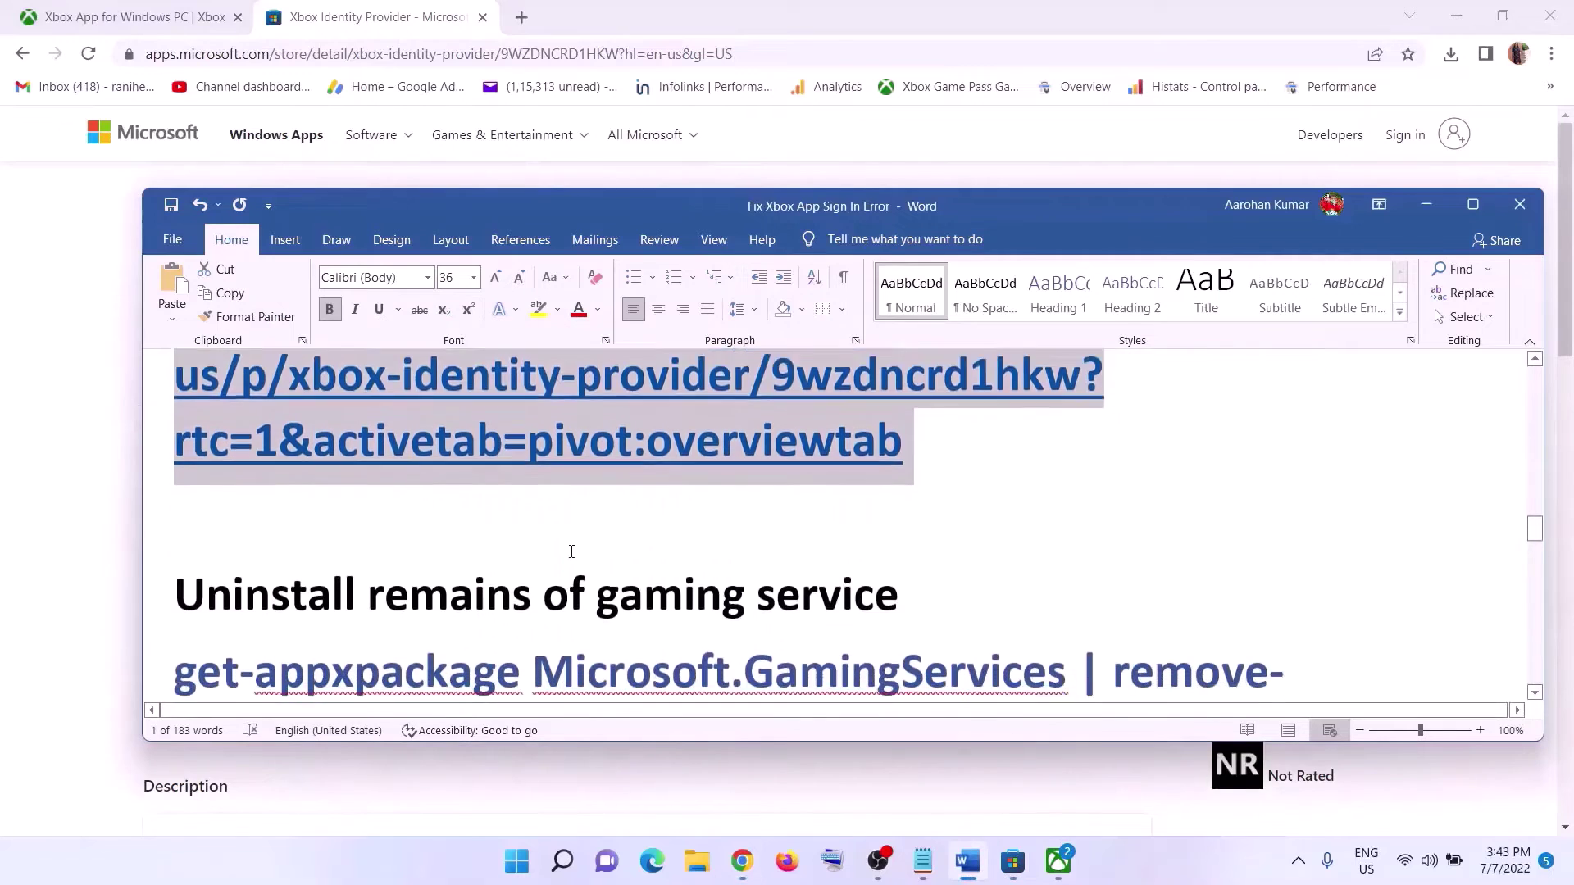
pyautogui.click(291, 463)
pyautogui.tripleClick(870, 467)
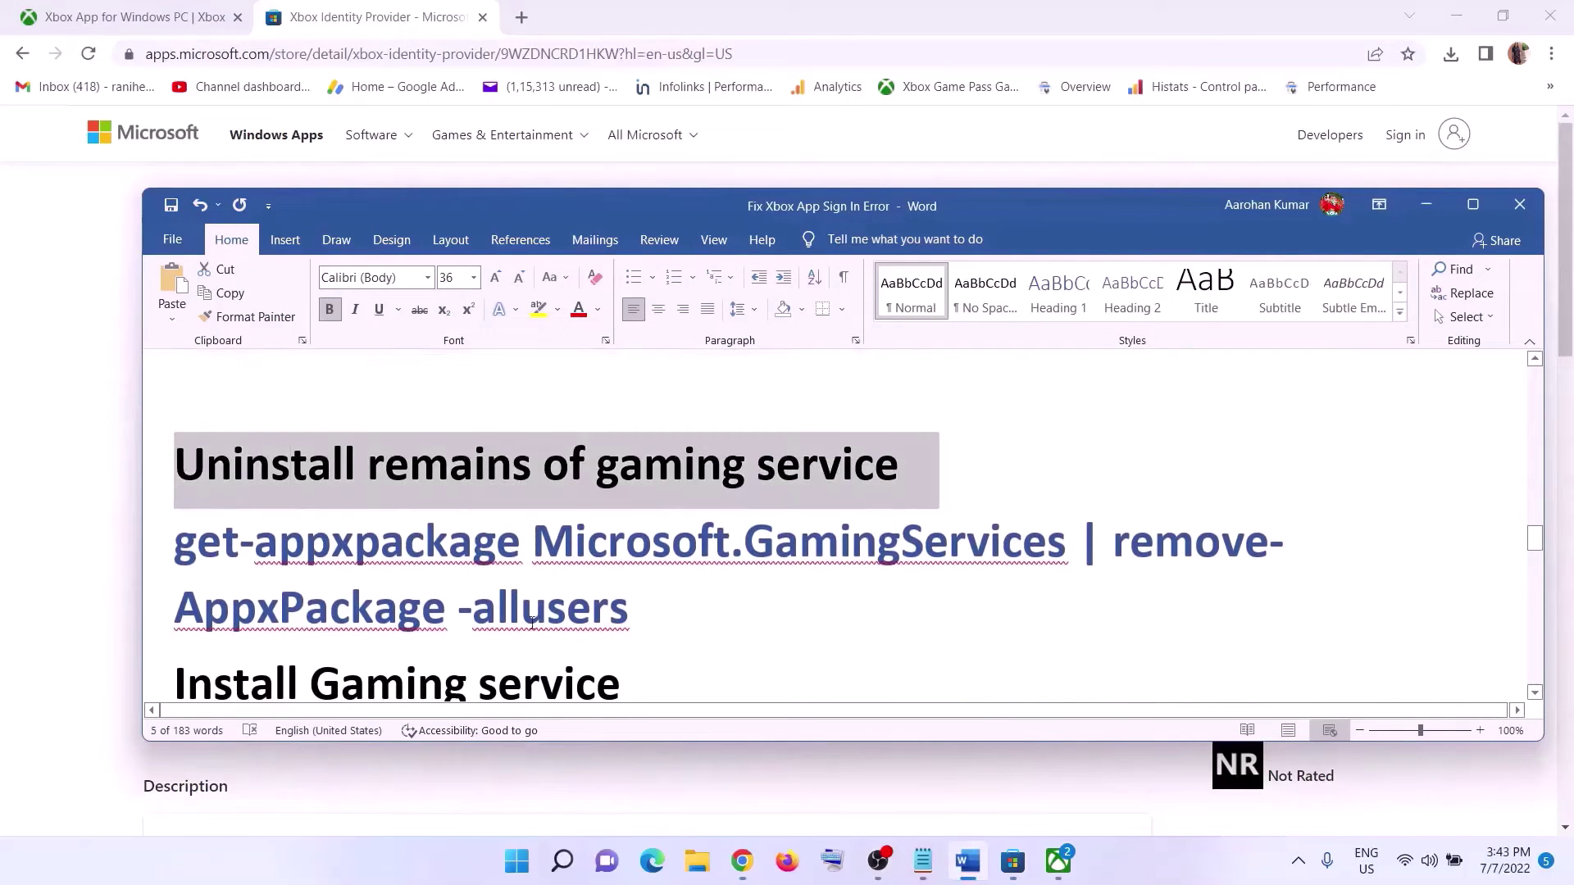
pyautogui.scroll(-2, 738, 492)
pyautogui.moveTo(674, 520); pyautogui.dragTo(175, 447)
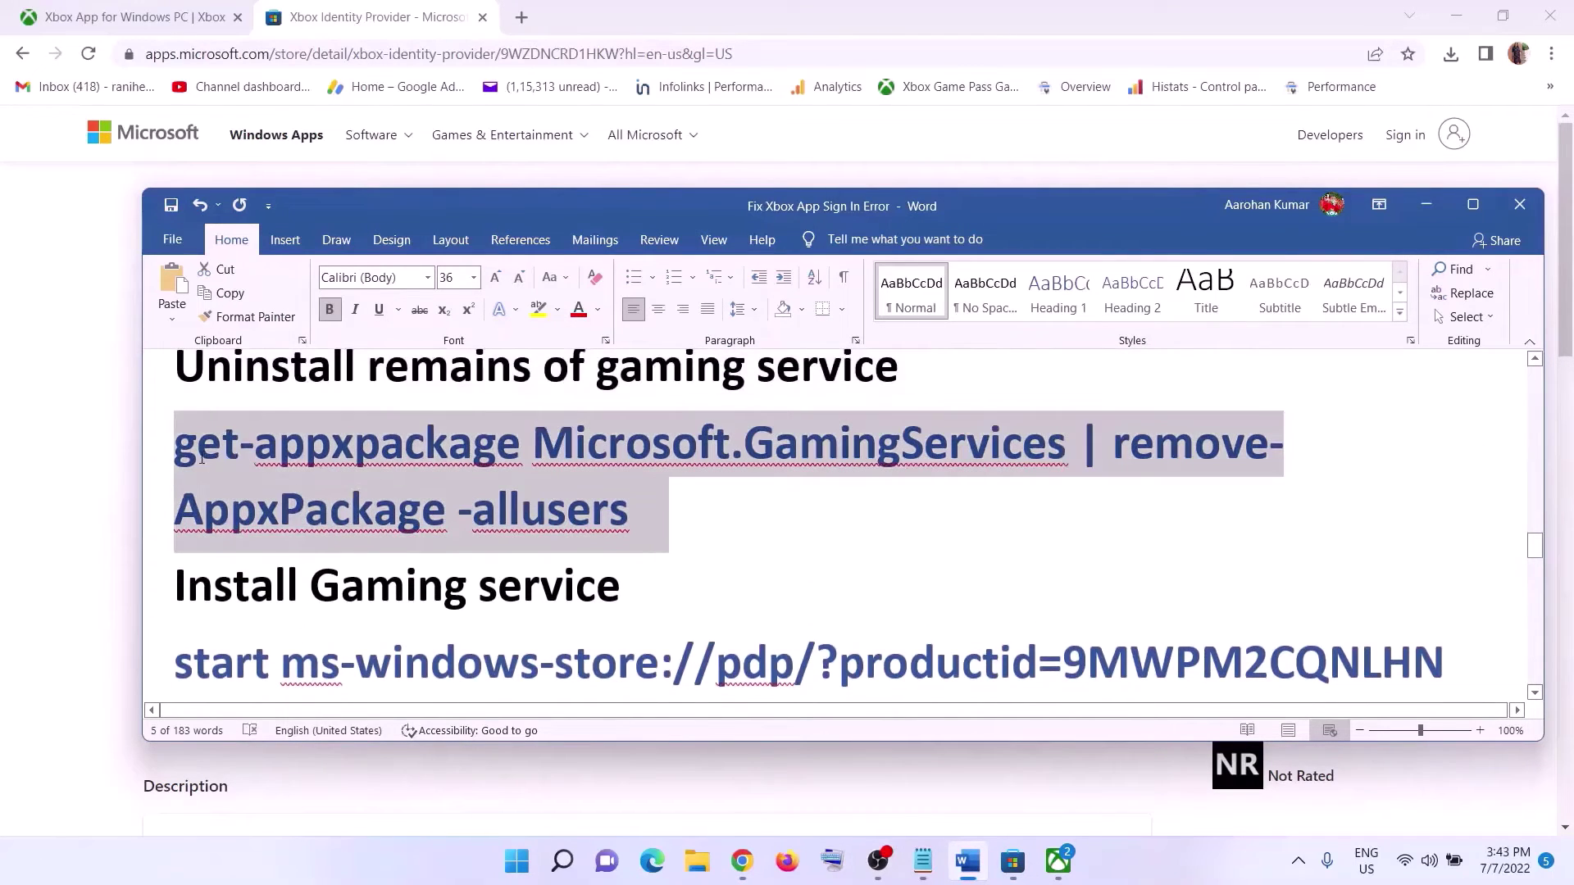
pyautogui.rightClick(242, 459)
pyautogui.click(314, 499)
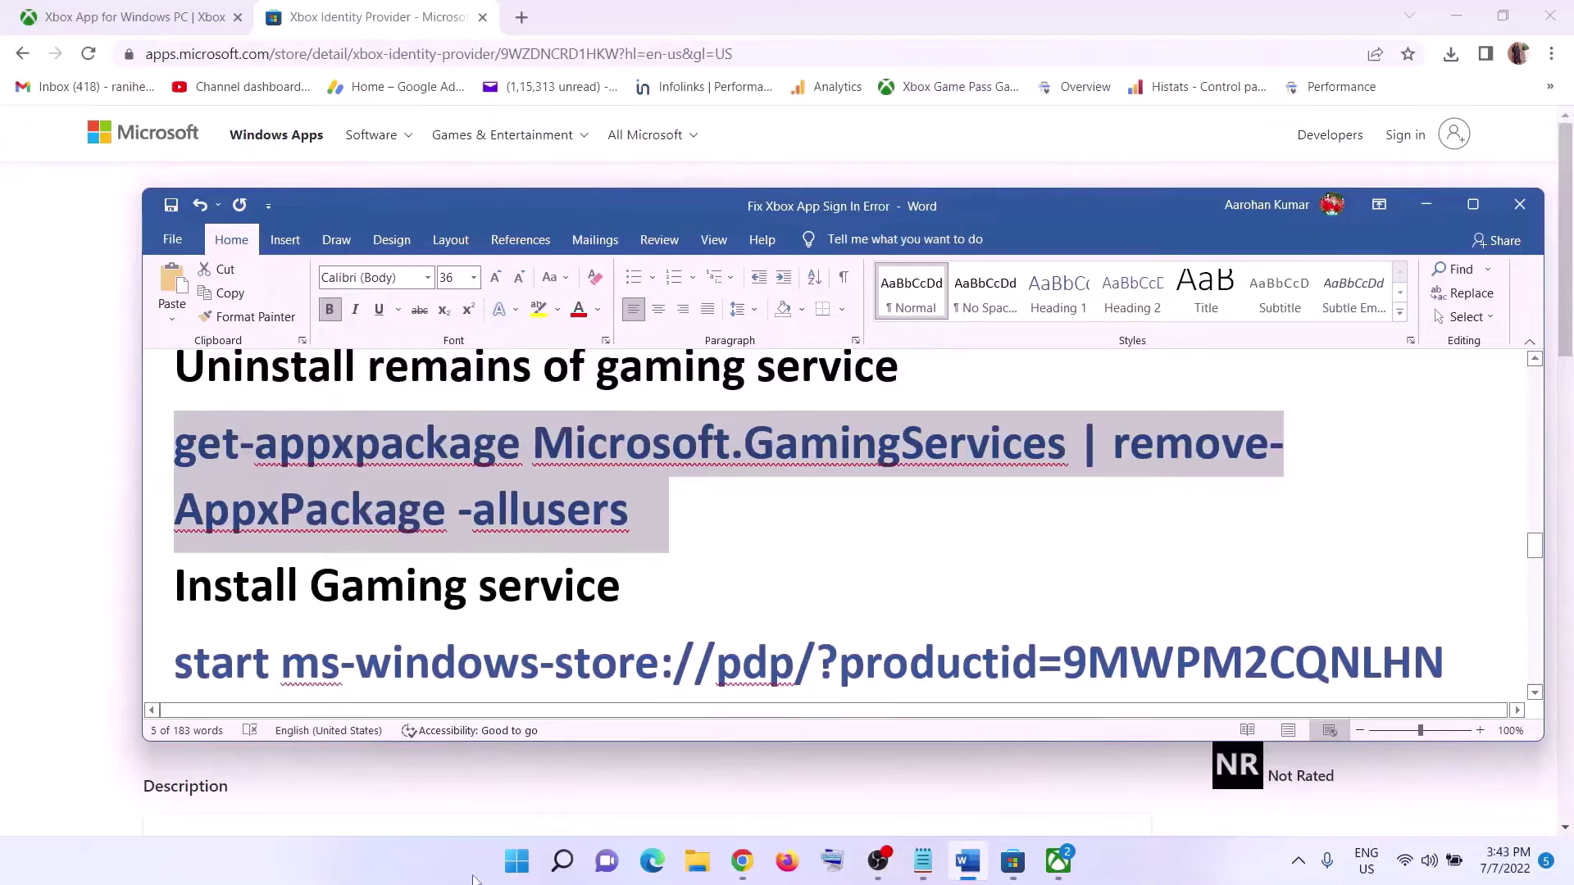
# Run the Microsoft.GamingServices remove-AppxPackage command in an administrator PowerShell
pyautogui.click(522, 871)
pyautogui.write('powershell')
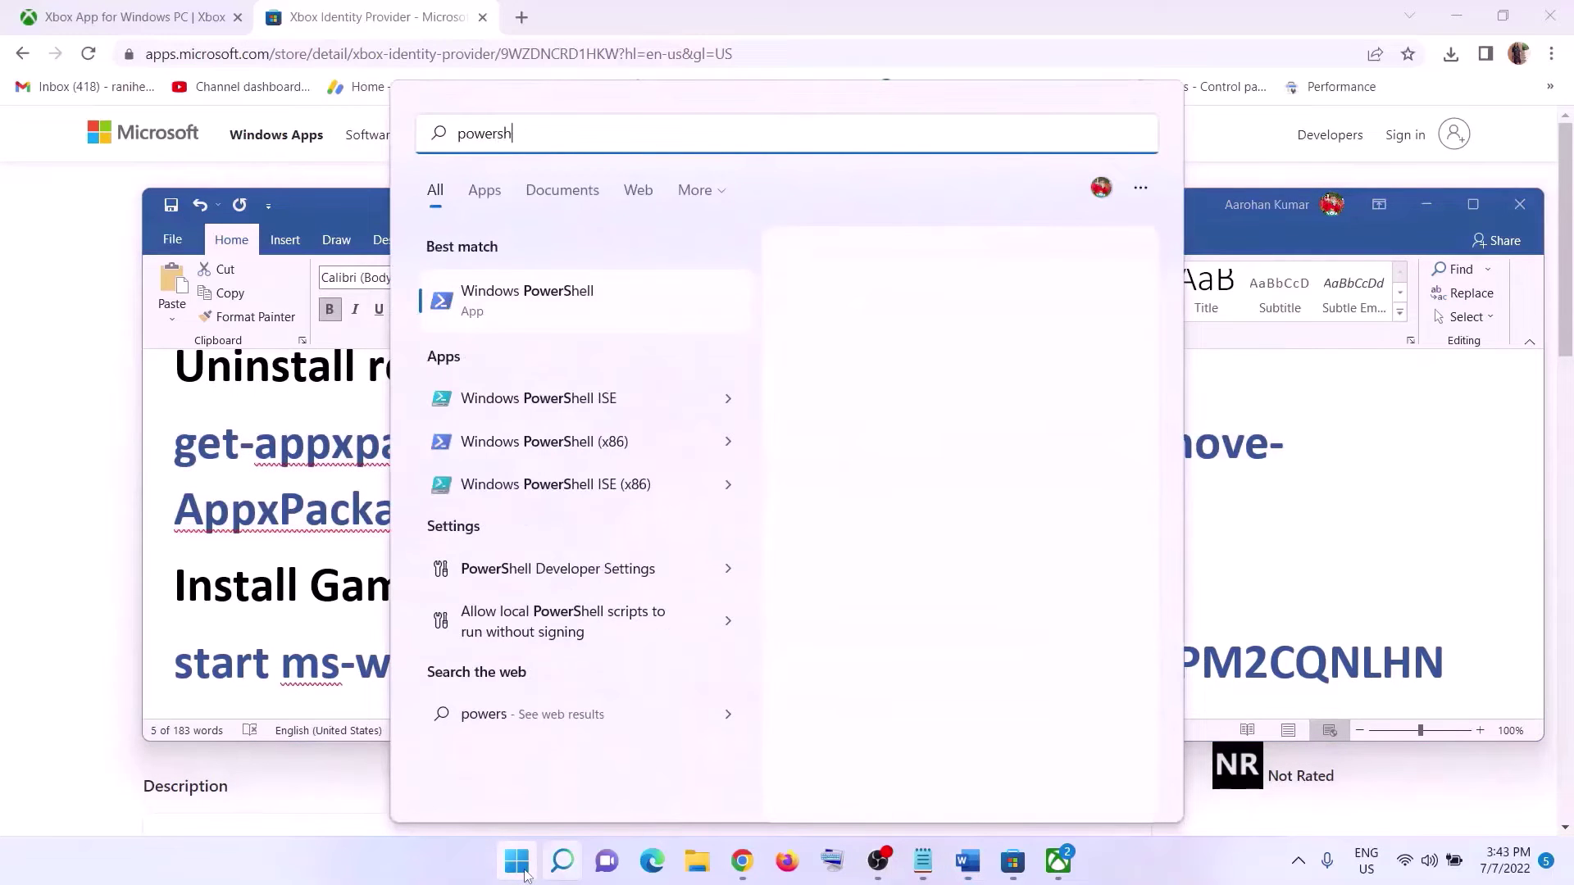
pyautogui.rightClick(516, 279)
pyautogui.rightClick(487, 309)
pyautogui.click(599, 329)
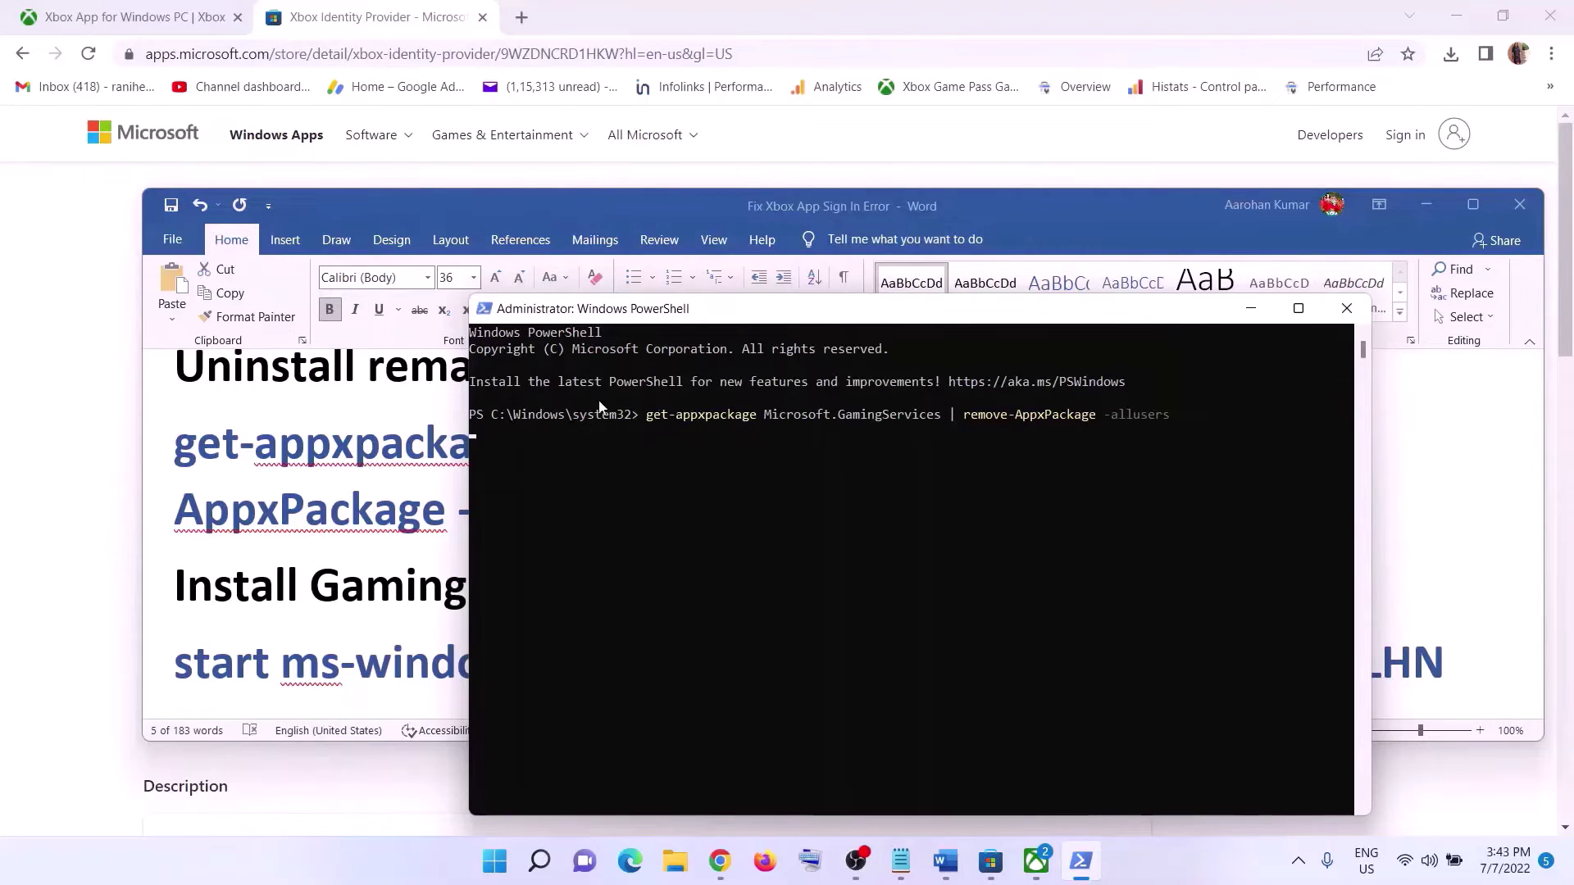
pyautogui.press('Return')
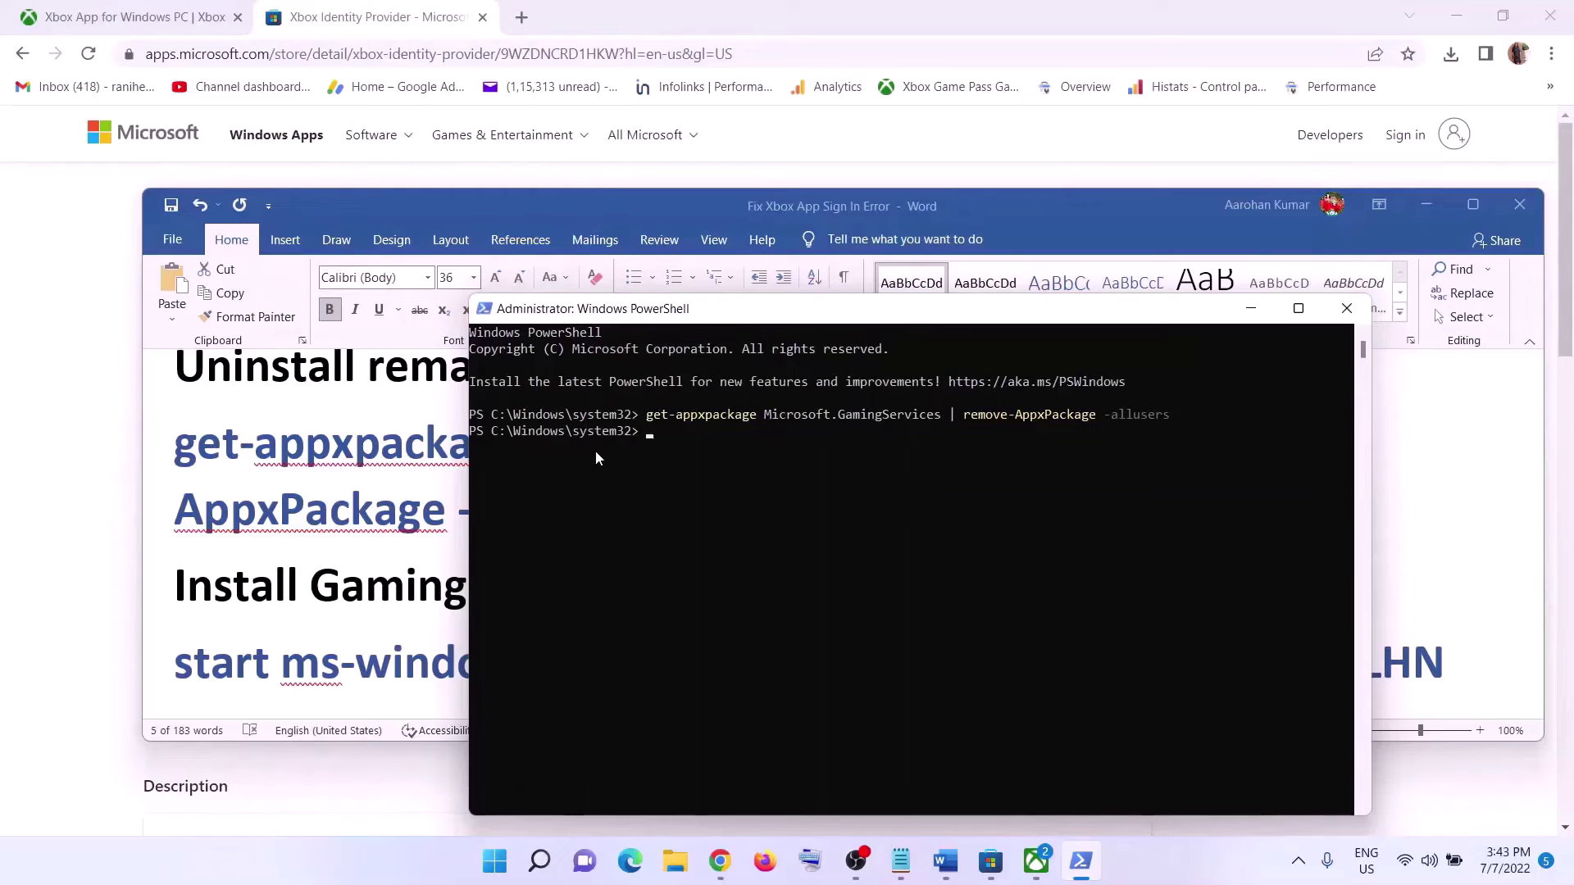
# Copy and run 'start ms-windows-store://pdp/?productid=9MWPM2CQNLHN' to open the Gaming Services store page
pyautogui.click(461, 485)
pyautogui.scroll(-3, 738, 525)
pyautogui.moveTo(1445, 520); pyautogui.dragTo(174, 524)
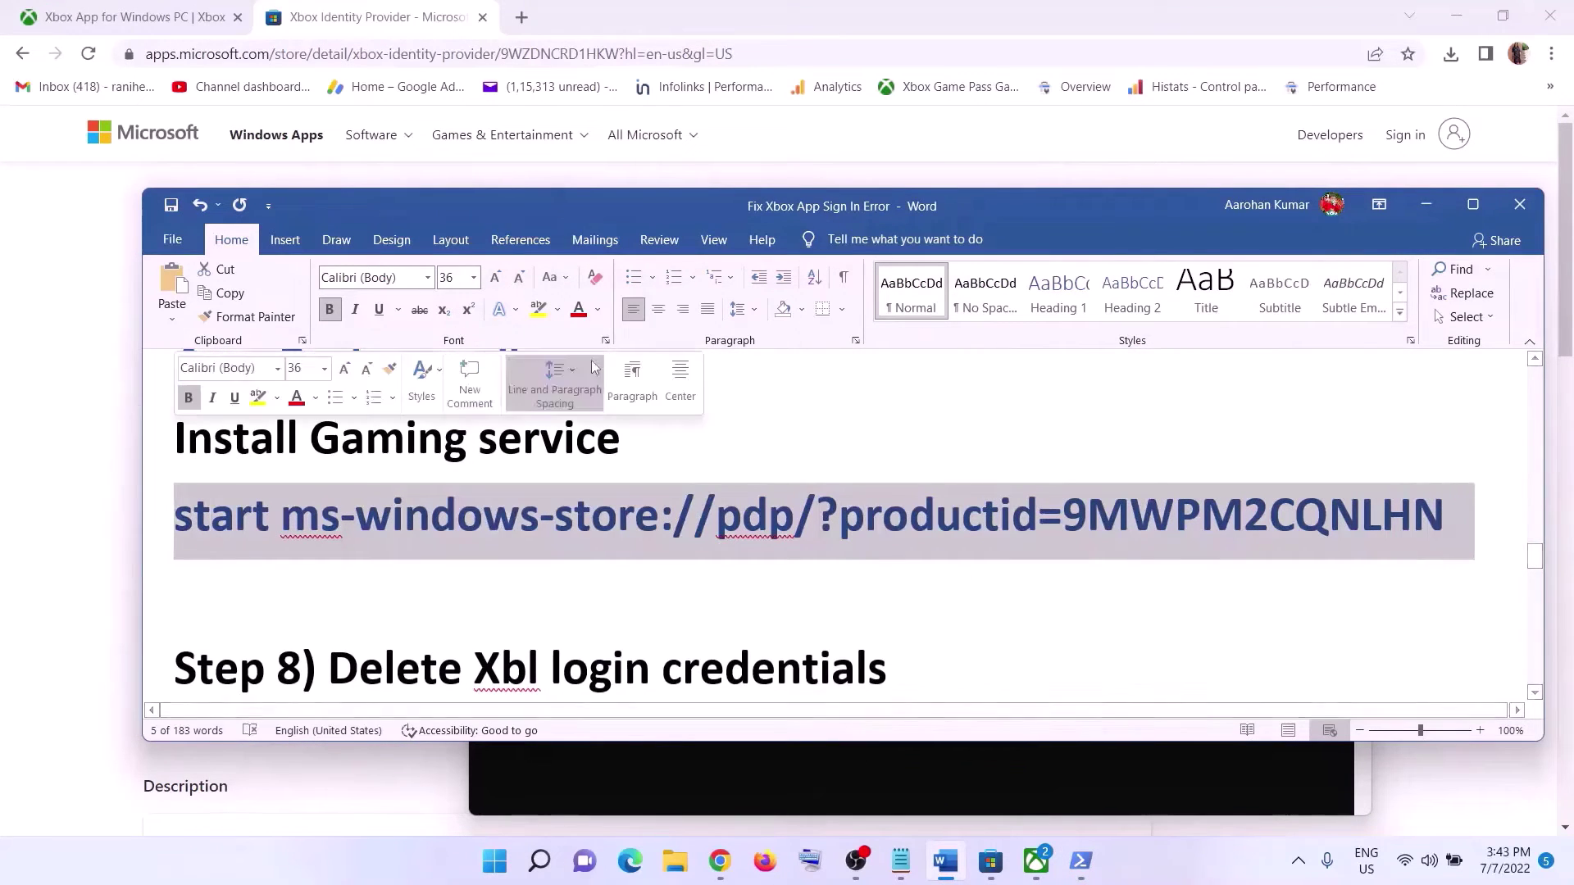
pyautogui.hotkey('ctrl', 'c')
pyautogui.hotkey('alt', 'Tab')
pyautogui.rightClick(758, 350)
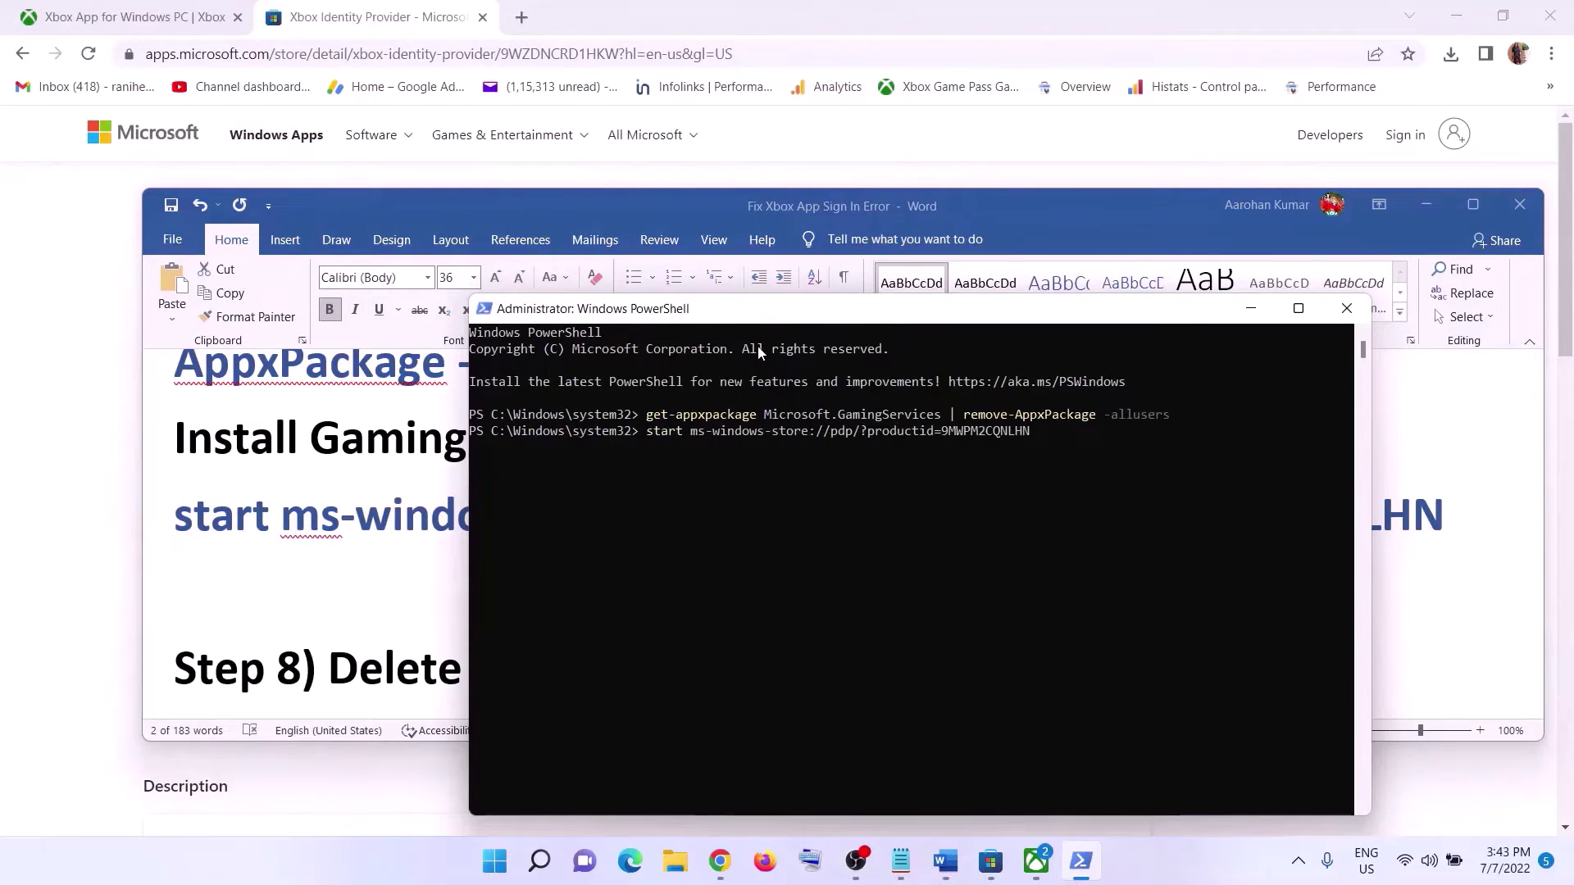
pyautogui.press('Return')
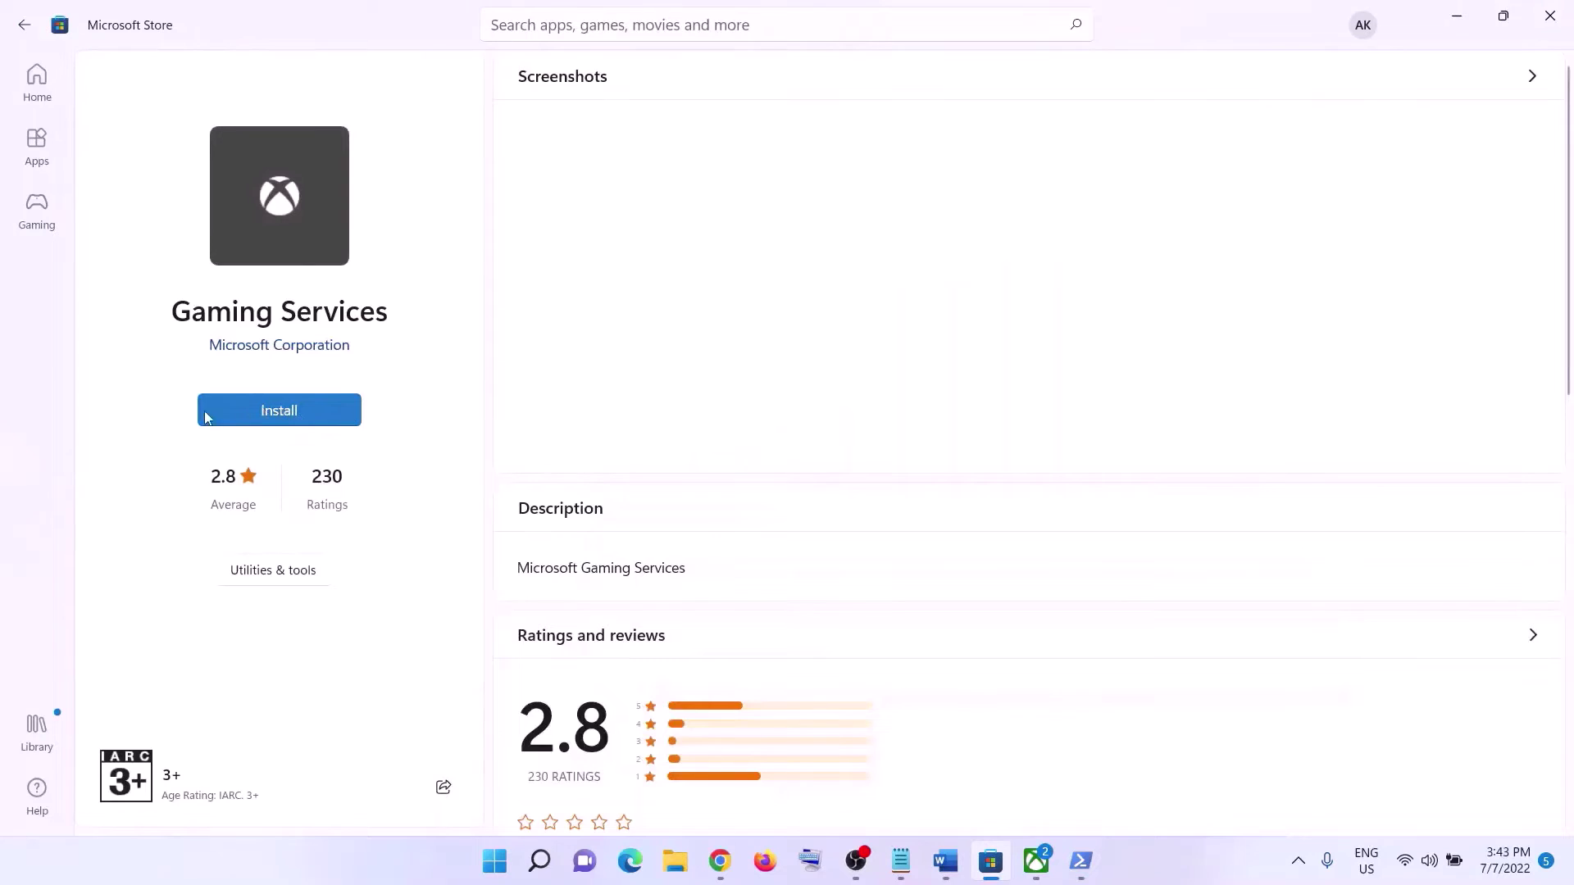
# Install Gaming Services from its Microsoft Store page
pyautogui.click(246, 419)
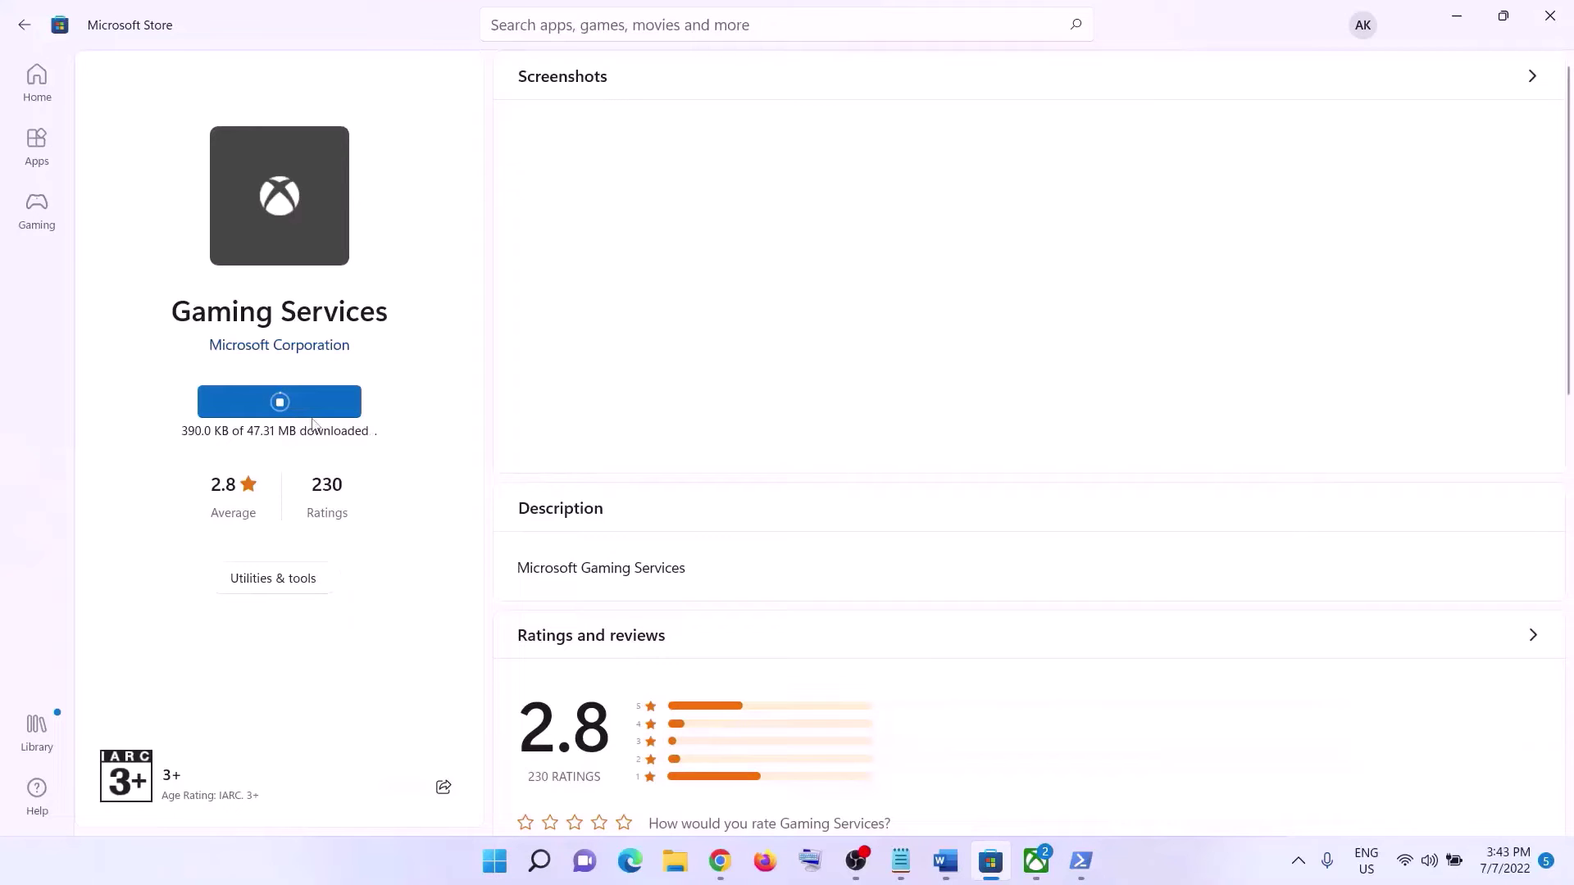
# Find Step 8 in the guide, then open Credential Manager maximized via a 'creden' search
pyautogui.click(934, 868)
pyautogui.scroll(-3, 625, 566)
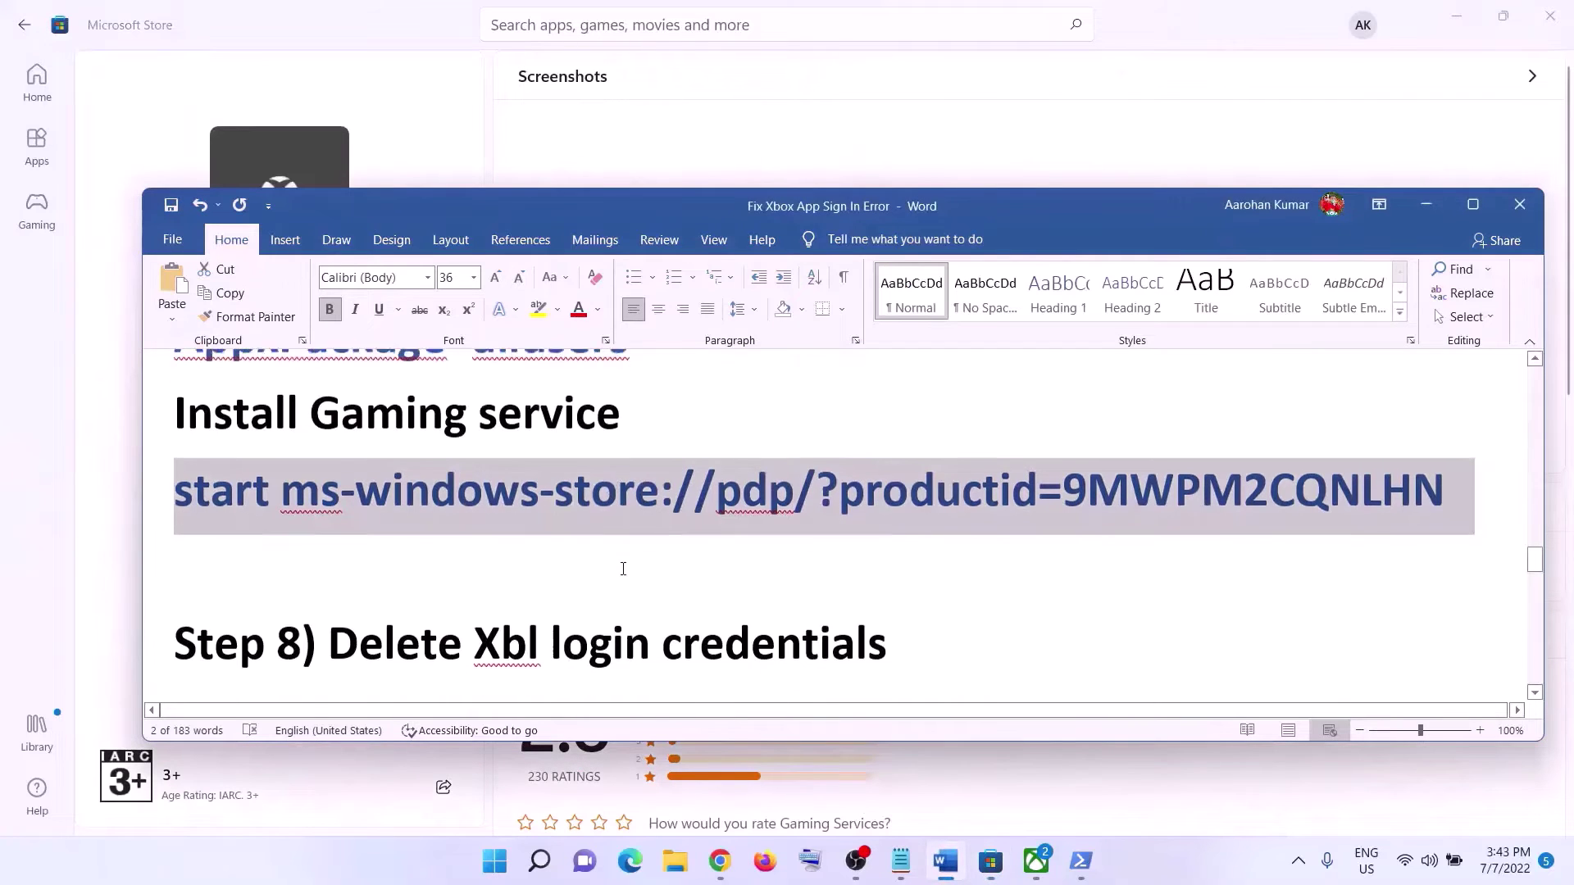
pyautogui.moveTo(505, 490); pyautogui.dragTo(861, 519)
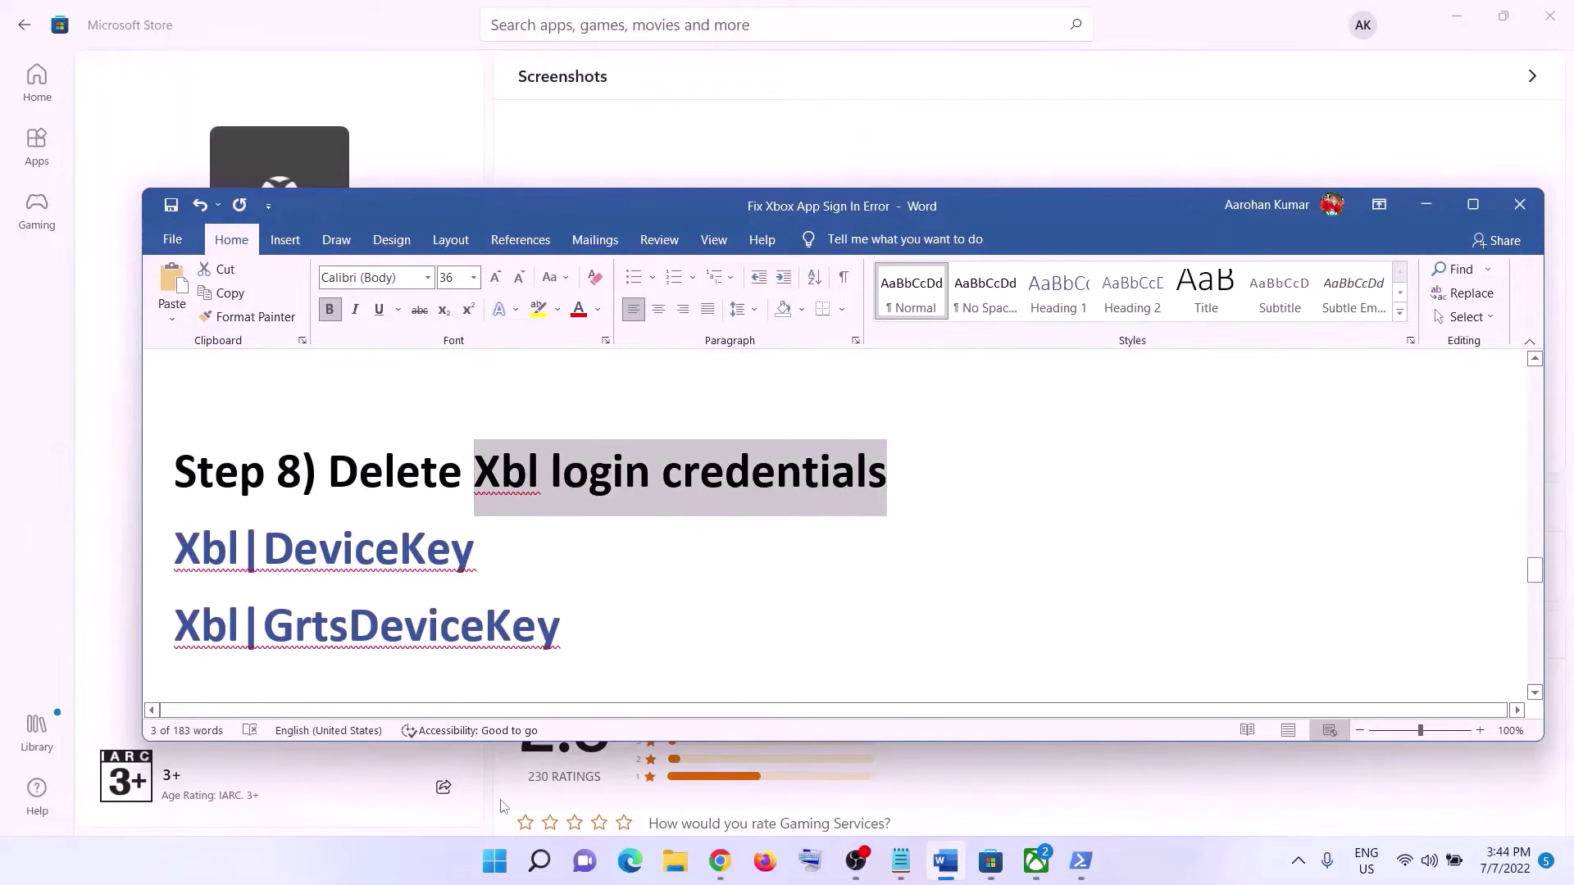
pyautogui.click(497, 868)
pyautogui.write('creden')
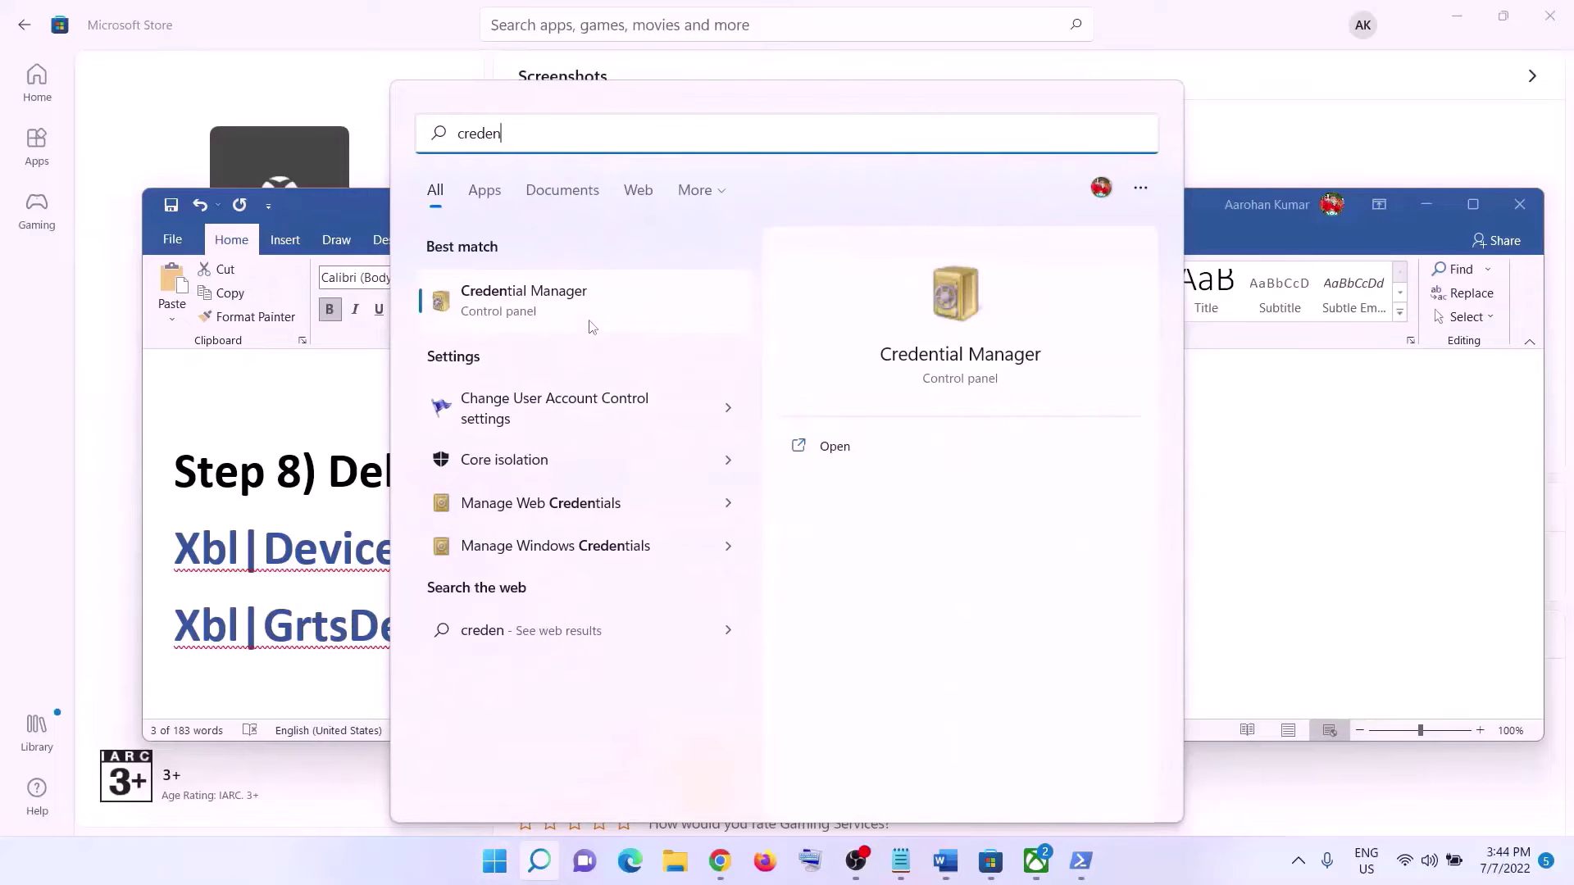
pyautogui.click(520, 318)
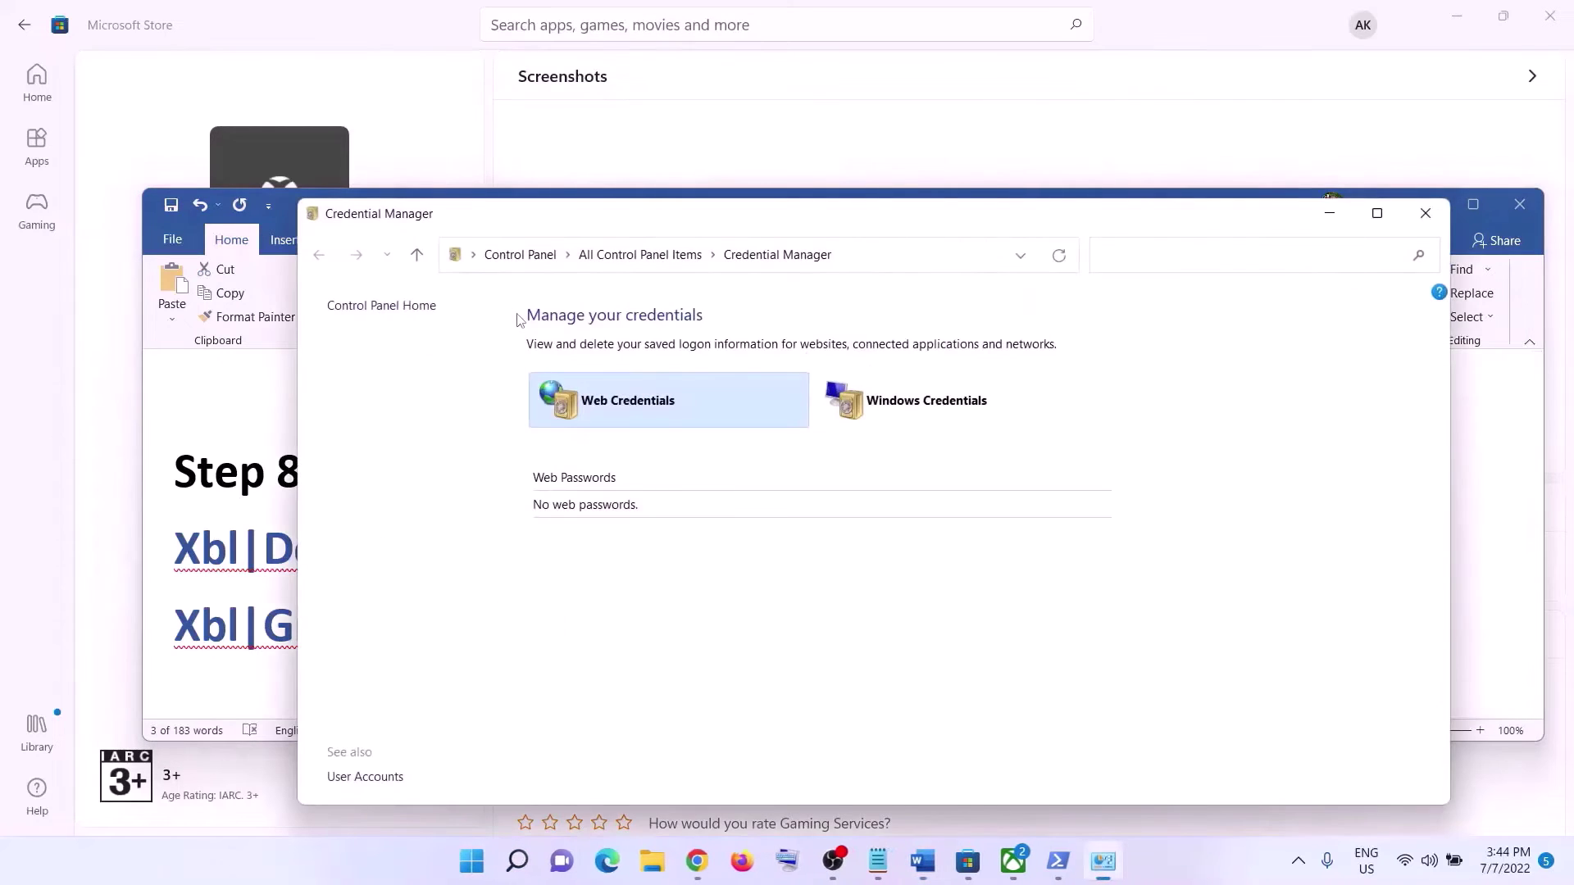
pyautogui.click(1377, 214)
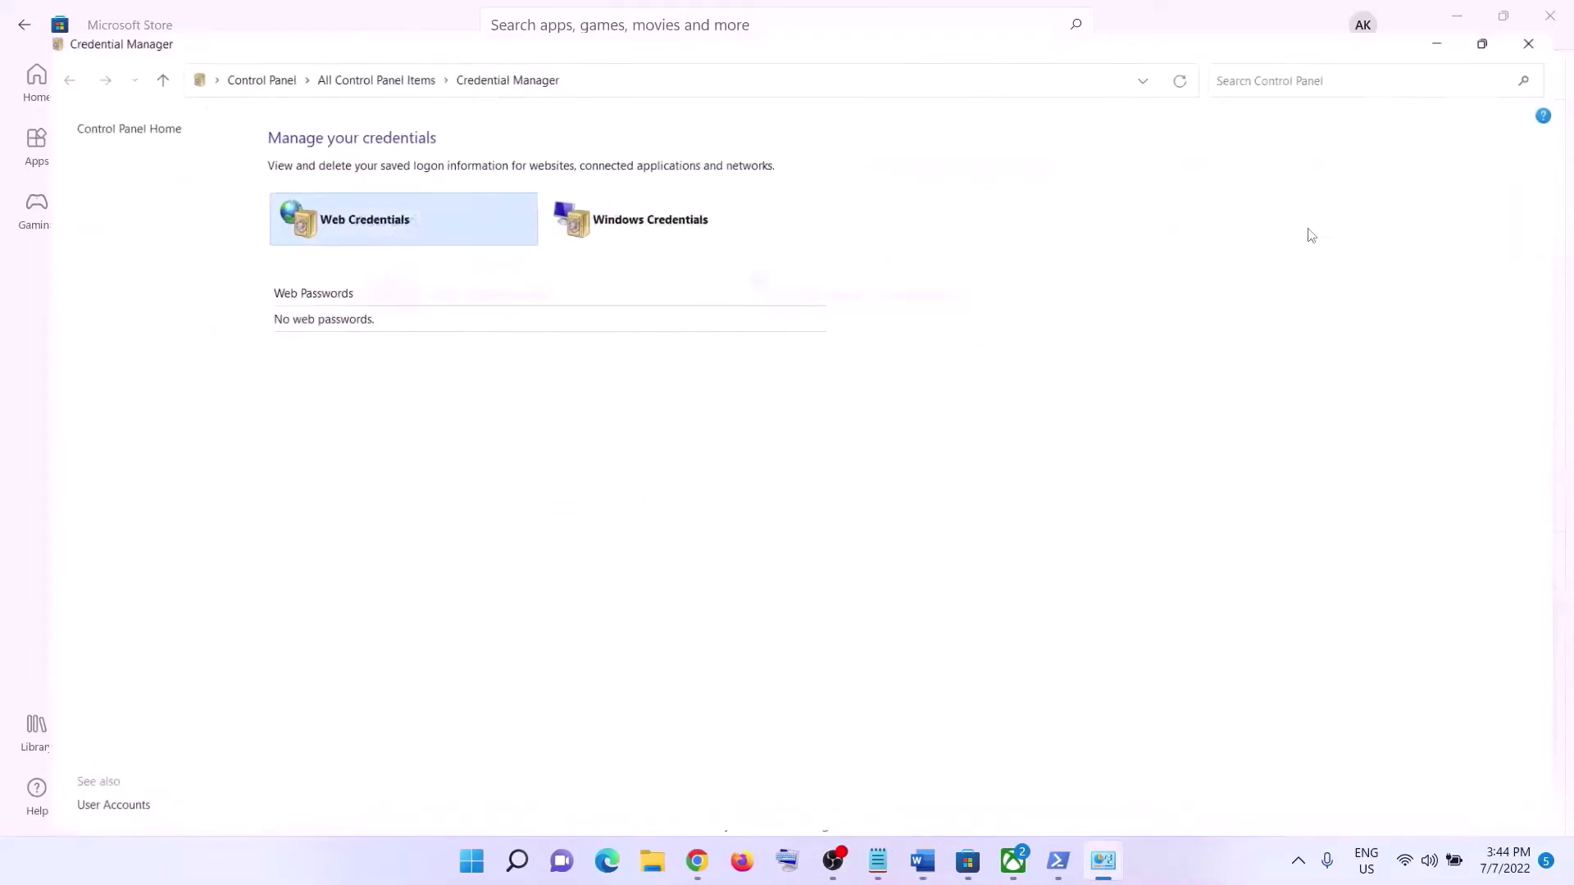
# Show Windows Credentials and compare the saved entries with the Xbl credential names in the guide
pyautogui.click(629, 200)
pyautogui.scroll(-2, 603, 492)
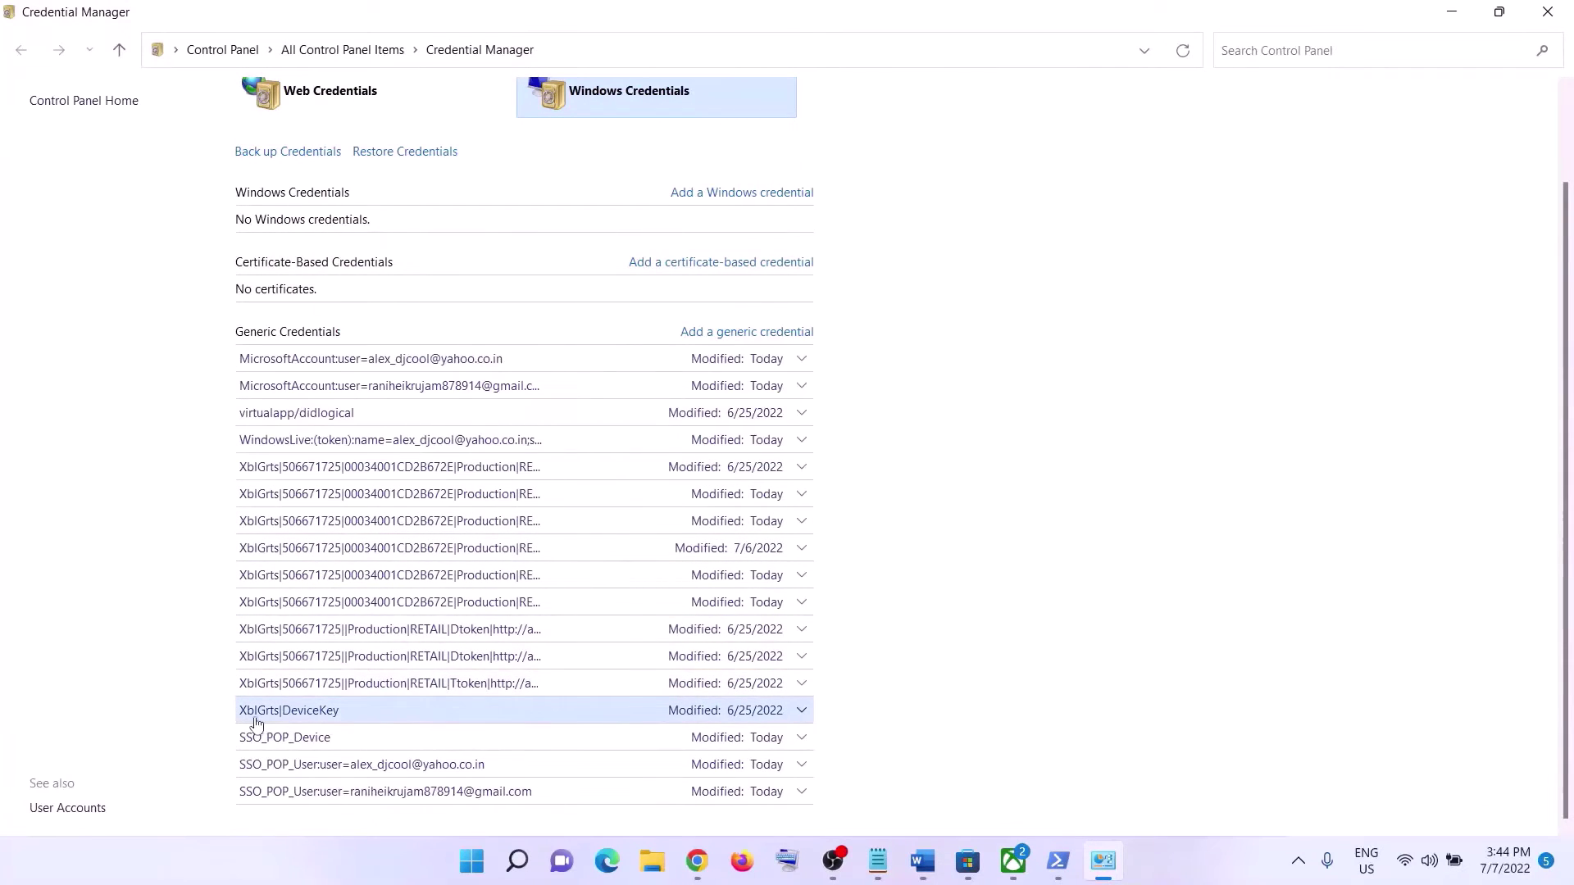
pyautogui.hotkey('alt', 'Tab')
pyautogui.moveTo(187, 545); pyautogui.dragTo(433, 538)
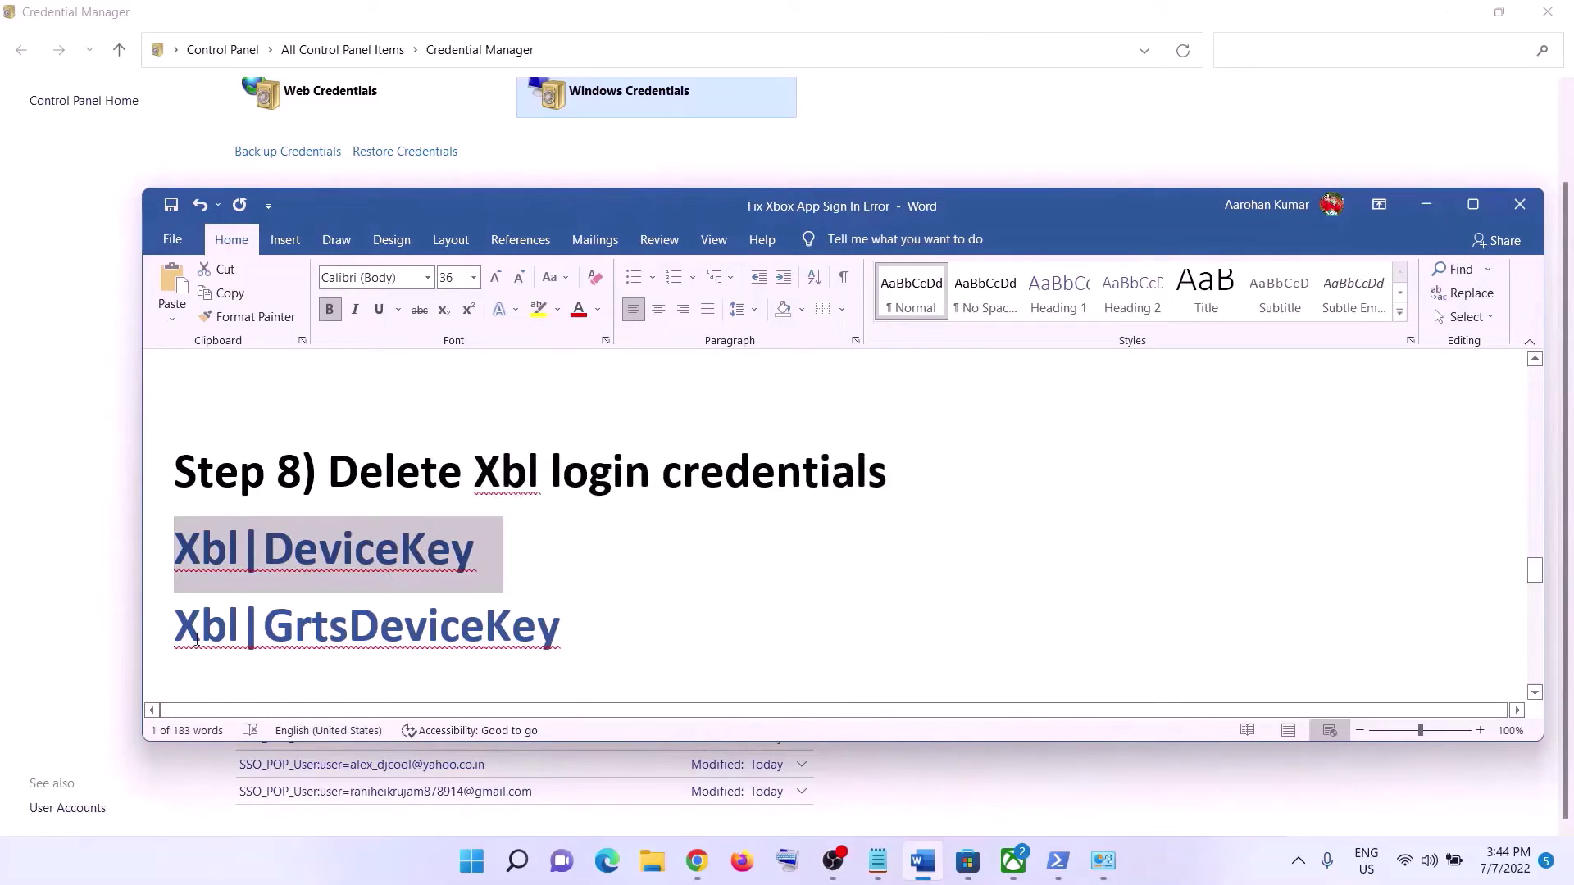
pyautogui.moveTo(173, 628); pyautogui.dragTo(344, 627)
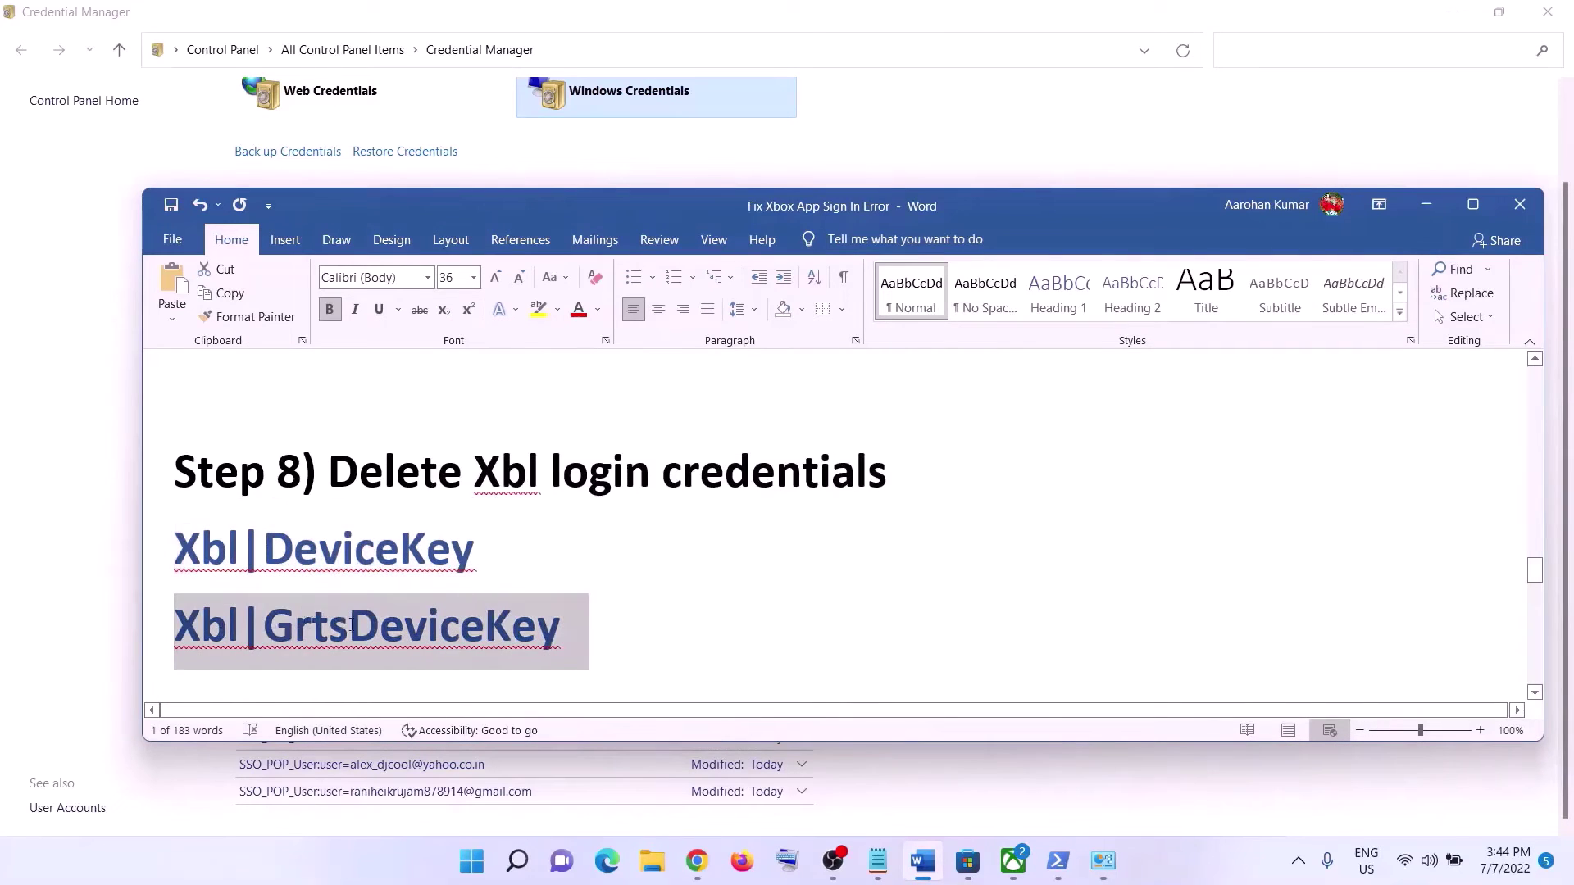
pyautogui.moveTo(173, 545); pyautogui.dragTo(566, 627)
pyautogui.hotkey('alt', 'Tab')
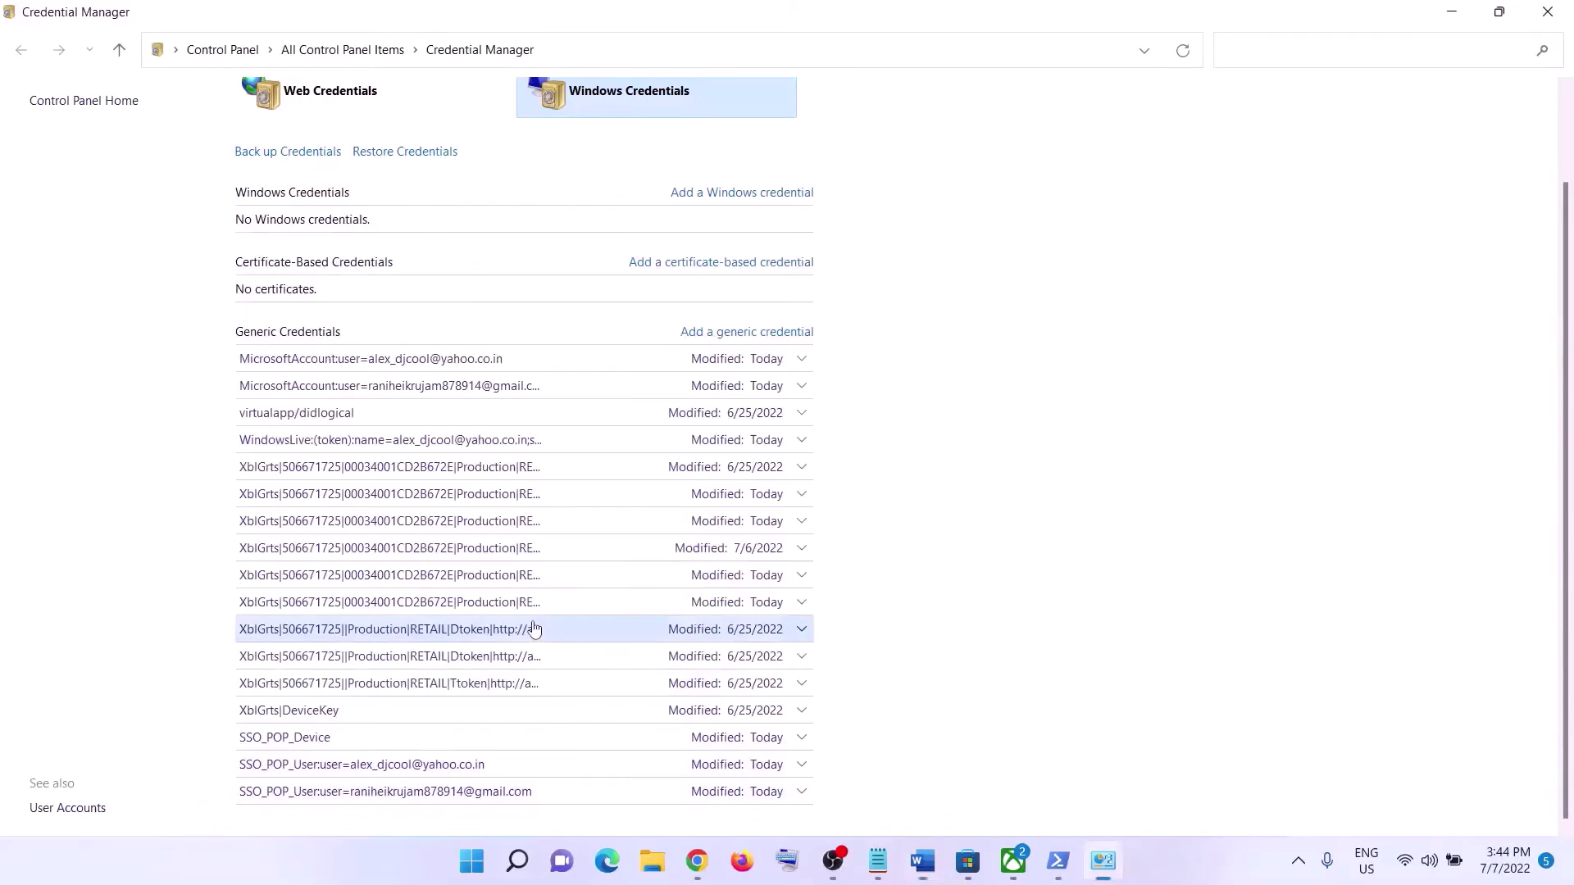
pyautogui.hotkey('alt', 'Tab')
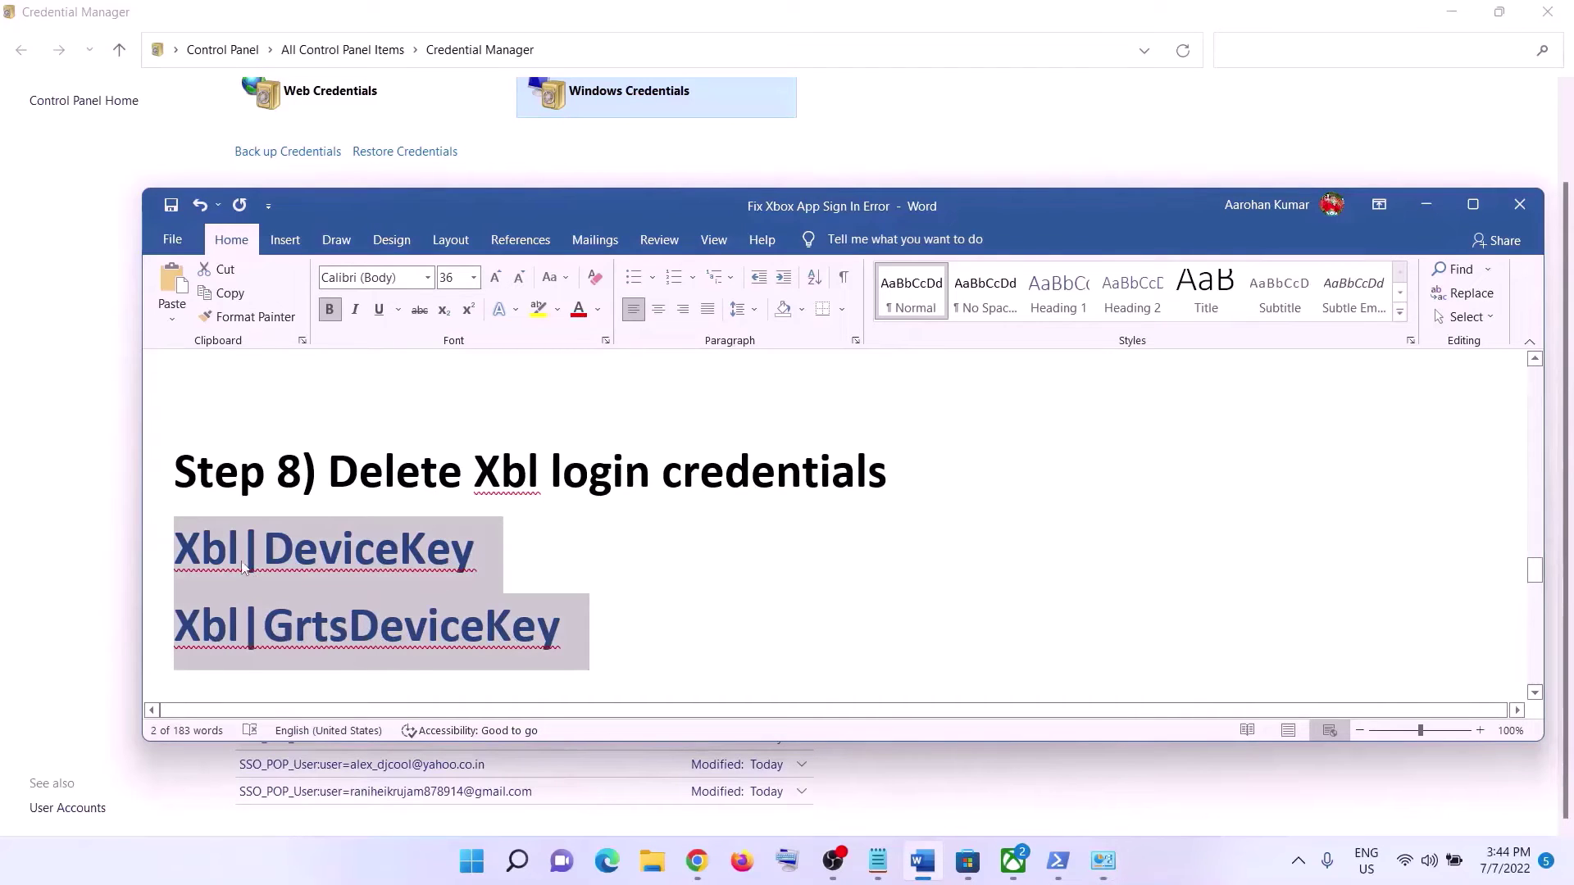
pyautogui.hotkey('alt', 'Tab')
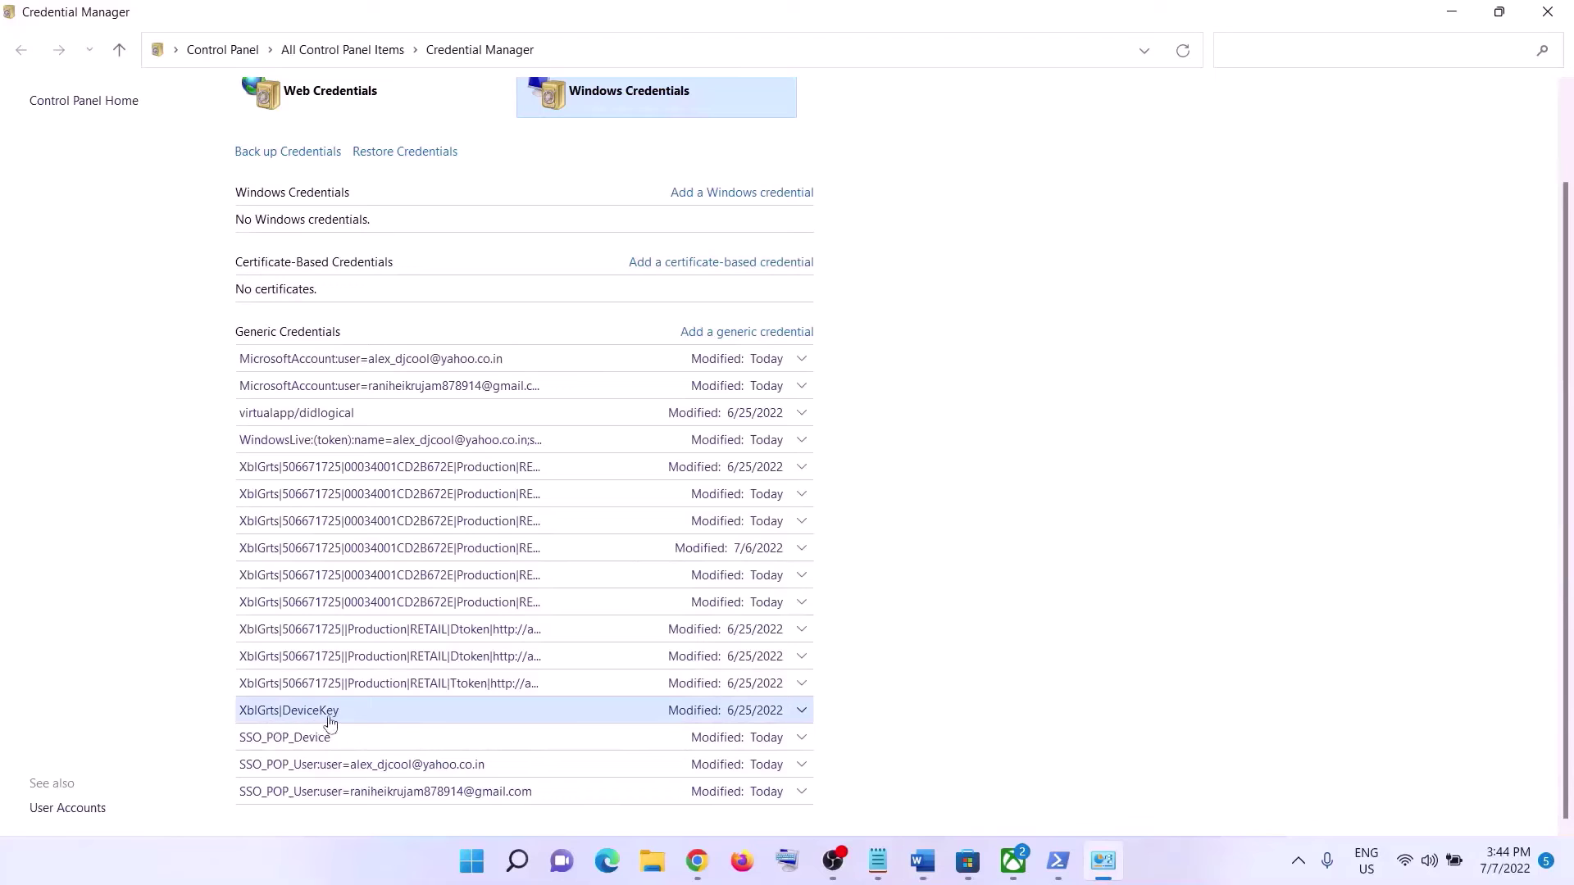
pyautogui.hotkey('alt', 'Tab')
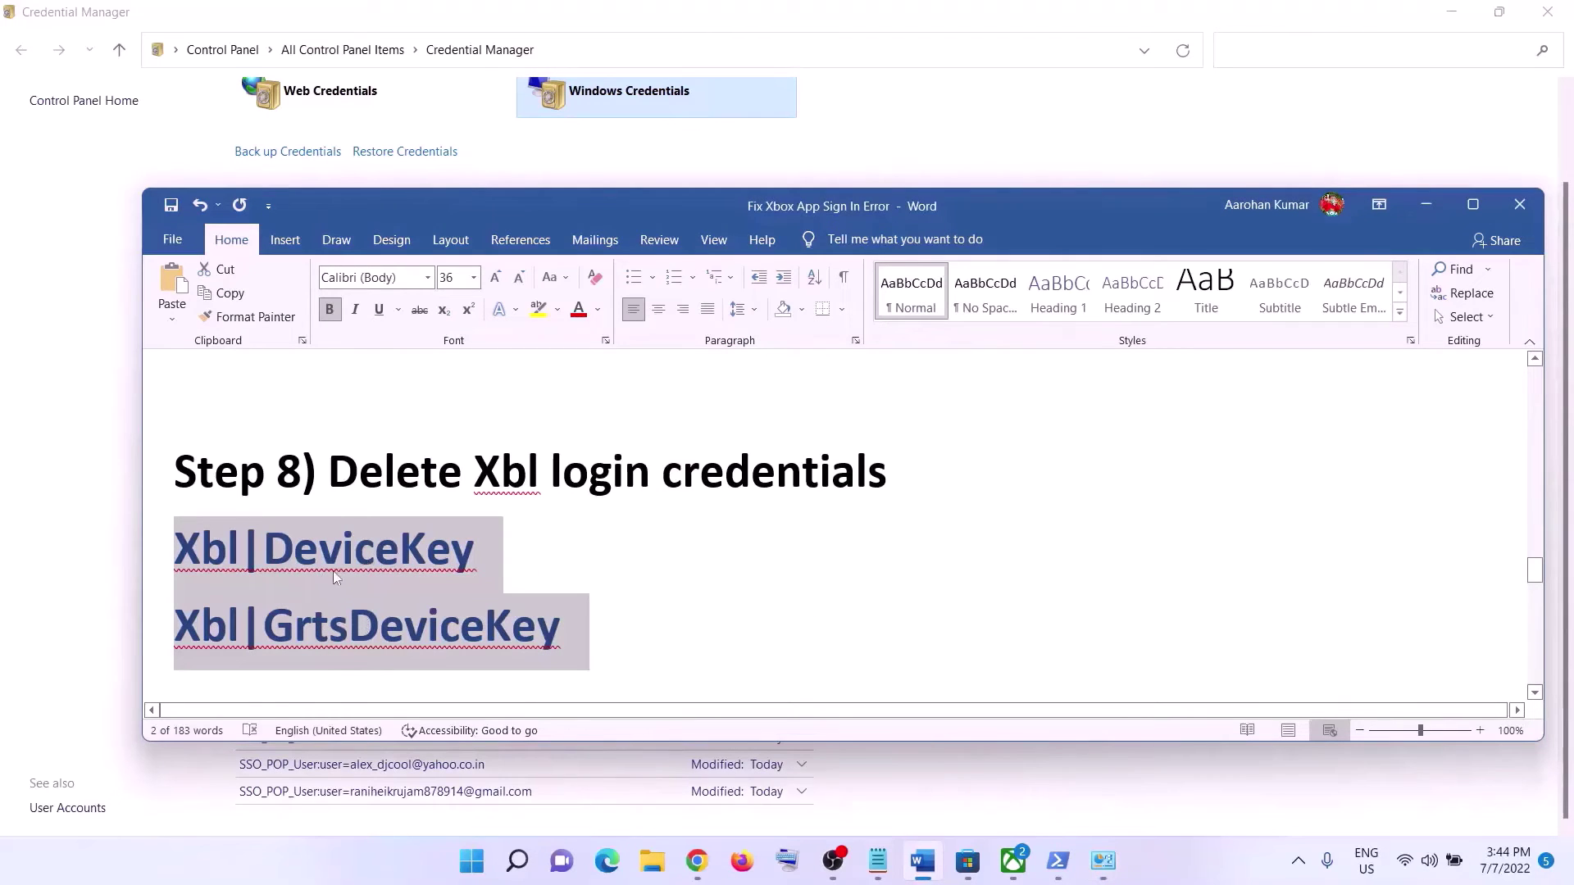
pyautogui.hotkey('alt', 'Tab')
# Permanently remove the XblGrts|DeviceKey credential, close Credential Manager, and check Start's power options
pyautogui.click(304, 710)
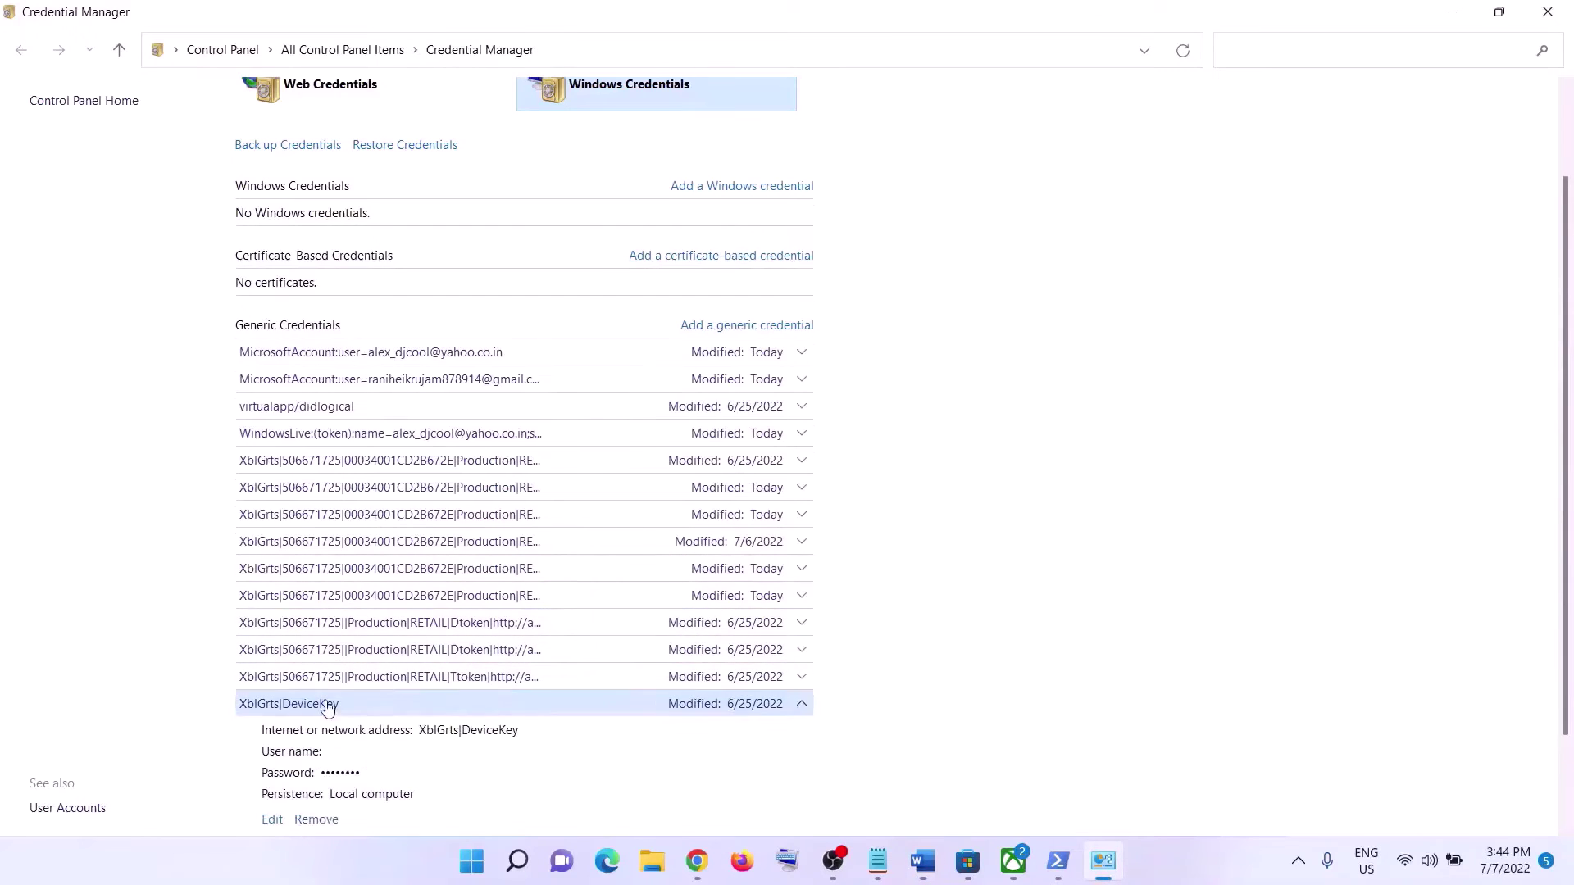
pyautogui.click(317, 746)
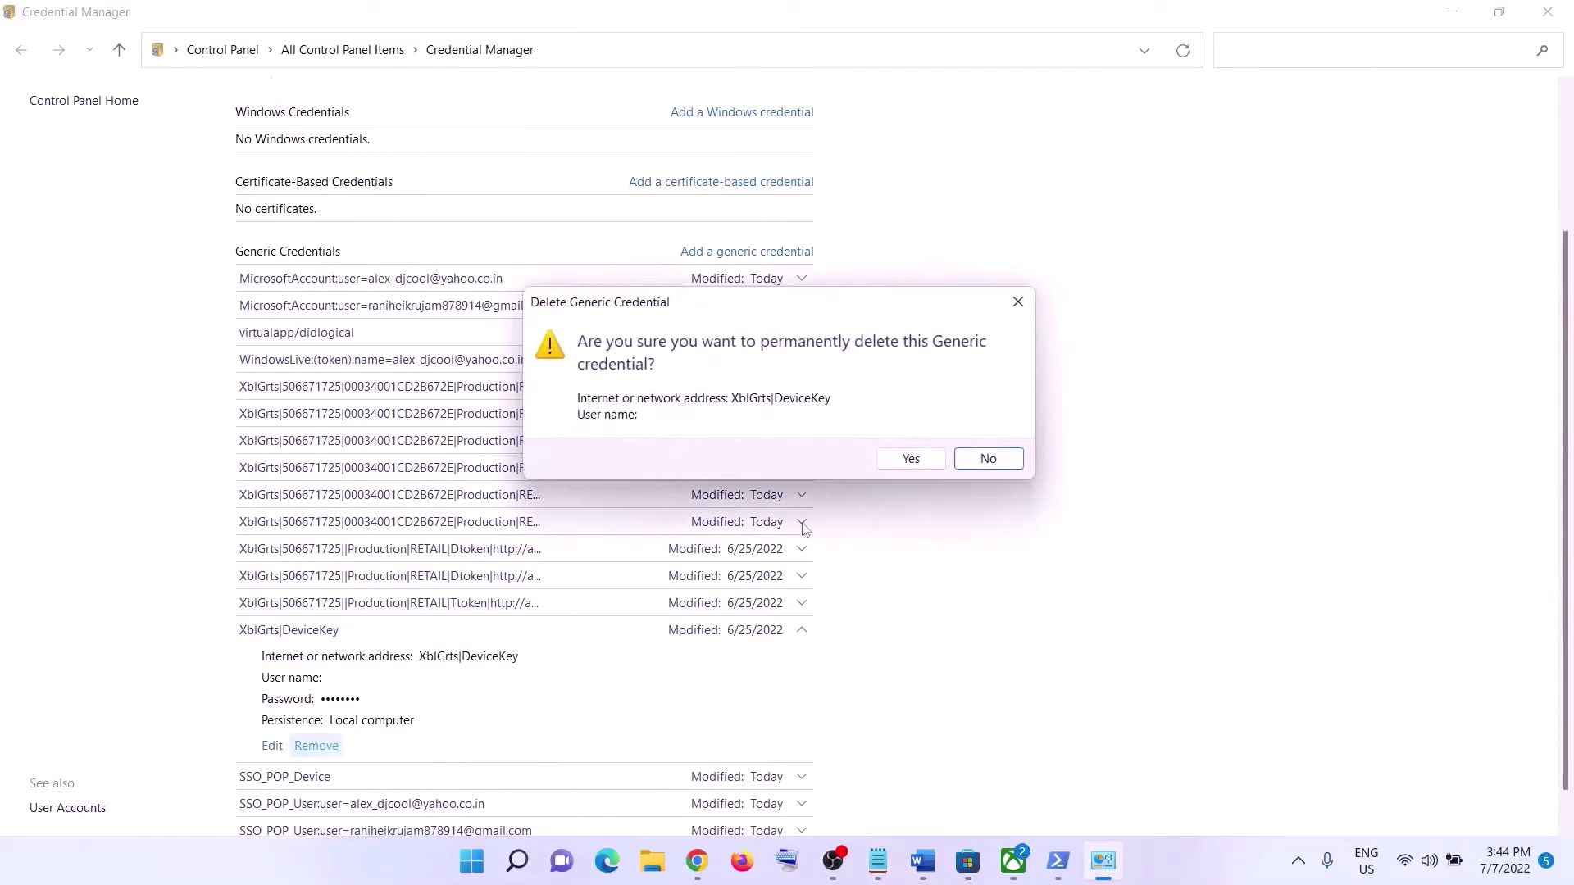
pyautogui.click(910, 459)
pyautogui.click(1554, 18)
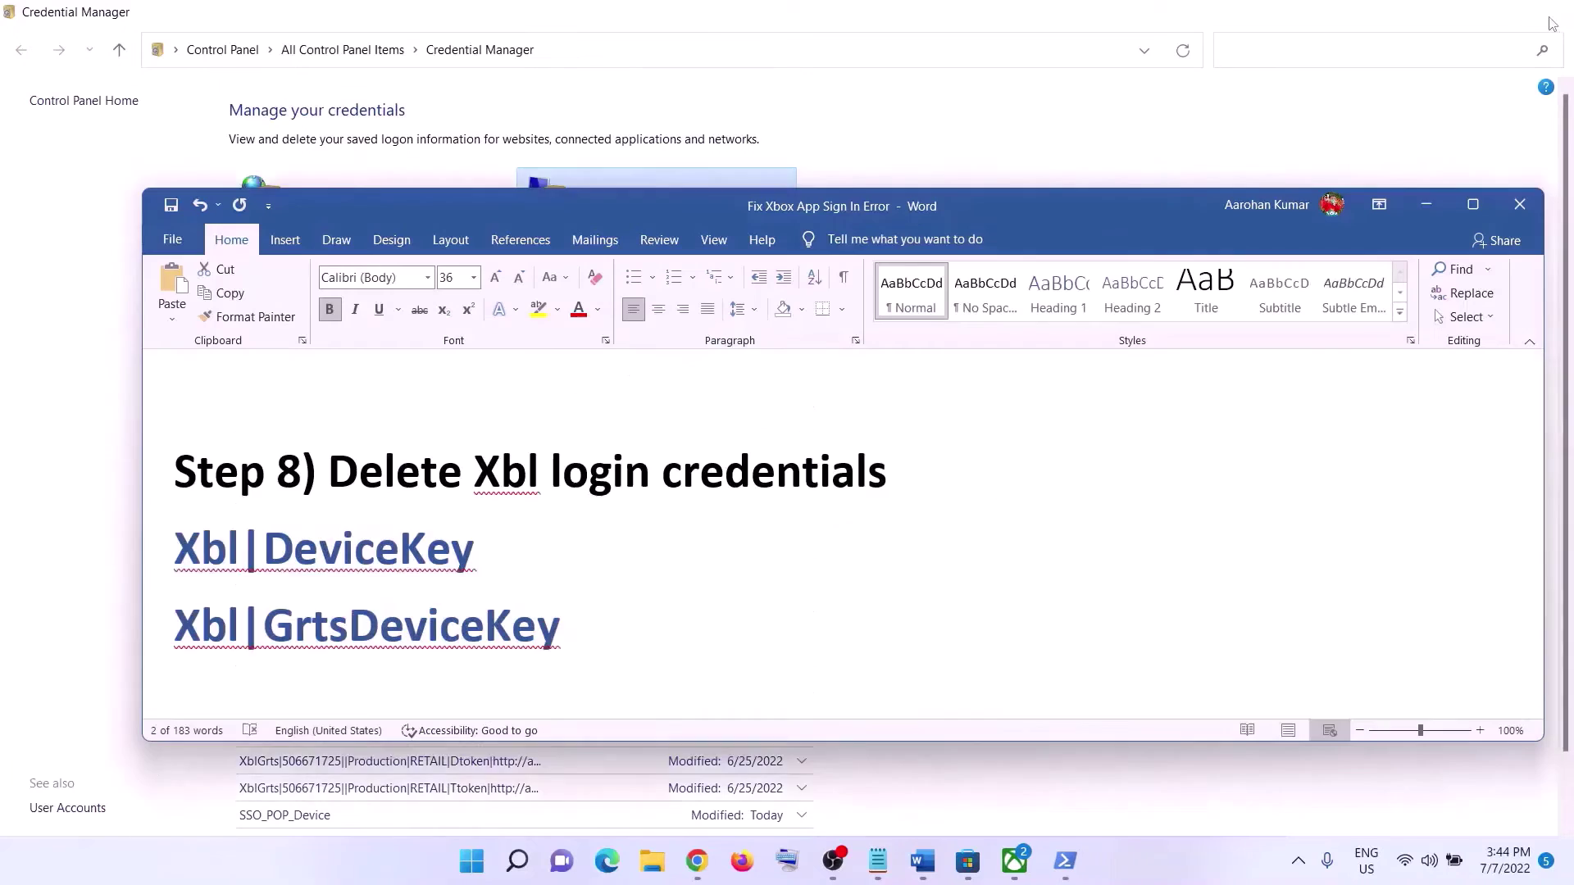
pyautogui.click(483, 873)
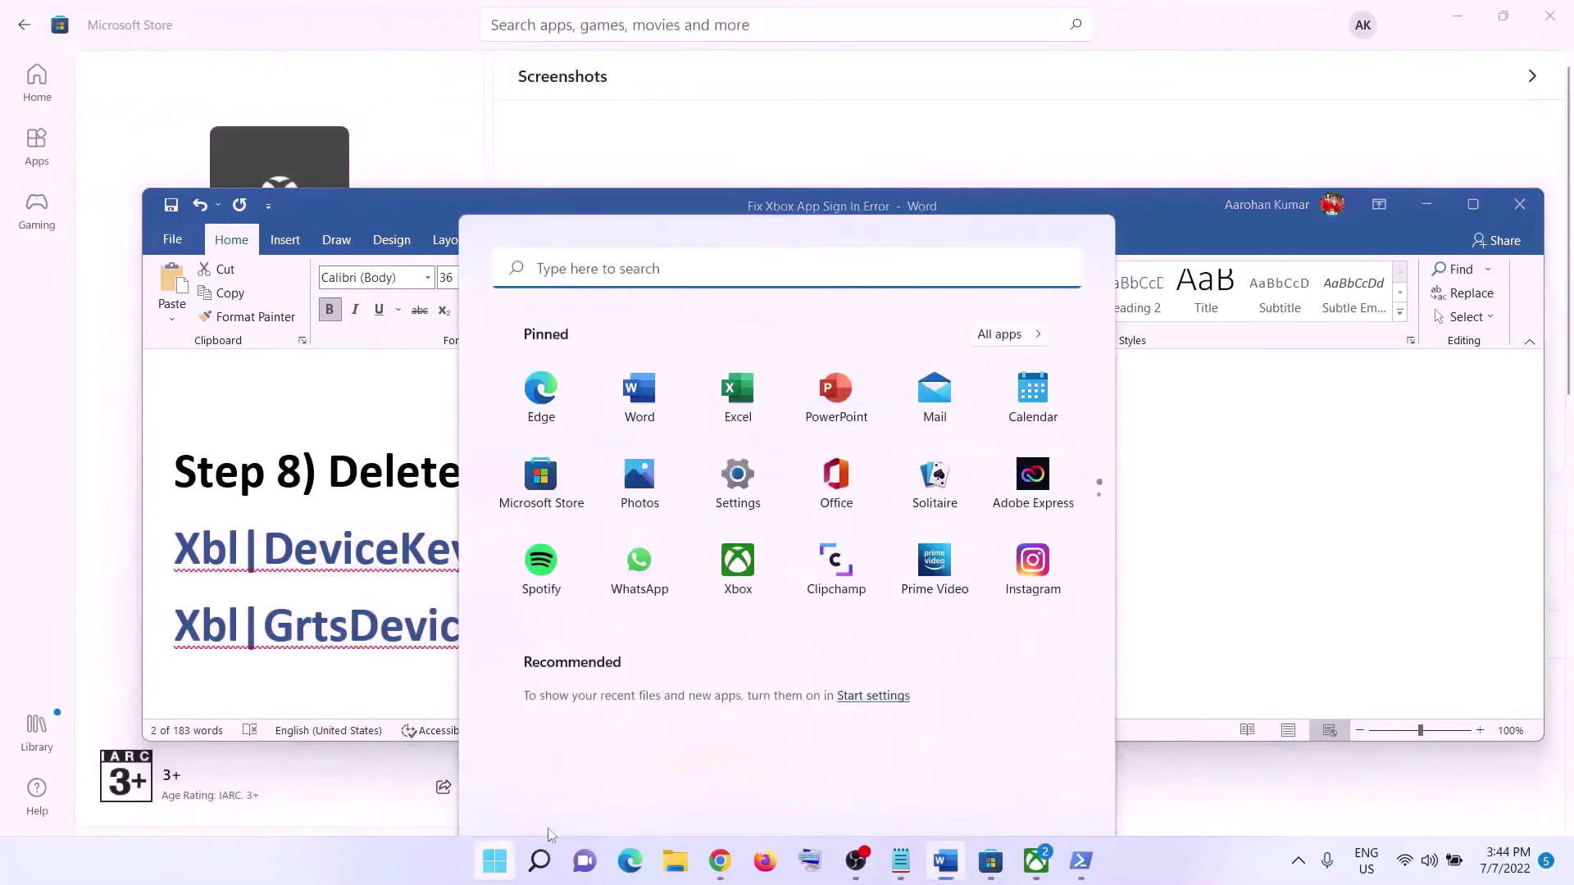
pyautogui.click(1041, 790)
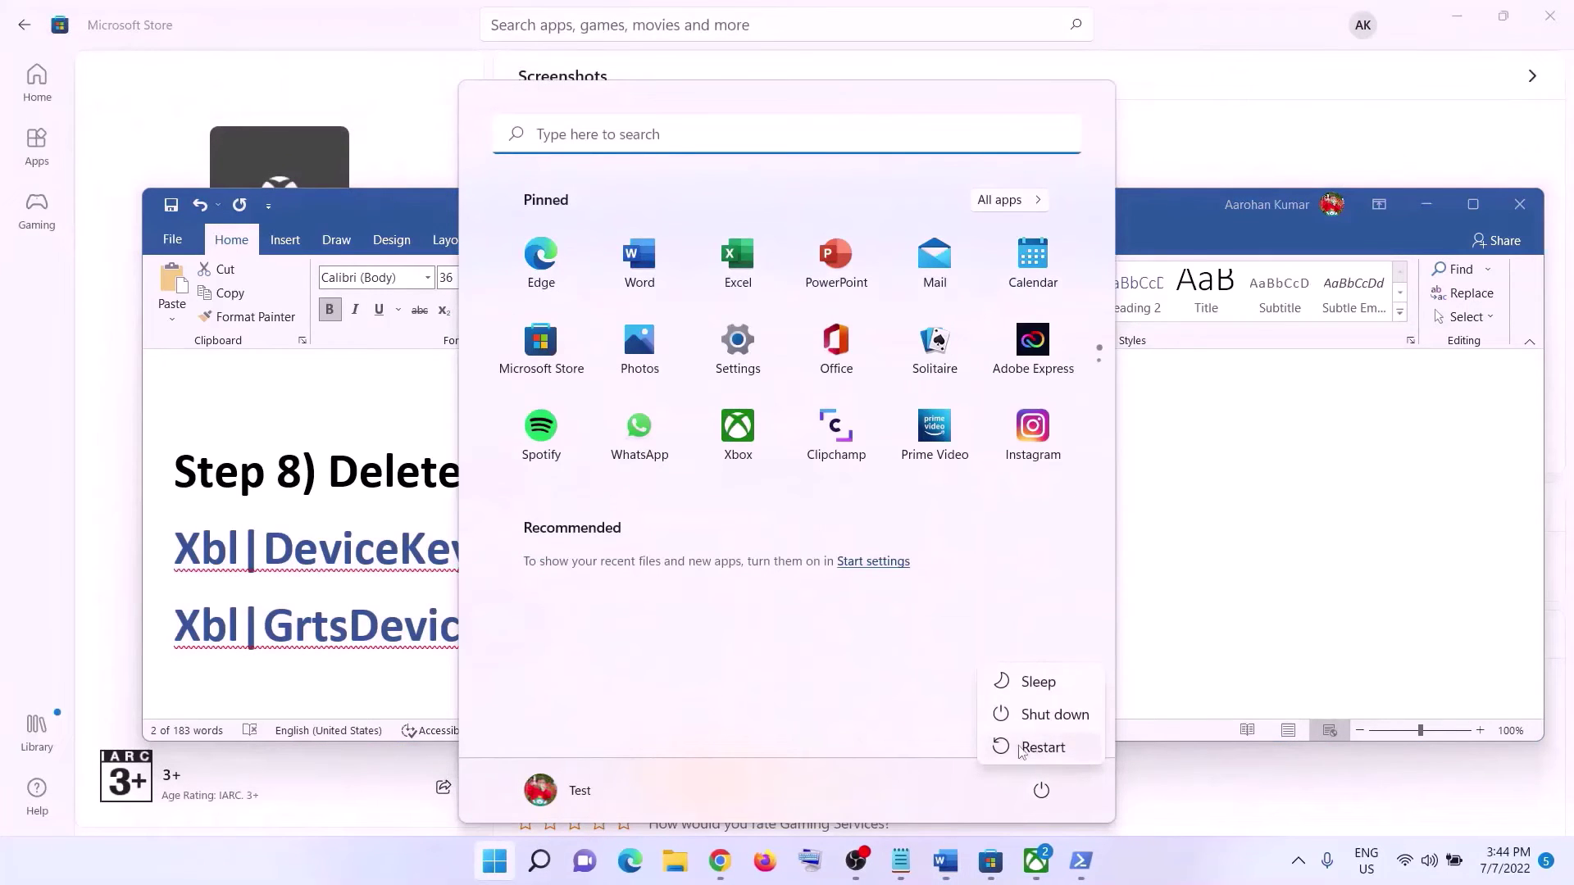
pyautogui.click(1043, 748)
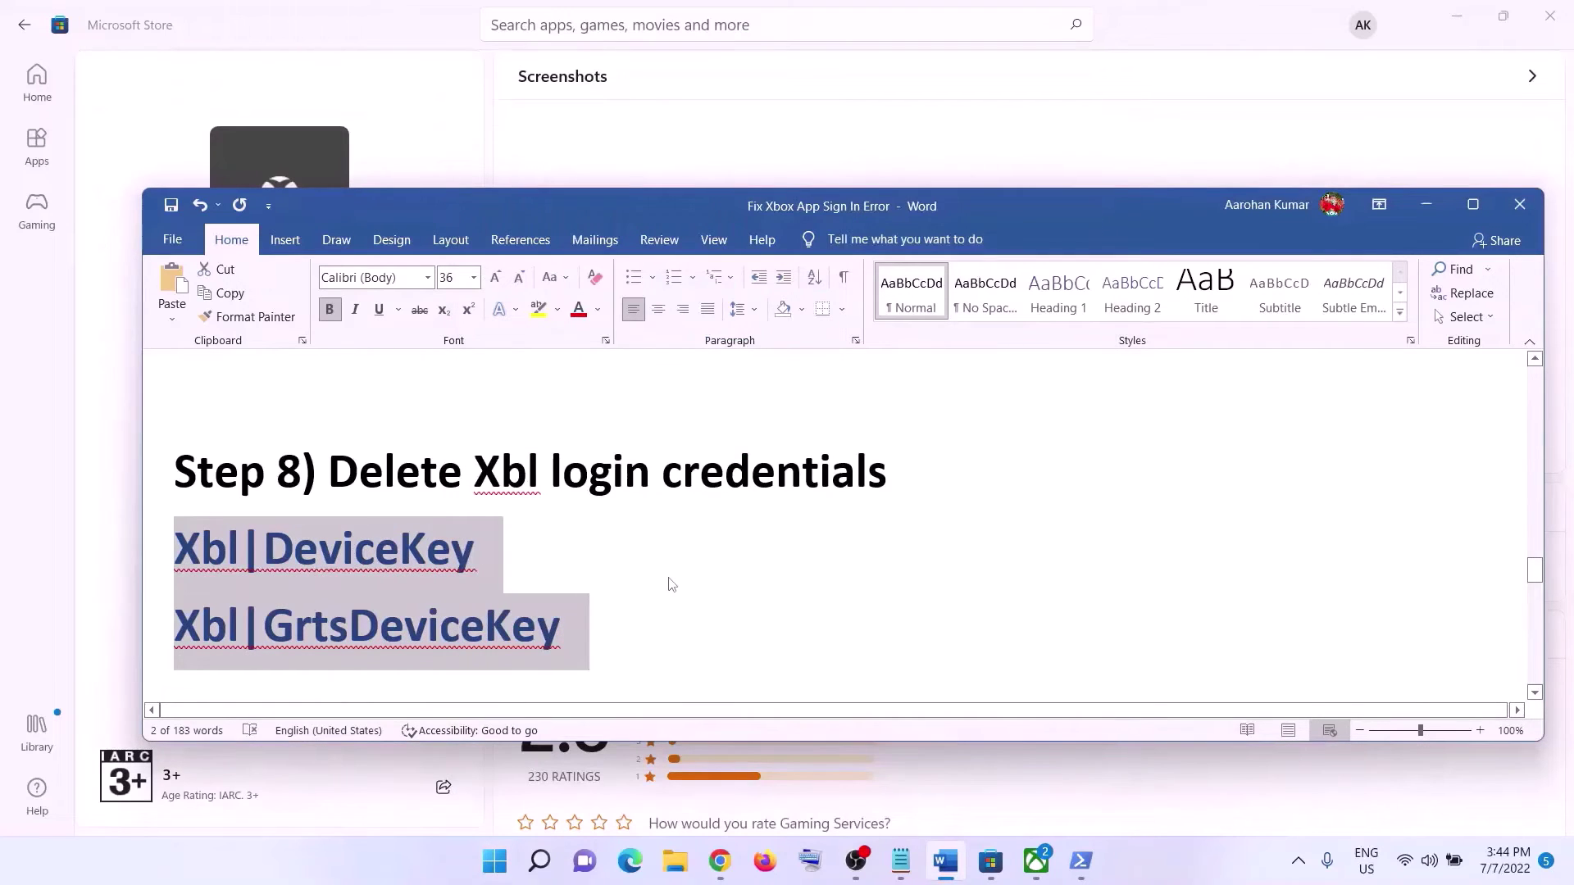
# Uninstall the Xbox app found by searching 'xbox' in Start
pyautogui.scroll(-5, 671, 584)
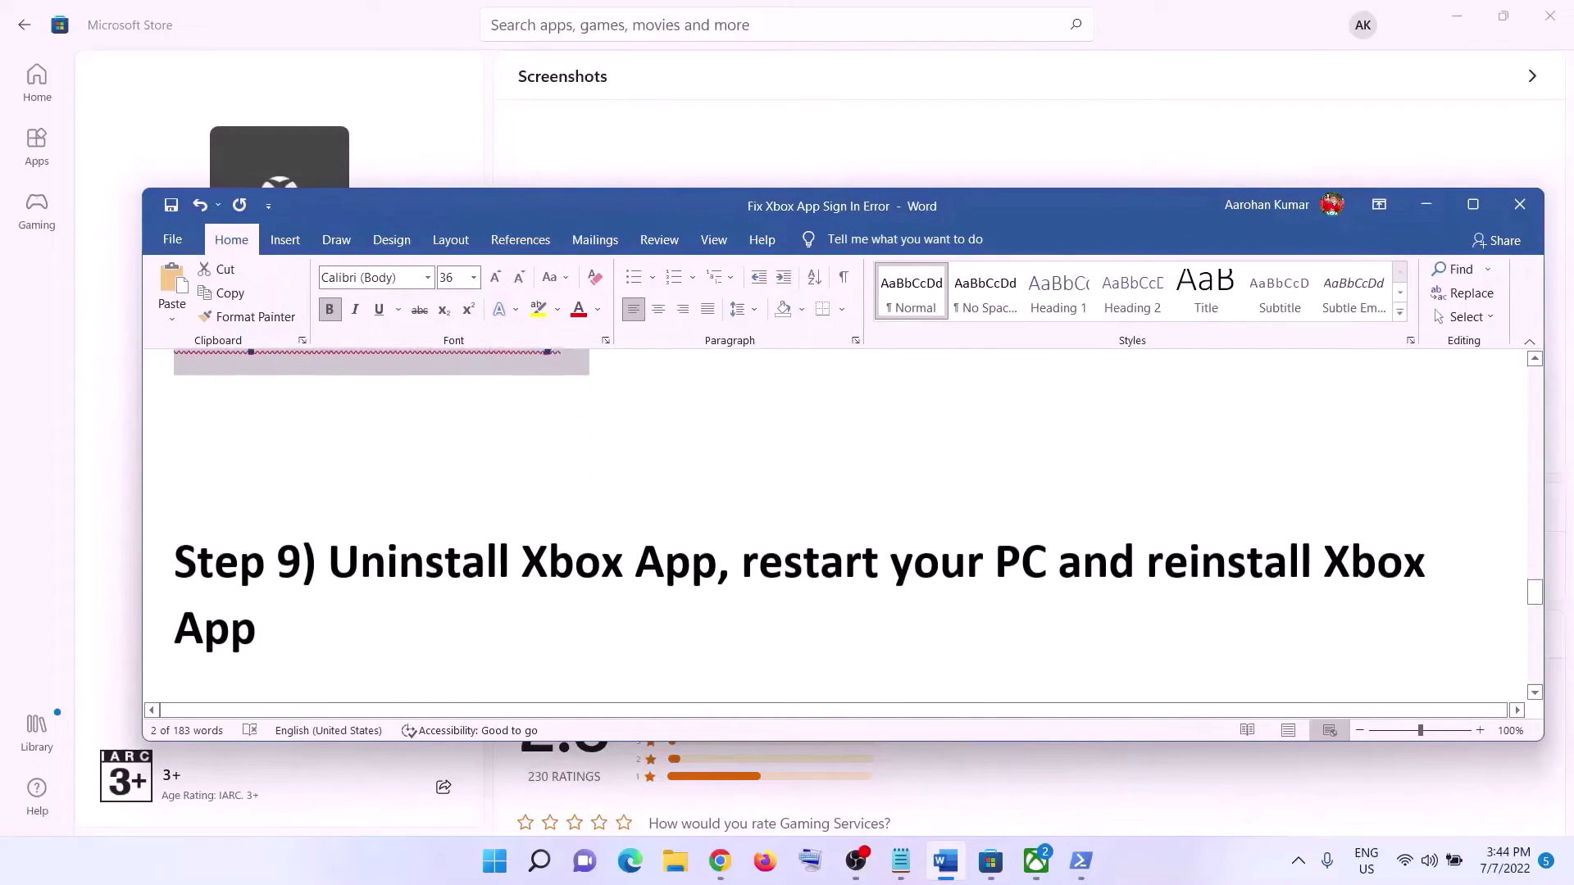
pyautogui.moveTo(678, 501); pyautogui.dragTo(329, 513)
pyautogui.click(498, 880)
pyautogui.write('xbox')
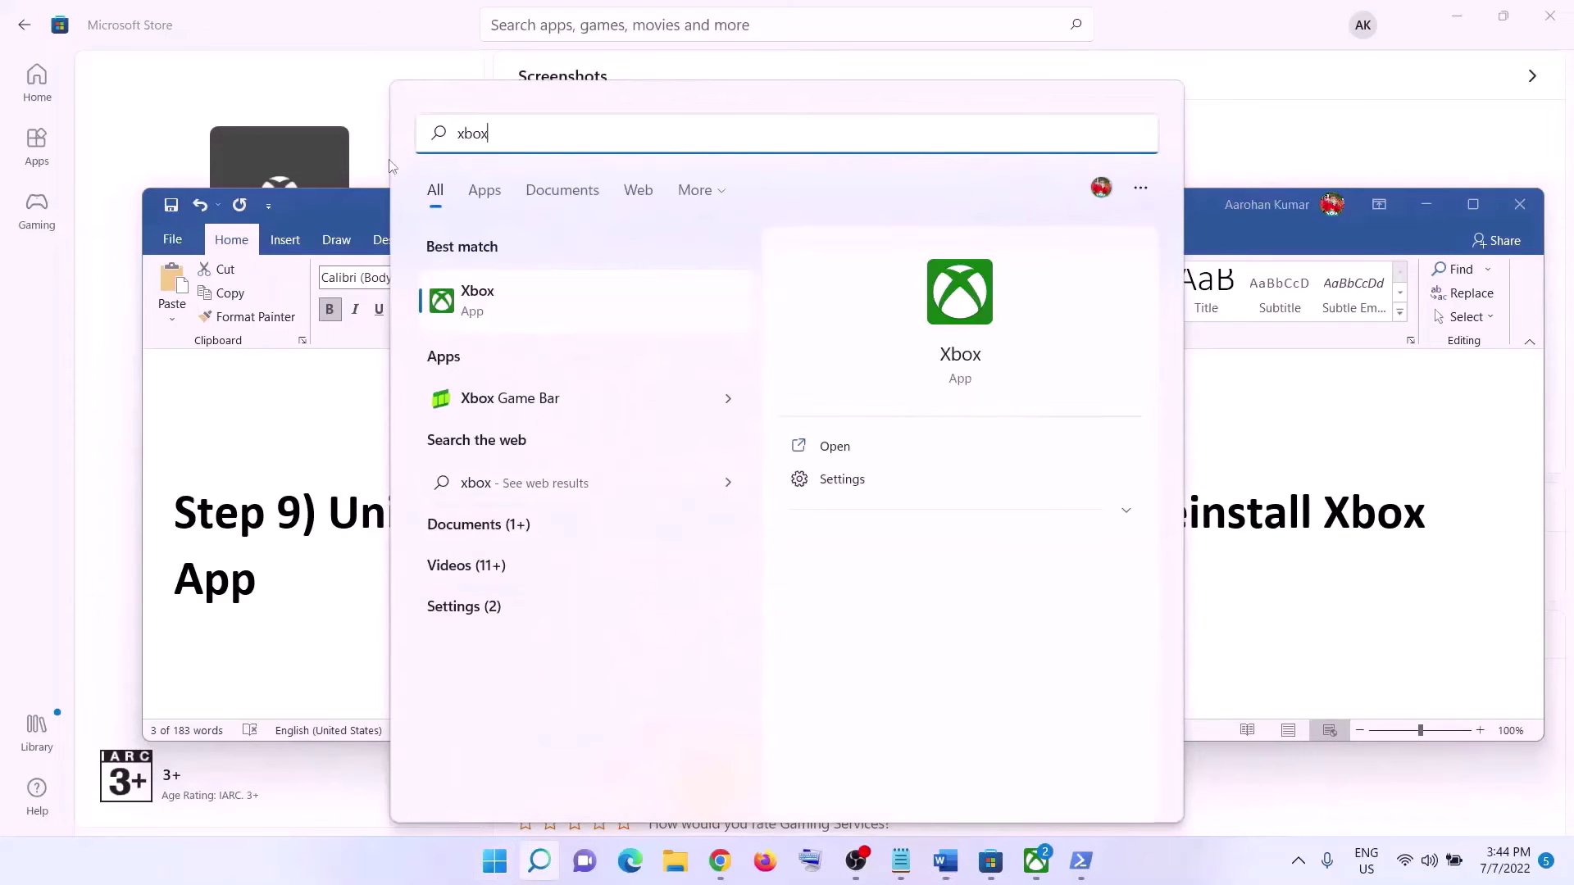
pyautogui.rightClick(517, 321)
pyautogui.click(617, 534)
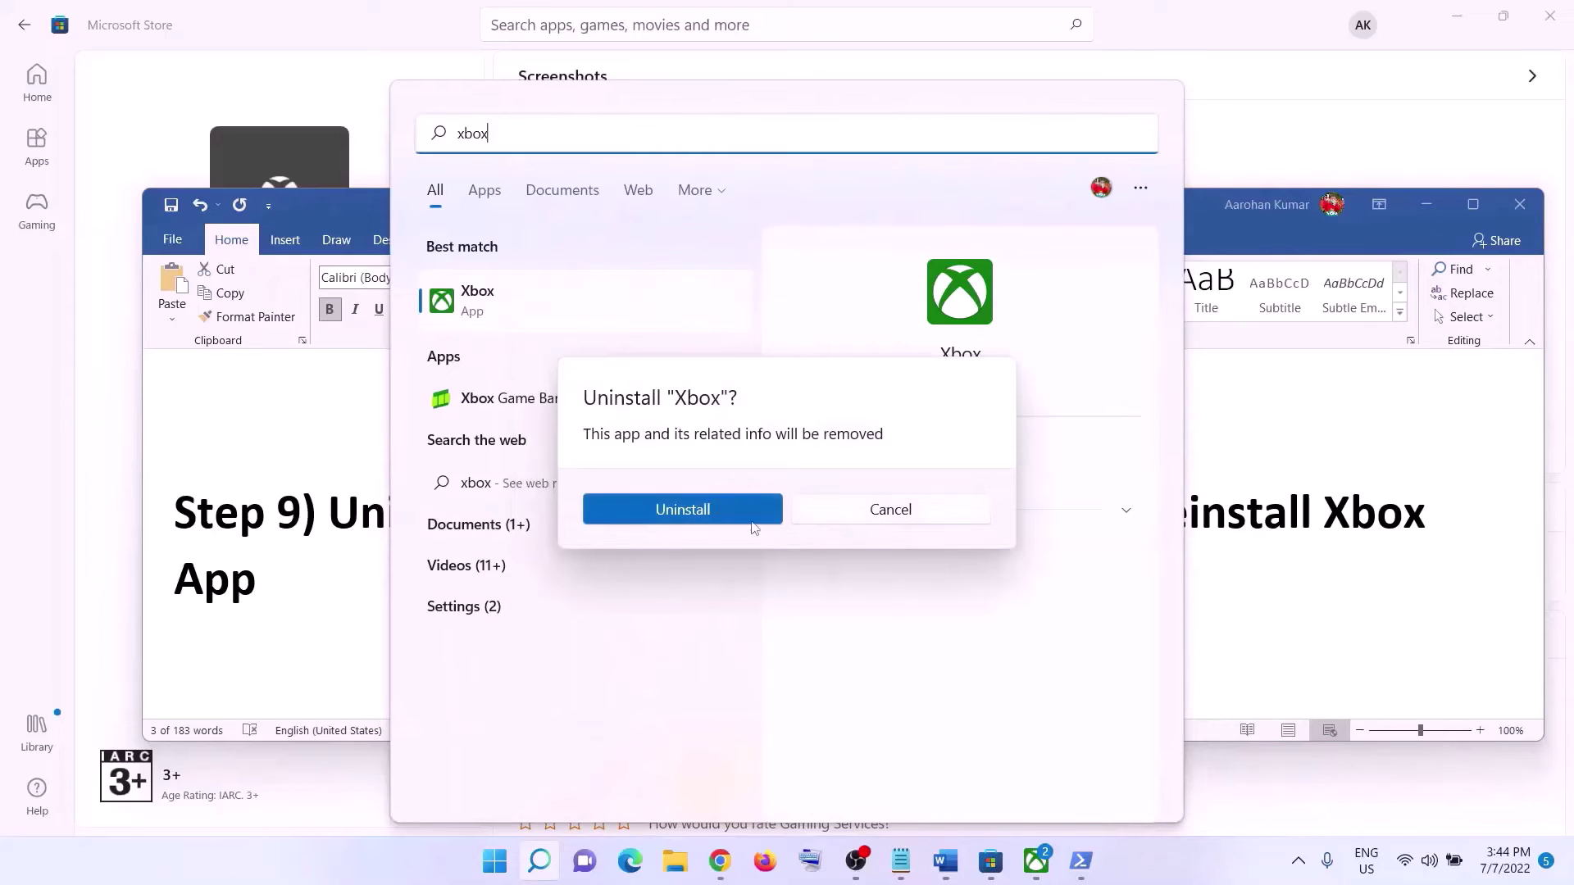
pyautogui.click(712, 518)
# Review Step 9's restart note and open, then dismiss, Start's power options
pyautogui.press('Left')
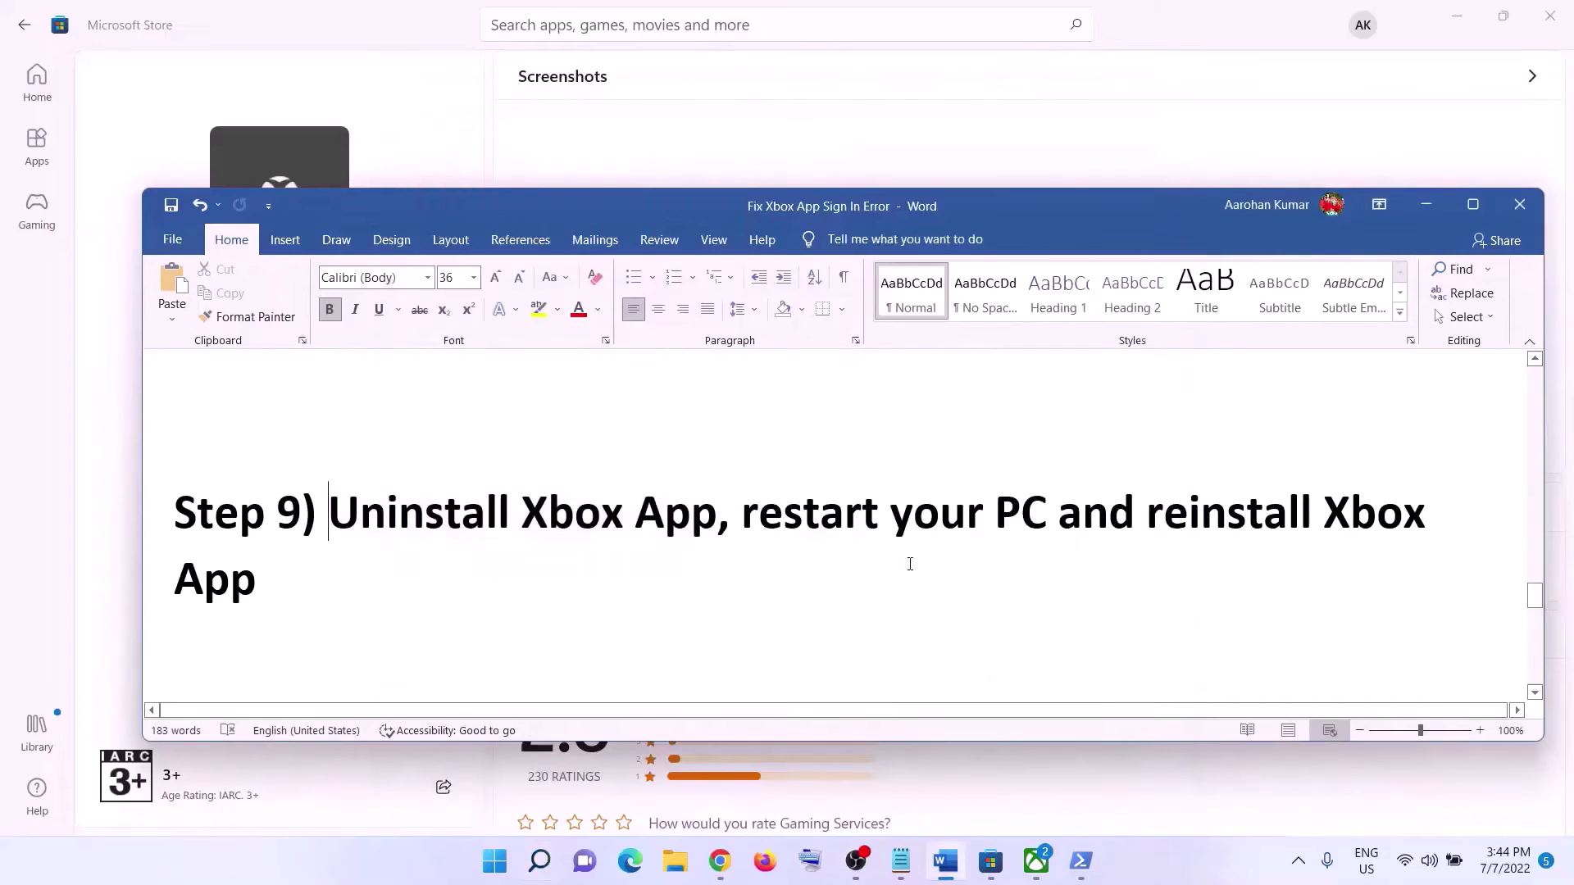
pyautogui.moveTo(756, 515); pyautogui.dragTo(267, 582)
pyautogui.click(539, 861)
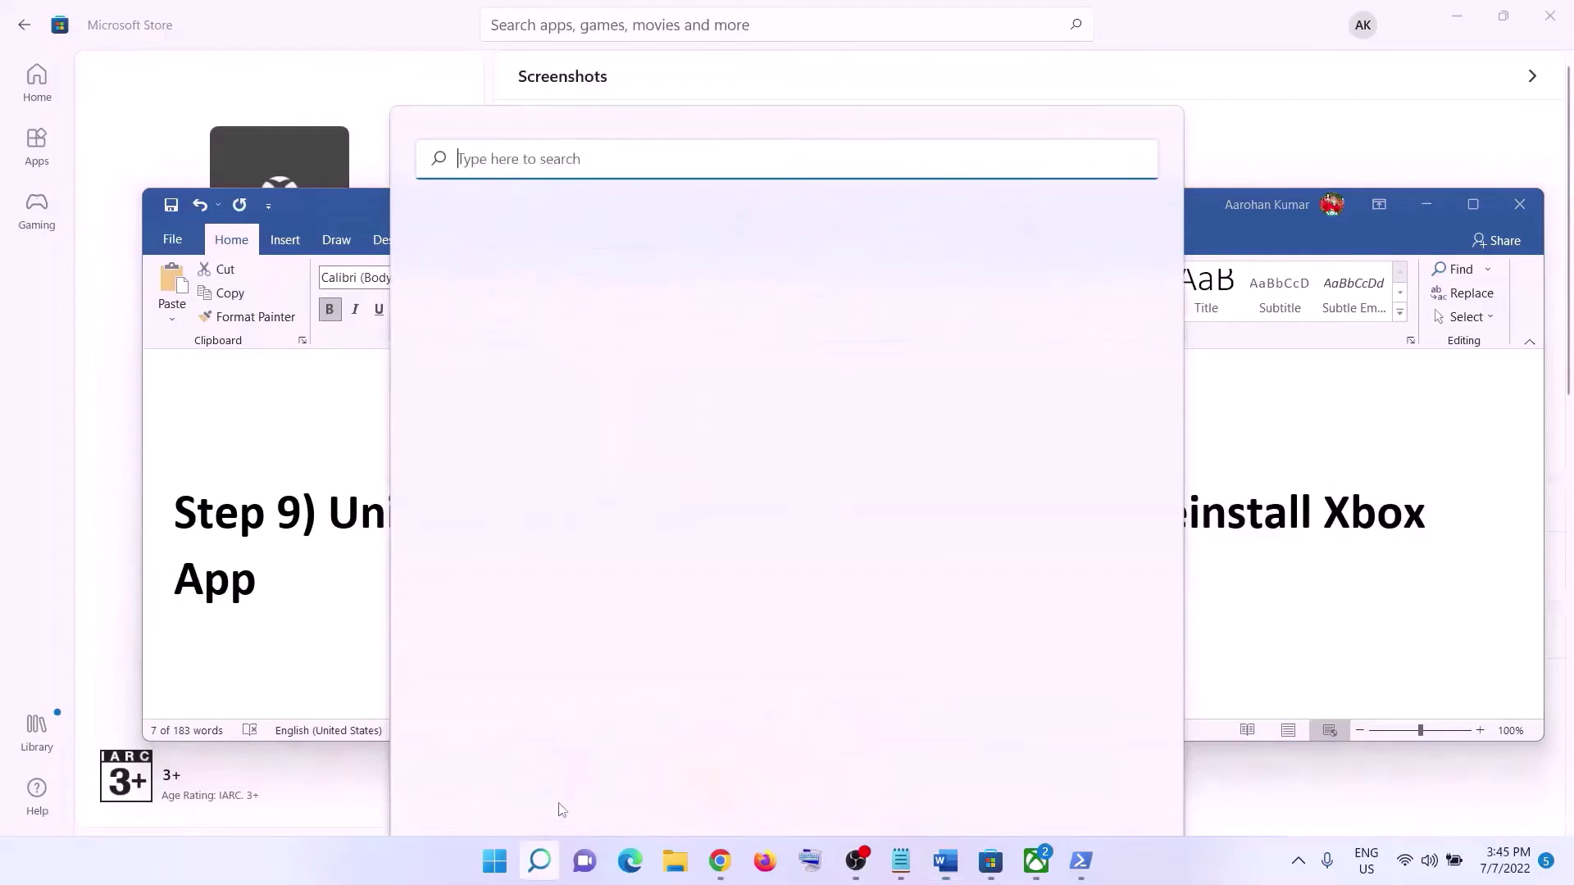
pyautogui.click(496, 862)
pyautogui.click(1041, 791)
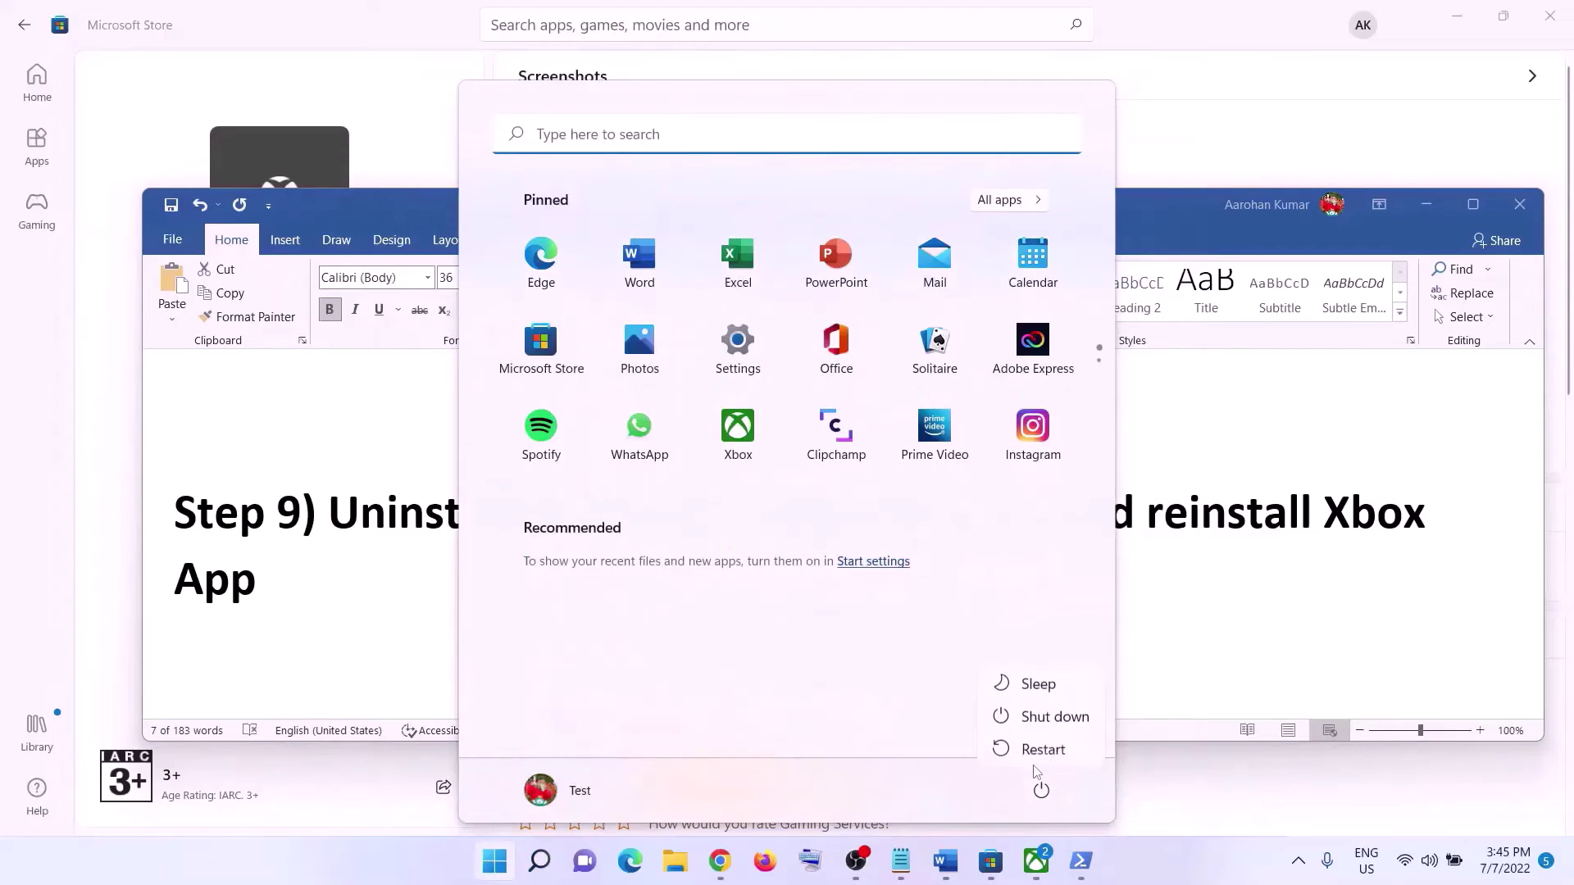
pyautogui.press('Escape')
pyautogui.press('Escape')
# Search Microsoft Store for 'xbox' and open the Xbox app's page
pyautogui.click(1146, 512)
pyautogui.click(1323, 515)
pyautogui.moveTo(1375, 525); pyautogui.dragTo(261, 584)
pyautogui.click(574, 13)
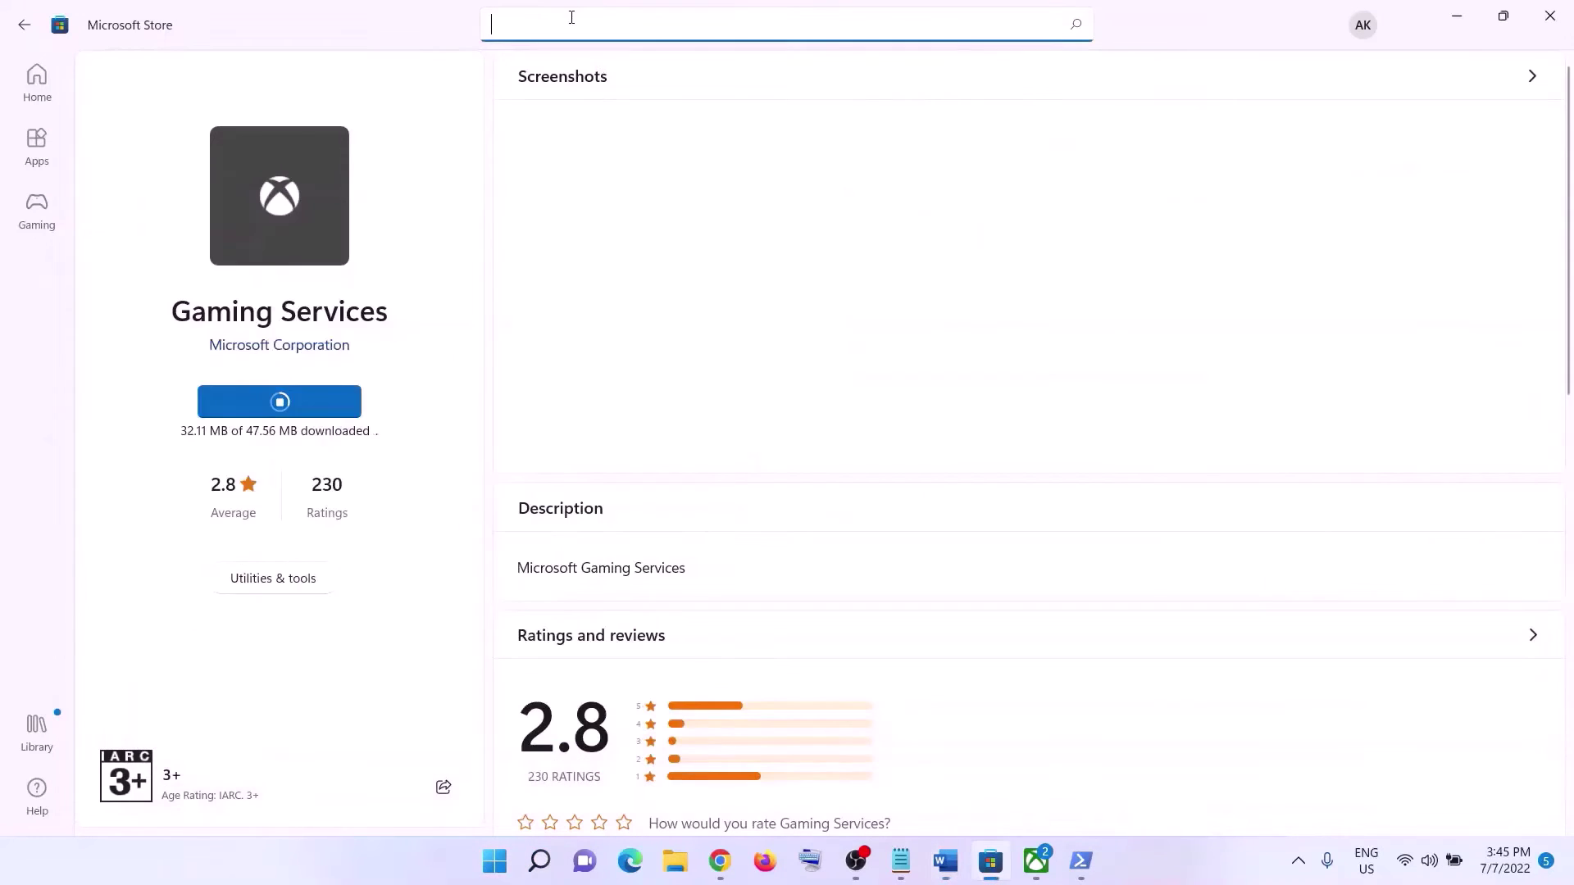
pyautogui.write('xbox app')
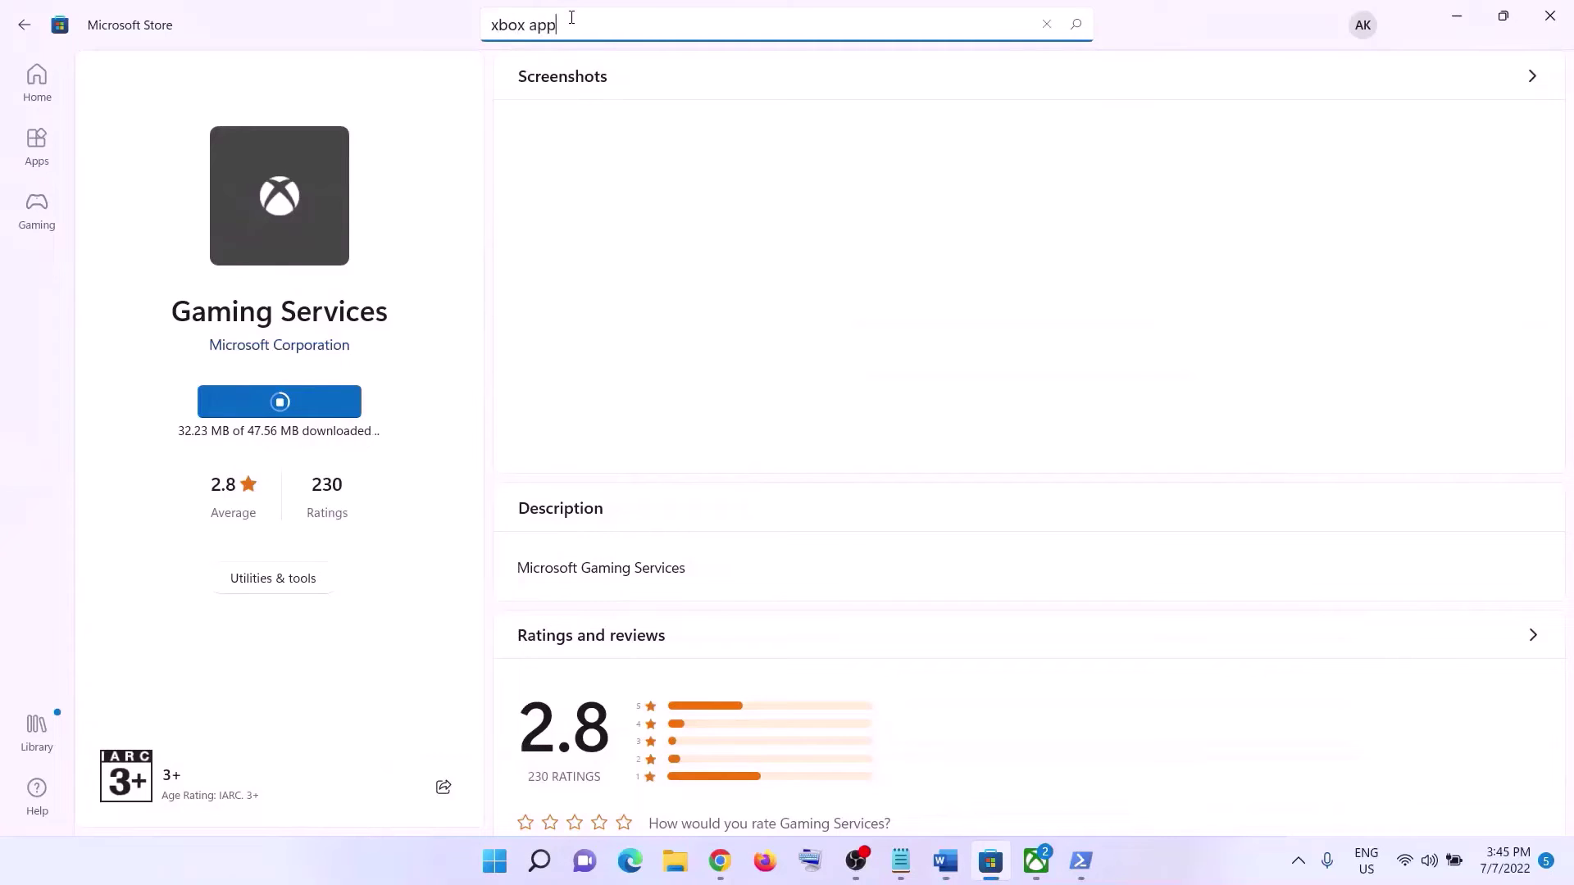
pyautogui.click(712, 85)
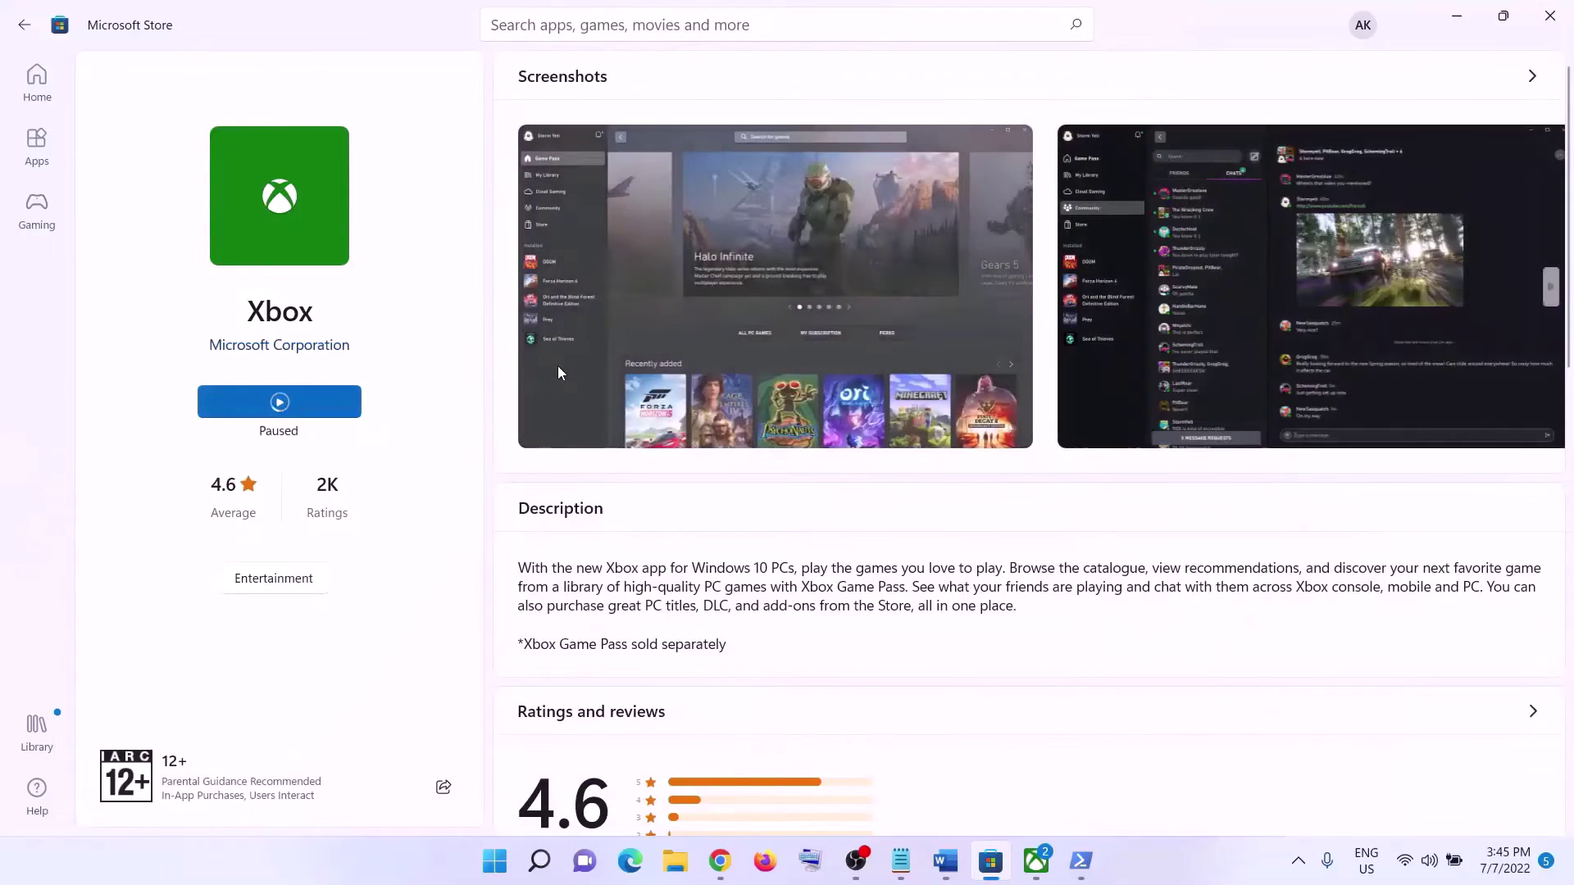
pyautogui.hotkey('alt', 'Tab')
pyautogui.scroll(-5, 605, 525)
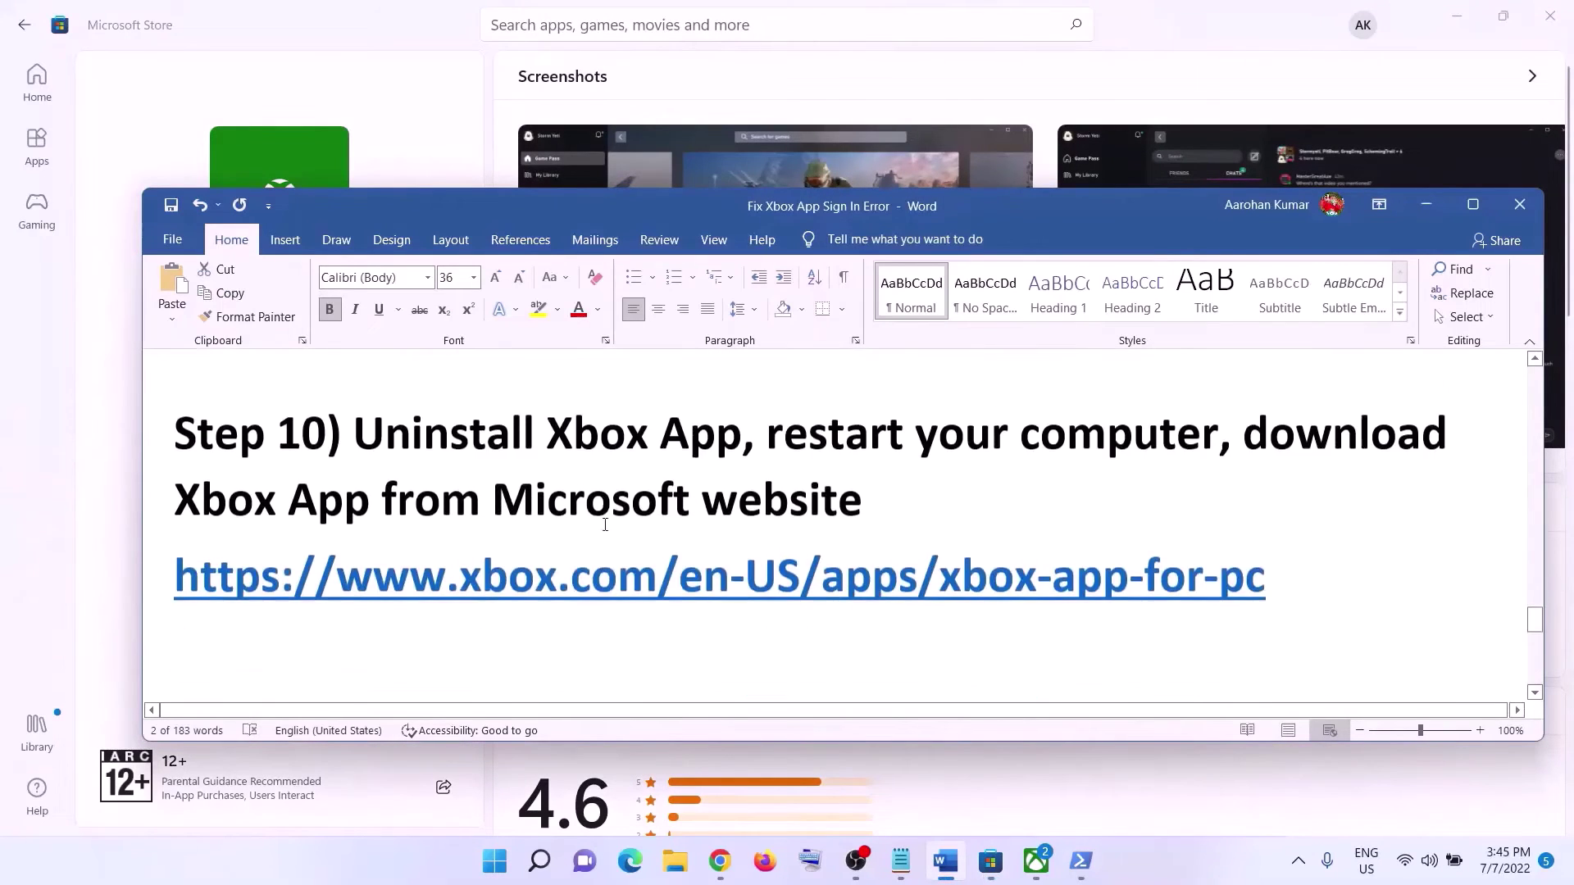
# Uninstall the Xbox app again via a Start search for 'xbox', following Step 10
pyautogui.scroll(1, 397, 500)
pyautogui.moveTo(399, 491); pyautogui.dragTo(759, 490)
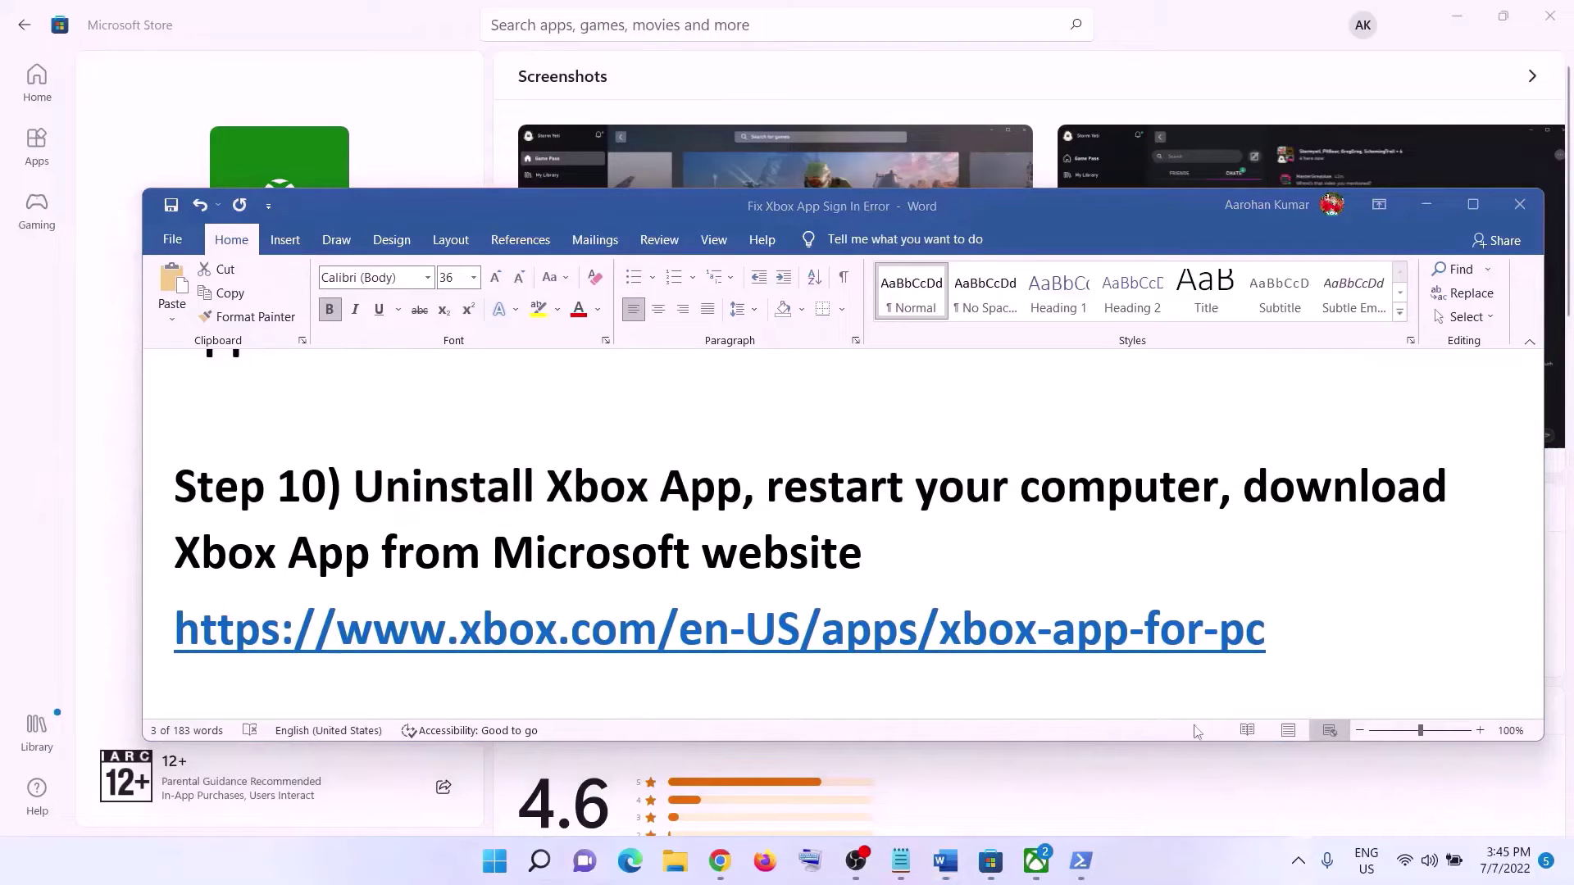
pyautogui.click(495, 863)
pyautogui.write('xbox')
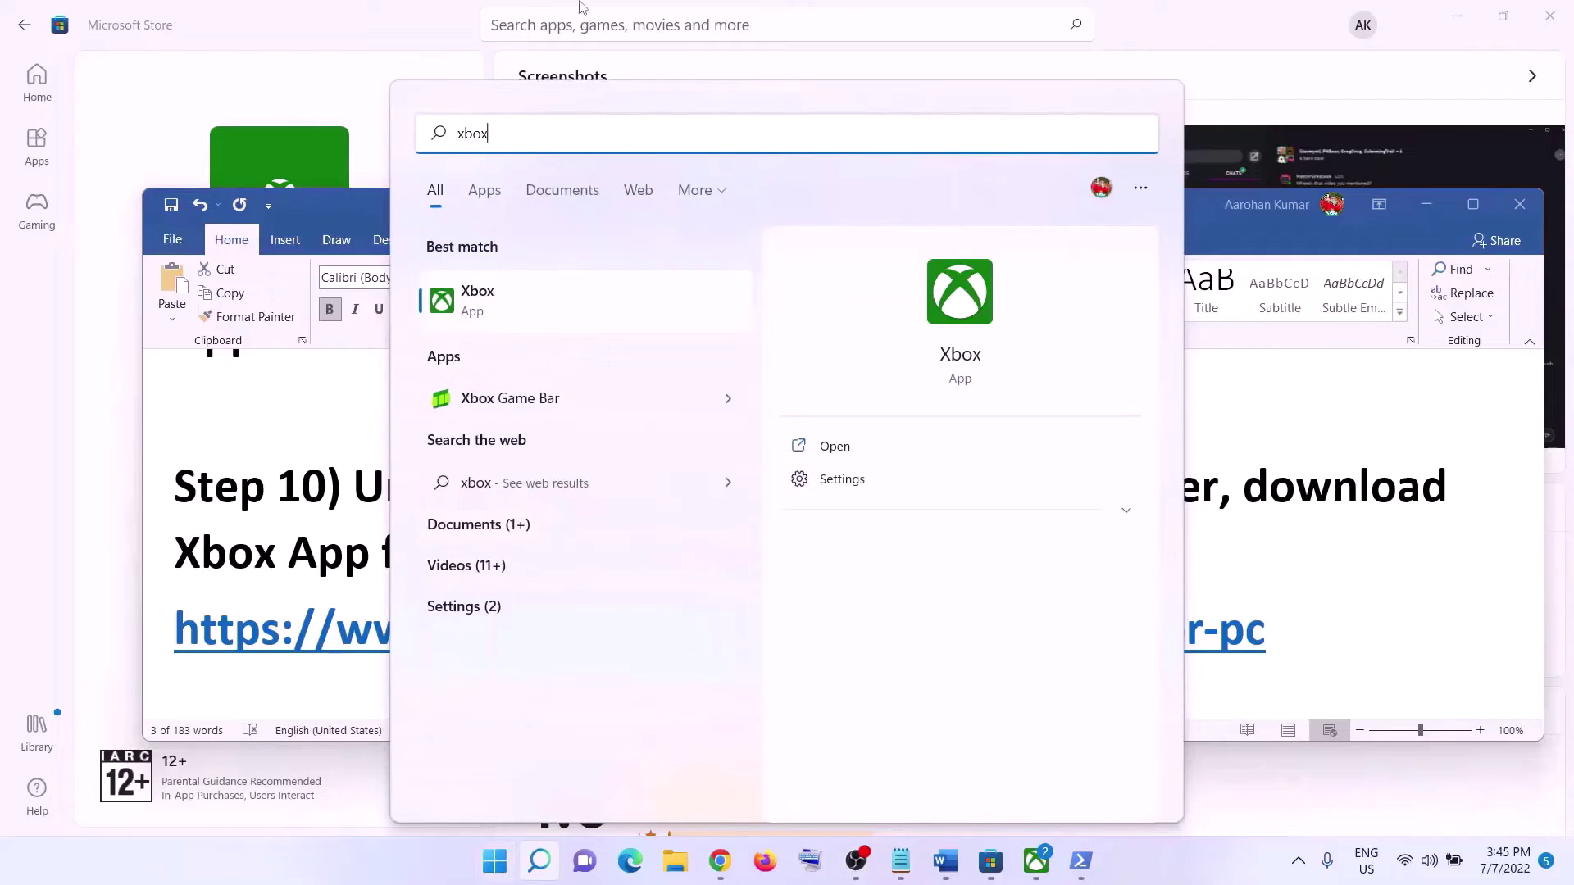
pyautogui.rightClick(538, 292)
pyautogui.click(596, 522)
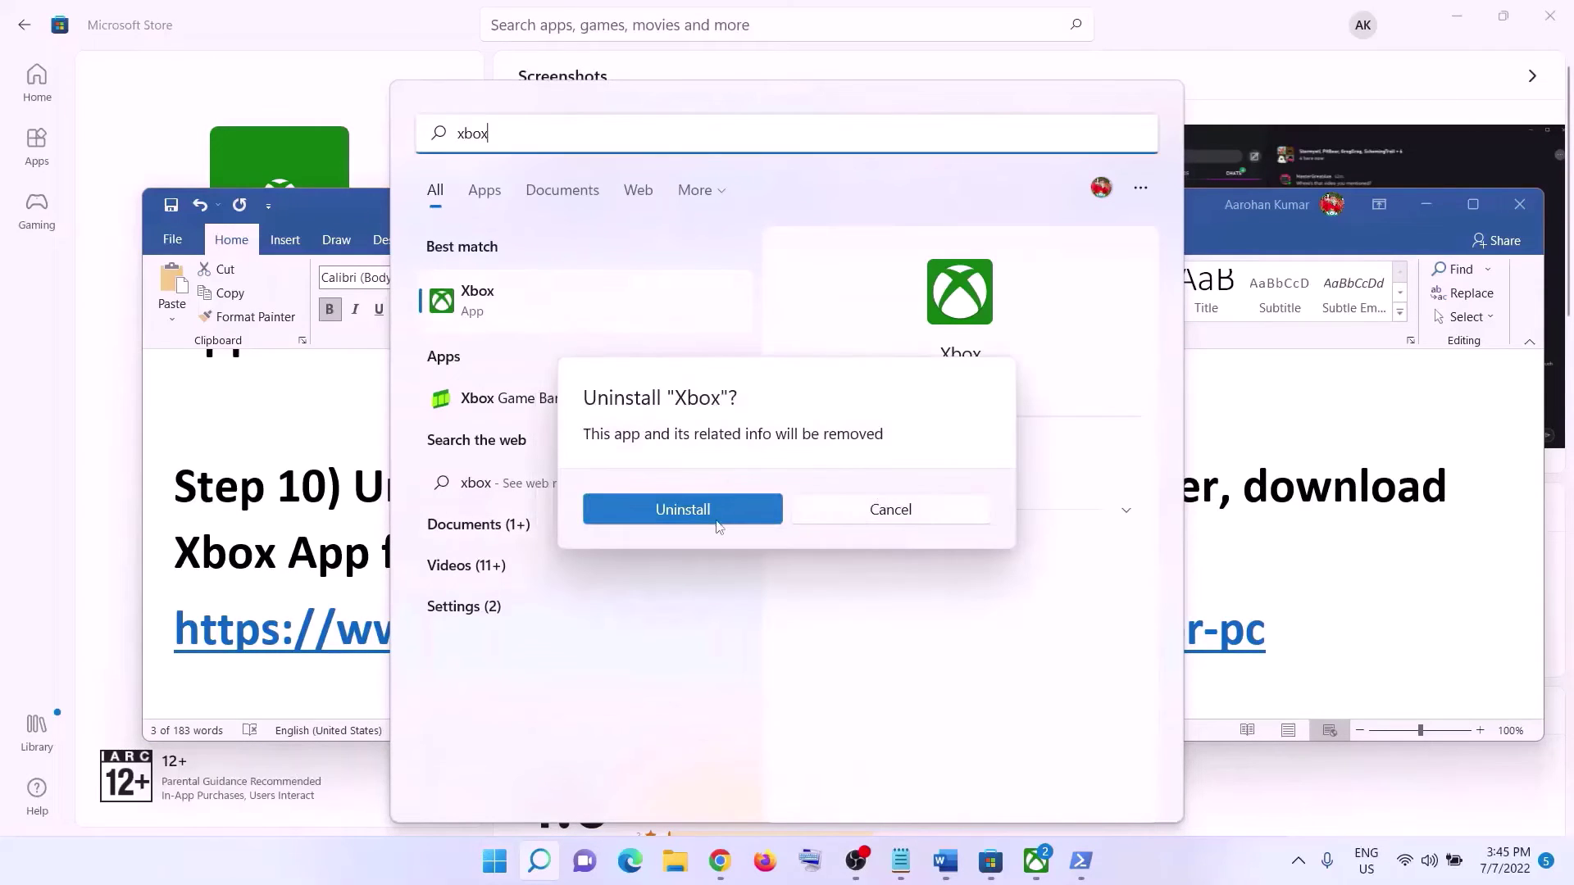
pyautogui.click(738, 515)
# Download XboxInstaller.exe from xbox.com's Xbox App for Windows PC page, then return to Word
pyautogui.moveTo(768, 488); pyautogui.dragTo(823, 551)
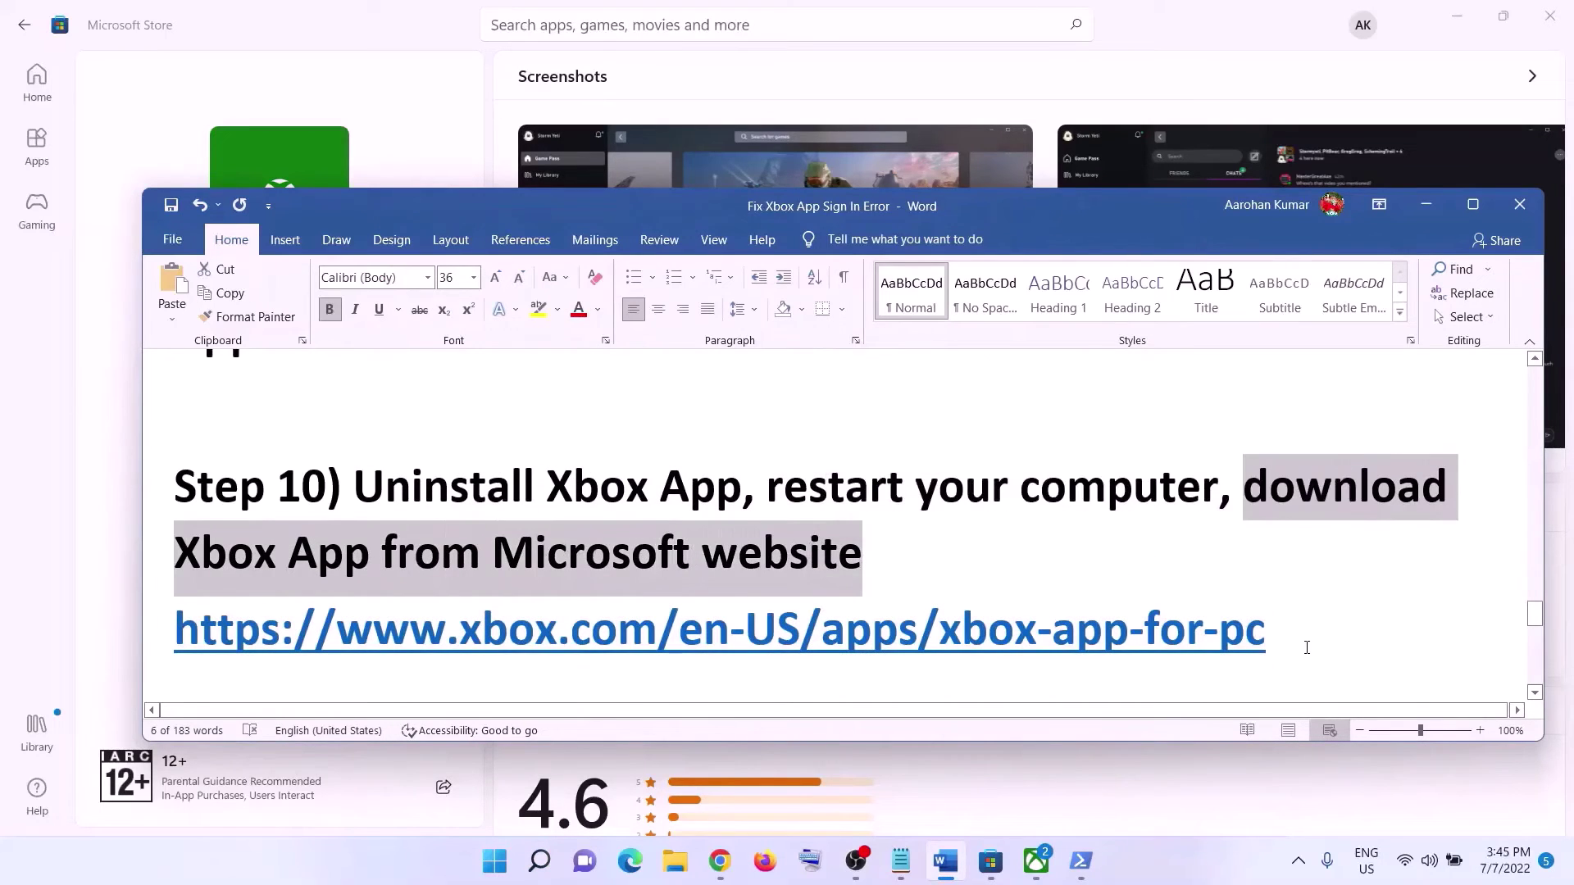
pyautogui.moveTo(1312, 651); pyautogui.dragTo(282, 648)
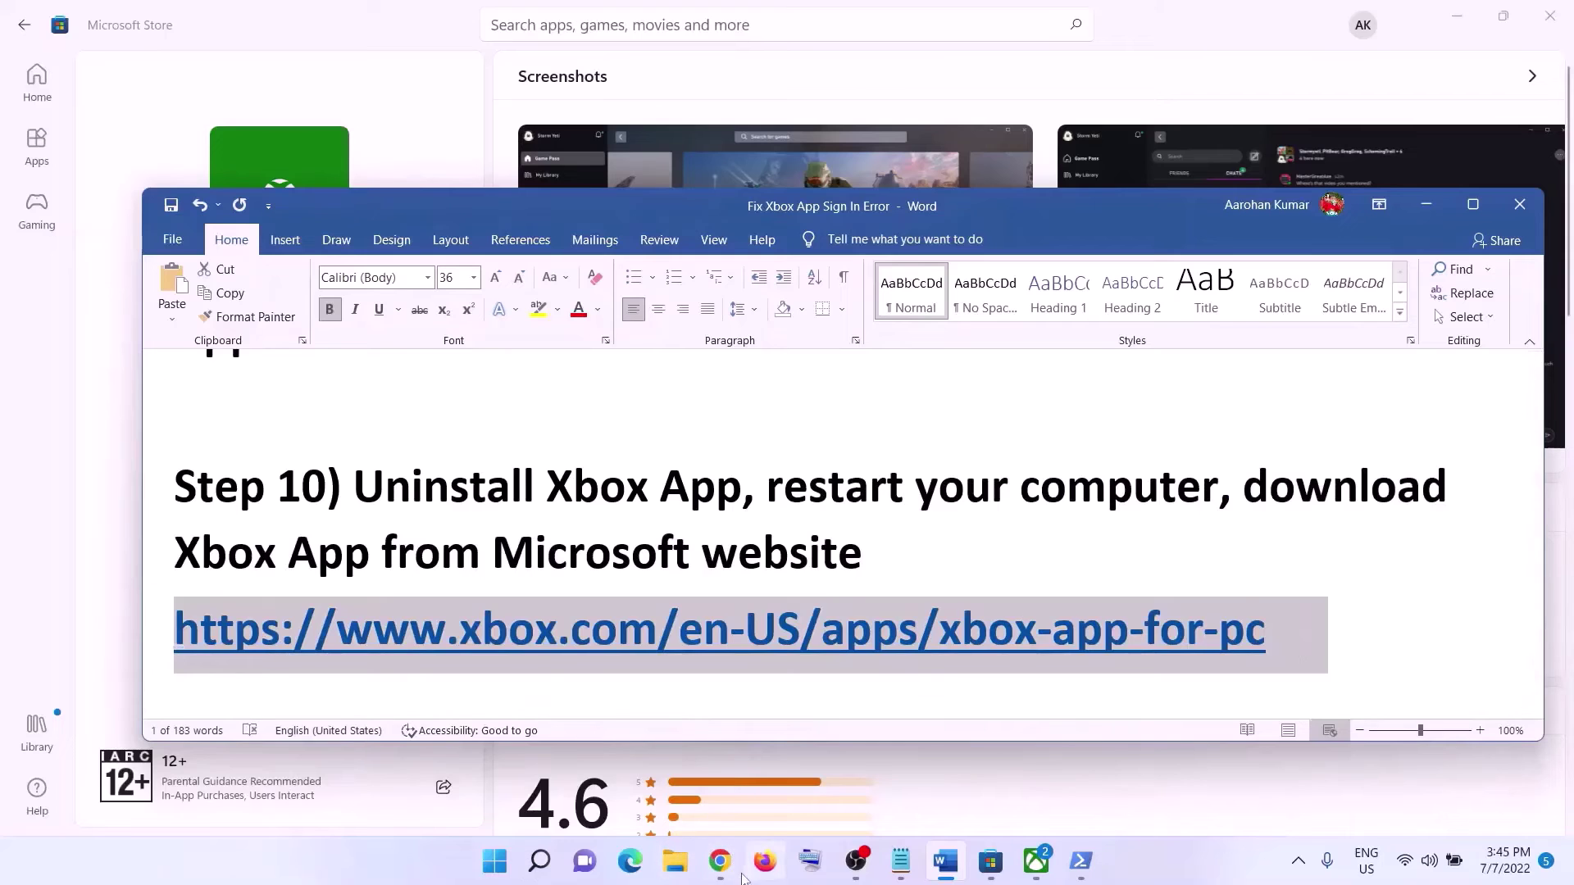
pyautogui.click(720, 861)
pyautogui.click(109, 27)
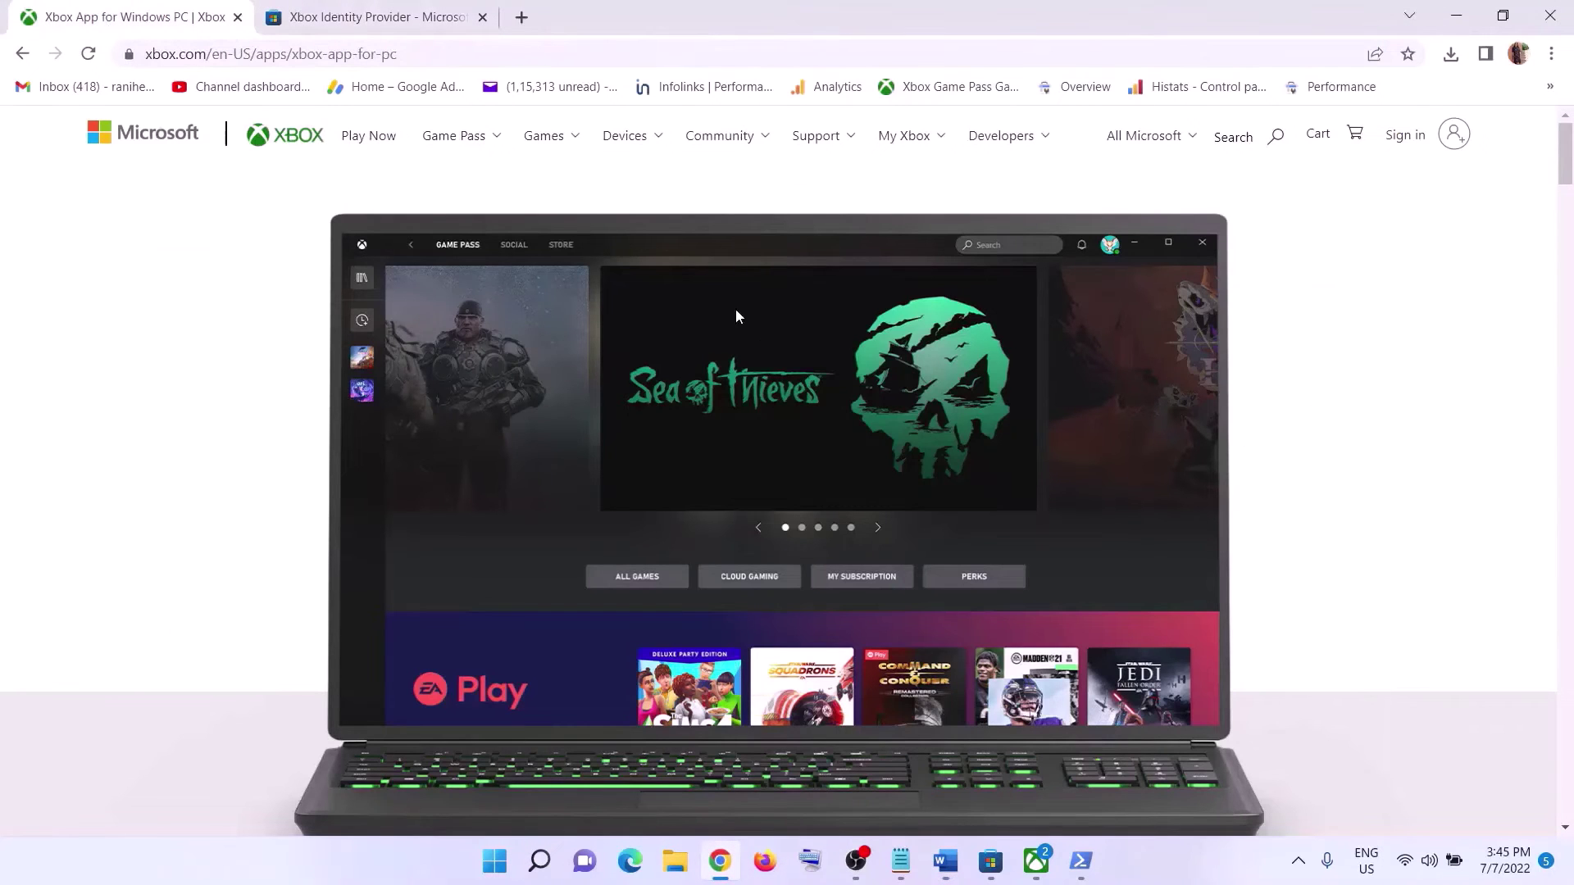
pyautogui.scroll(-10, 864, 452)
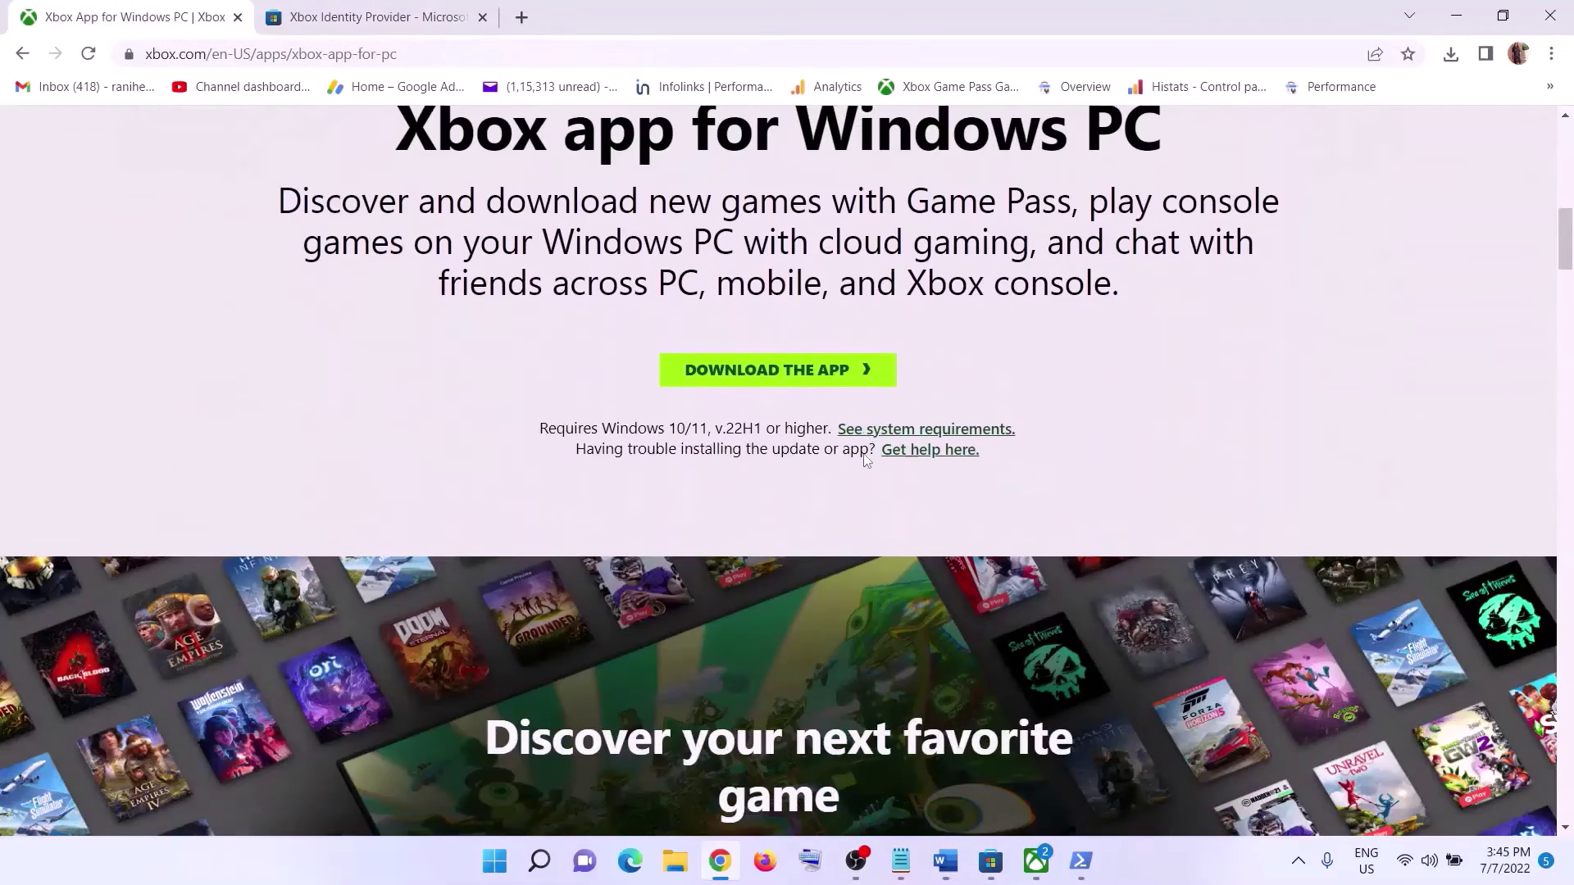
pyautogui.click(751, 376)
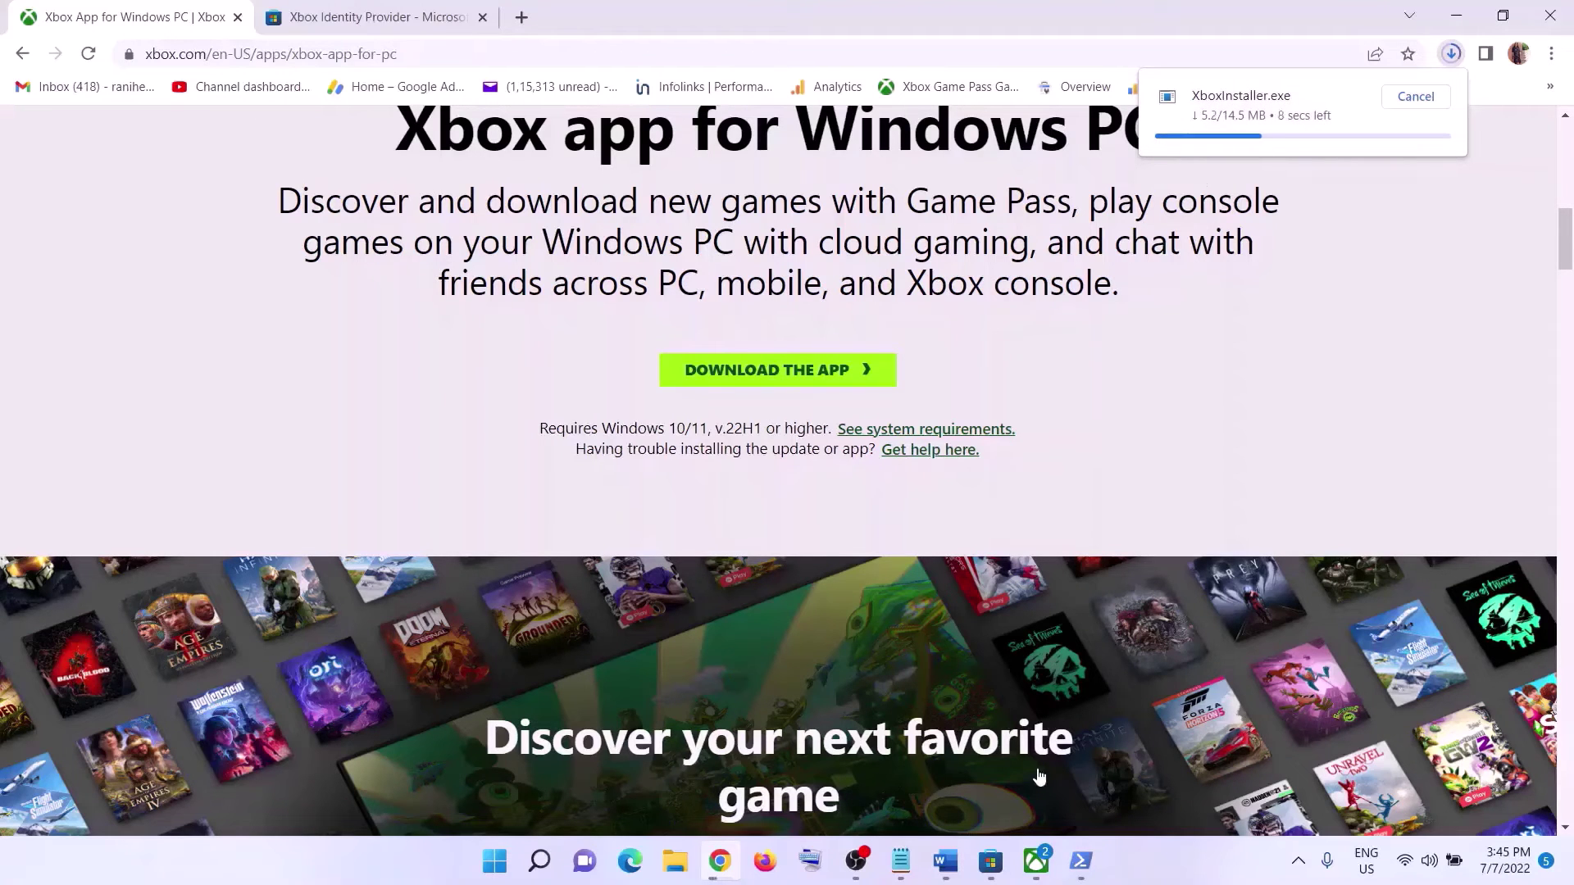
pyautogui.click(946, 861)
pyautogui.scroll(-5, 538, 581)
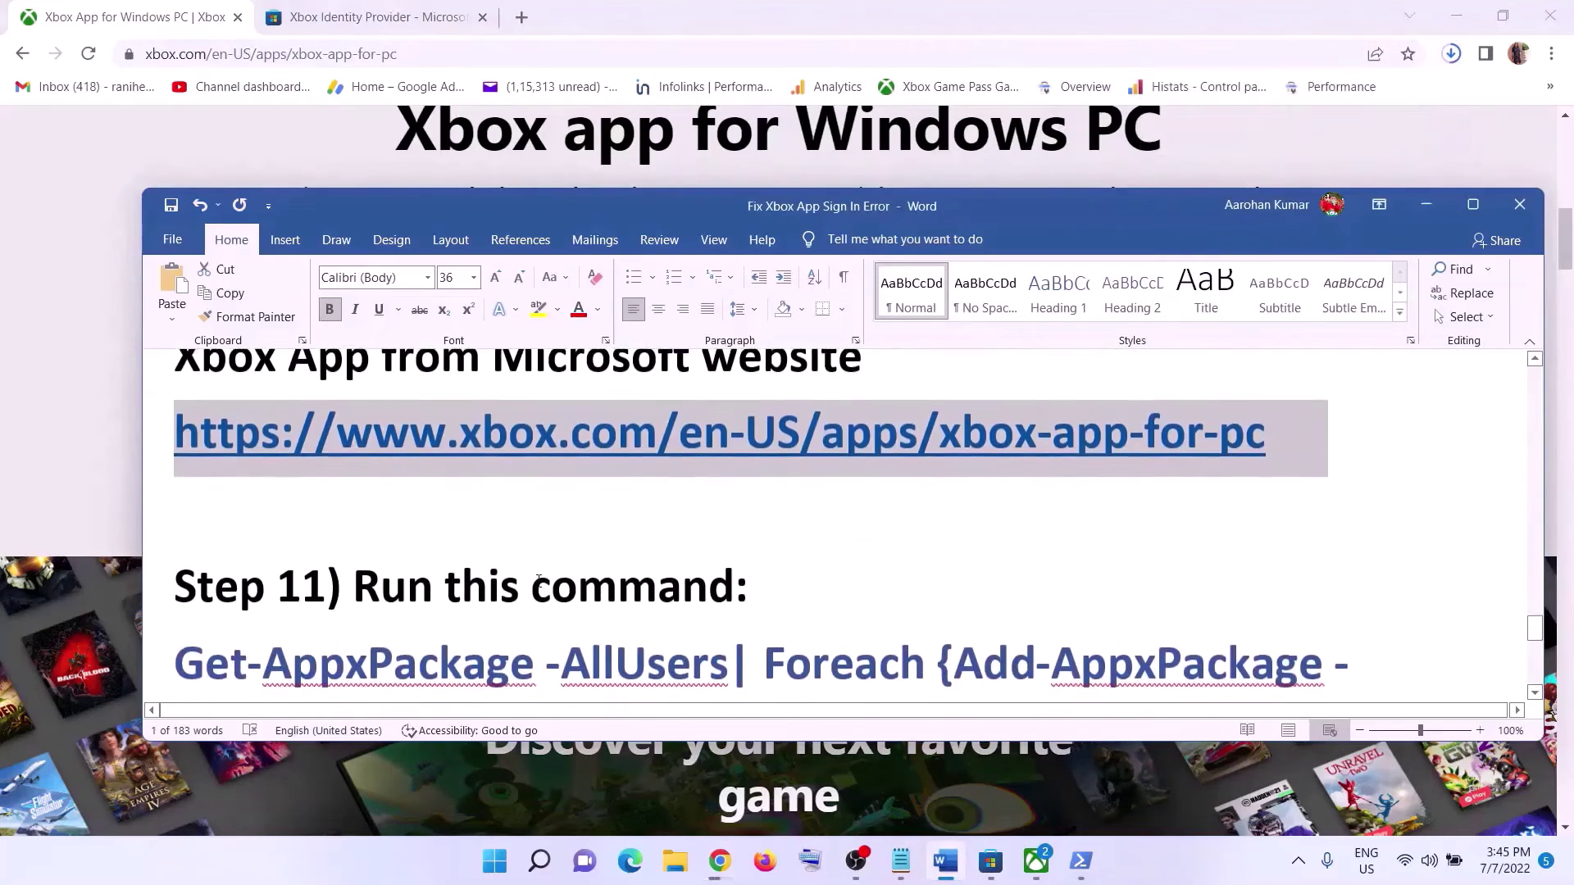
# Copy the full Step 11 Get-AppxPackage re-registration command from the guide
pyautogui.scroll(1, 1027, 621)
pyautogui.moveTo(1052, 650); pyautogui.dragTo(175, 517)
pyautogui.rightClick(405, 584)
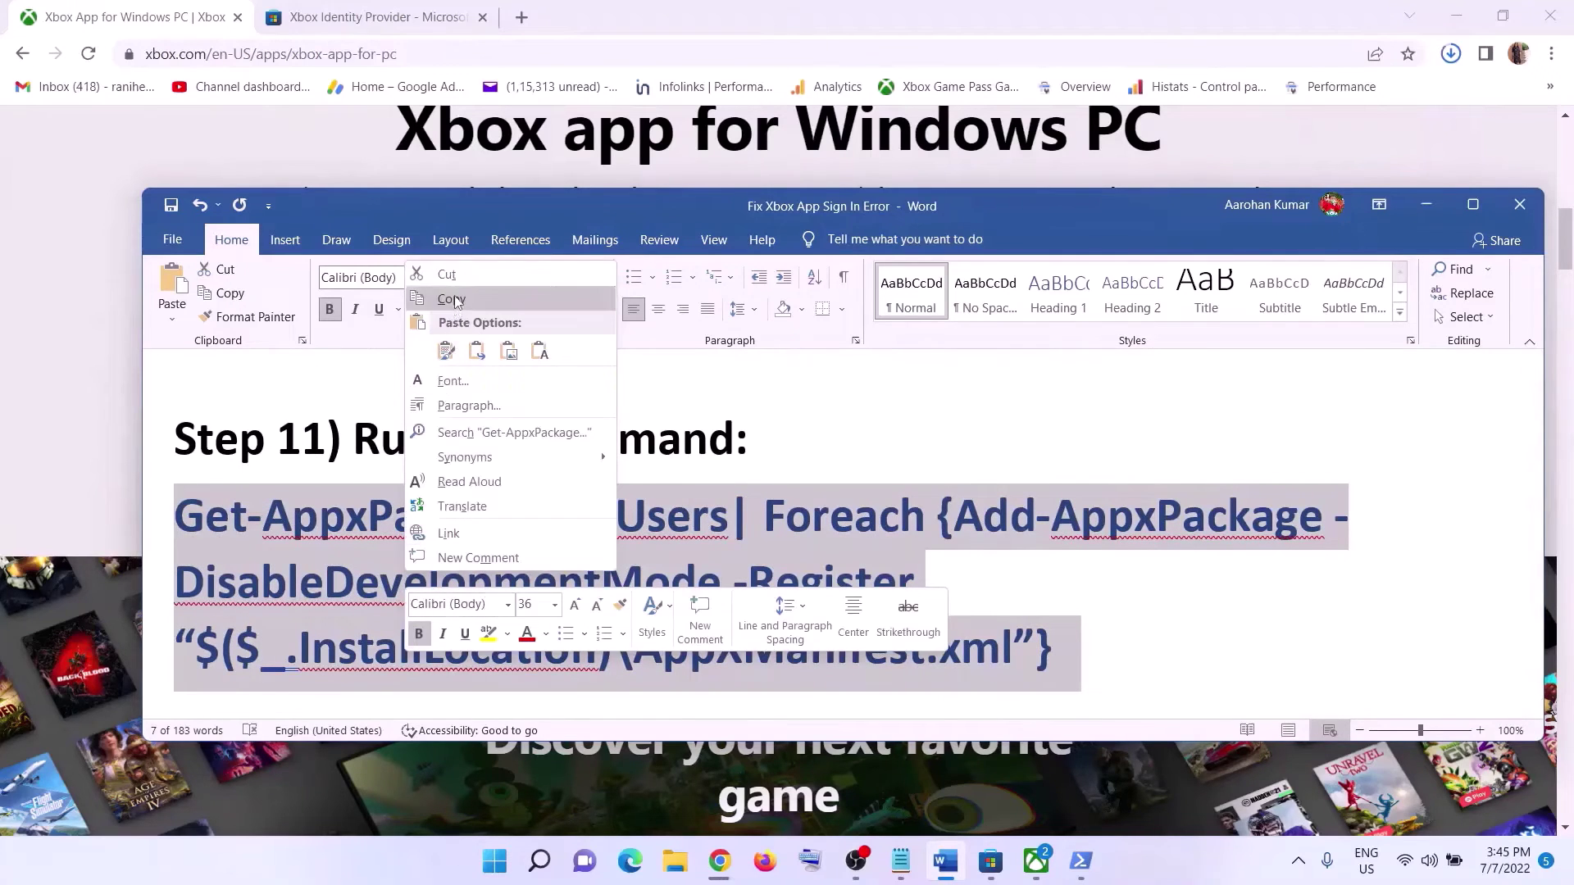
pyautogui.click(451, 299)
# Run the command in an administrator PowerShell, which ends with 0x80073D02 in-use errors
pyautogui.click(499, 844)
pyautogui.write('po')
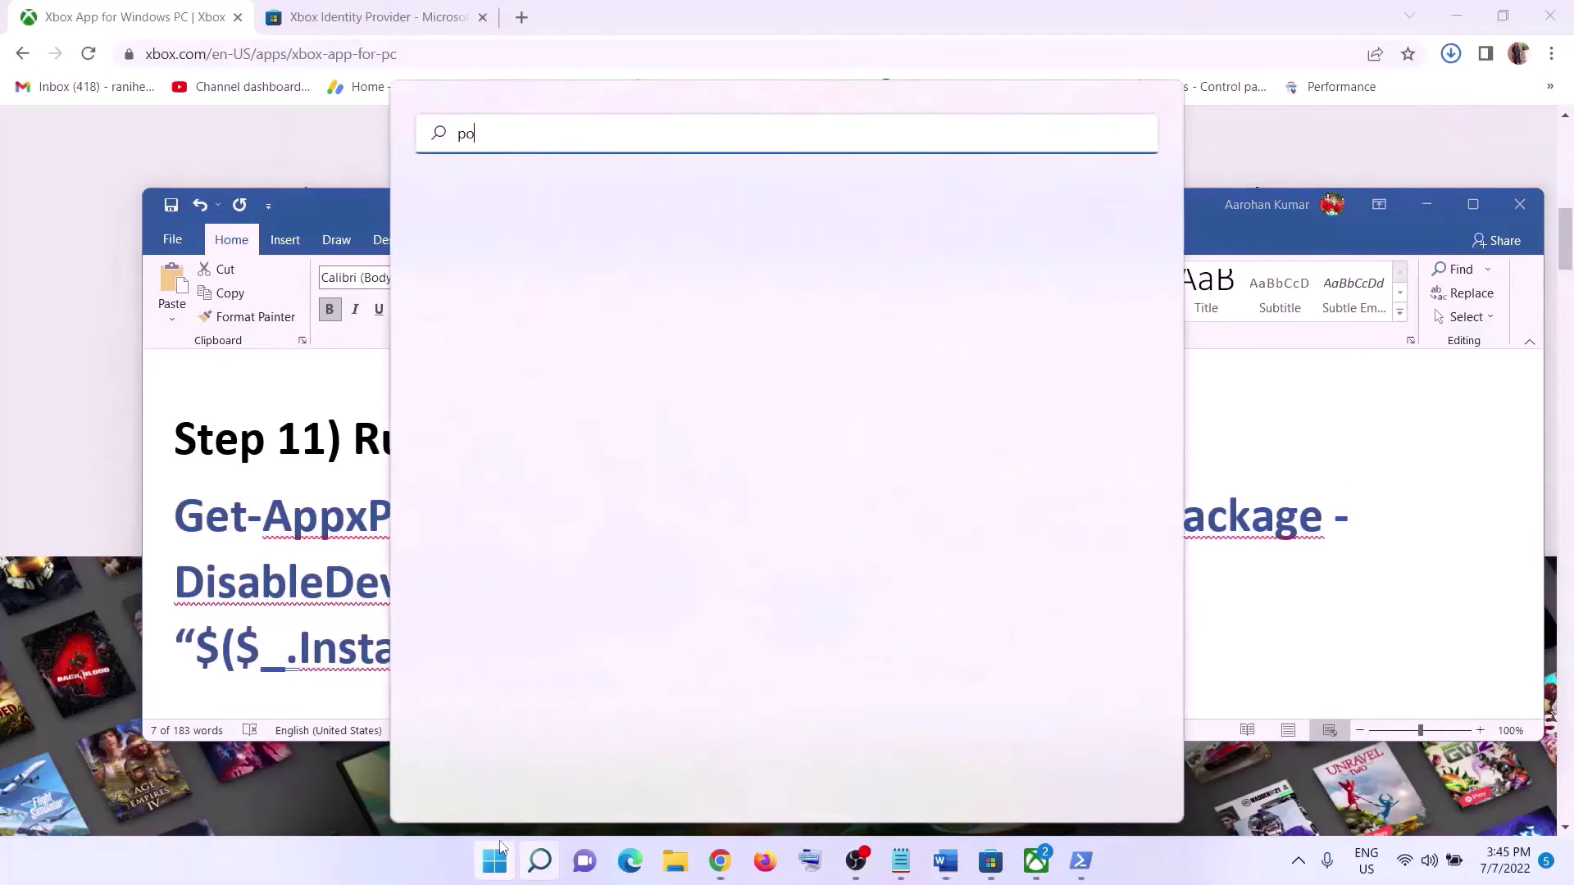
pyautogui.write('wershell')
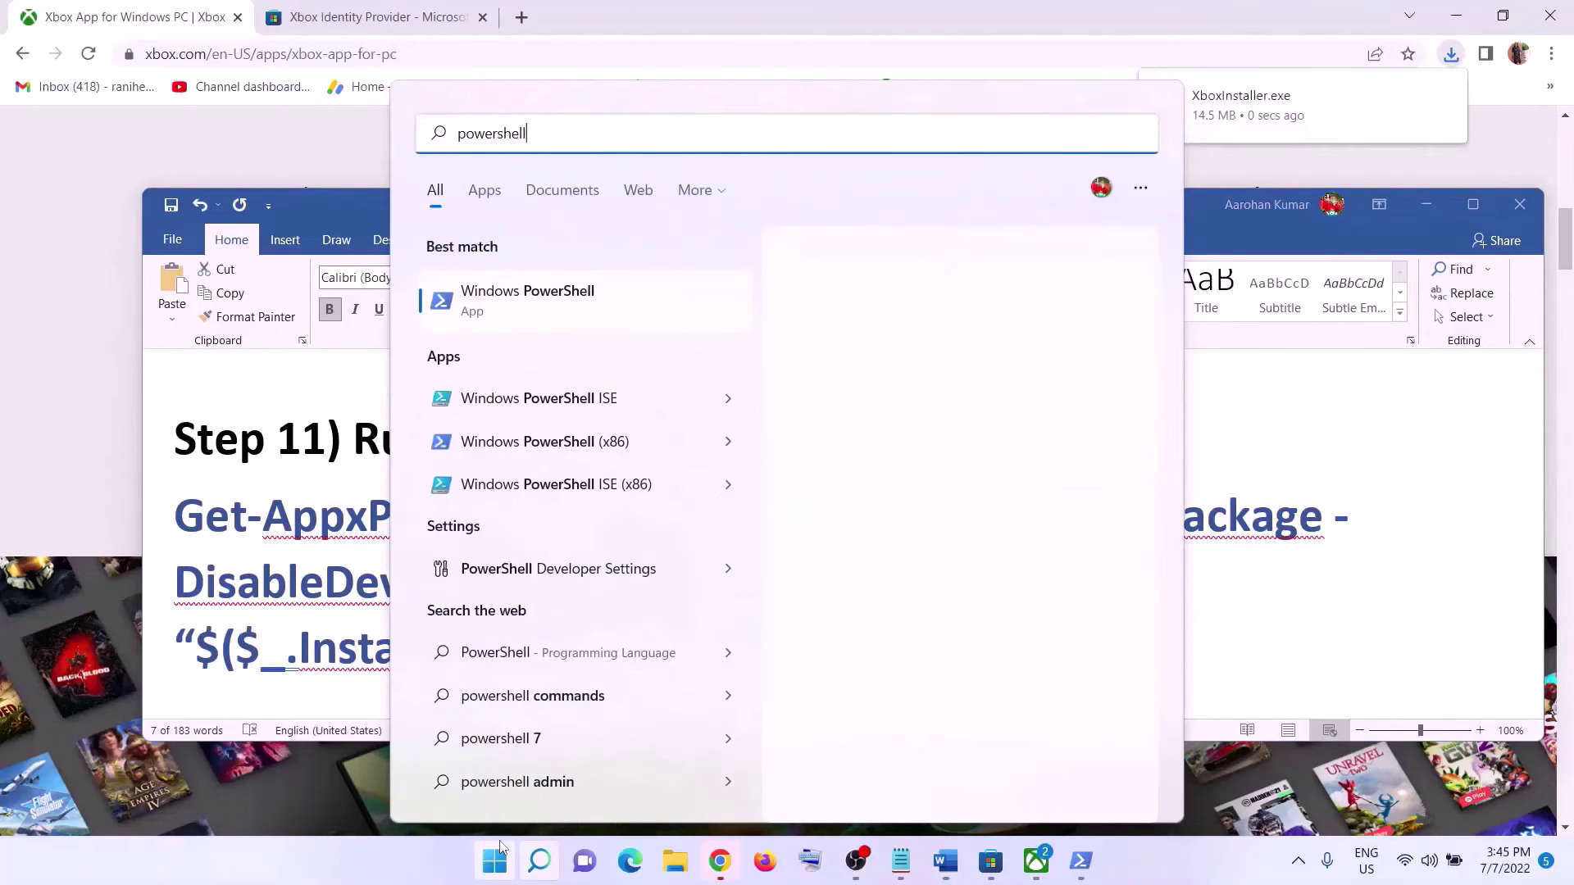
pyautogui.rightClick(651, 318)
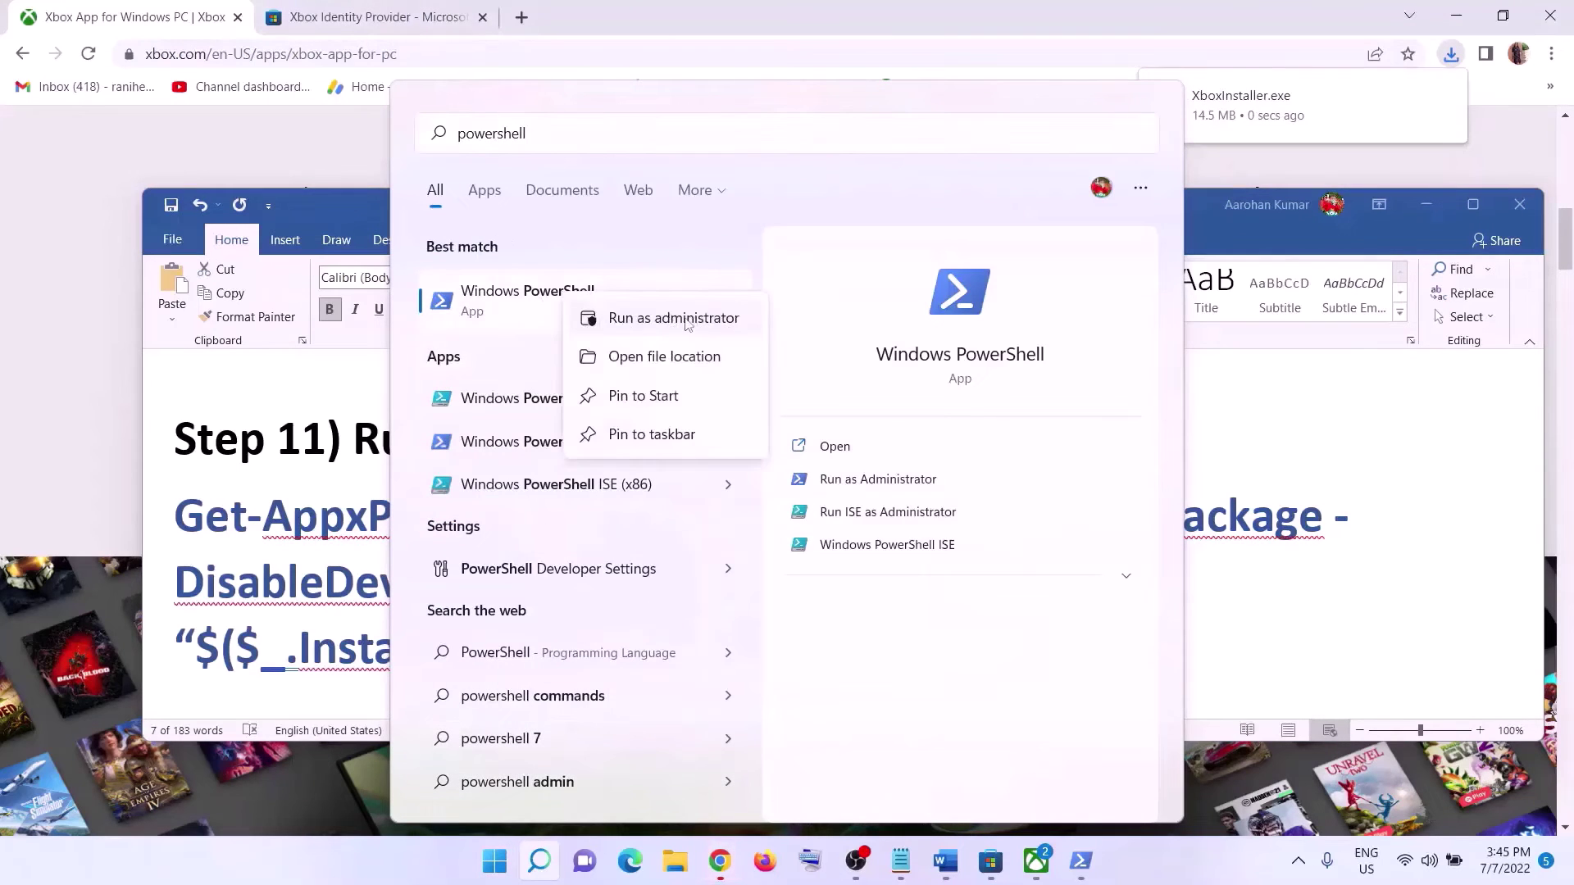
pyautogui.click(689, 320)
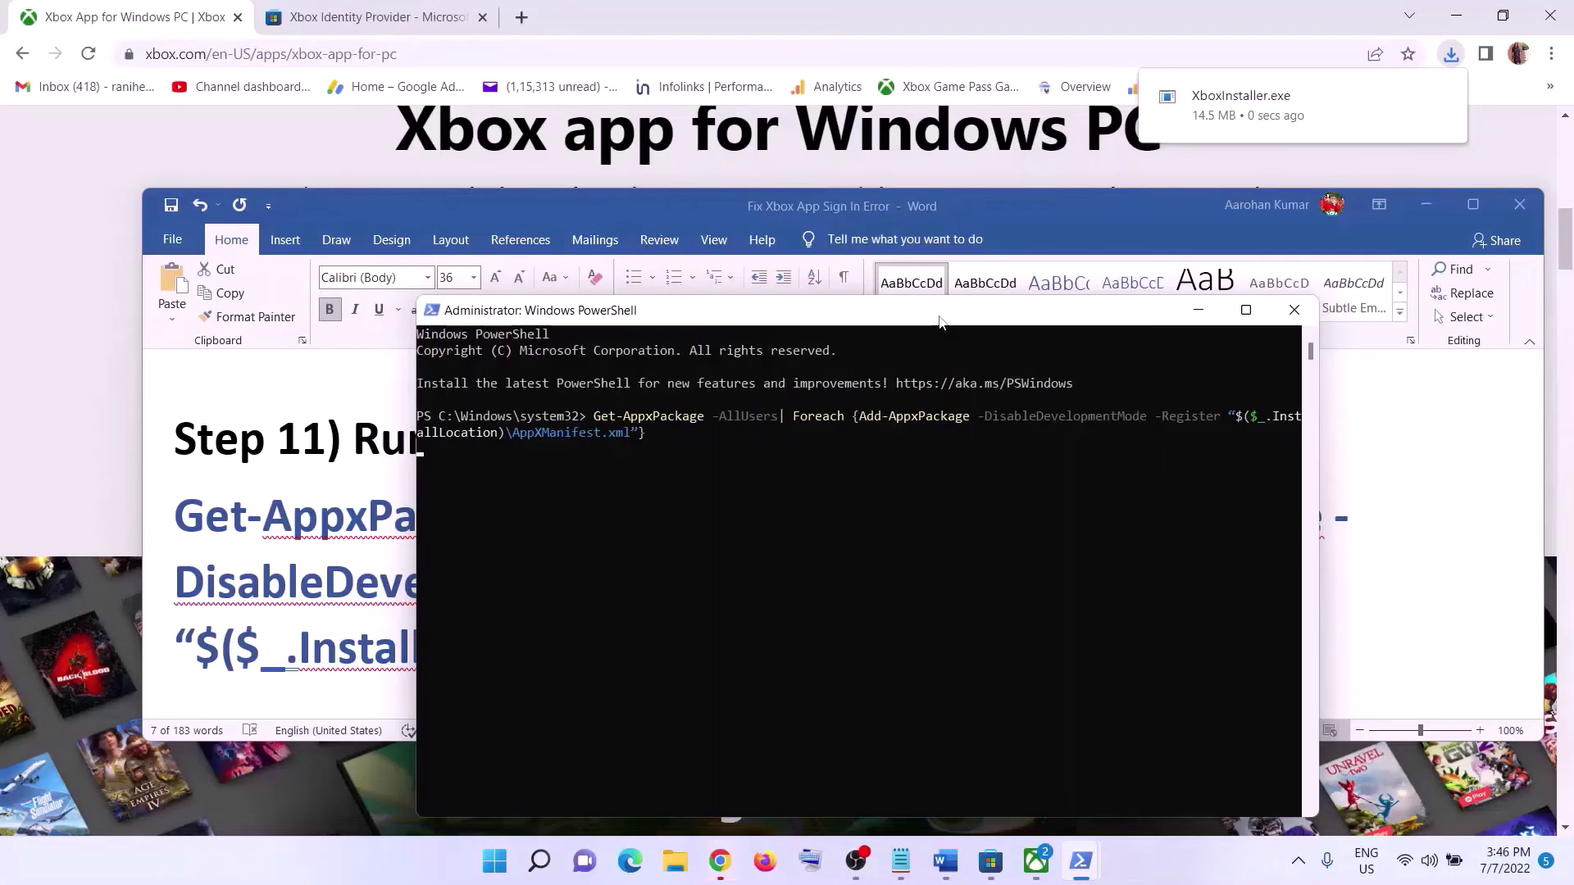
pyautogui.press('Return')
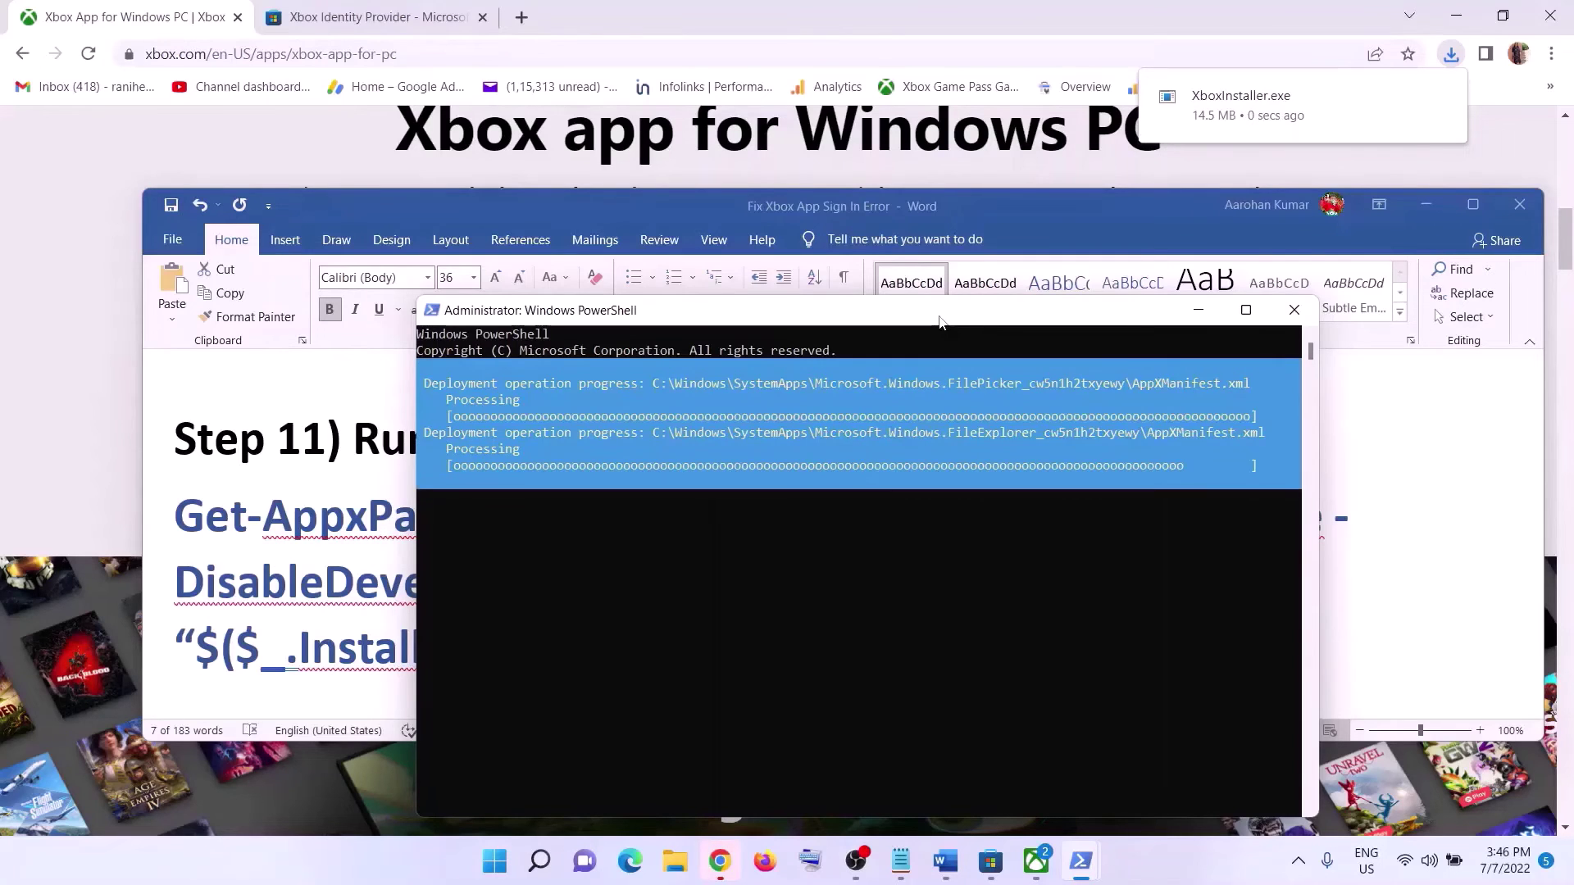
pyautogui.moveTo(857, 313); pyautogui.dragTo(843, 214)
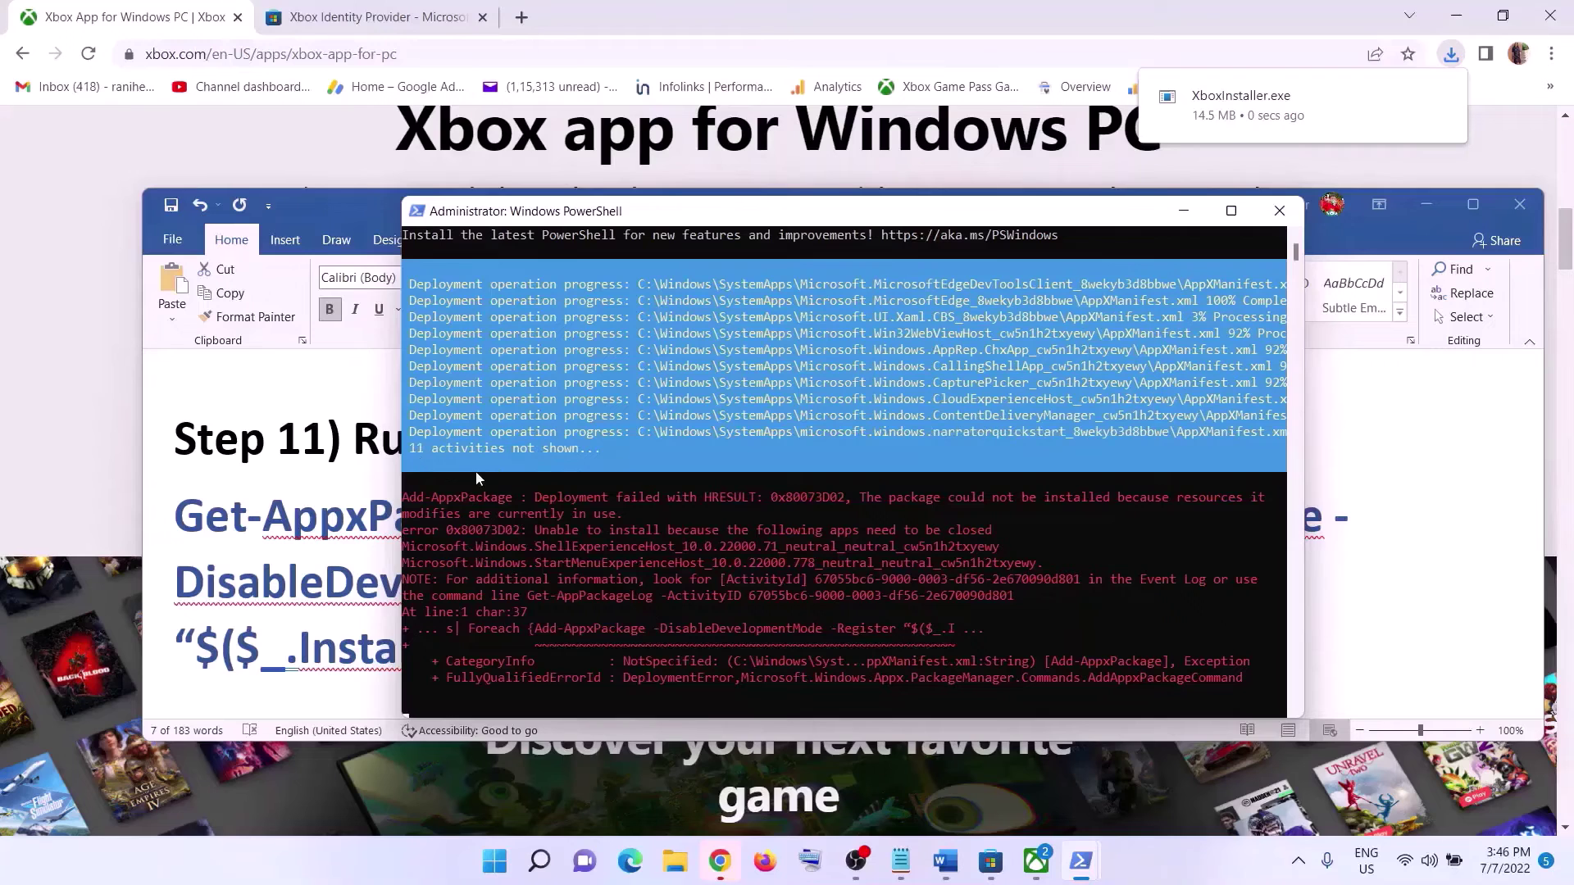
pyautogui.click(1153, 853)
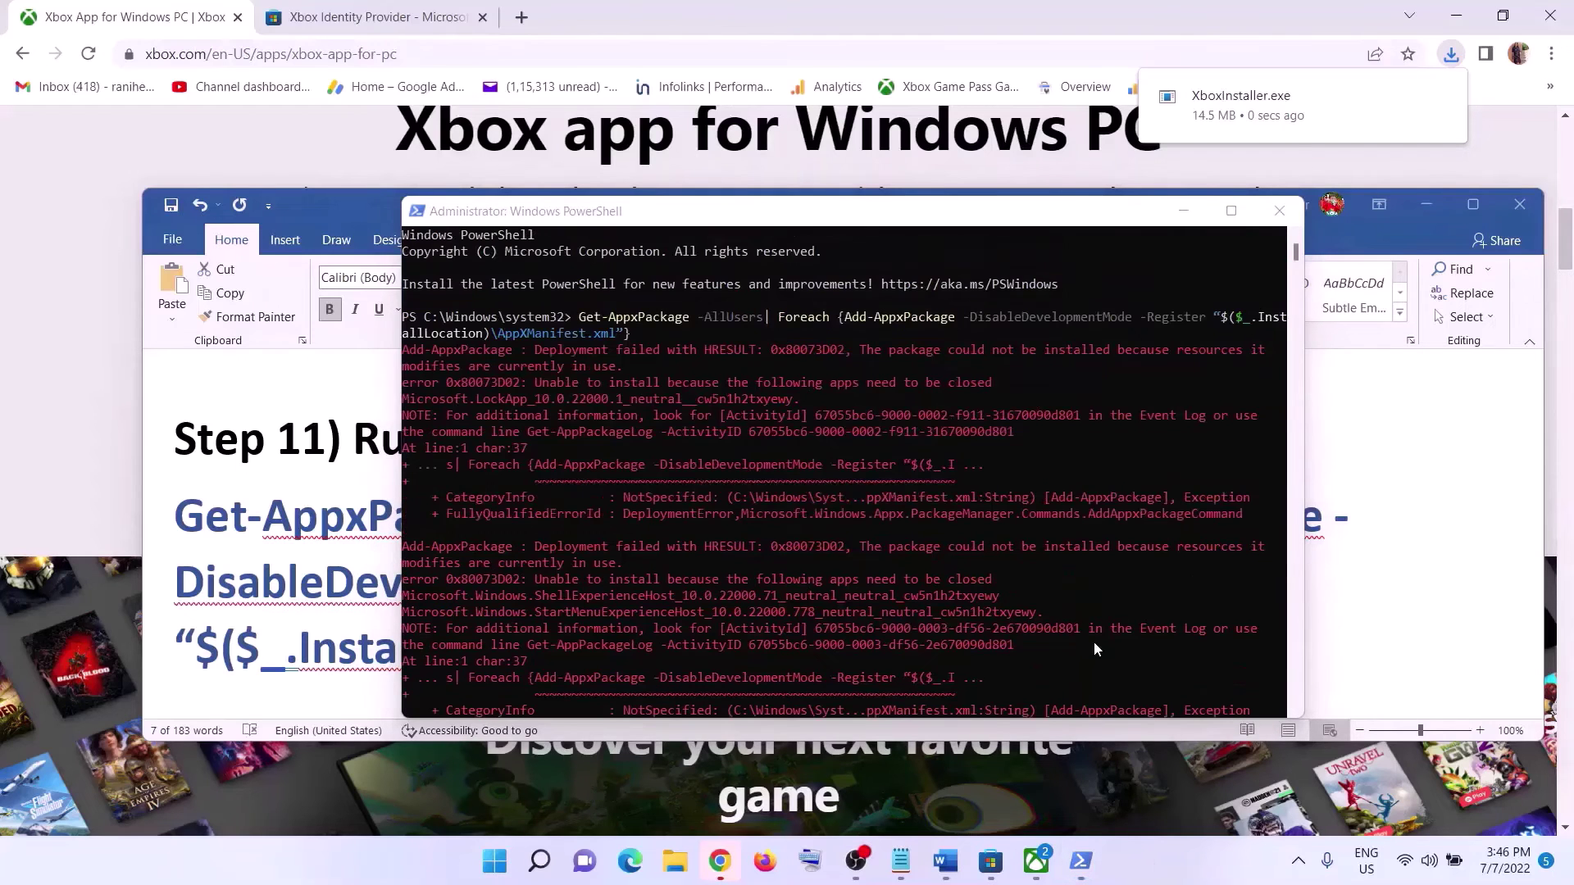
pyautogui.click(1312, 410)
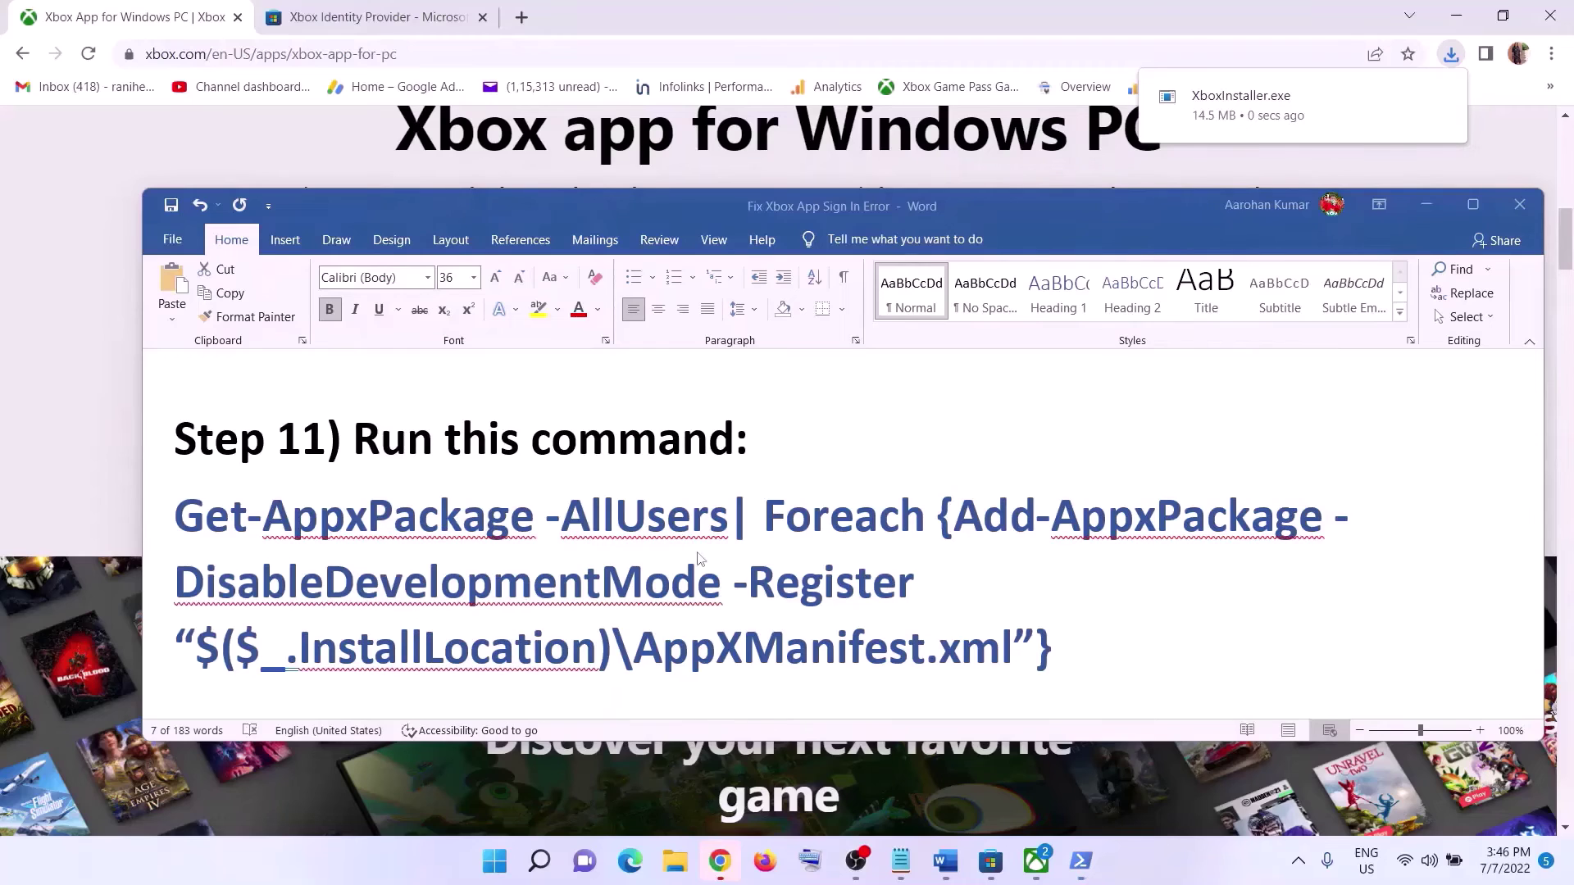
# Download the Media Creation Tool from the Create installation media section of the Download Windows 10 page
pyautogui.scroll(-2, 698, 558)
pyautogui.scroll(-3, 698, 559)
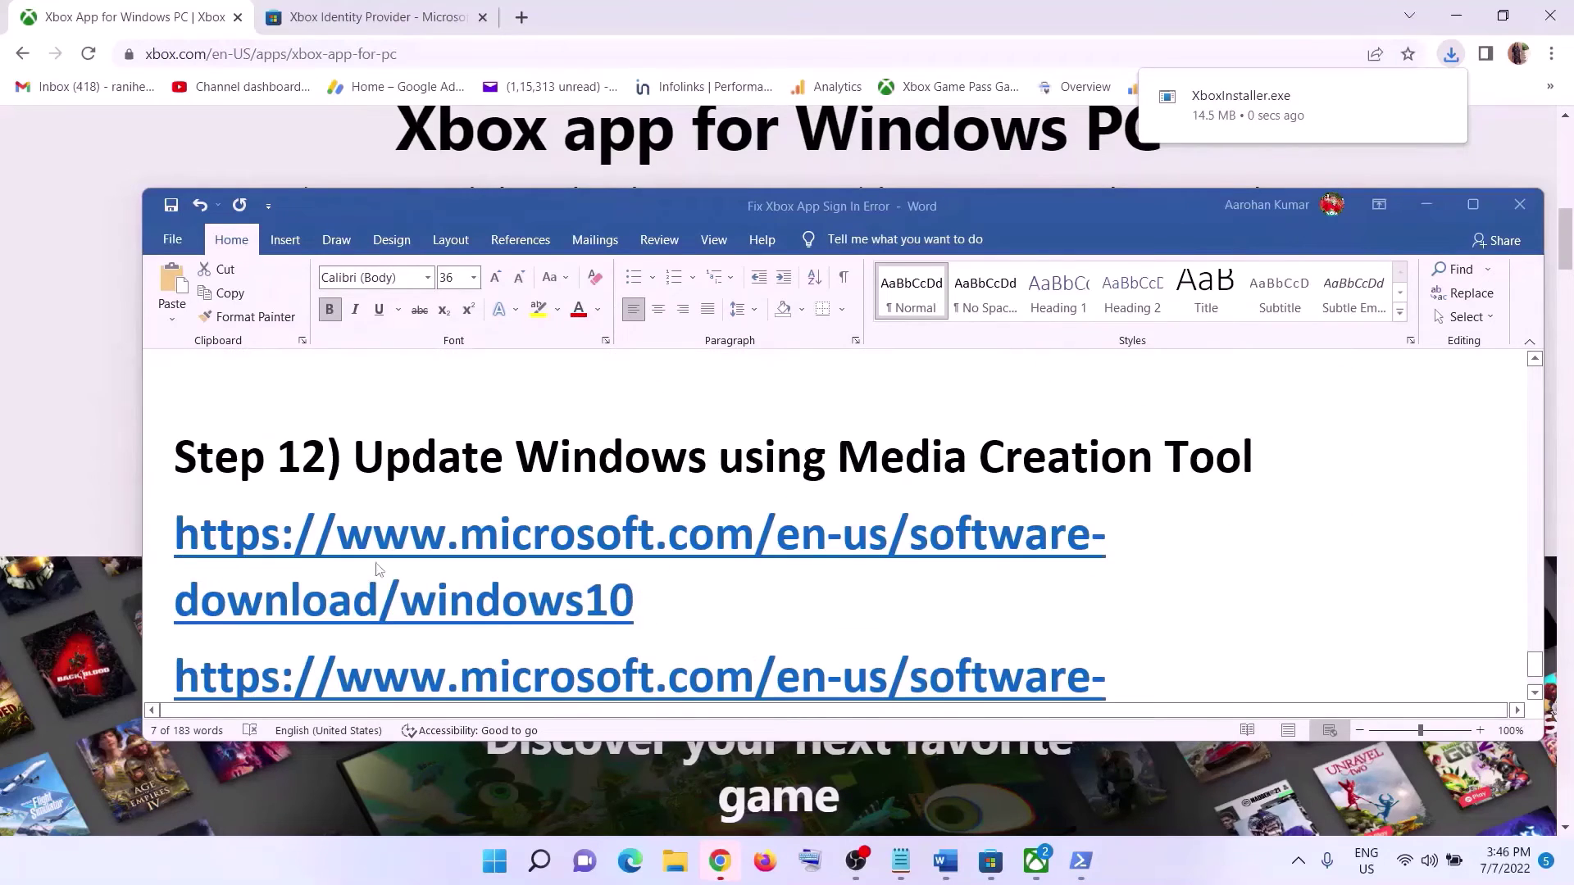
pyautogui.moveTo(354, 457); pyautogui.dragTo(1253, 461)
pyautogui.scroll(-1, 519, 562)
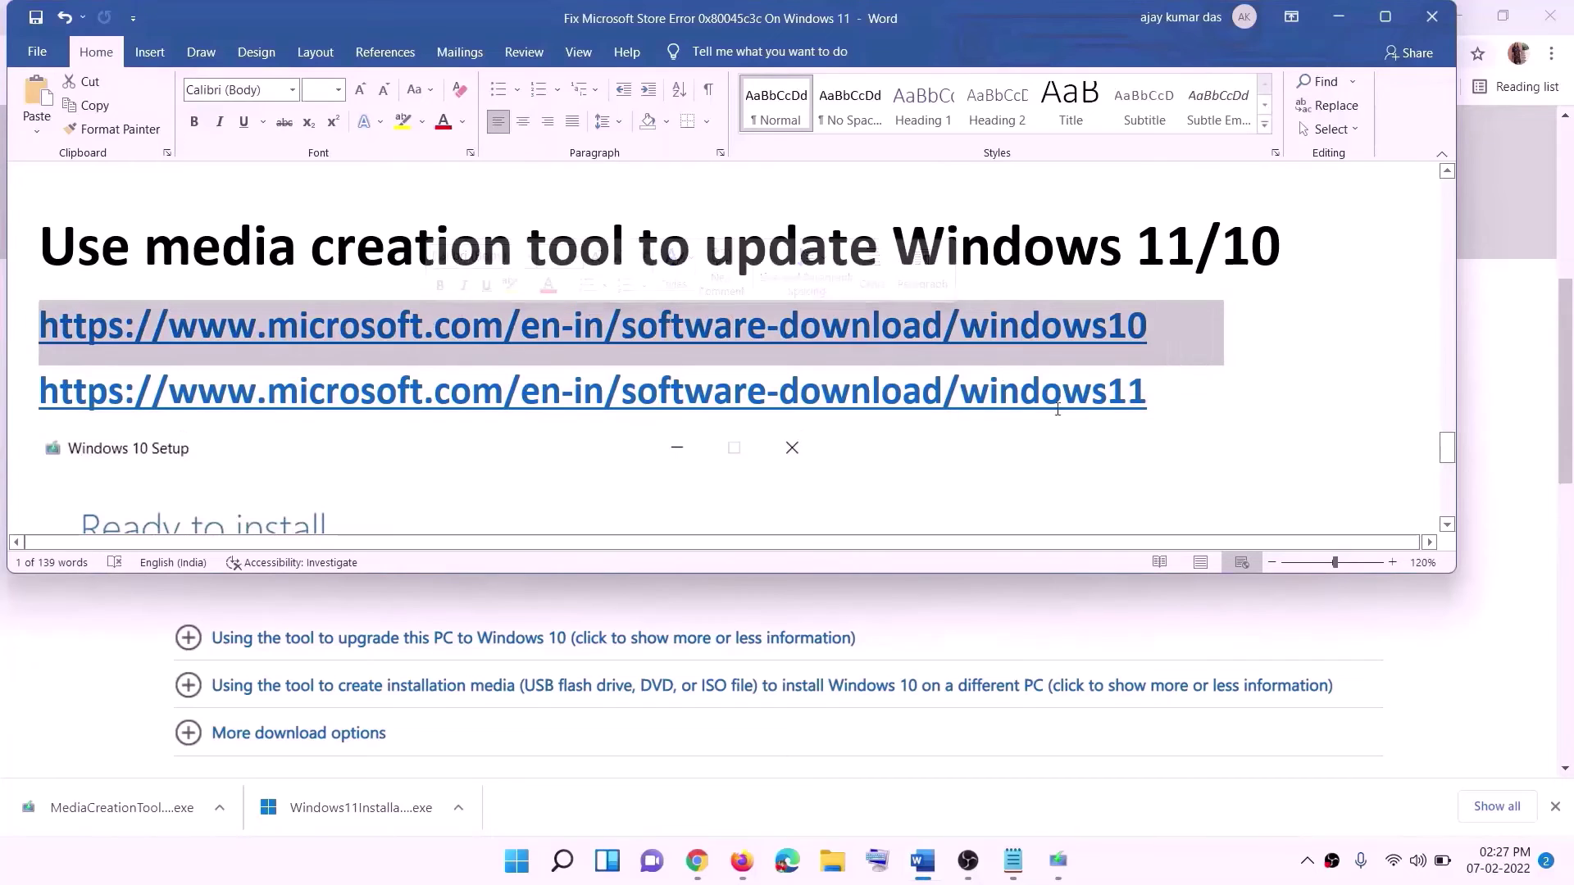
pyautogui.click(1339, 16)
pyautogui.scroll(6, 670, 421)
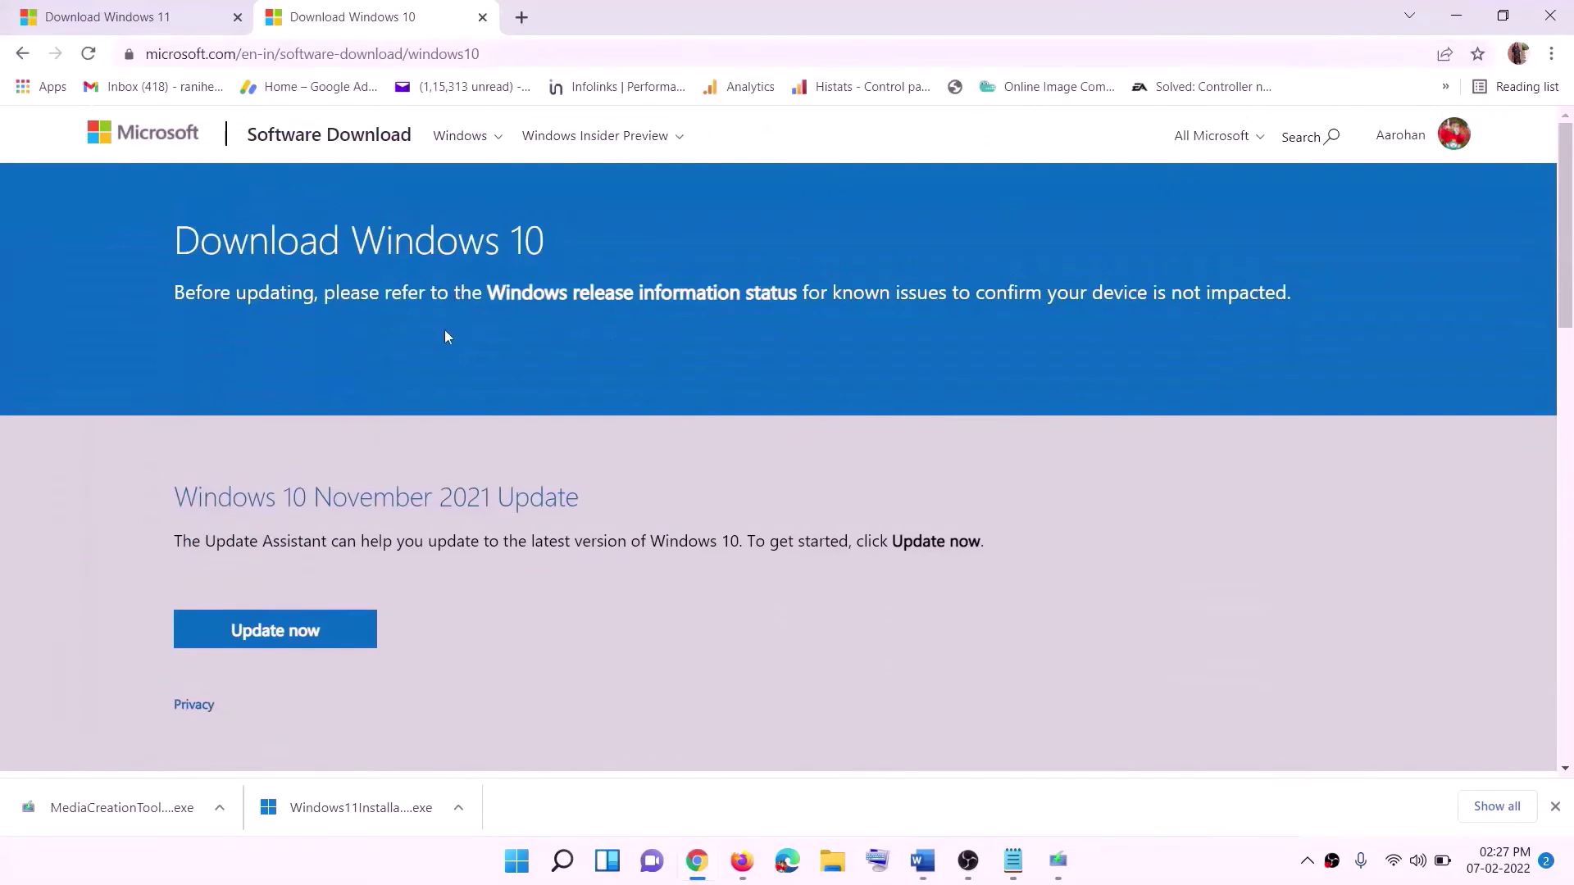
pyautogui.scroll(-5, 596, 302)
pyautogui.moveTo(187, 492); pyautogui.dragTo(362, 490)
pyautogui.scroll(-3, 524, 455)
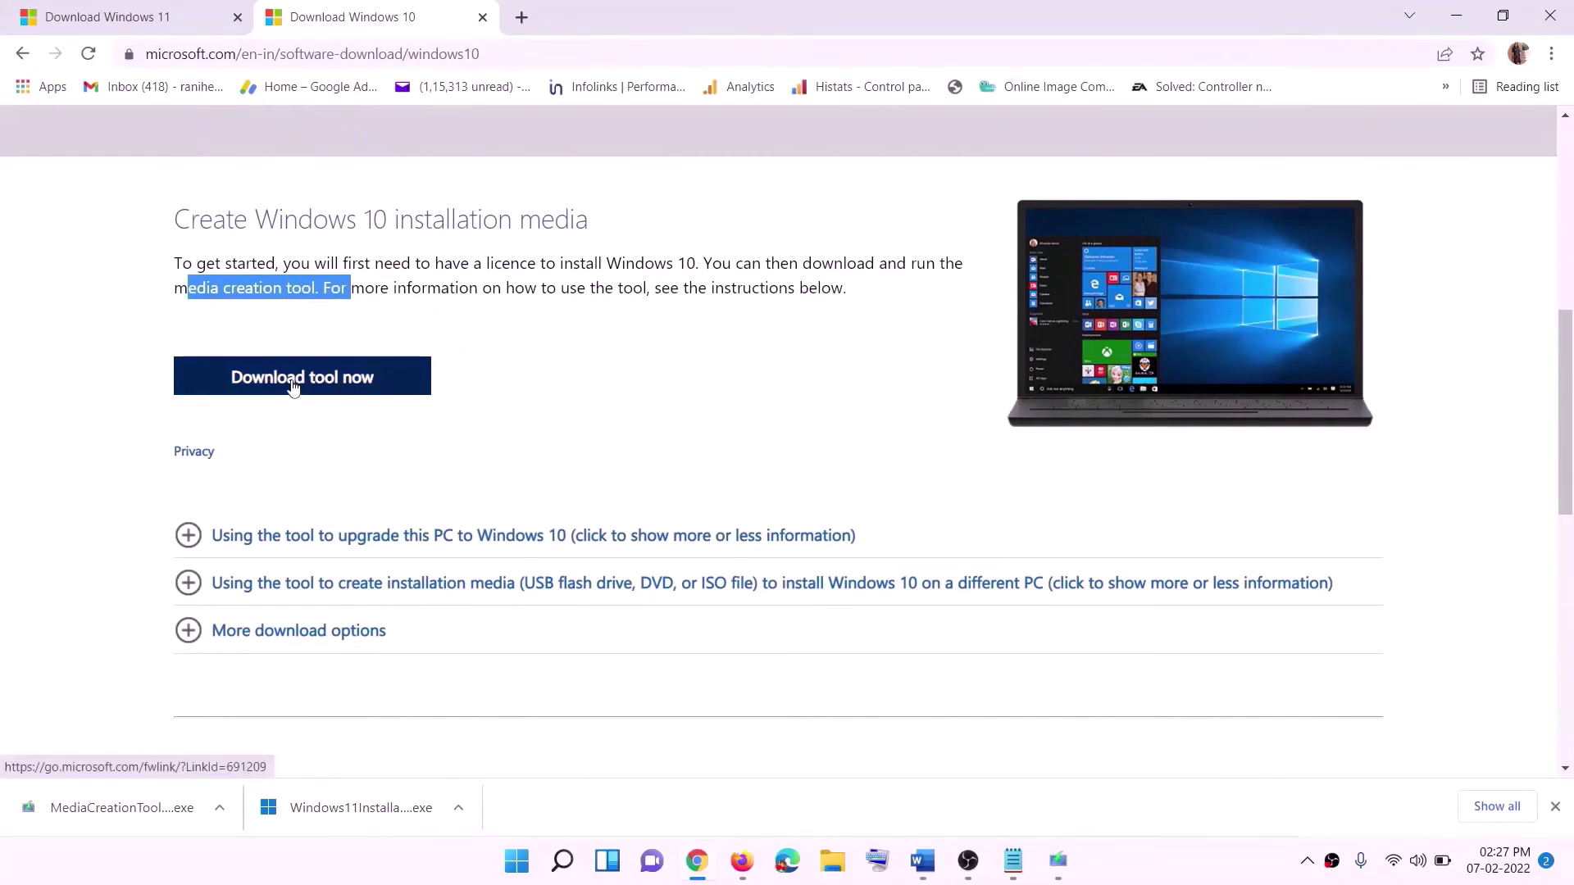
pyautogui.click(326, 390)
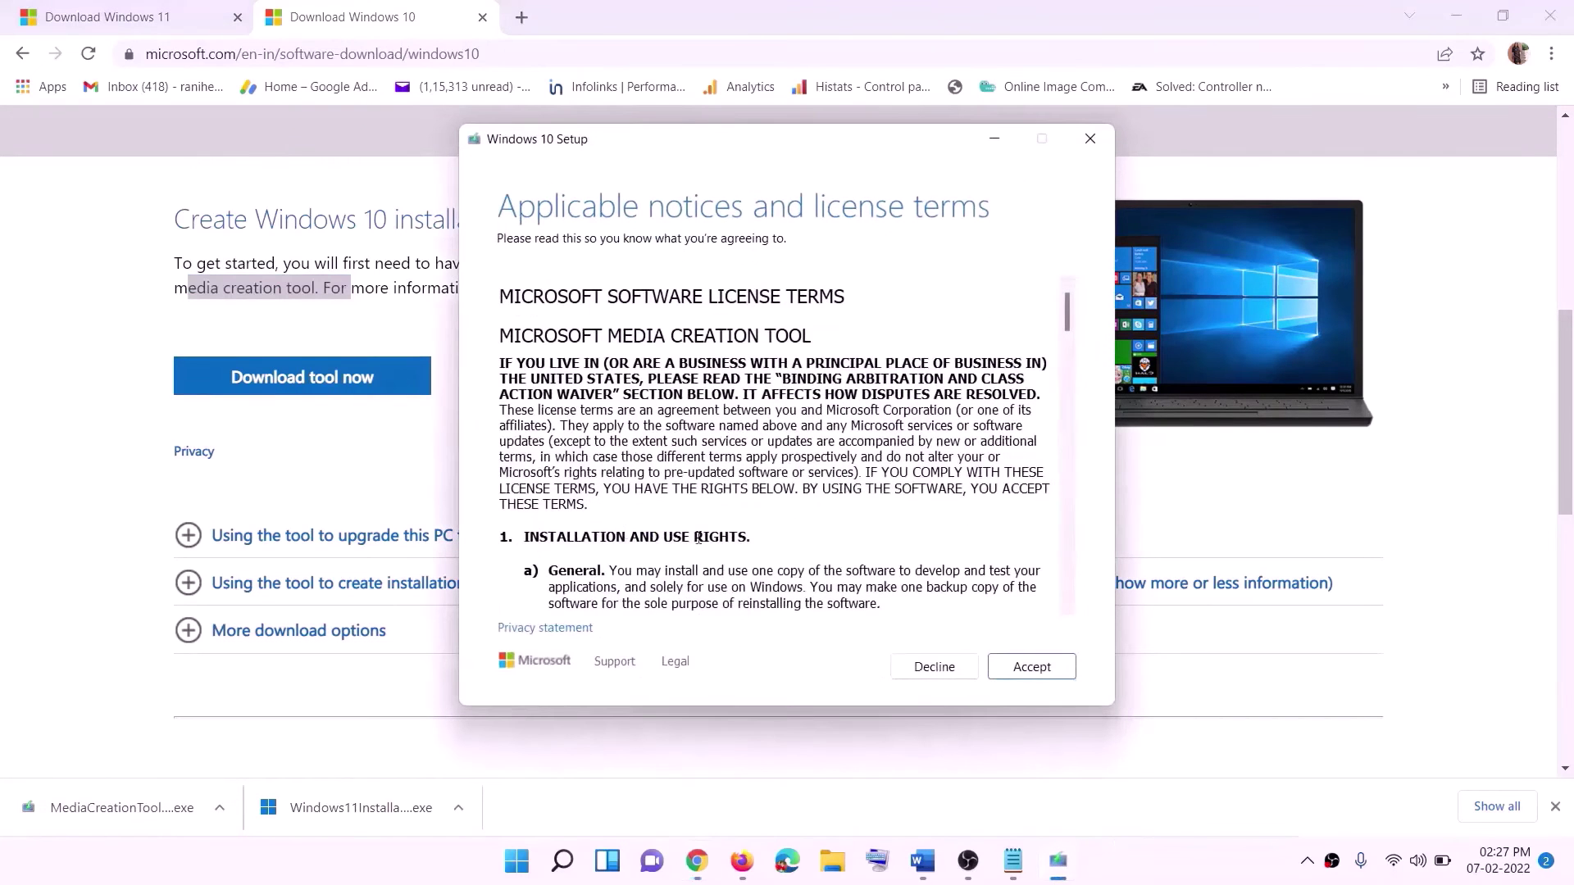
# Accept the Media Creation Tool license and start upgrading this PC to Windows 10
pyautogui.click(1027, 668)
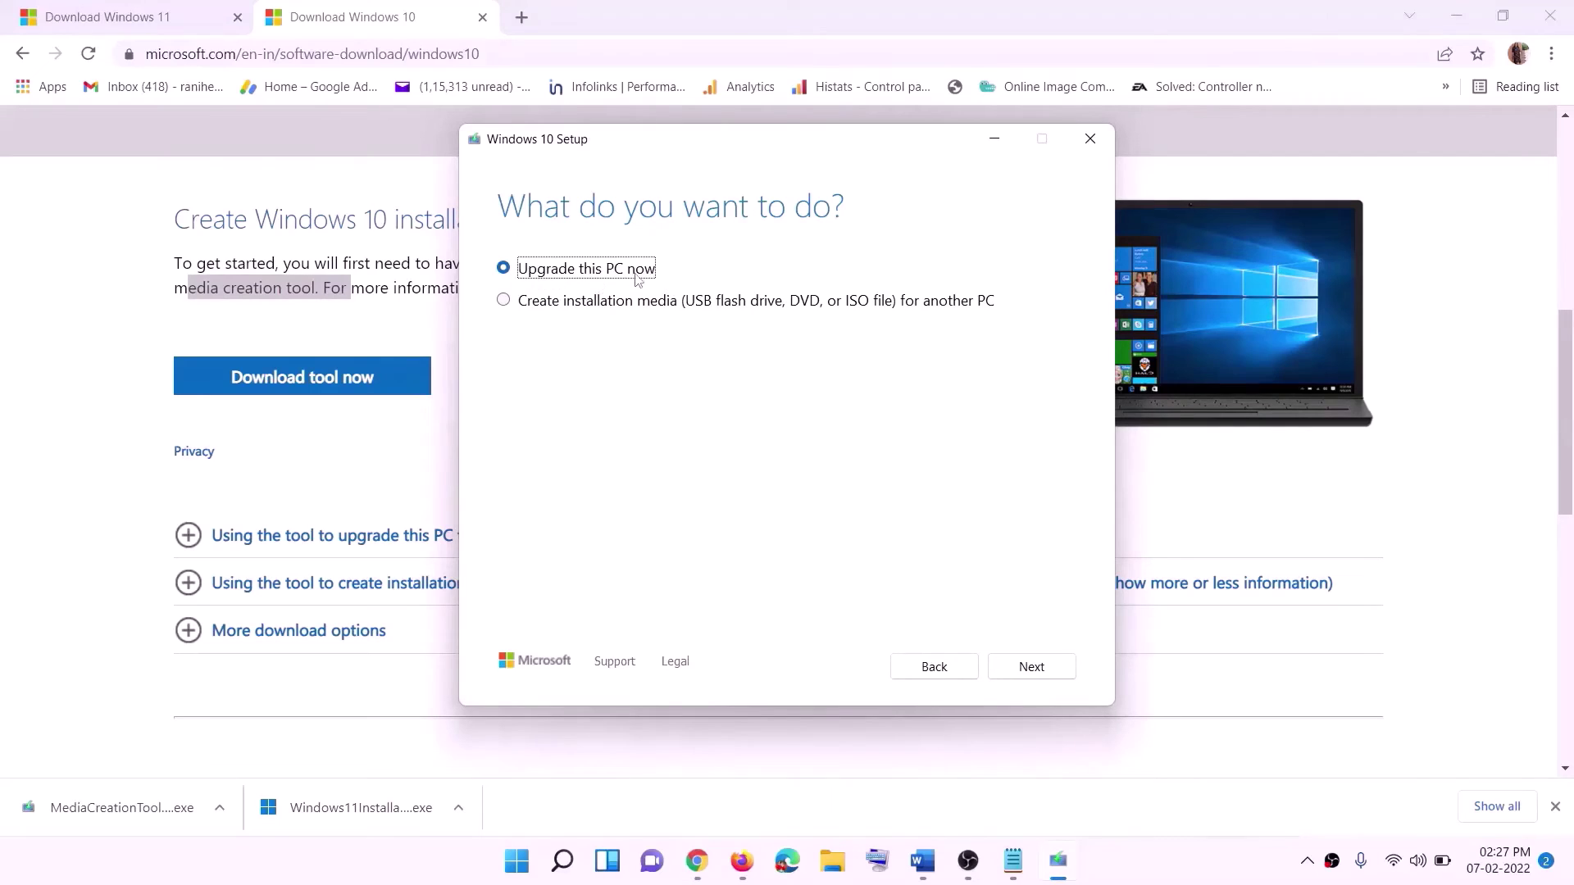
pyautogui.click(1031, 667)
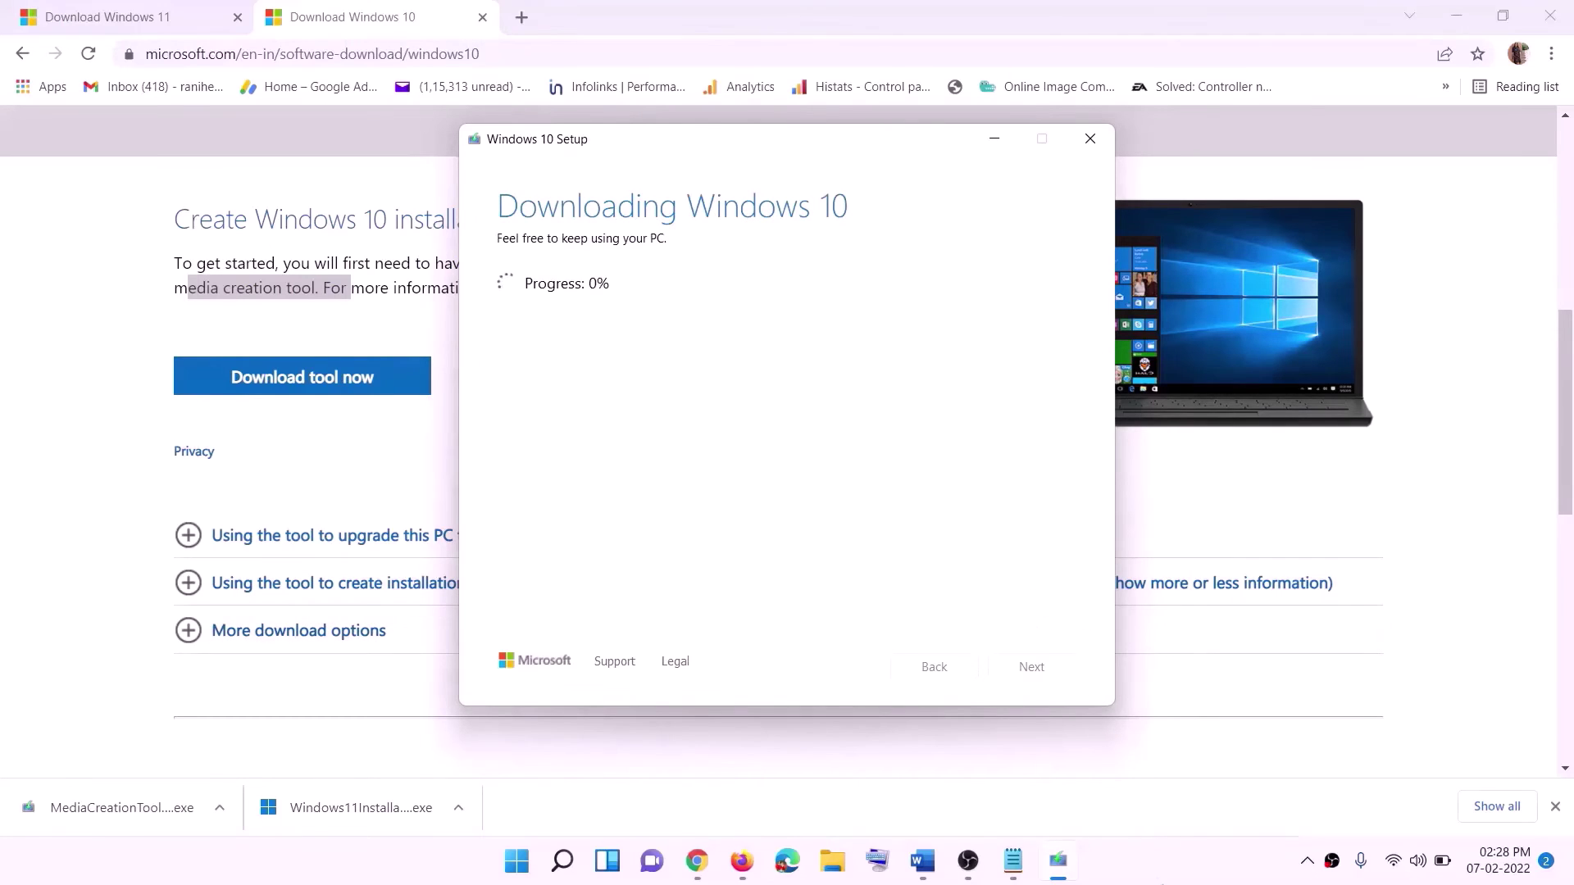
pyautogui.click(1158, 878)
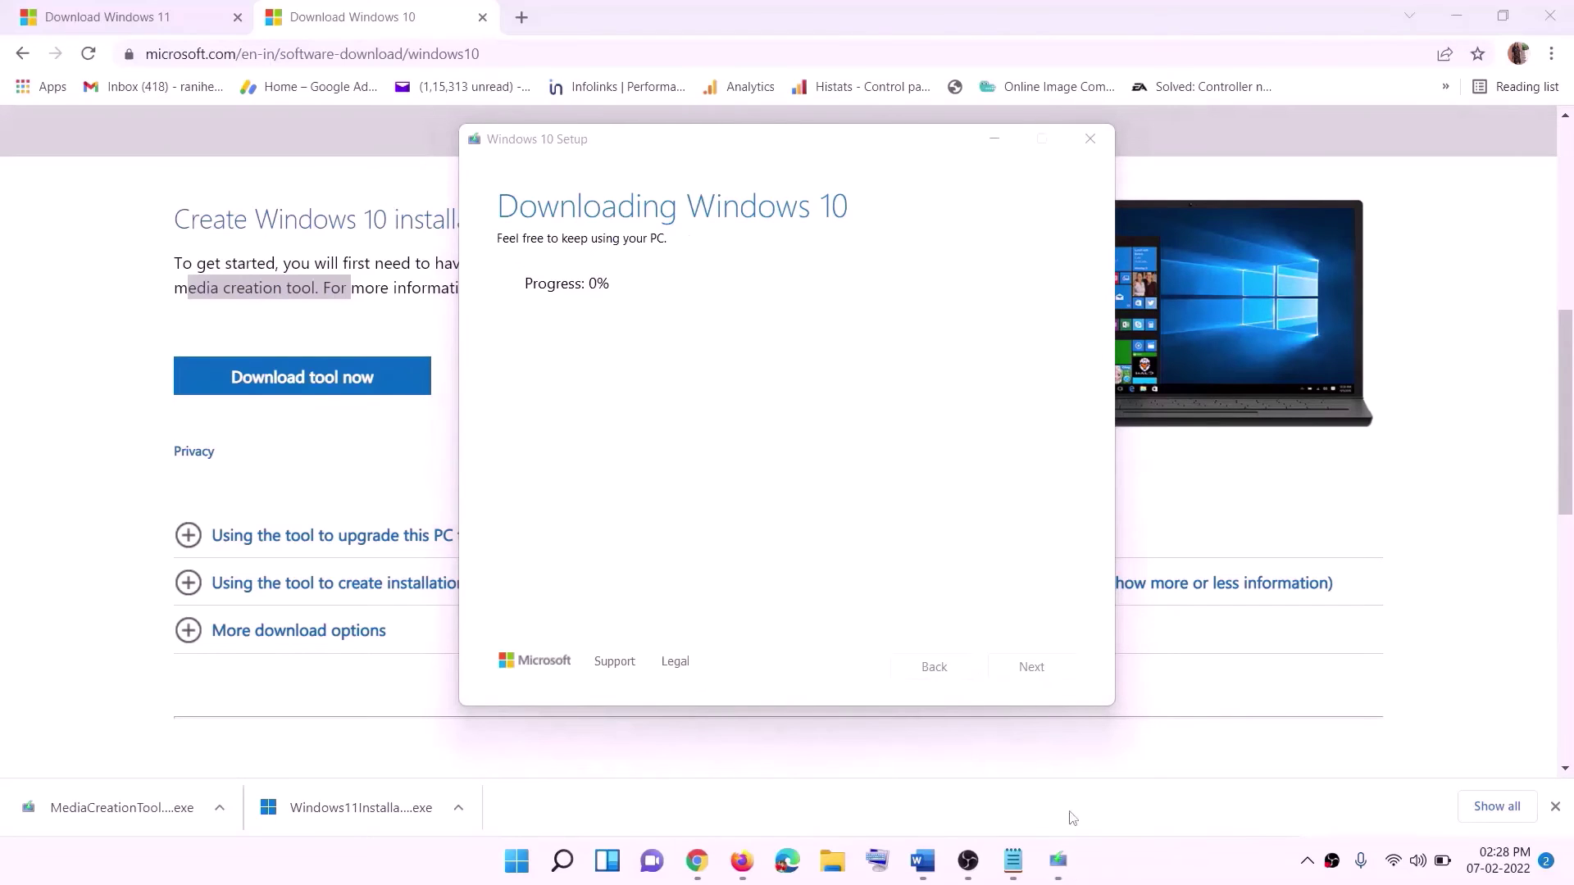
# Maximize the Word guide and scroll to its 'Ready to install' step
pyautogui.click(931, 874)
pyautogui.scroll(-1, 79, 375)
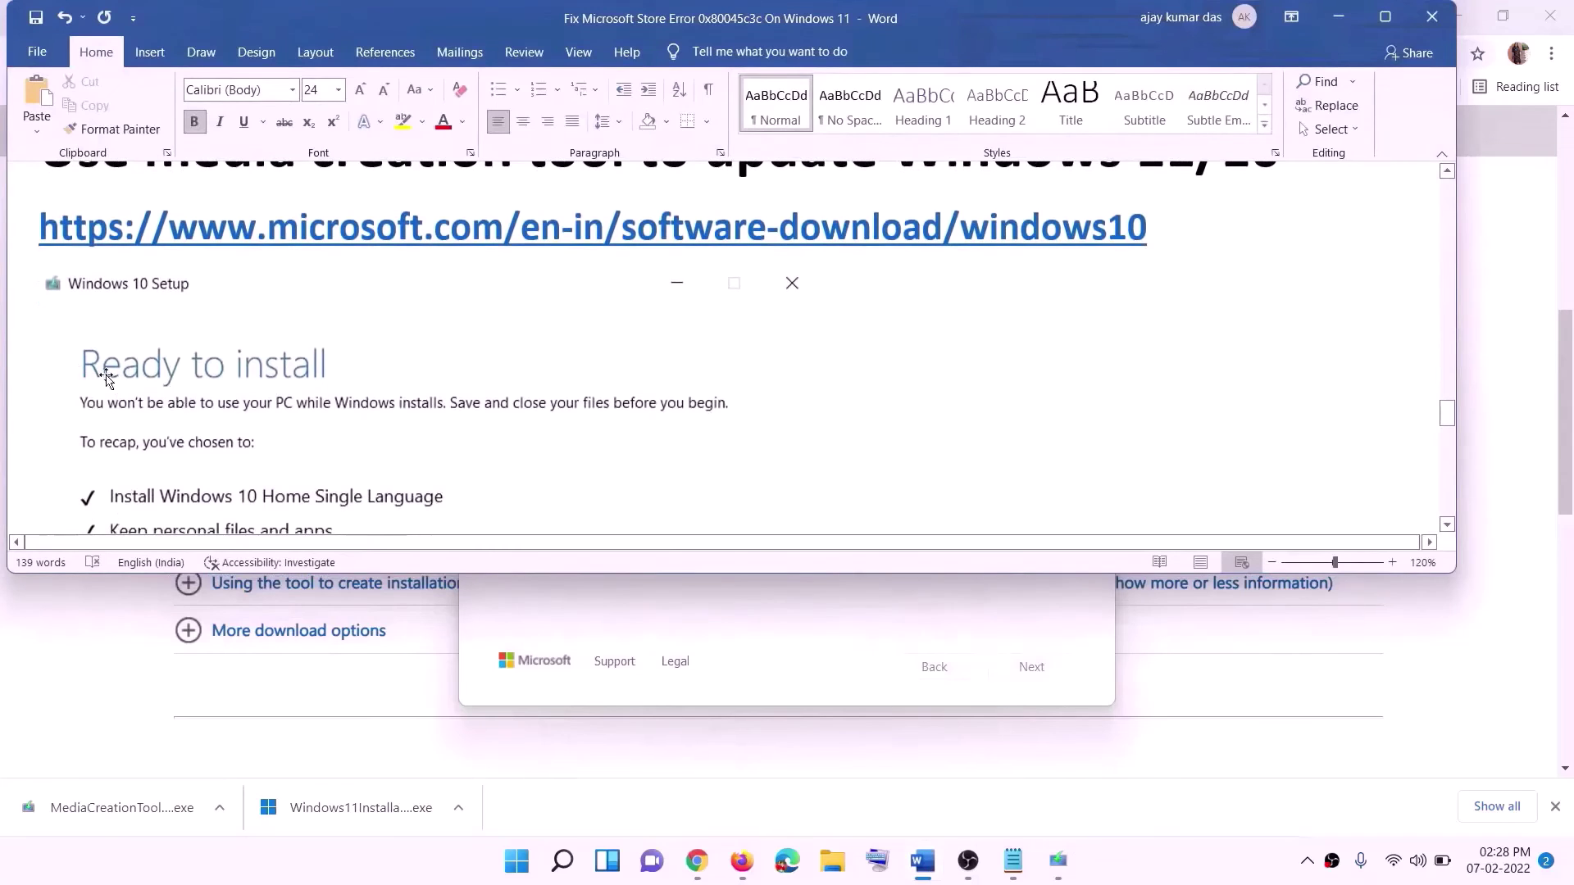
pyautogui.click(1385, 17)
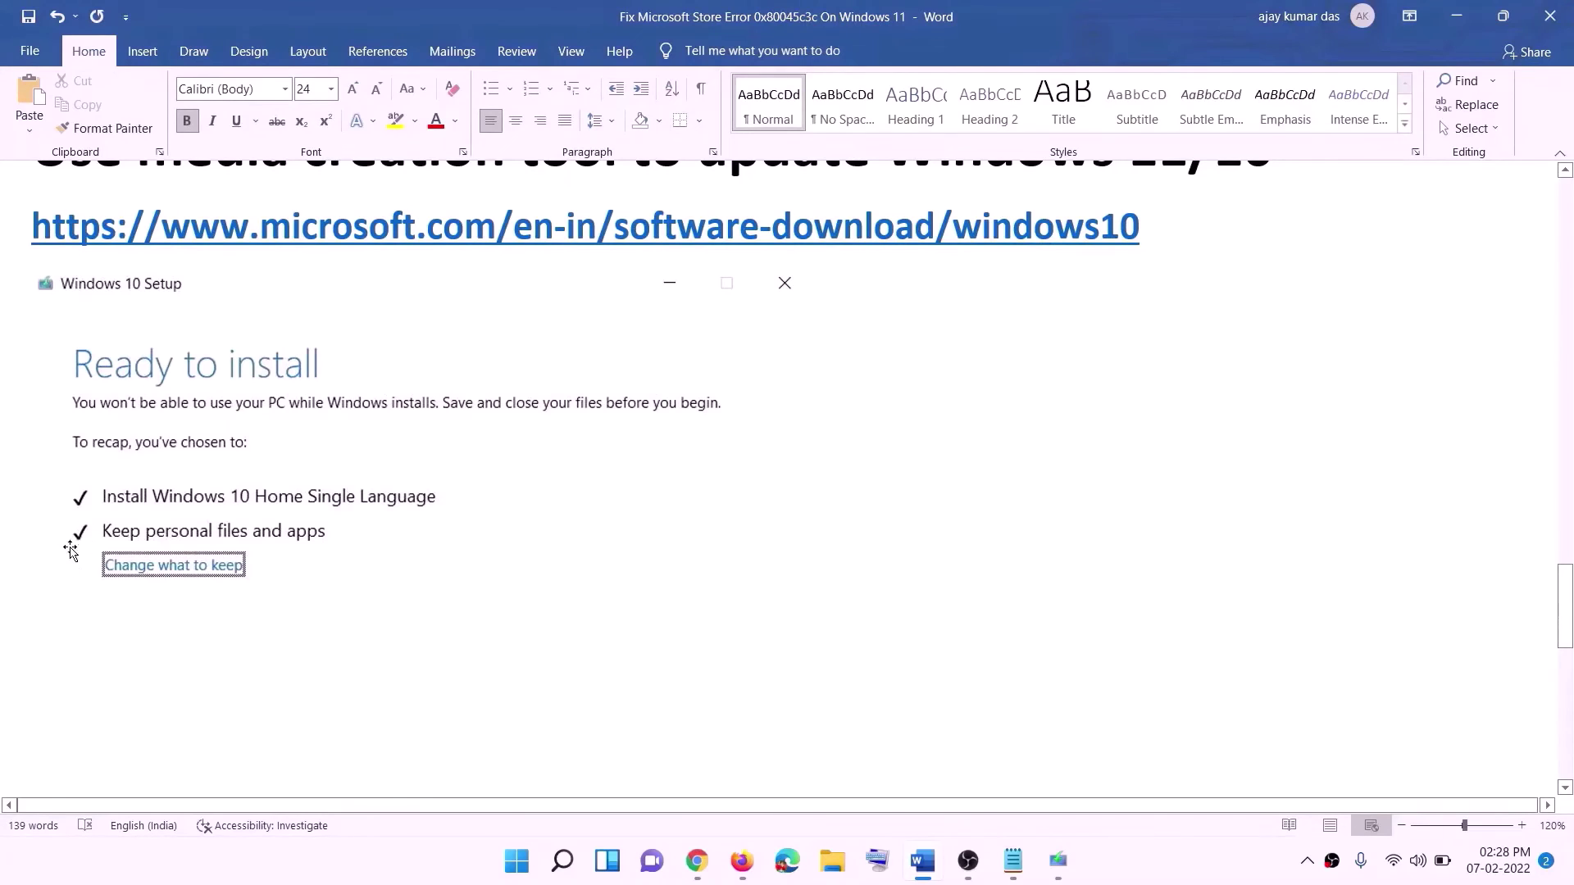
pyautogui.scroll(-3, 806, 572)
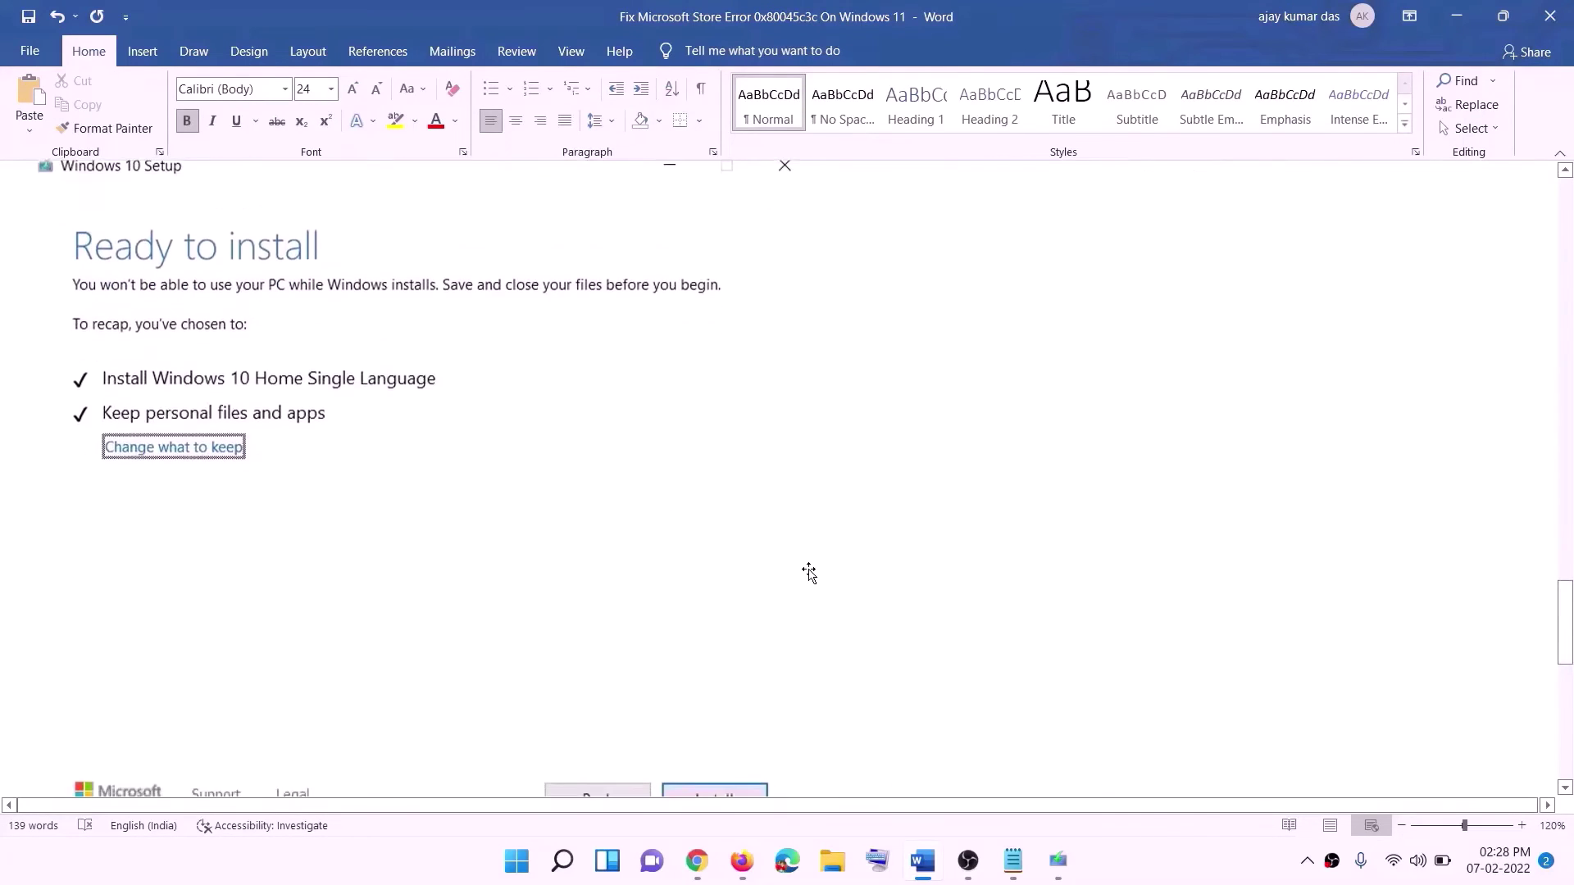